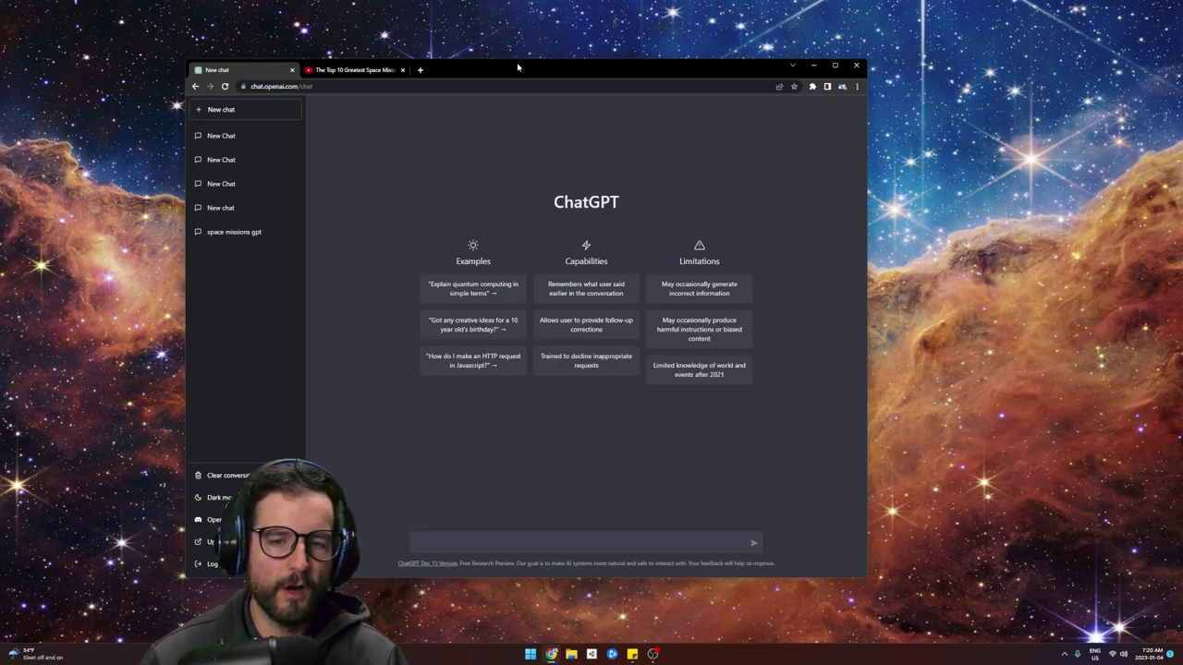
drag(623, 205, 553, 203)
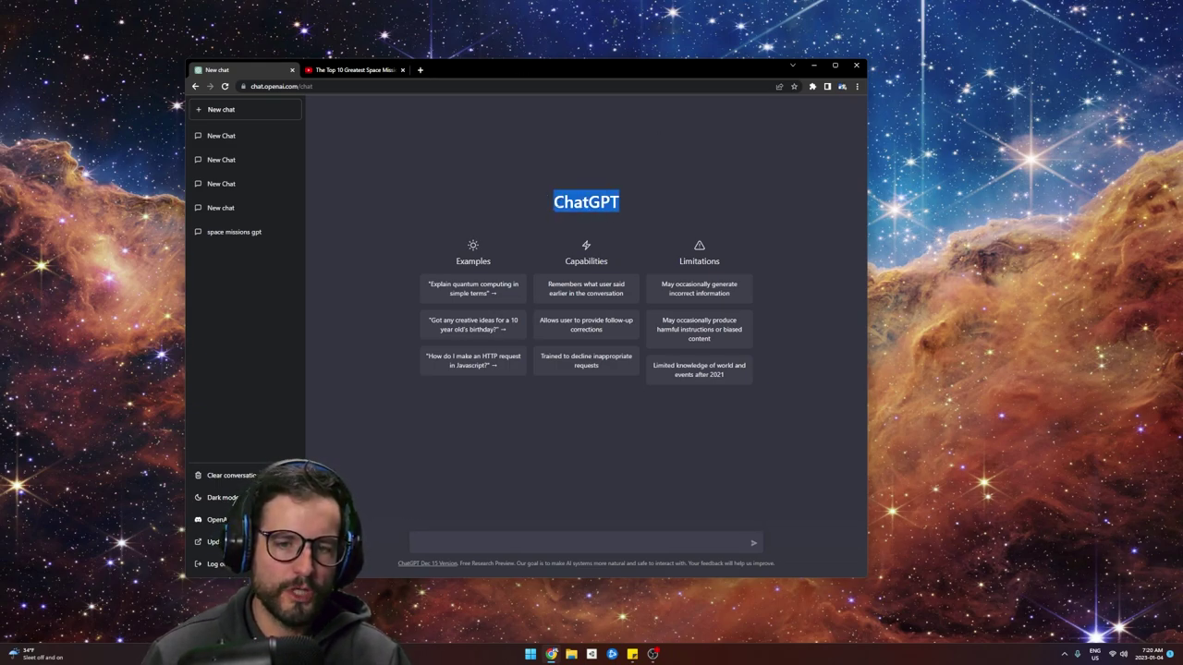
click(553, 203)
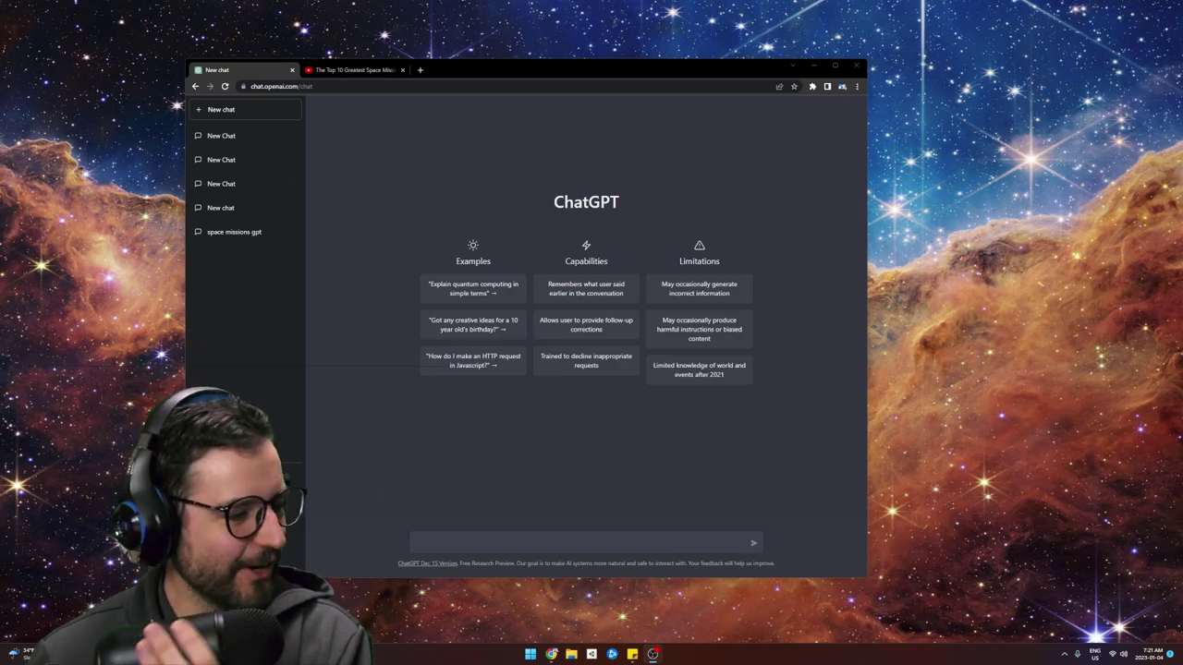
Play the opening of the Top 10 Greatest Space Missions video on YouTube, look over its page, and return to the ChatGPT chat.
click(351, 70)
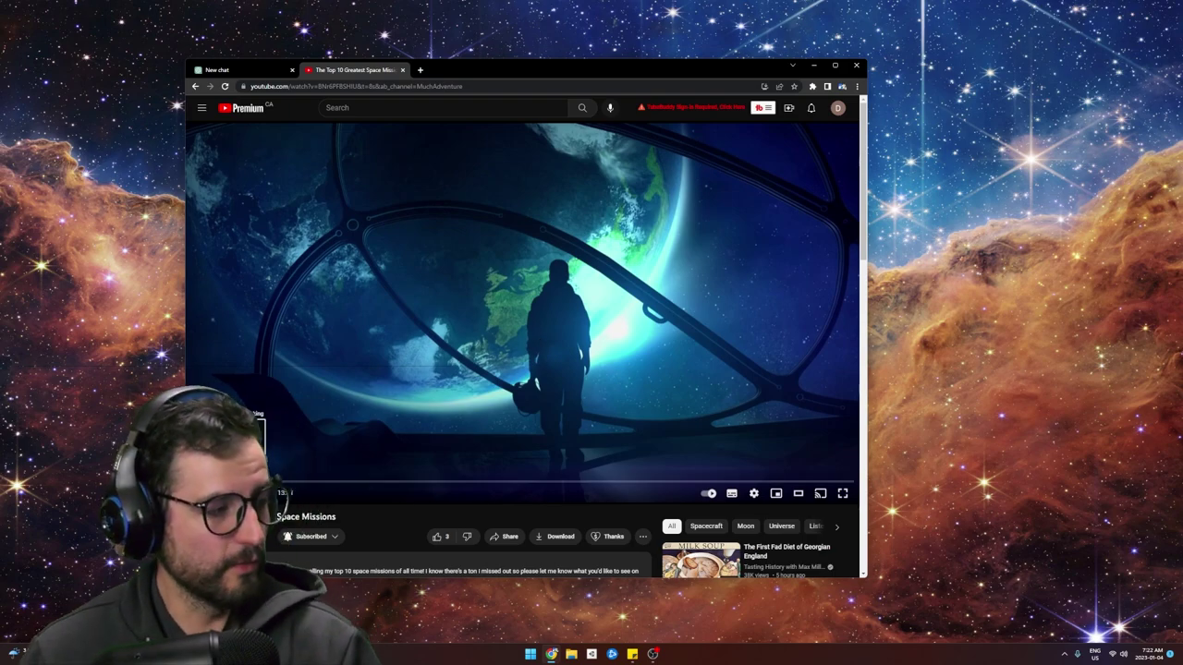
click(522, 352)
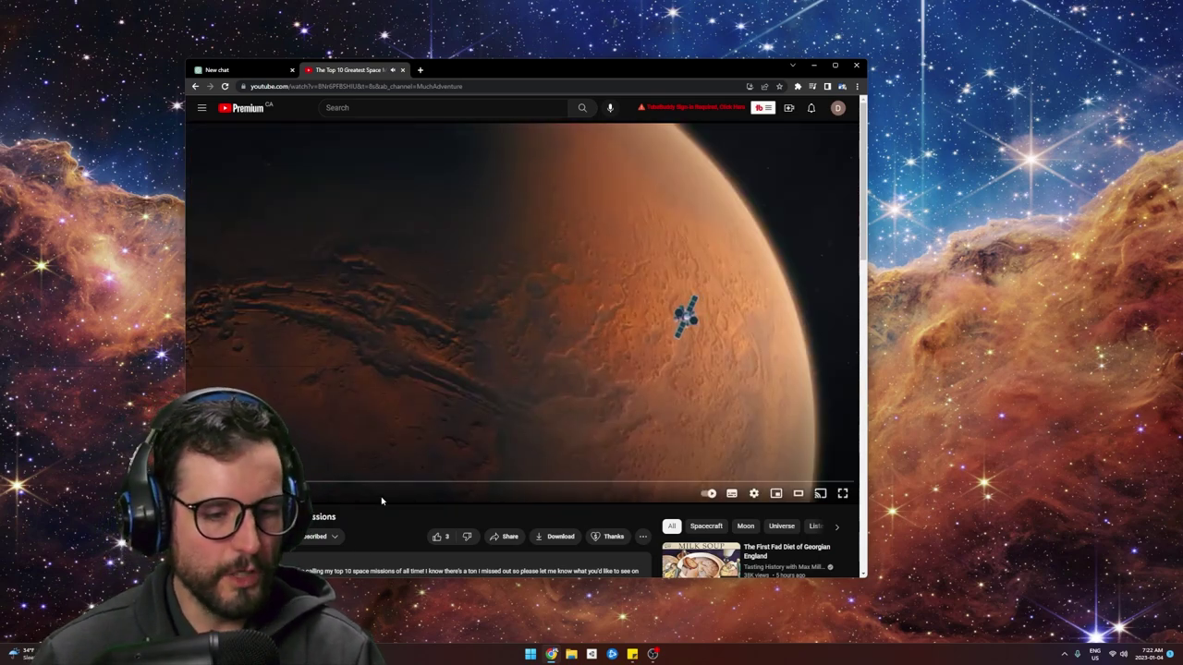
scroll(397, 496, down, 1)
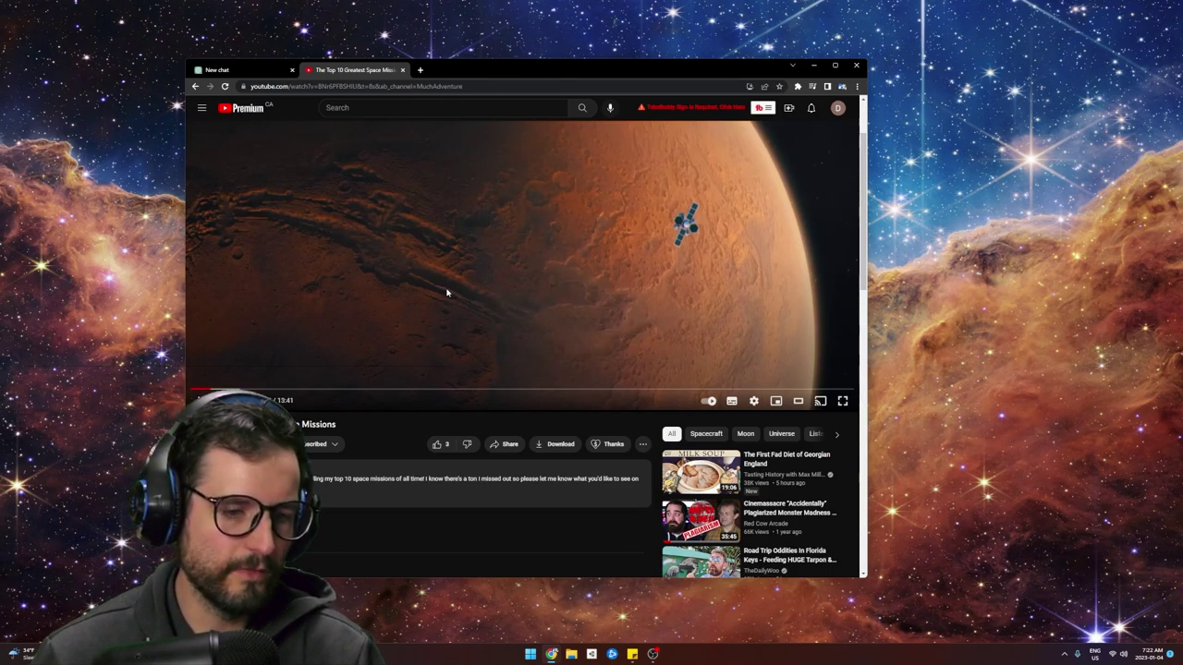
scroll(441, 320, up, 1)
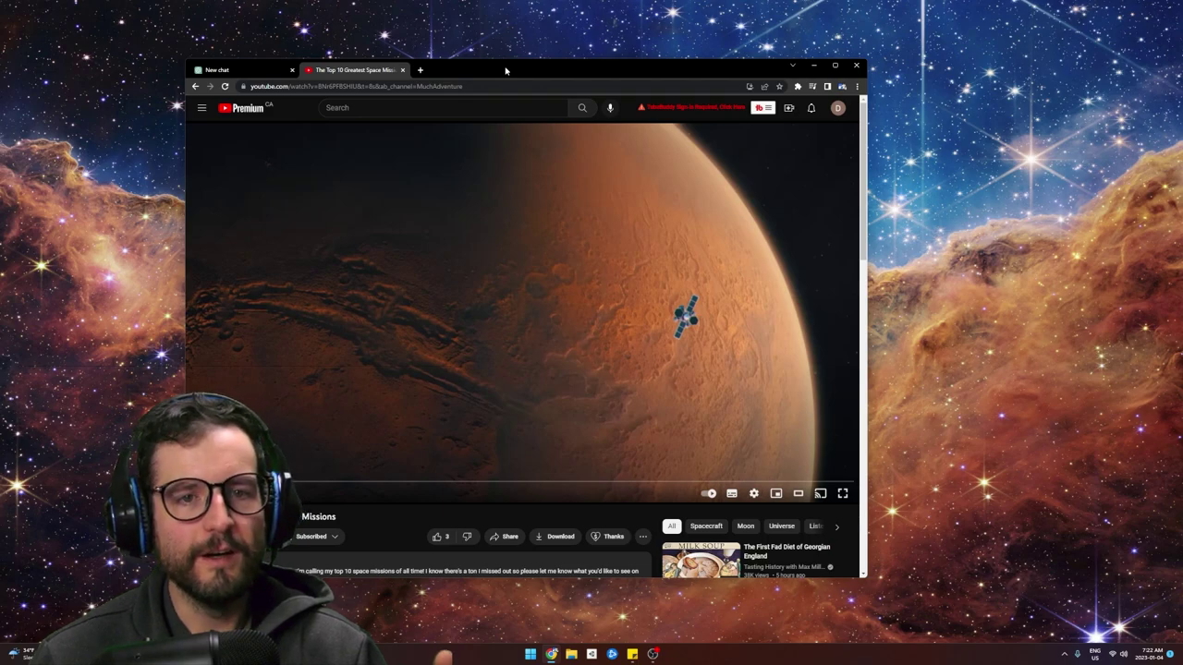
click(255, 74)
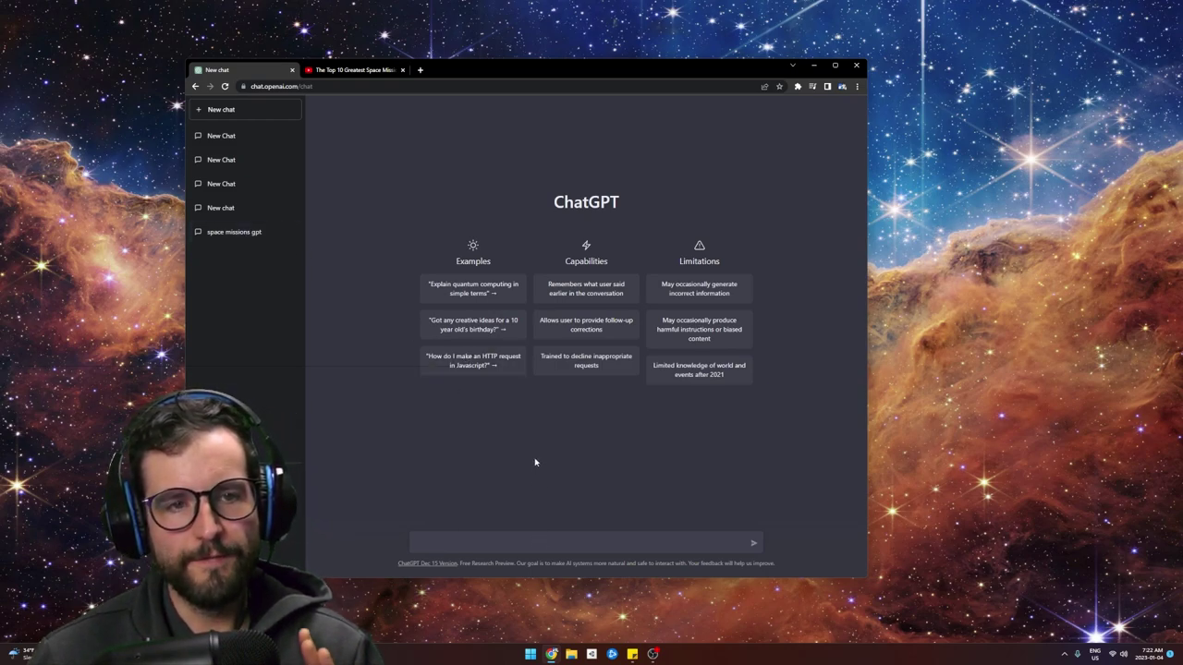
Enlarge the browser window and reposition it on the desktop so the whole chat page is clear.
drag(484, 78, 521, 75)
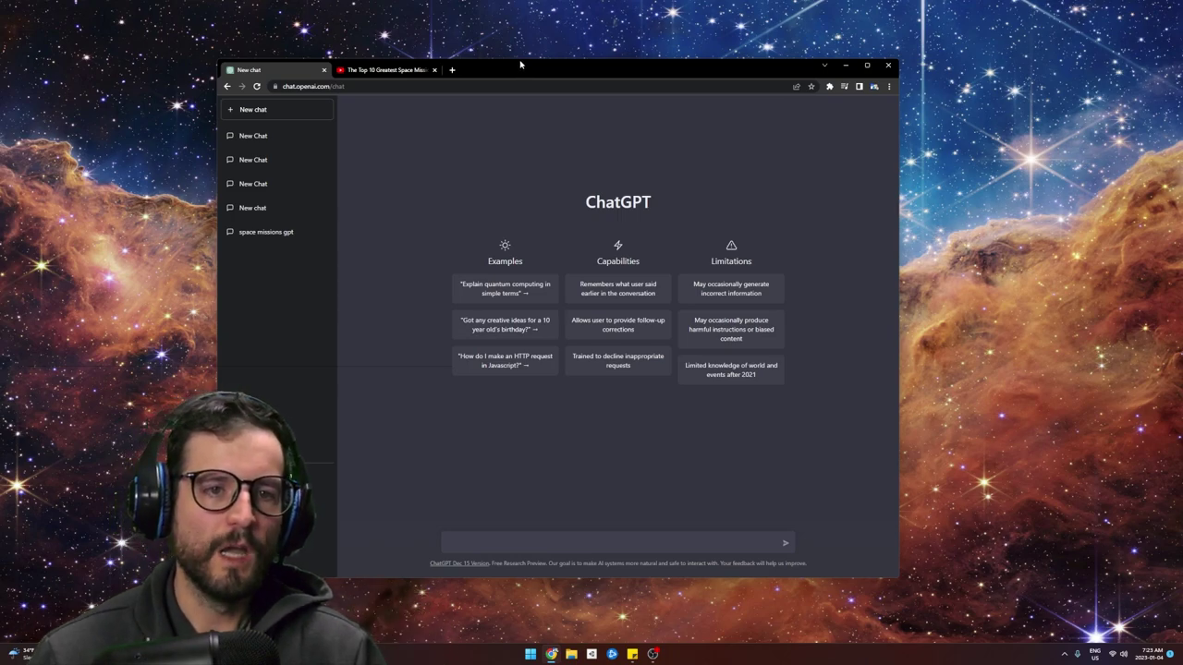
drag(522, 66, 526, 42)
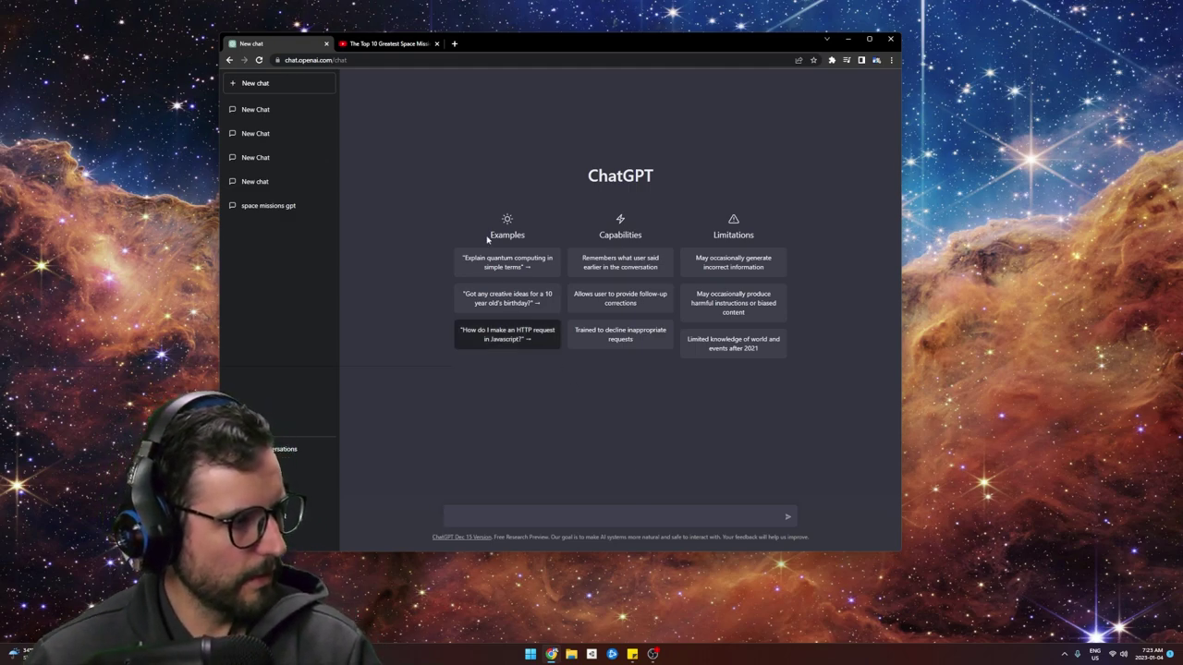
drag(586, 45, 686, 68)
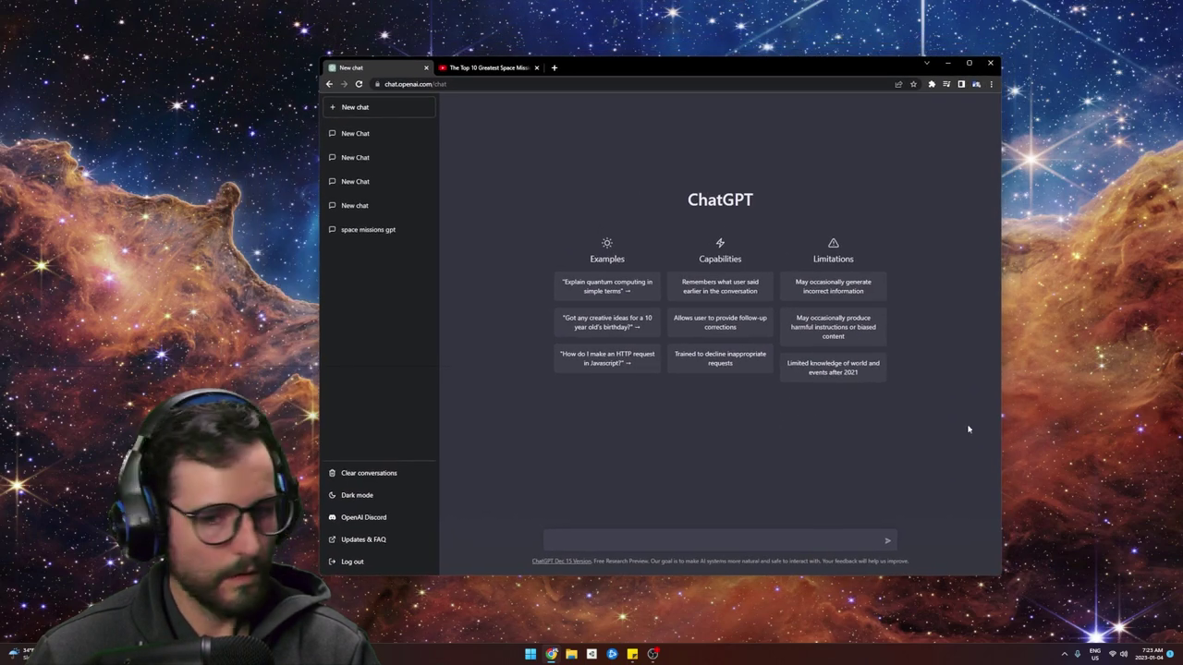
drag(1009, 586, 1063, 599)
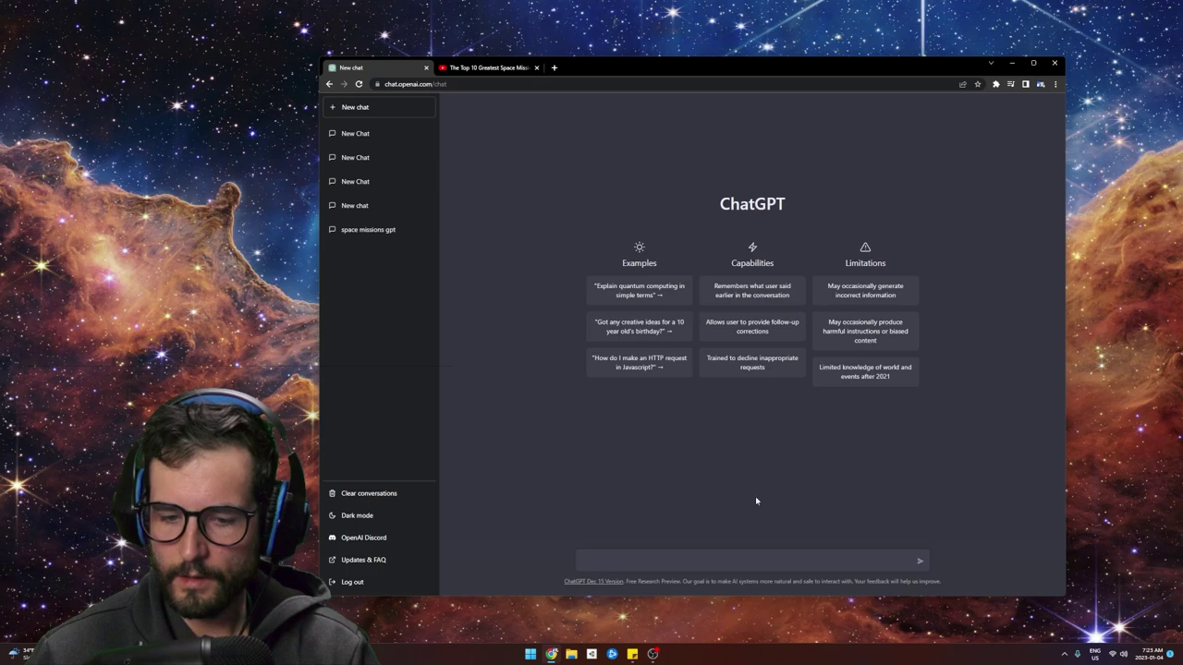
drag(665, 57, 632, 28)
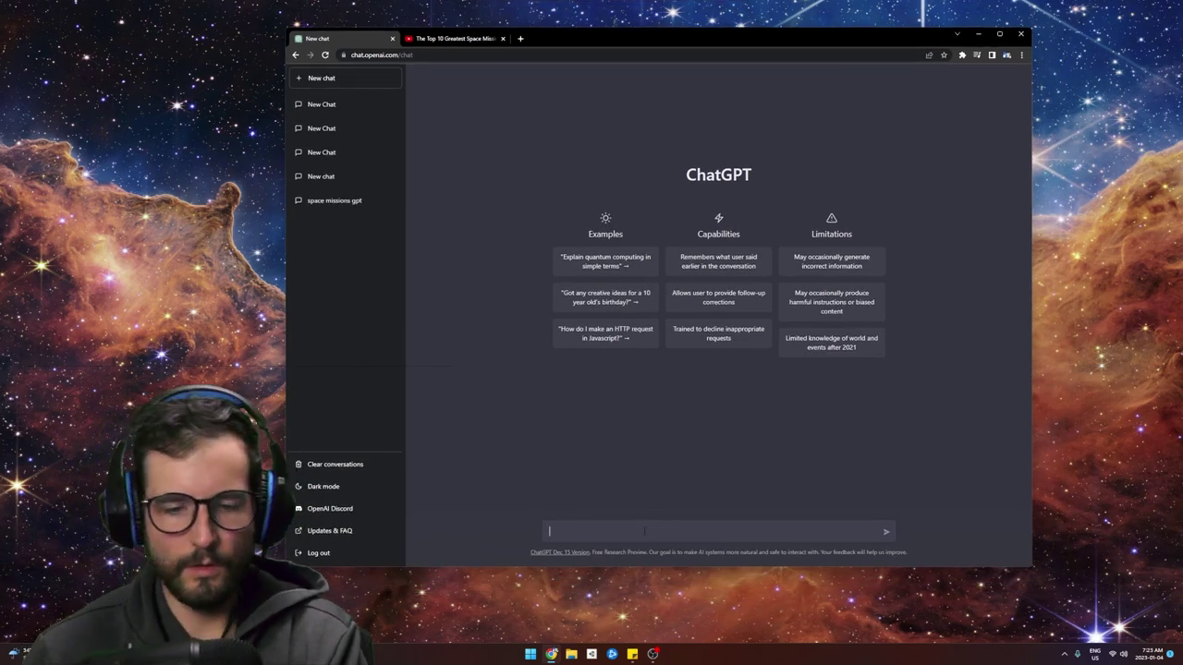
Begin the chat prompt with "im a gaming and space youtube video creator.".
text(im at)
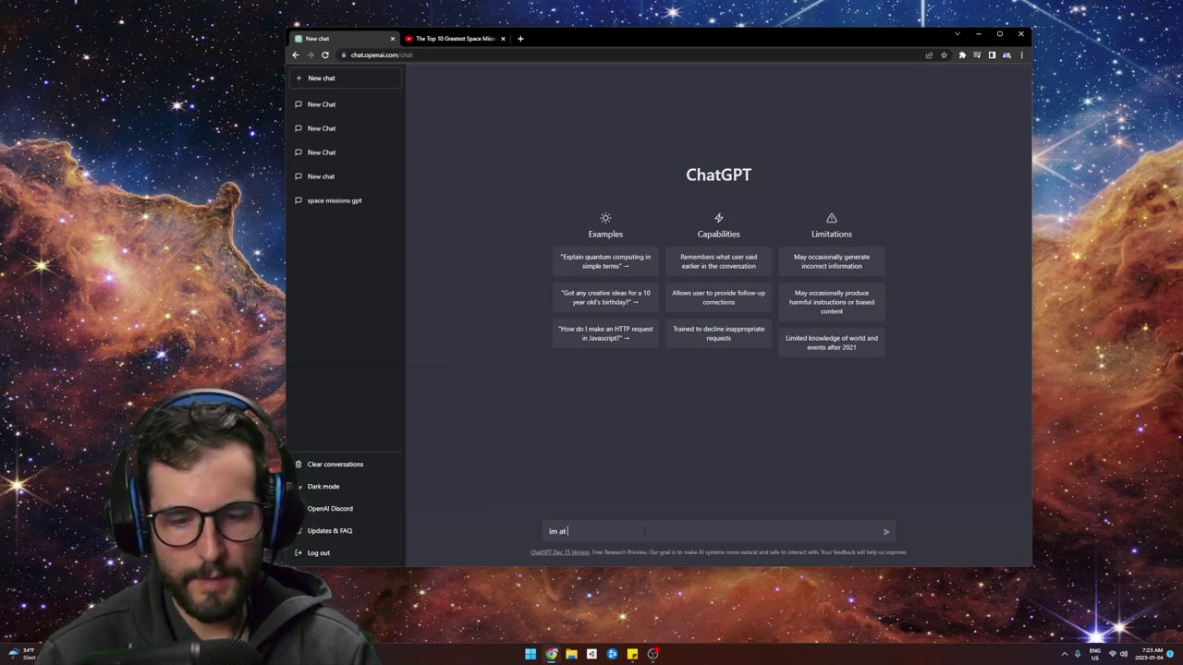
key(BackSpace)
text( gaming and space youtube vid)
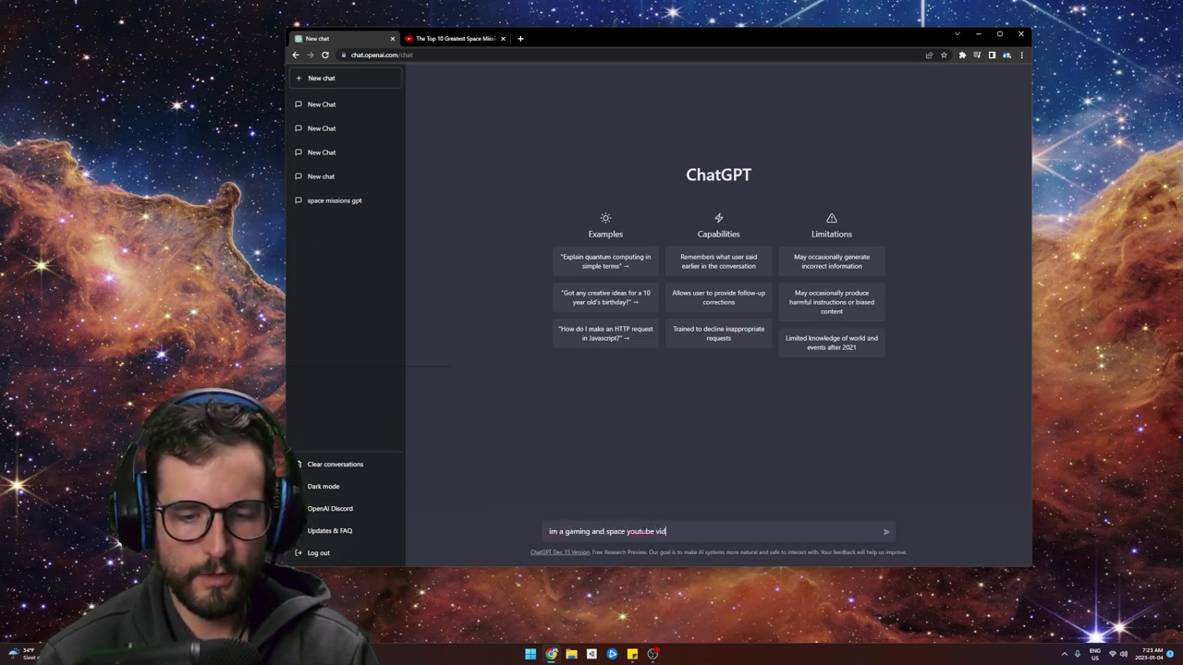
text(eo creator.)
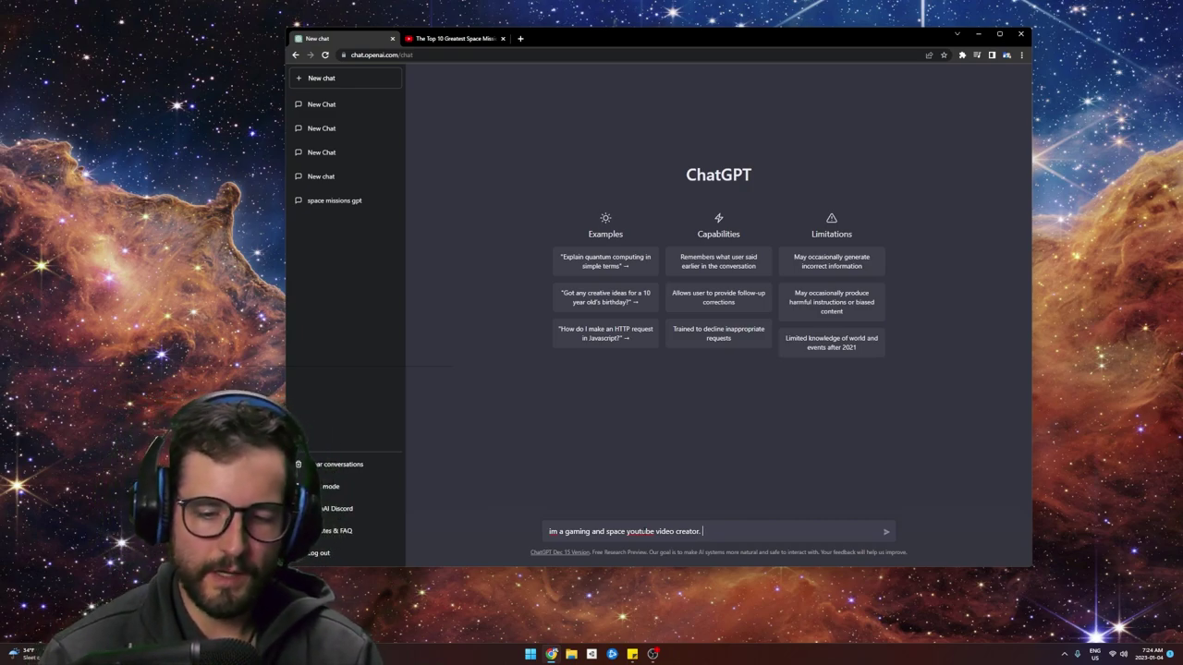
Add "write me a list of 10 space themed youtube video ideas that will have the chance to go viral." to the prompt and submit it.
text(what kind )
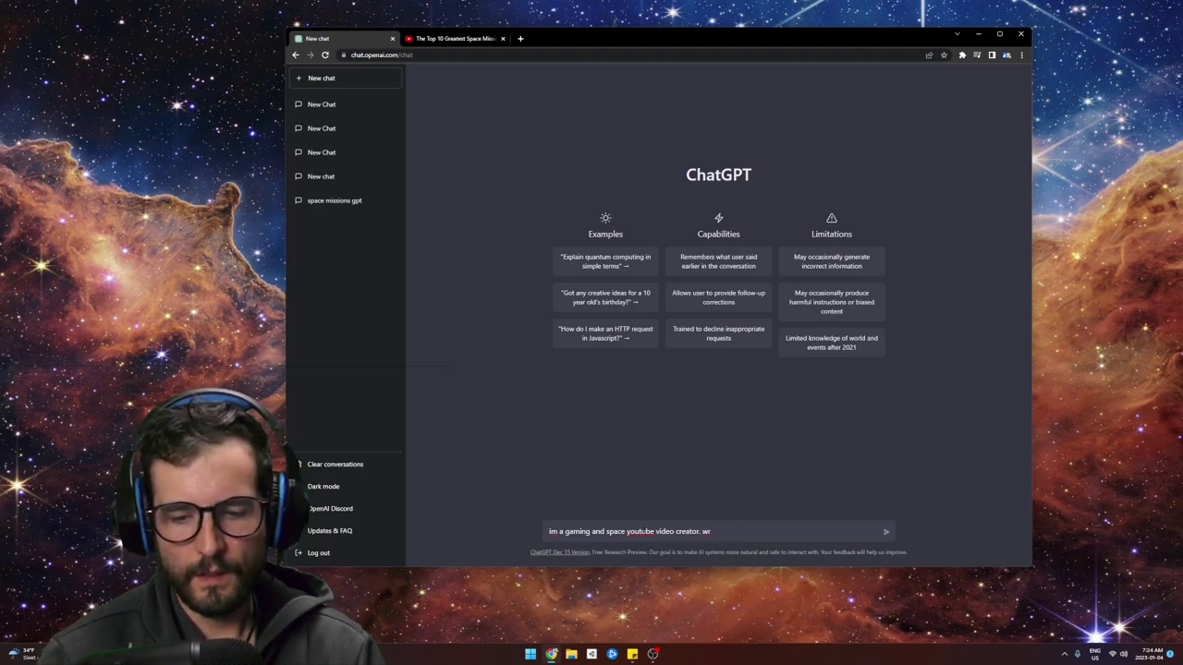
text(ite me a list of 10 space)
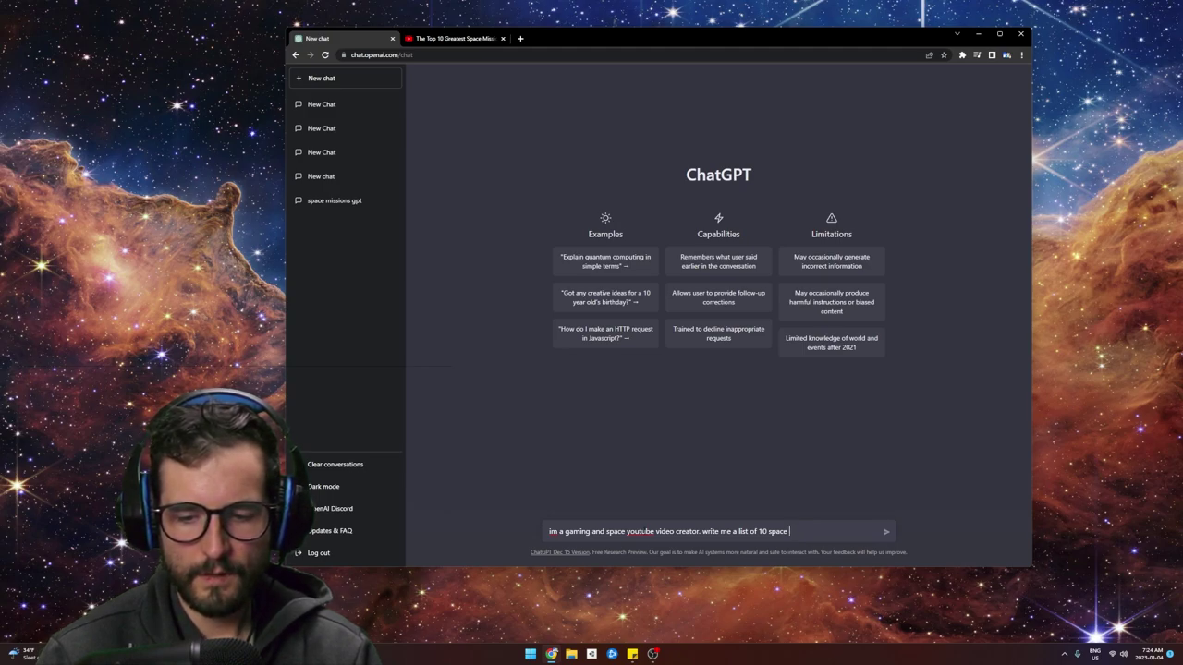
text(themed yo)
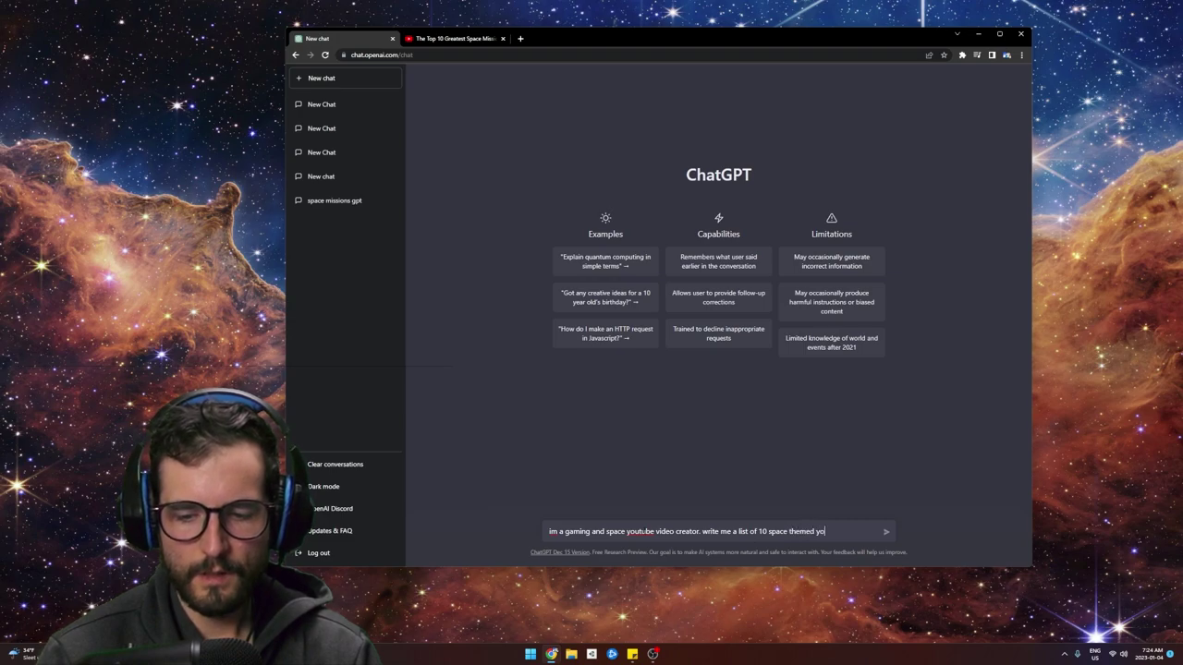
text(utube video ideas)
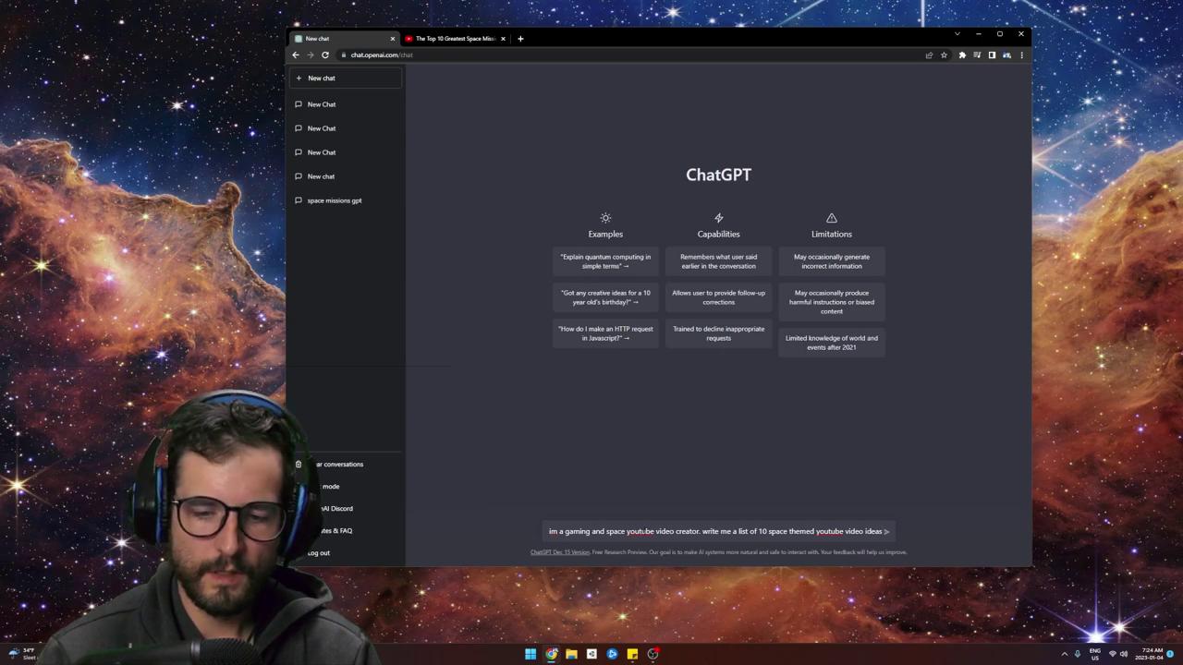
text( that)
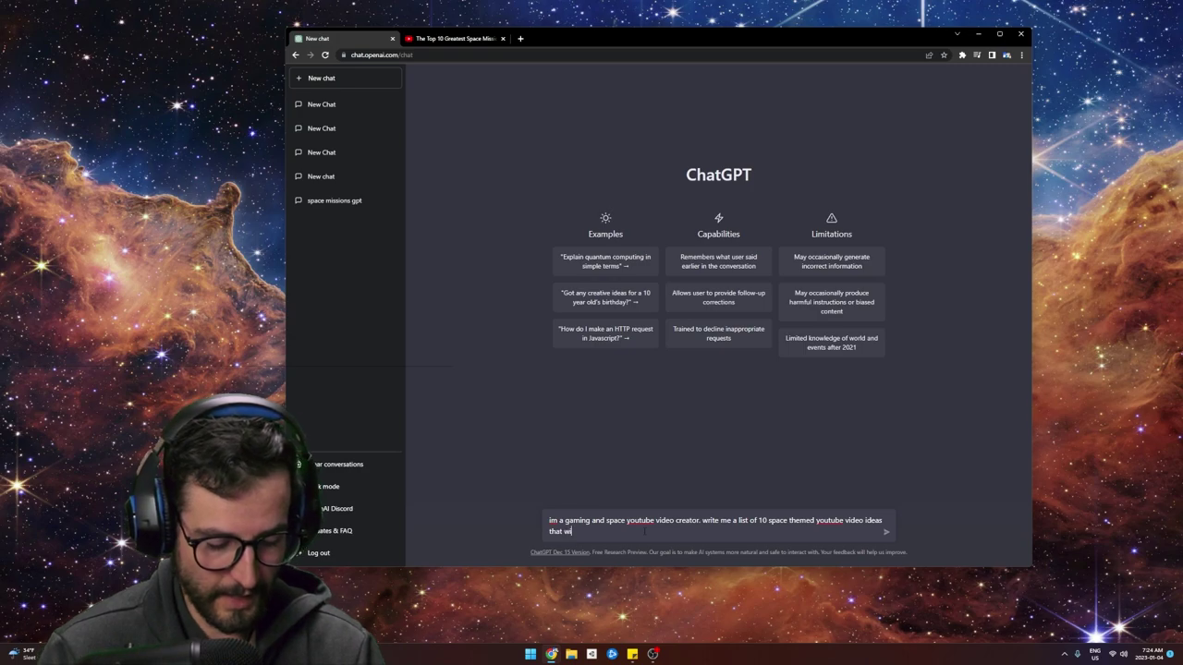
text(have the chance to g)
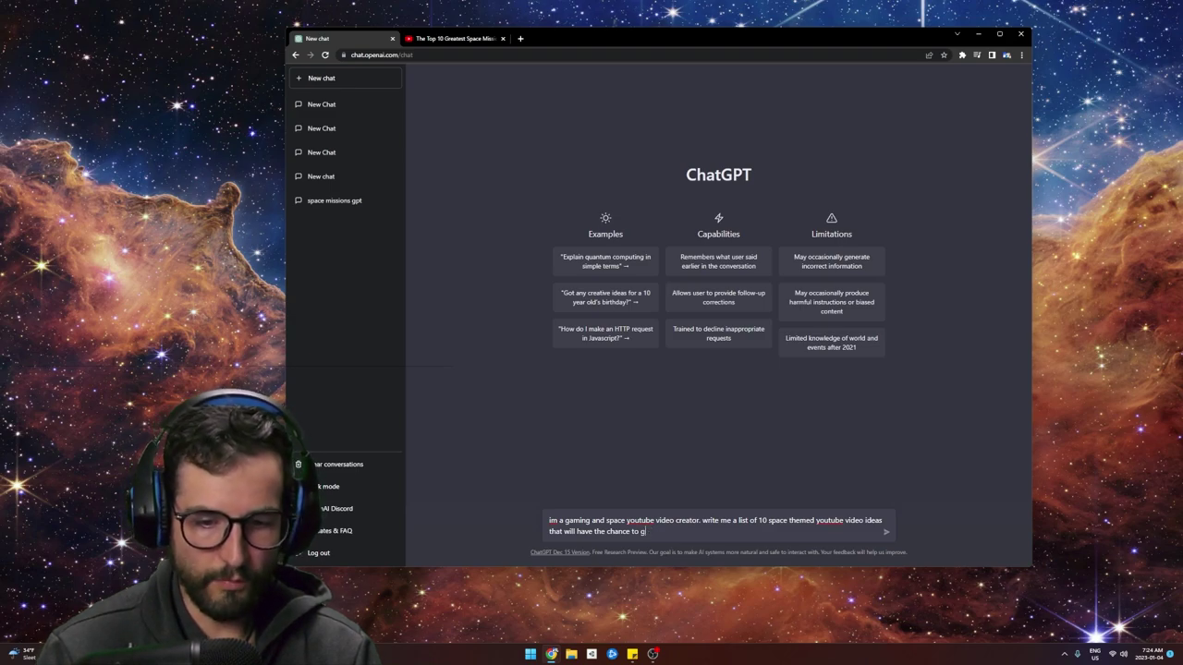
text(a viral/)
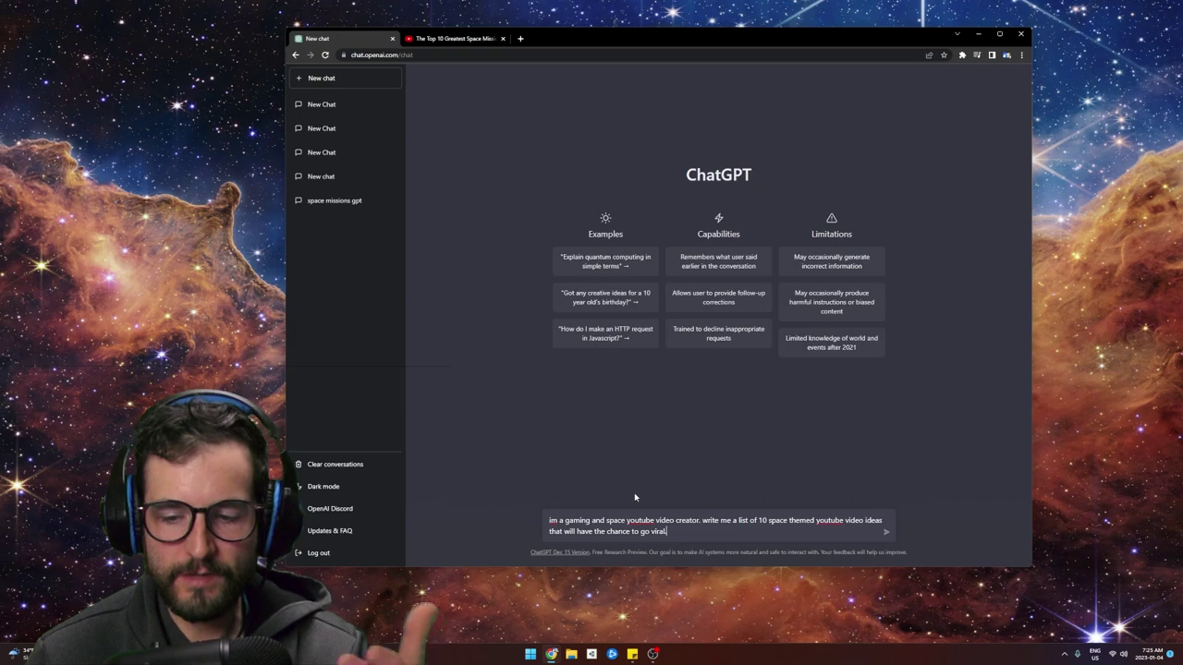
key(Return)
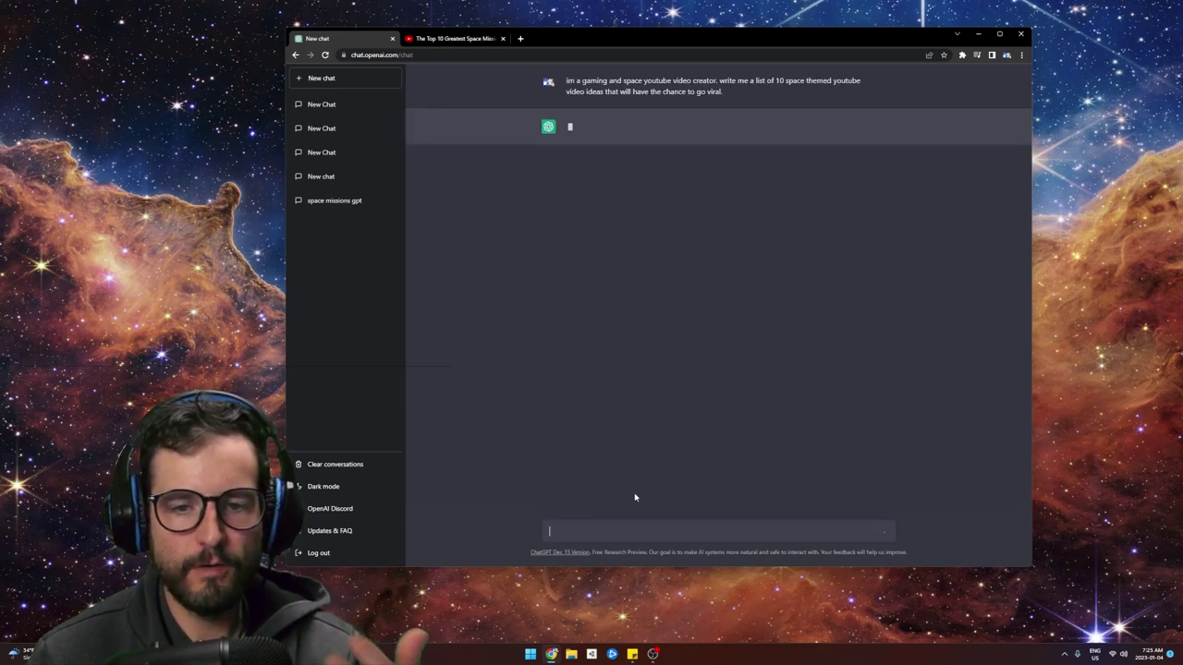
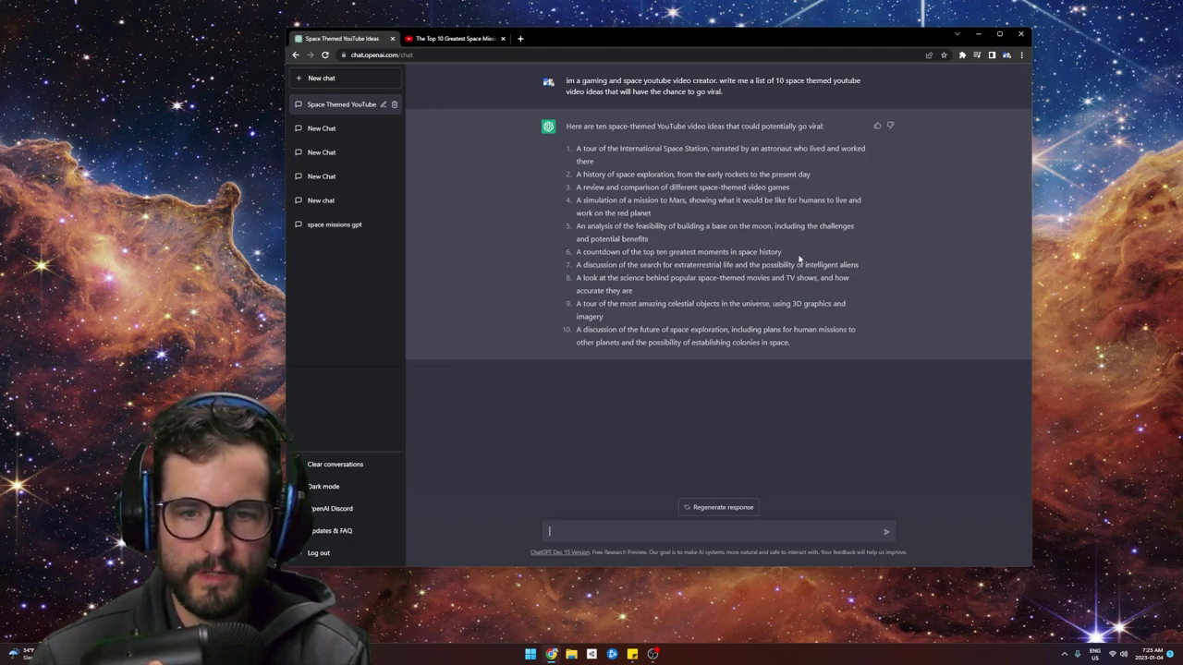
Review the suggested video ideas, focusing on the countdown of greatest moments in space history, and compare it with the existing space missions video.
drag(785, 255, 573, 258)
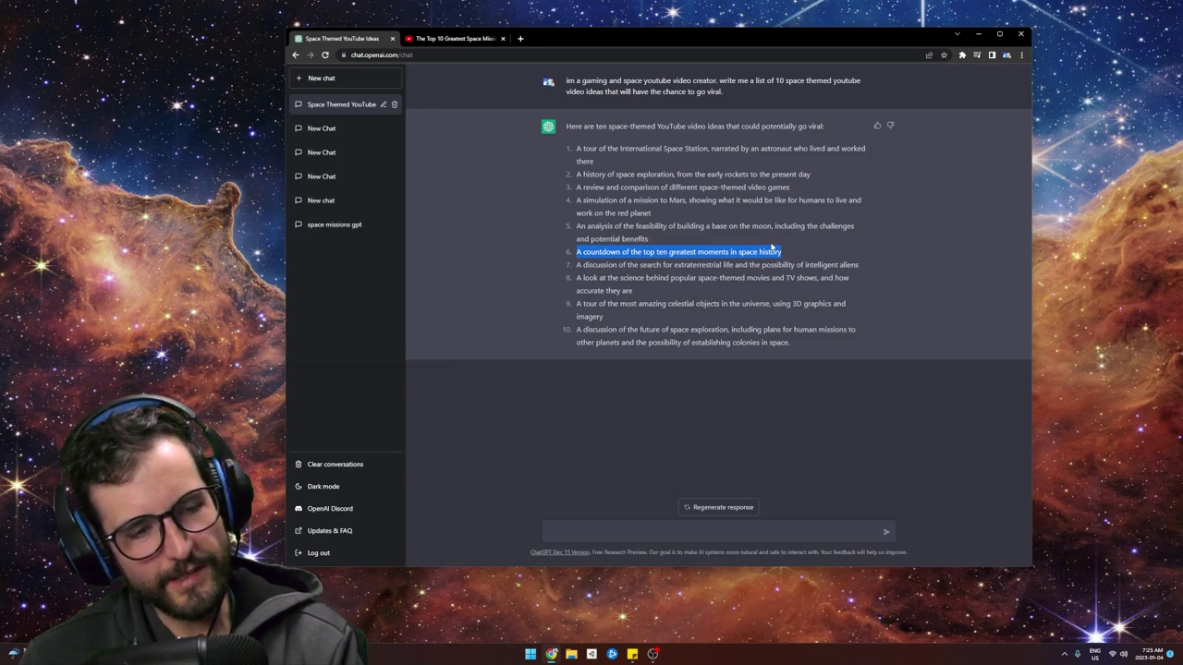
mouse_move(795, 256)
mouse_down()
mouse_move(568, 261)
mouse_move(813, 262)
mouse_up()
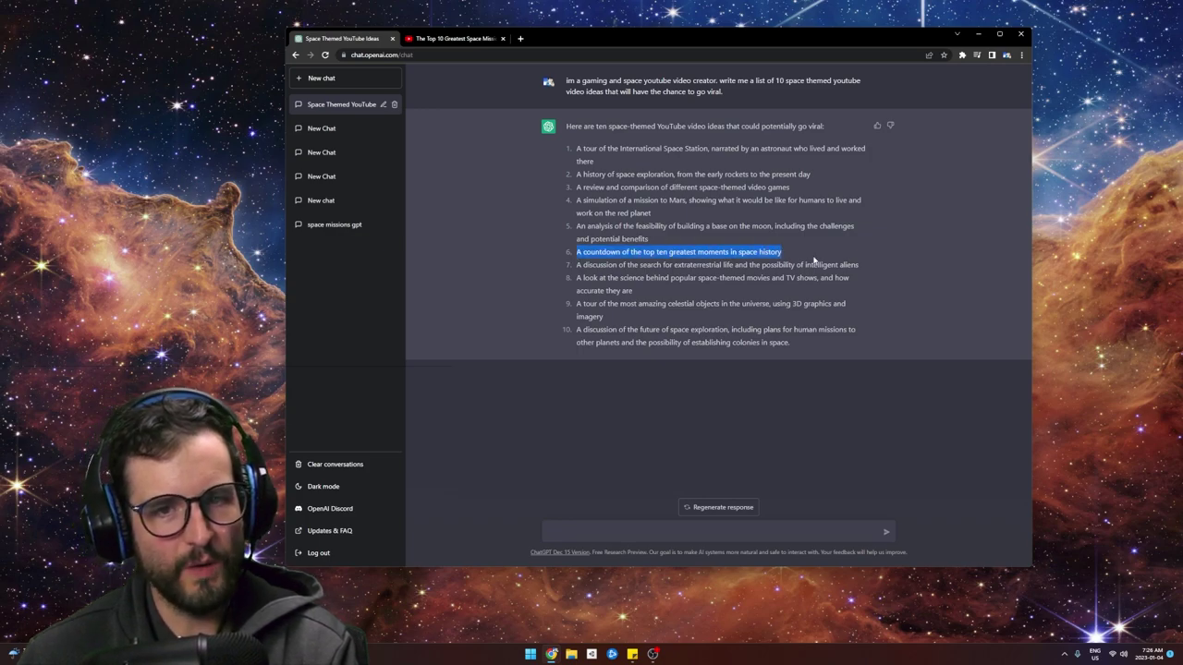
click(576, 255)
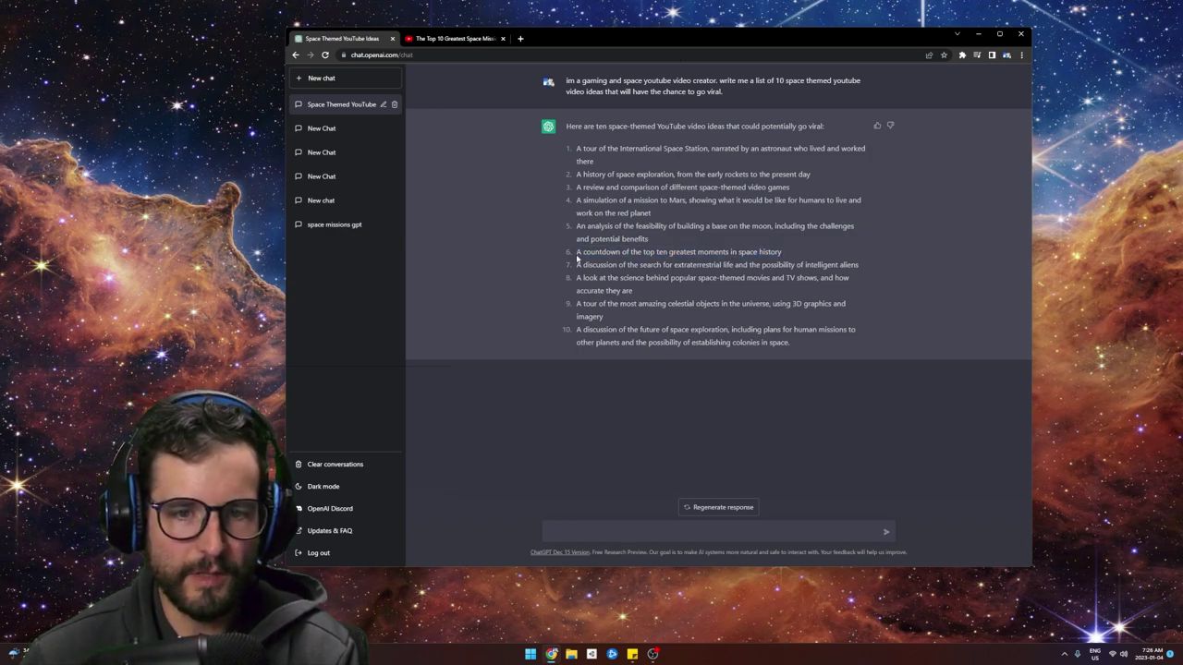
drag(576, 255, 844, 262)
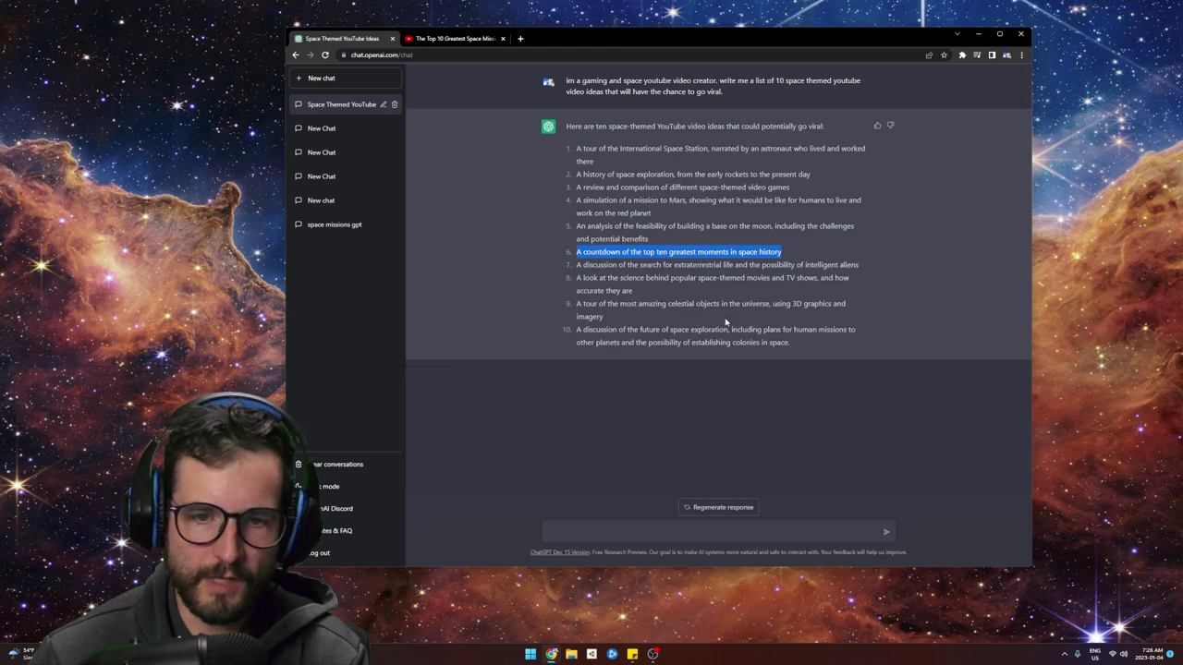
click(797, 360)
mouse_move(797, 360)
mouse_down()
mouse_move(568, 126)
mouse_move(813, 278)
mouse_move(787, 344)
mouse_up()
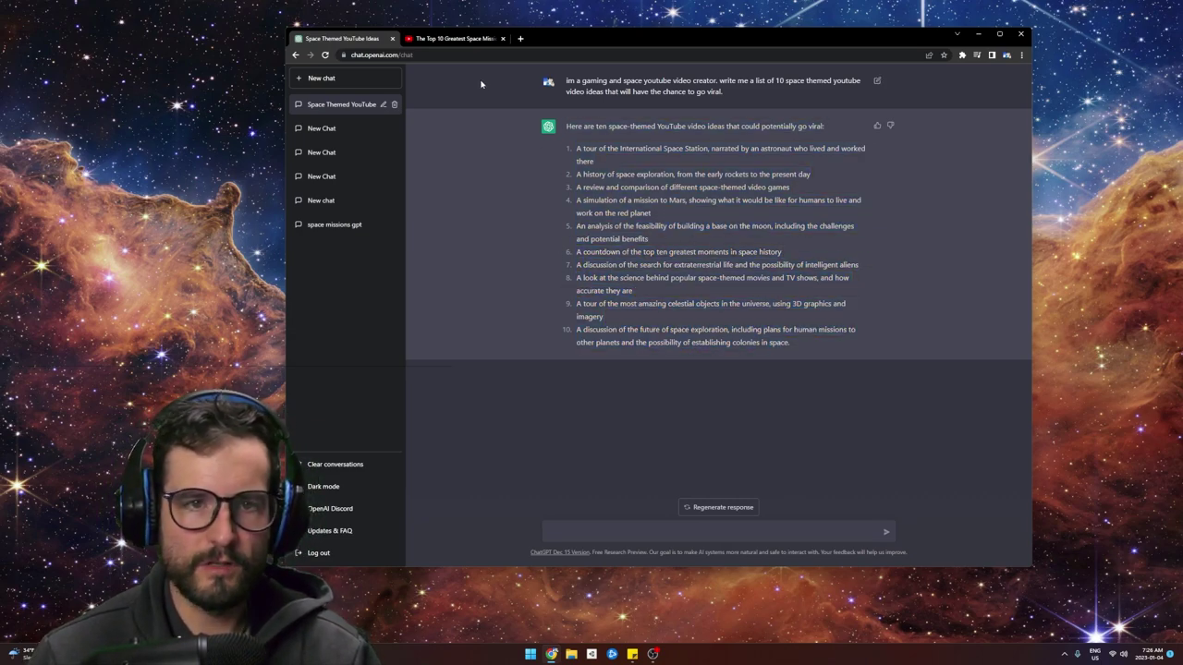
click(462, 38)
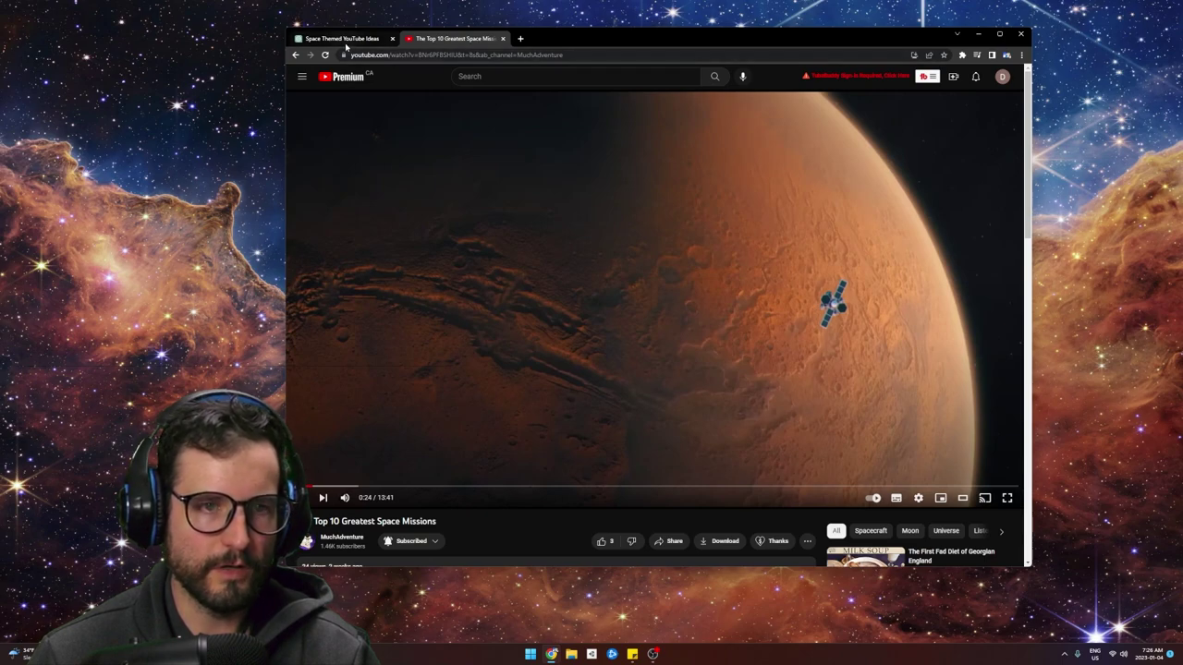
click(342, 39)
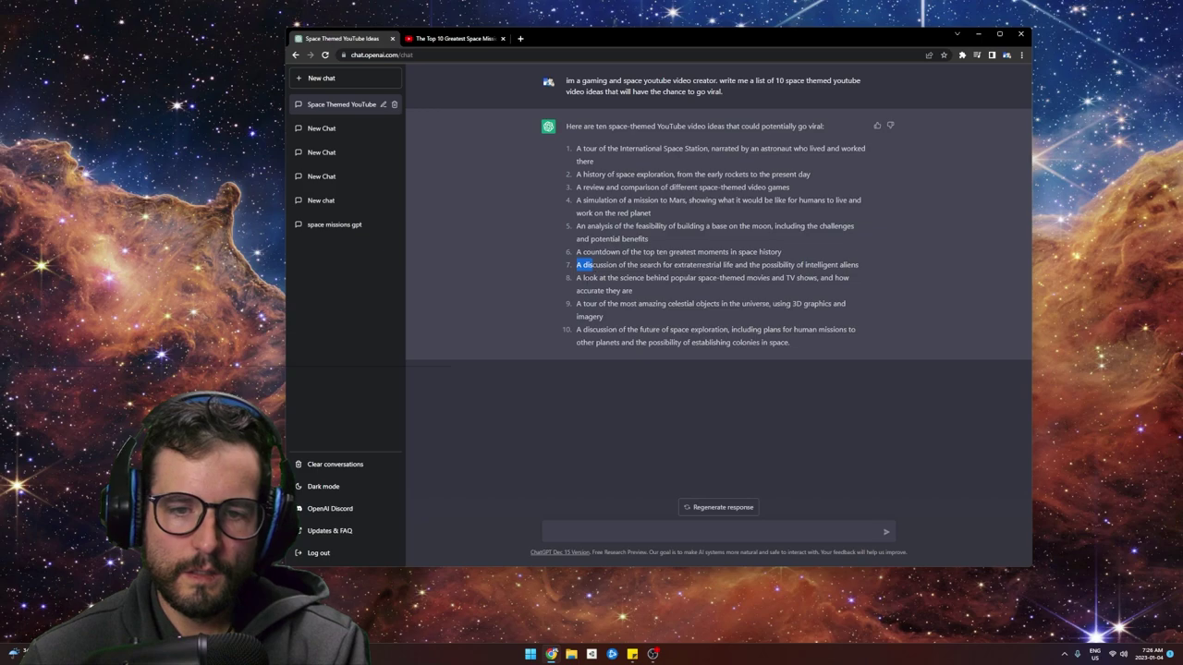
drag(634, 291, 570, 284)
click(640, 297)
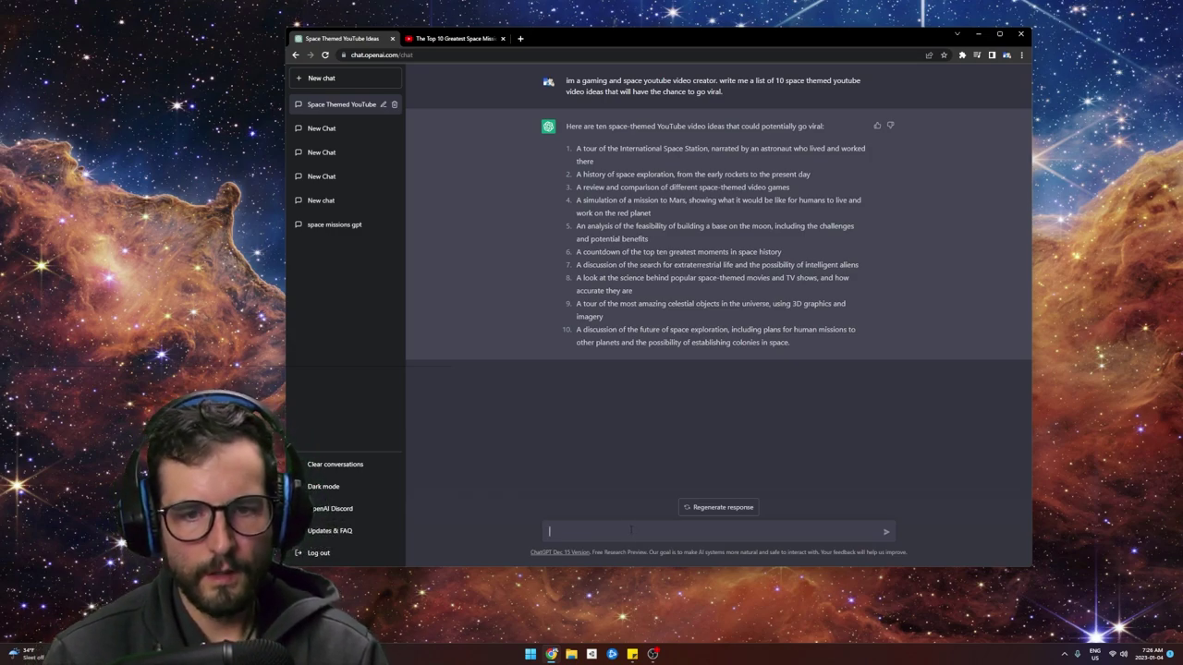
Write the follow-up prompt "lets use #6. write me that list. use full paragraphs. include why these missions were so important.".
text(lets use)
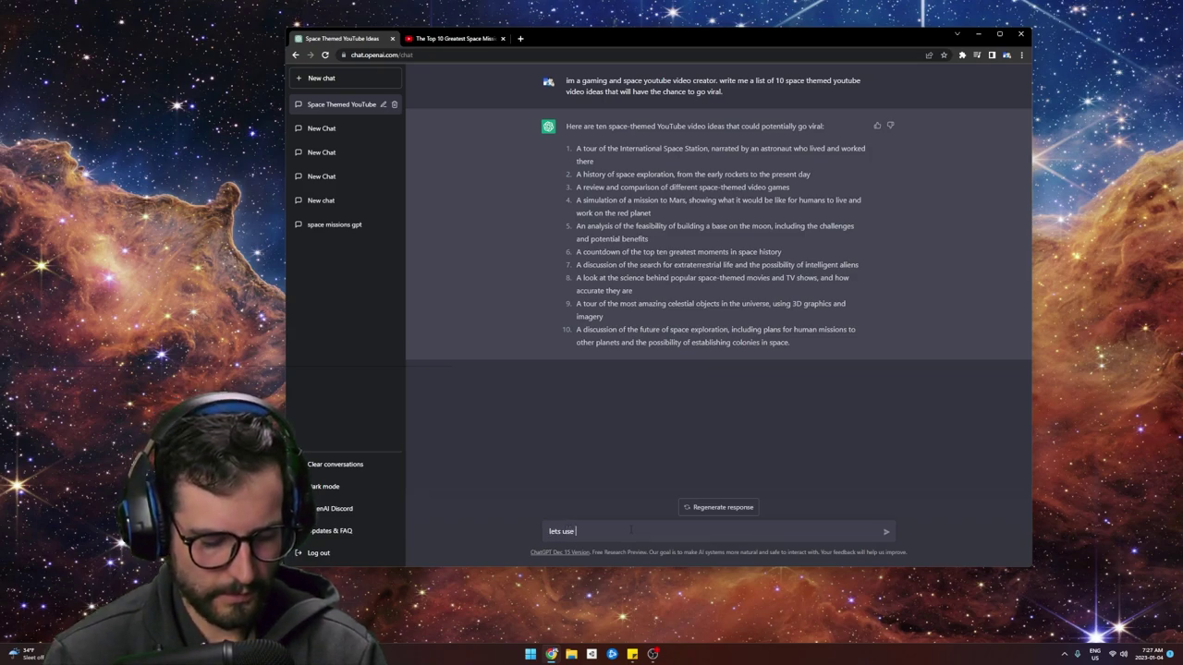
text( #6. write)
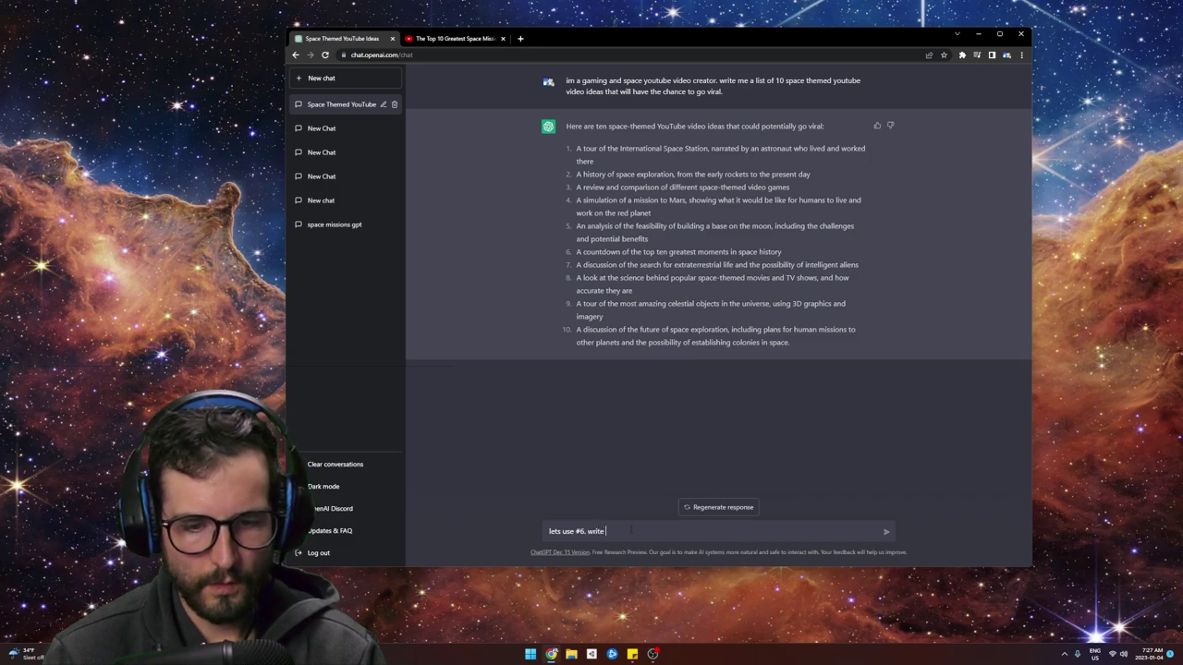
text( me that list. use full paragraphs. include)
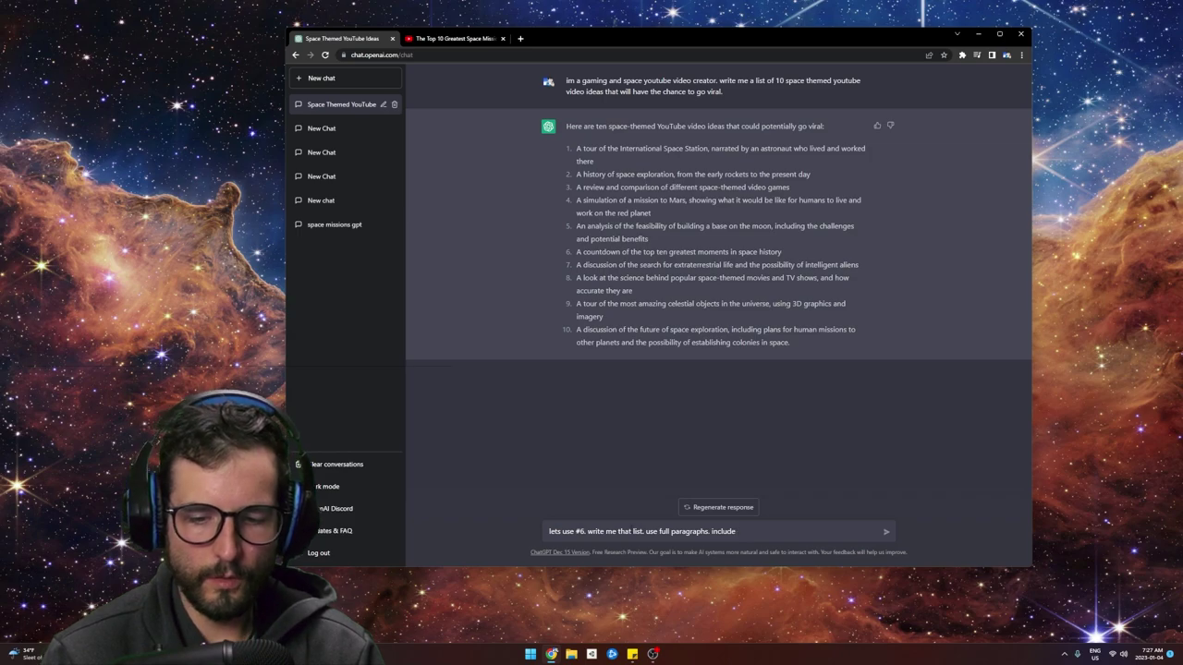
text(why these missio)
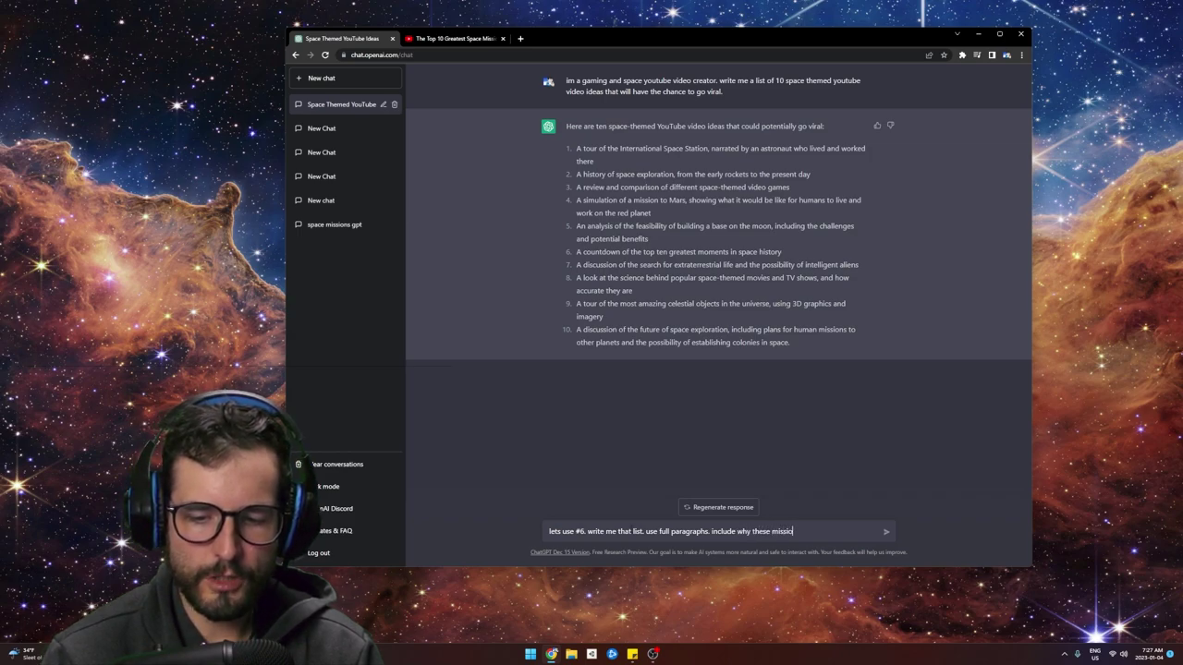
text(ns were so important.)
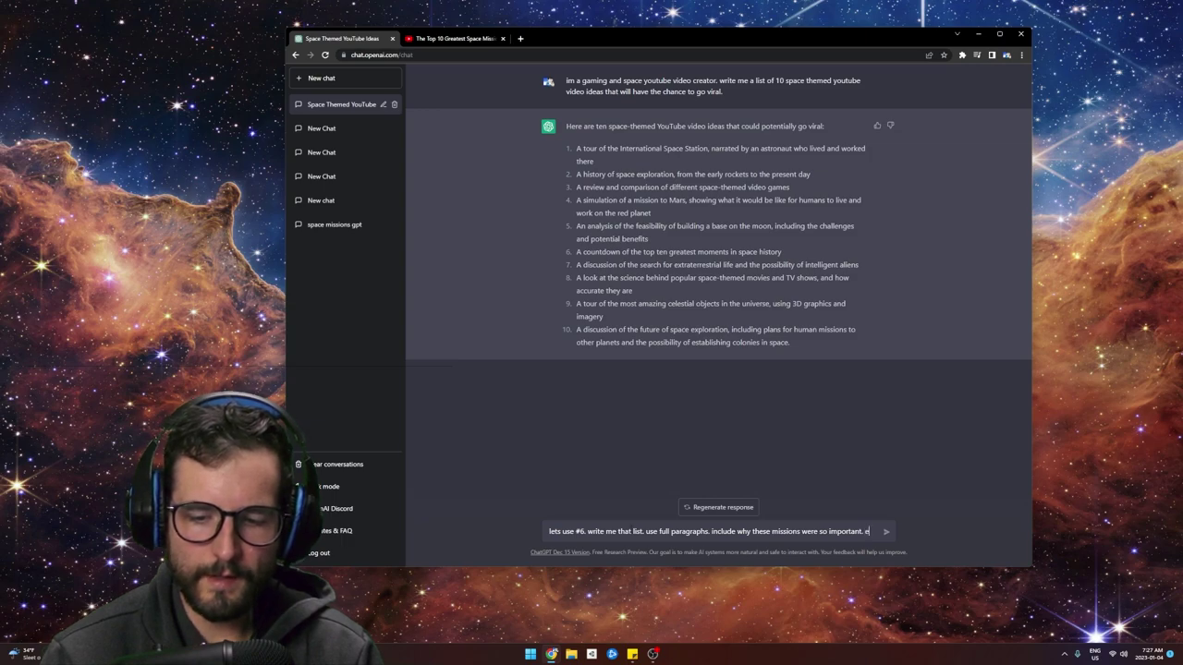
text(end)
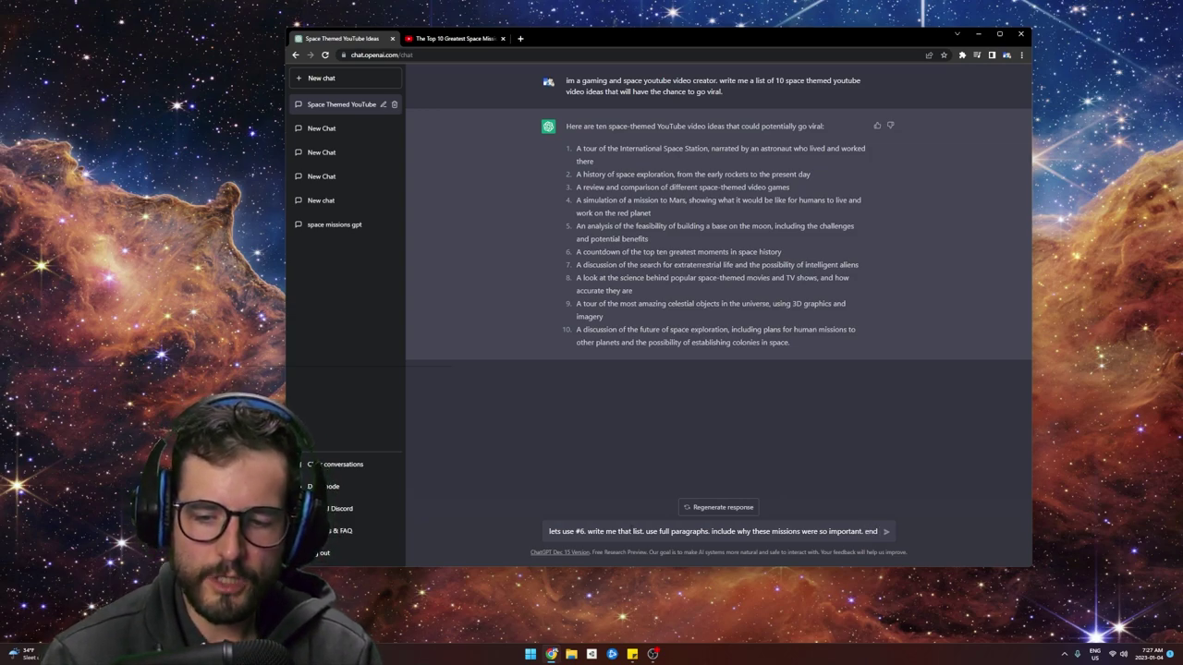
text( the paragraph with)
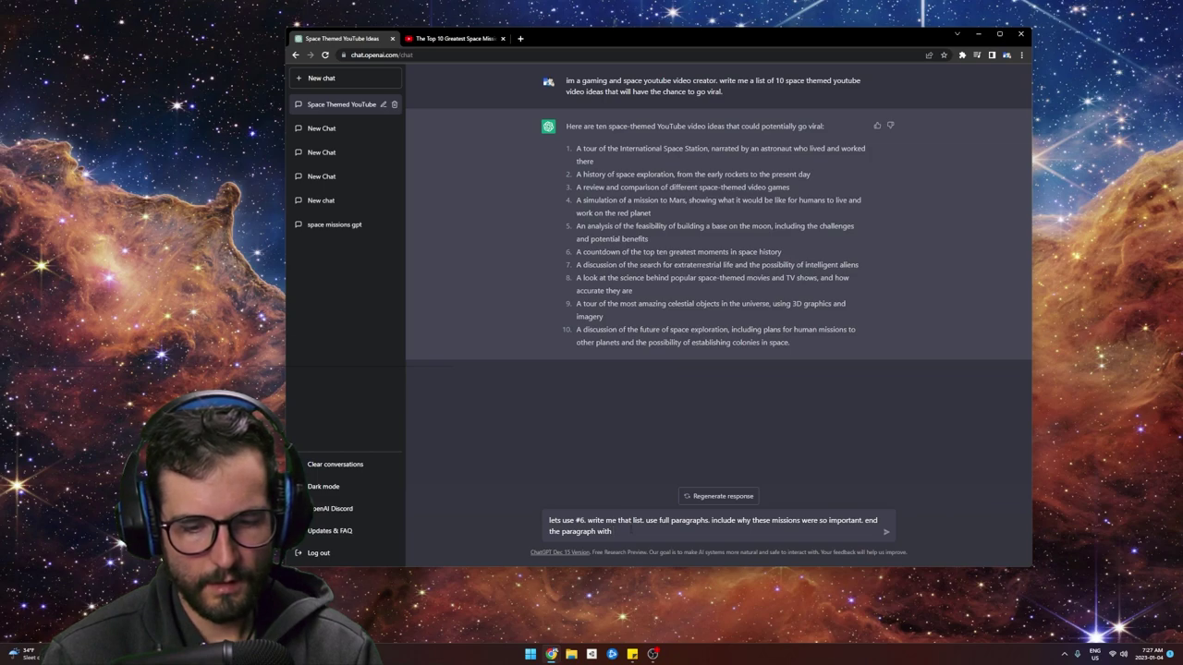
key(BackSpace)
key(BackSpace)
key(BackSpace)
key(BackSpace)
key(BackSpace)
key(BackSpace)
key(BackSpace)
key(BackSpace)
key(BackSpace)
key(BackSpace)
key(BackSpace)
key(BackSpace)
key(BackSpace)
key(BackSpace)
key(BackSpace)
key(BackSpace)
key(BackSpace)
key(BackSpace)
key(BackSpace)
key(BackSpace)
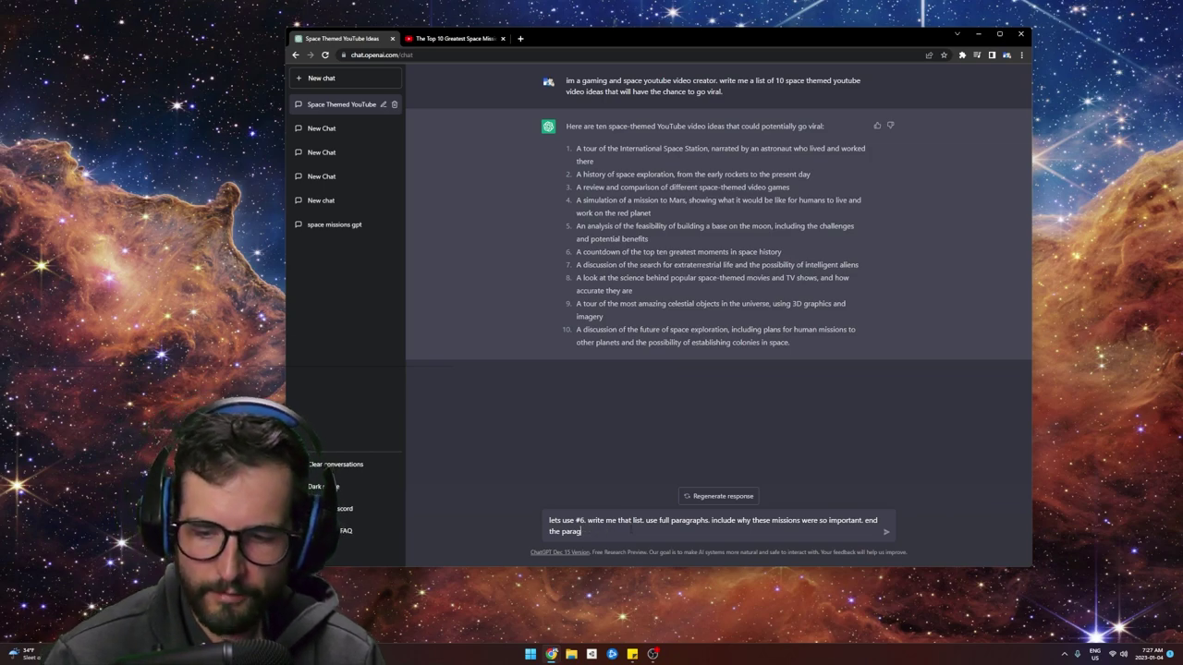
End the prompt after "important." and submit it.
text(.)
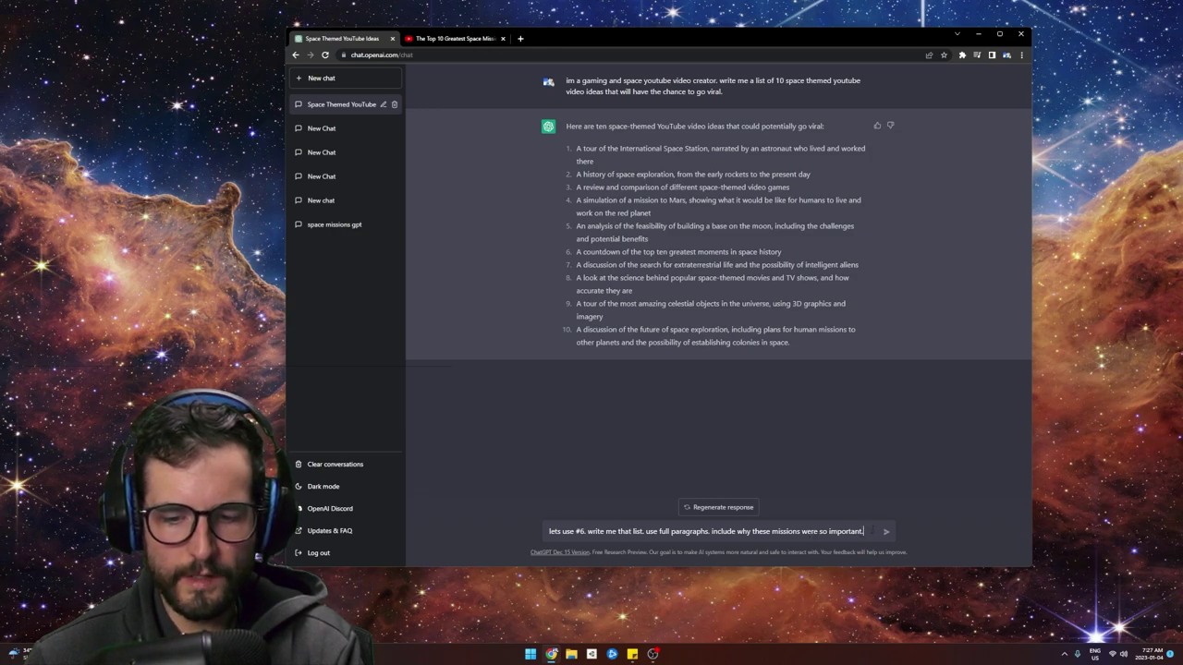
key(Return)
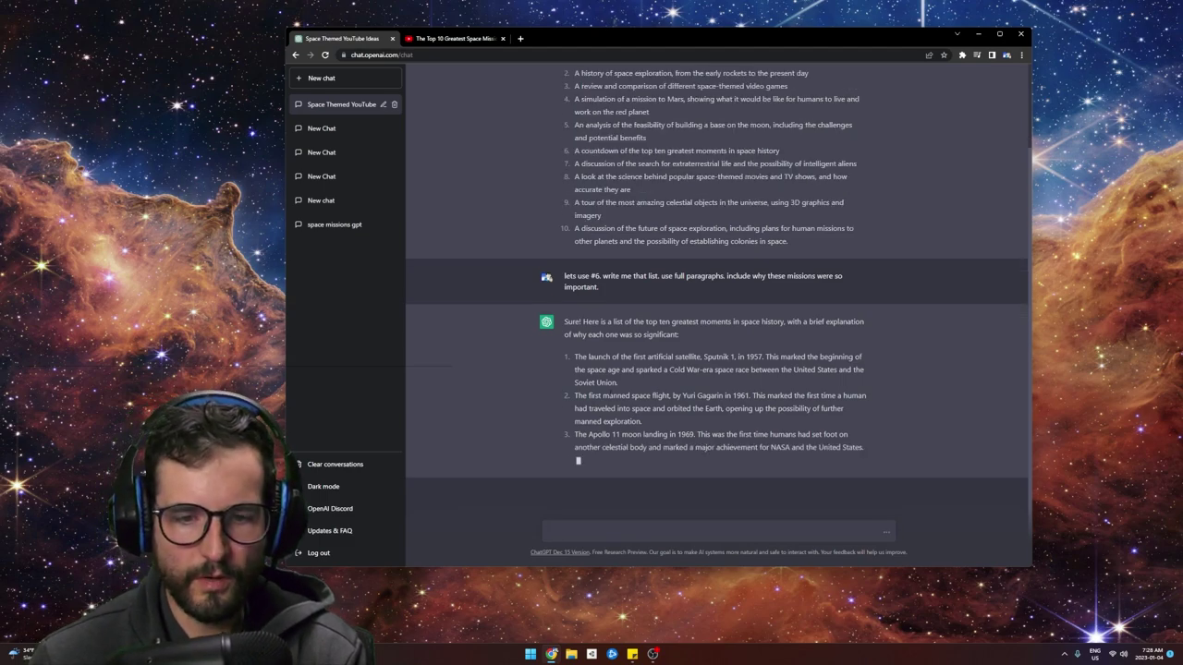
Read through the generated list of greatest moments in space history and compare it with the "use full paragraphs" request.
drag(575, 382, 716, 416)
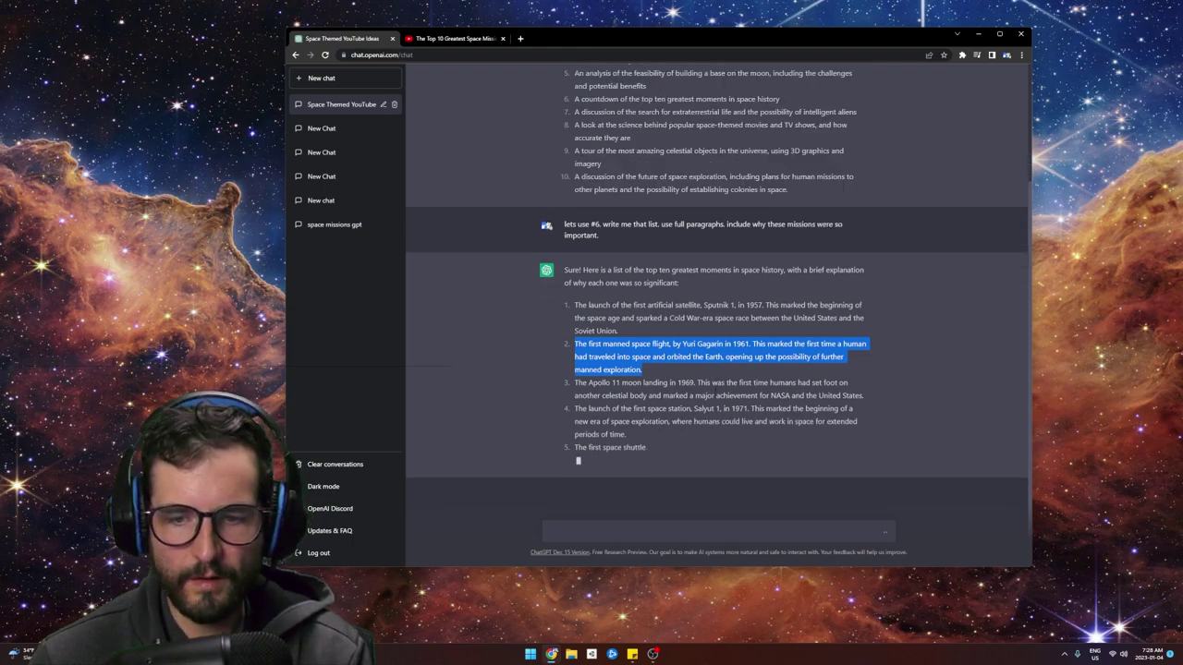
click(727, 368)
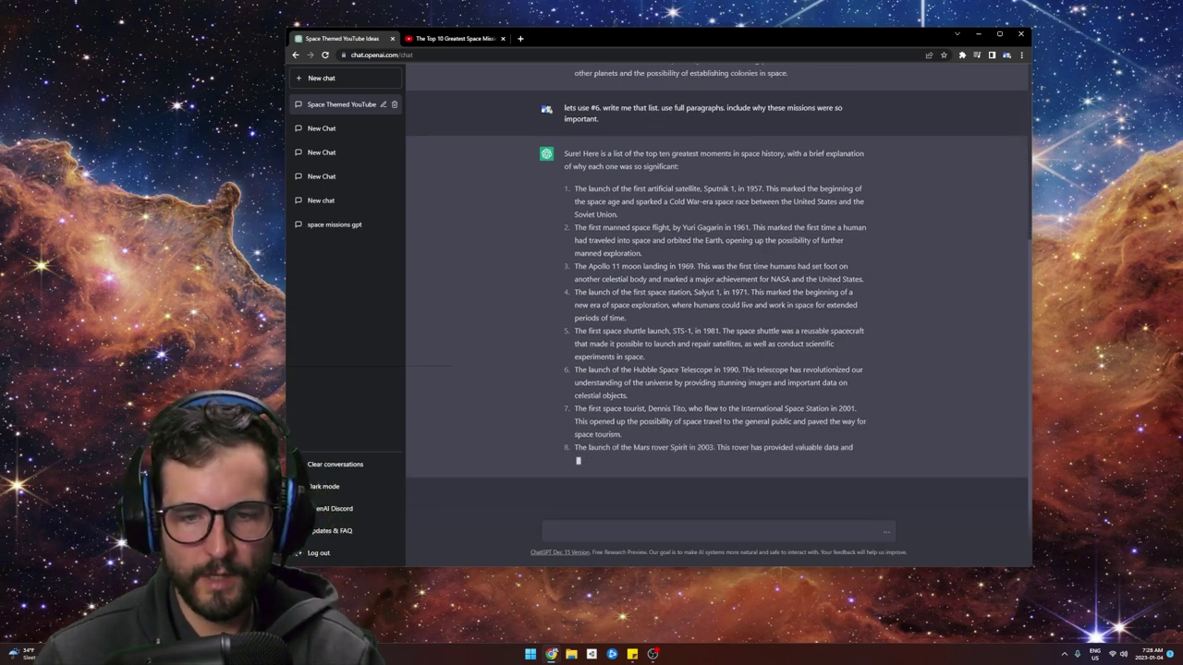
scroll(621, 201, up, 1)
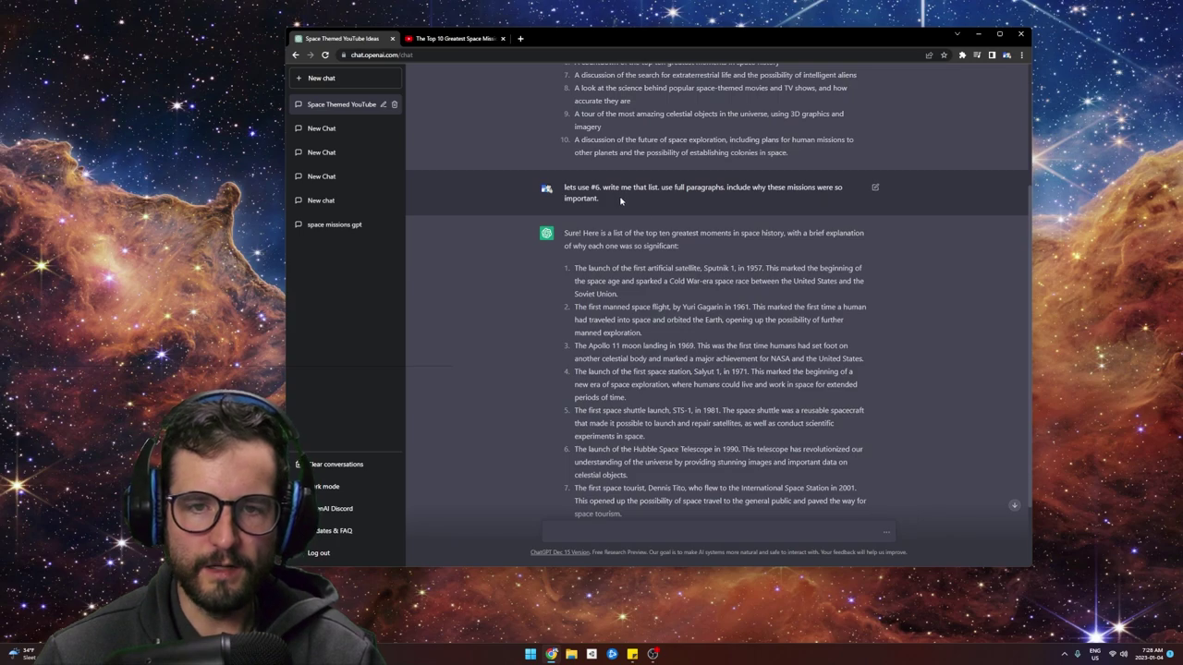
drag(663, 190, 724, 189)
click(725, 190)
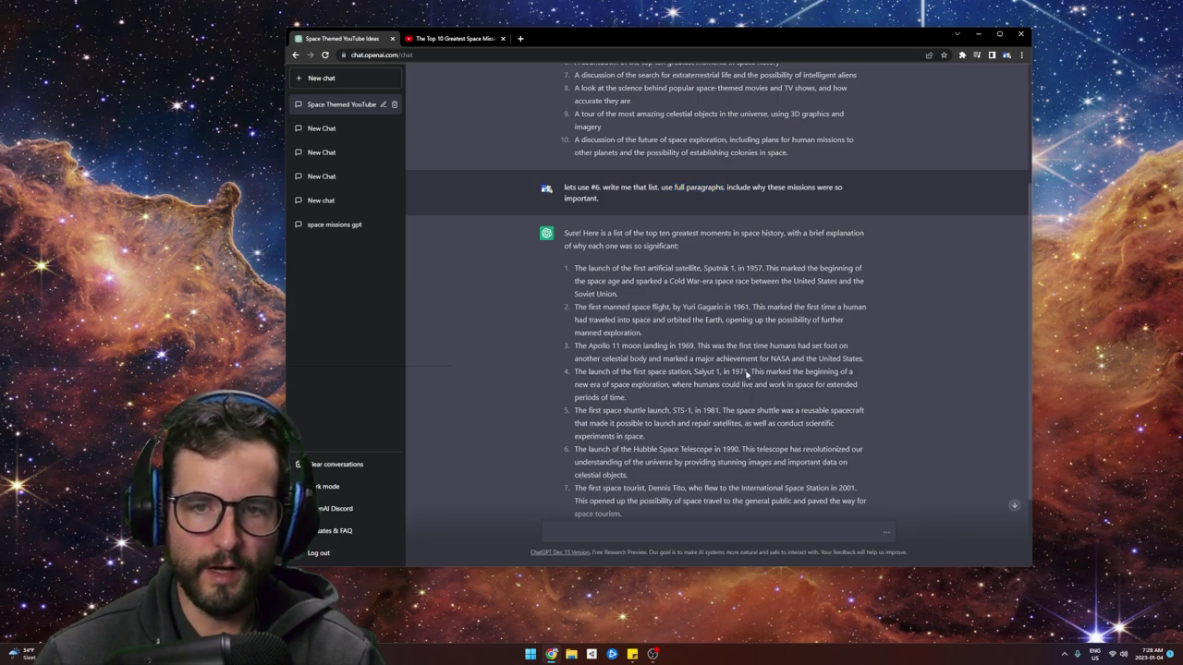
scroll(725, 277, down, 2)
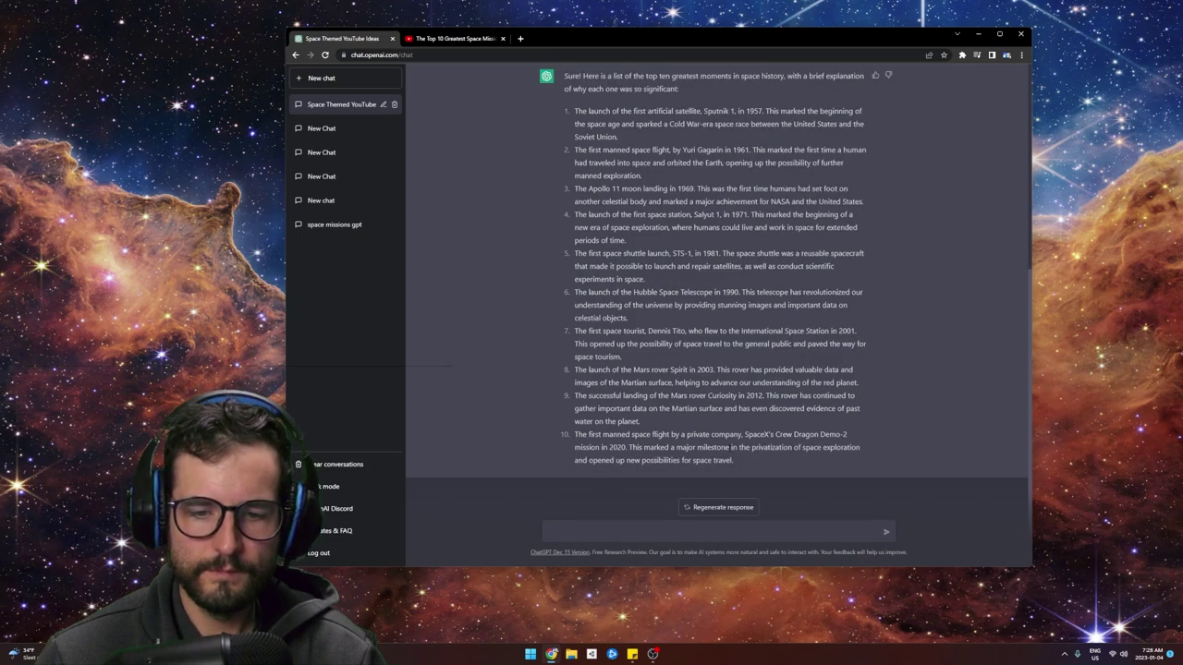
scroll(772, 439, up, 1)
scroll(719, 291, down, 1)
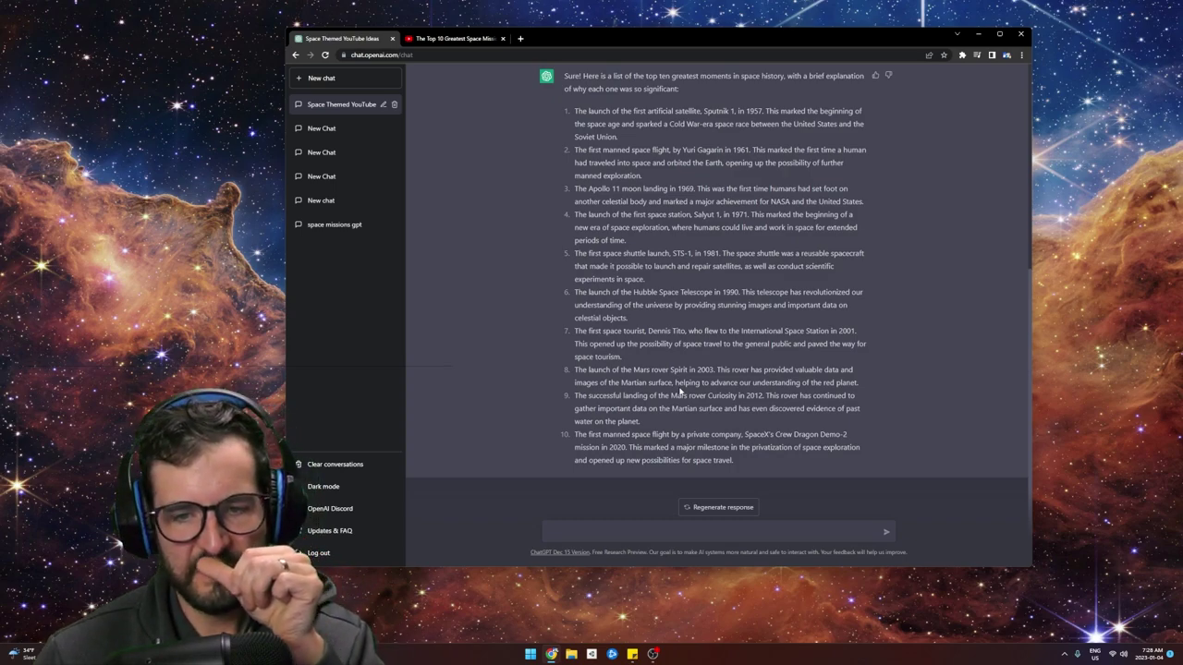
Submit the follow-up prompt "re-write the list, but do not include missions from the year 2000 onward".
click(610, 532)
text(re-write the list, but do not include missions f)
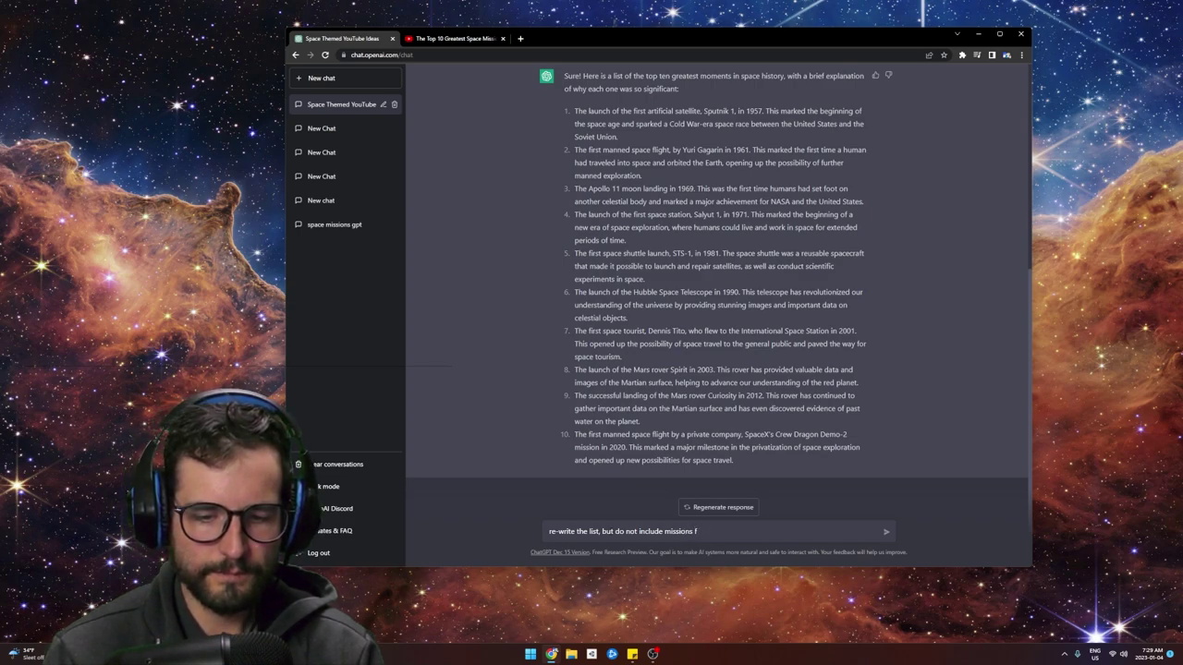
text(rom 20)
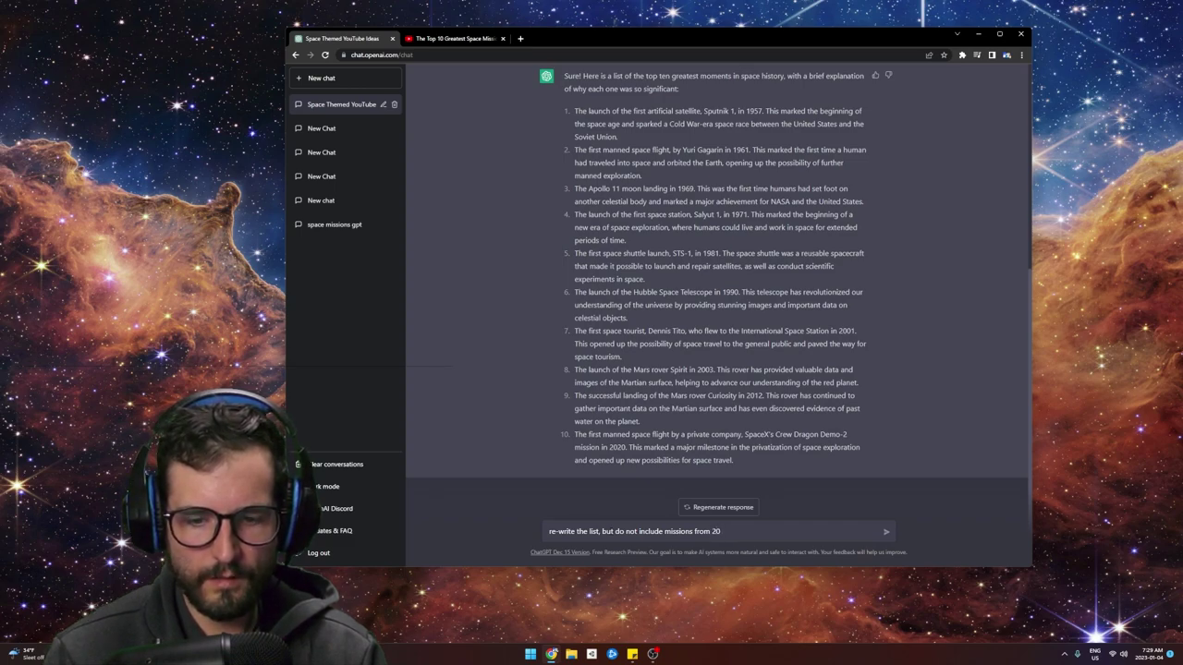
key(BackSpace)
key(BackSpace)
text(the year 2000)
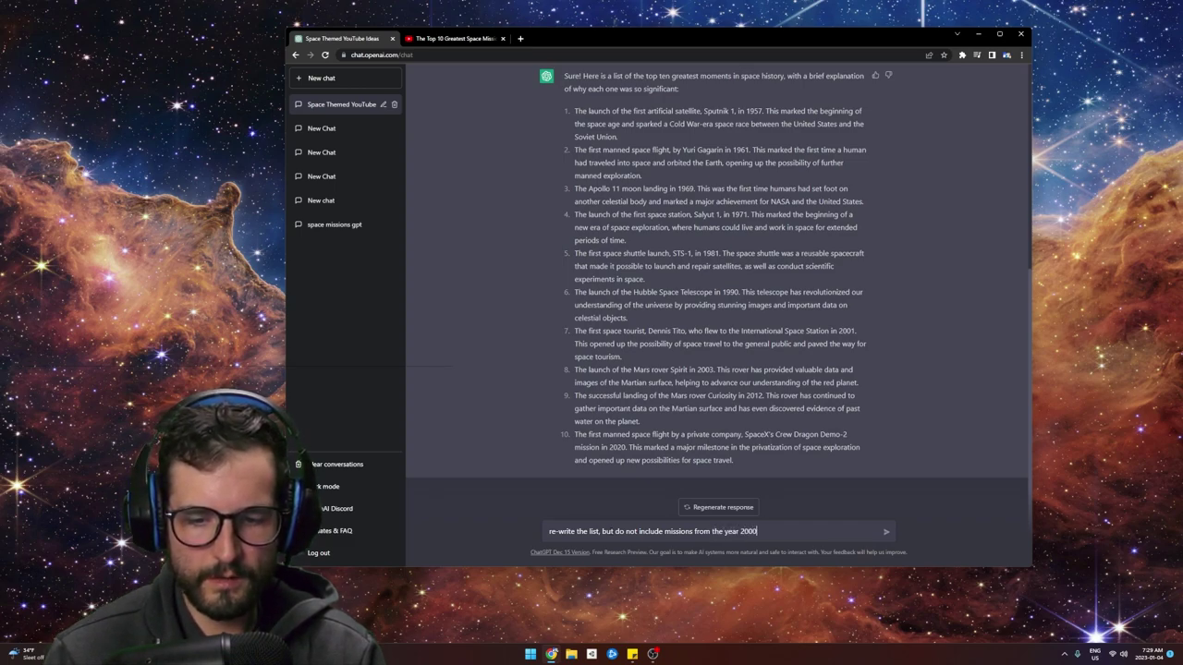
text( onward)
key(Return)
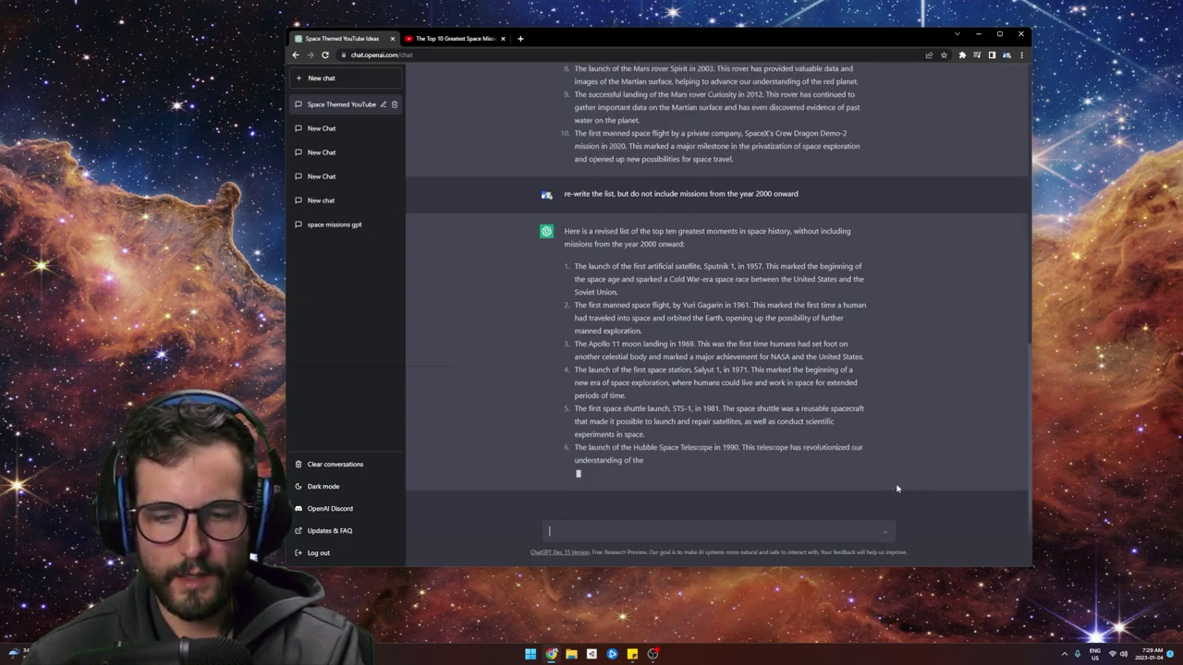
Compare the revised list with the post-2000 missions in the earlier list, down to the Mars rover Spirit entry.
scroll(831, 473, up, 3)
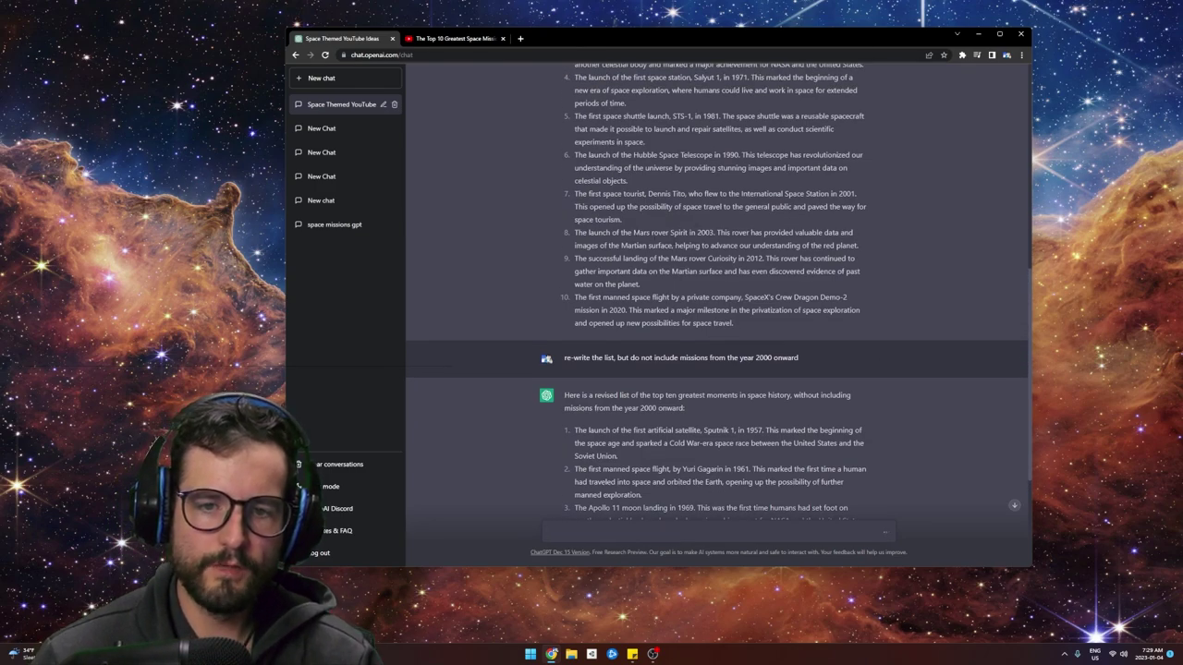
drag(739, 245, 859, 259)
click(765, 259)
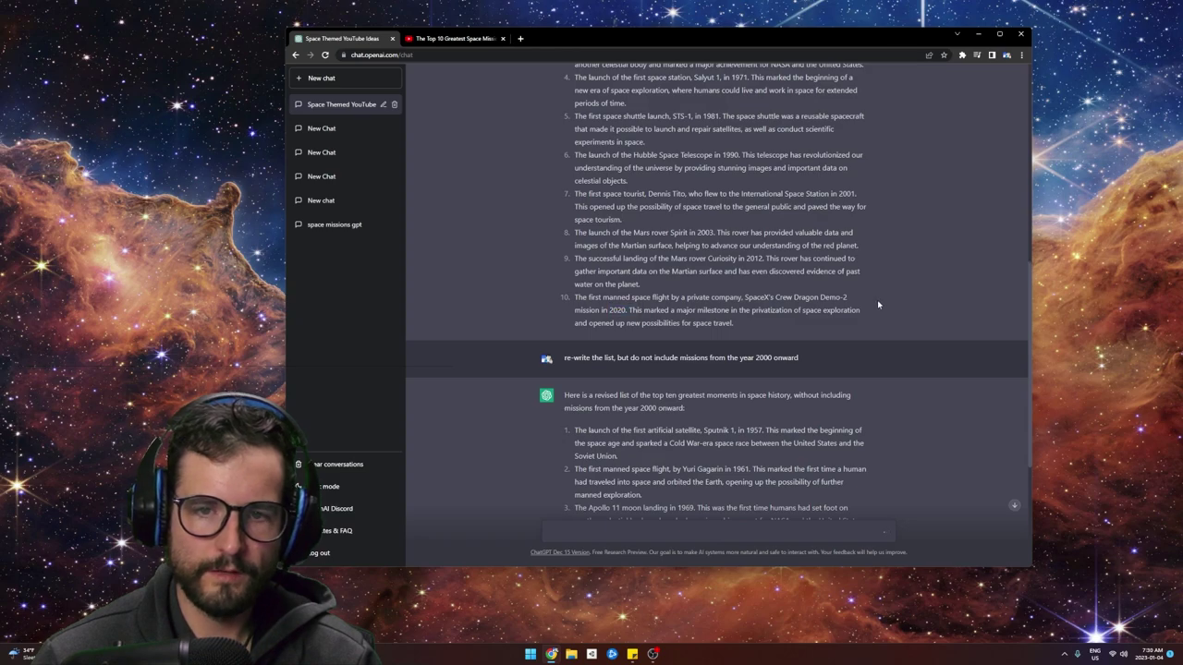
scroll(877, 299, down, 3)
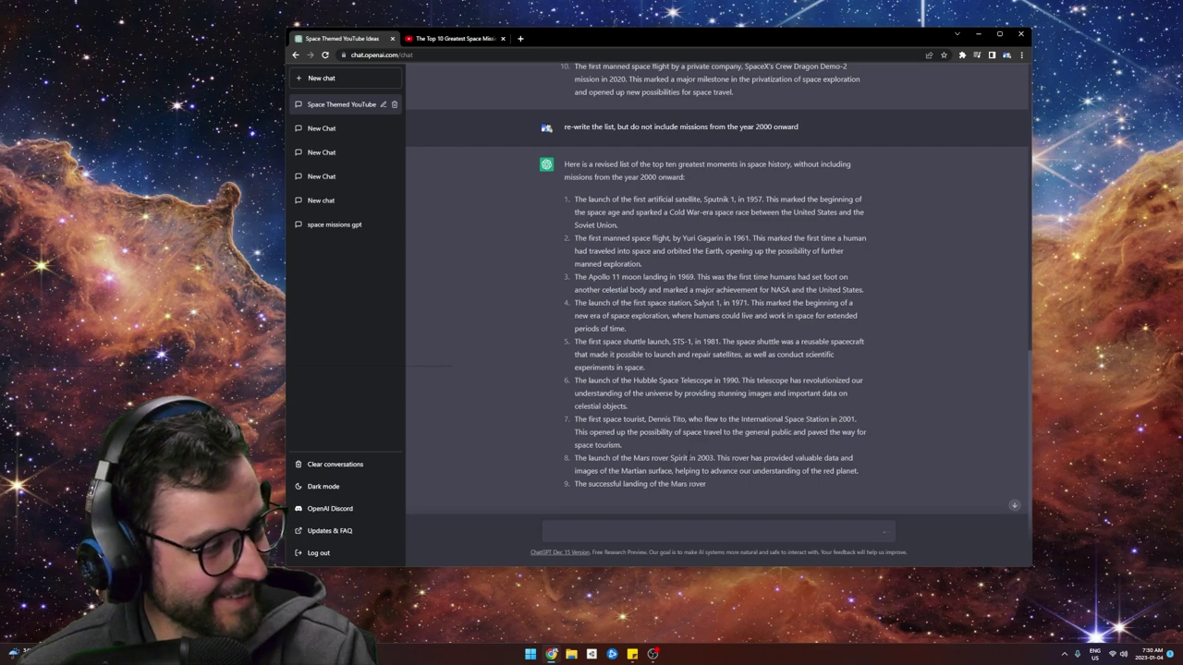
mouse_move(714, 458)
mouse_down()
mouse_move(634, 467)
mouse_move(718, 460)
mouse_up()
click(633, 466)
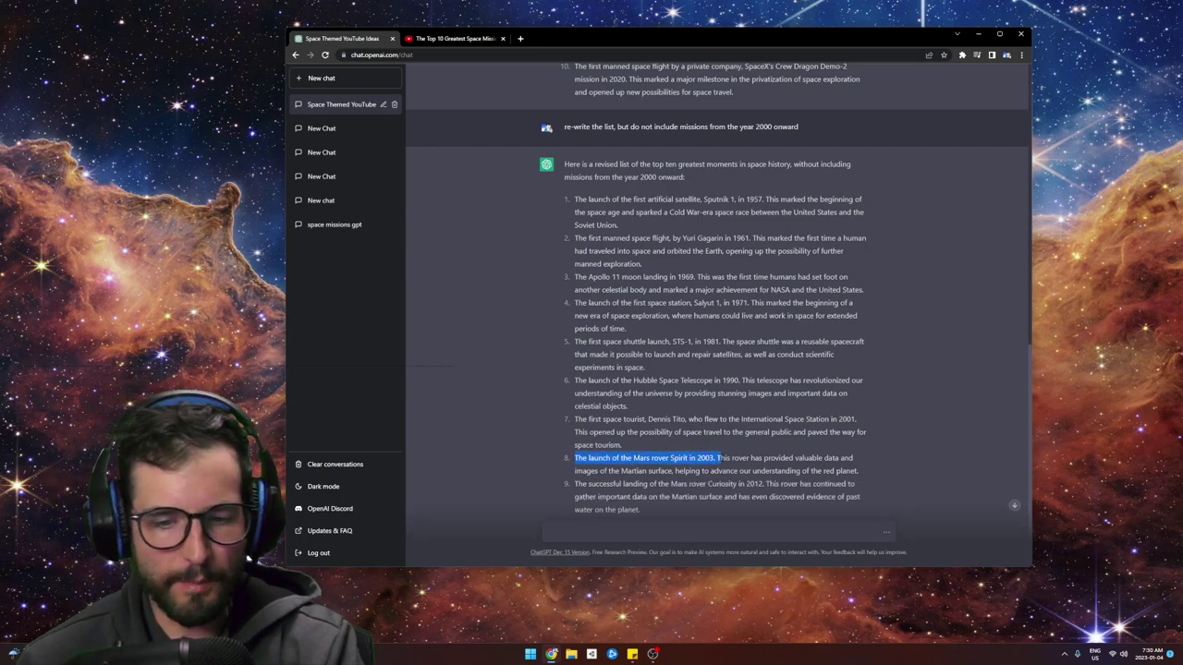
click(647, 458)
drag(633, 458, 730, 459)
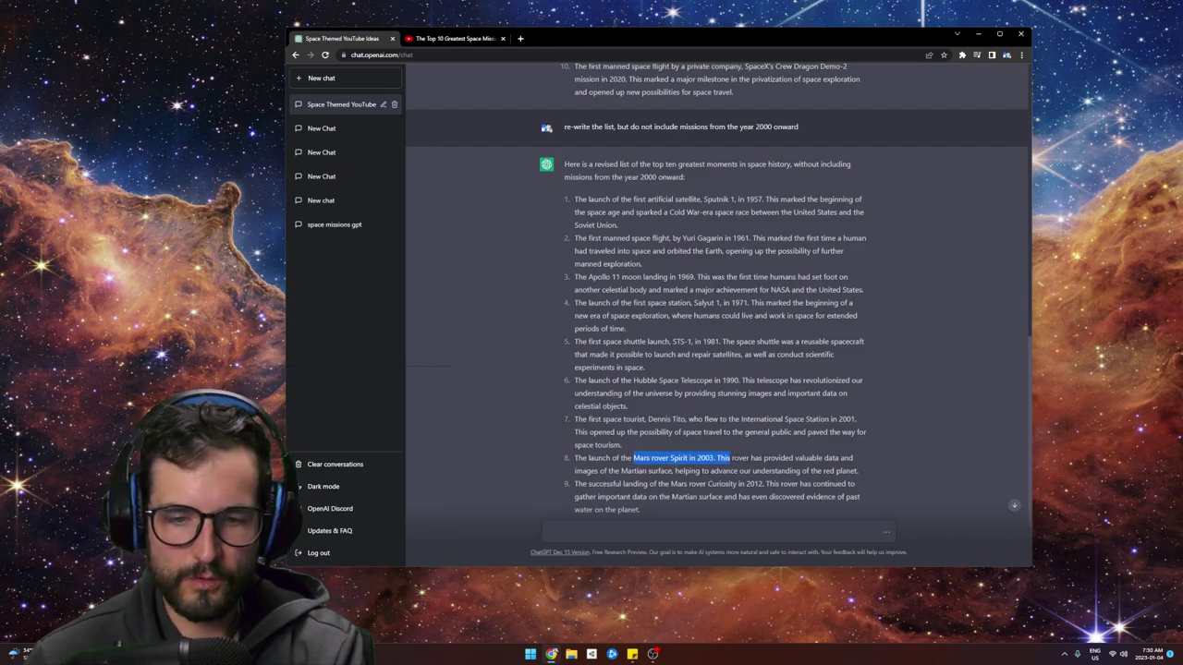
Check the whole revised list against the year 2000 exclusion, focusing on the Mars rover entries 8 and 9.
scroll(661, 278, up, 1)
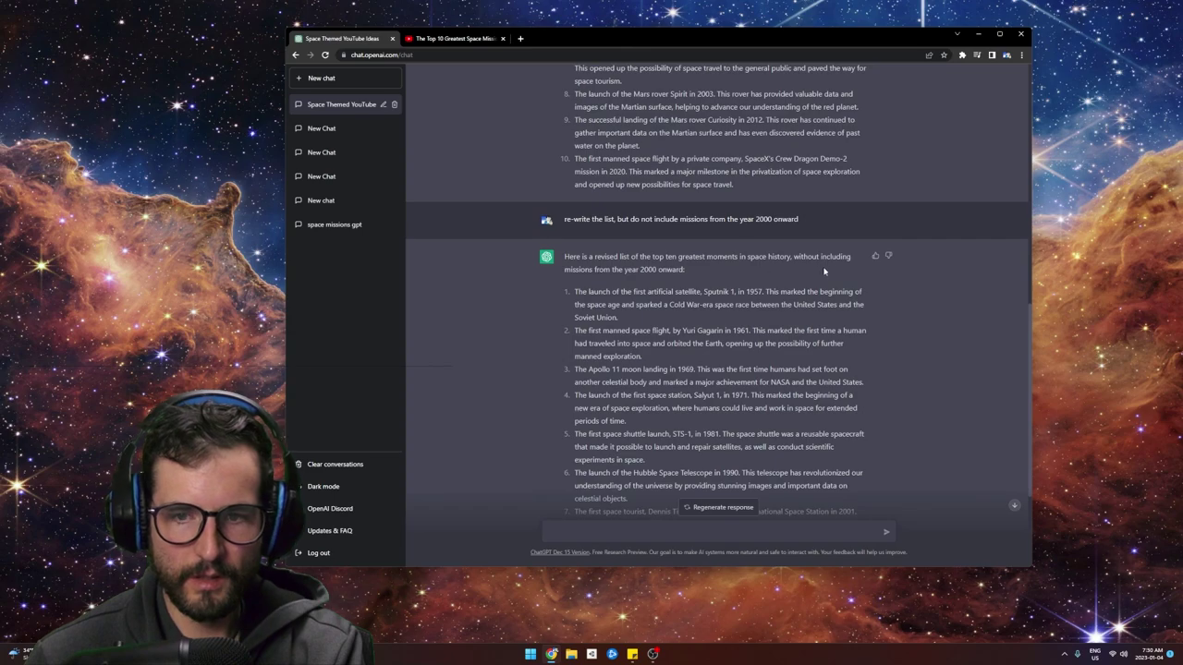
scroll(776, 431, down, 2)
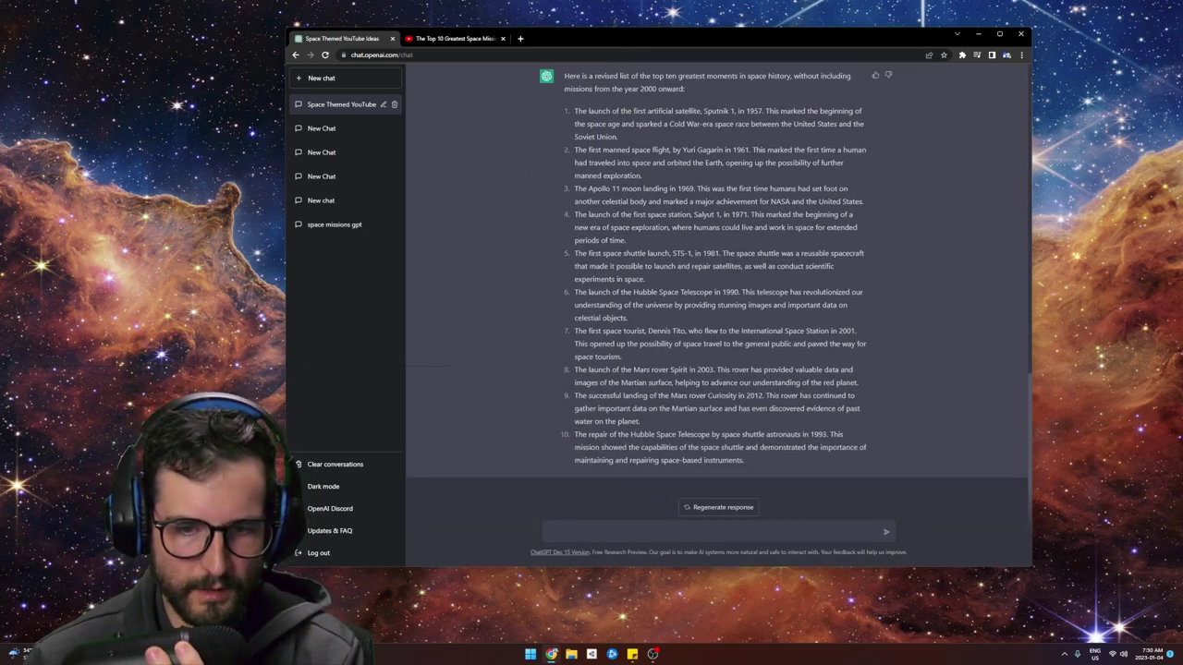
mouse_move(667, 421)
mouse_down()
mouse_move(566, 76)
mouse_move(575, 370)
mouse_move(632, 383)
mouse_move(662, 421)
mouse_up()
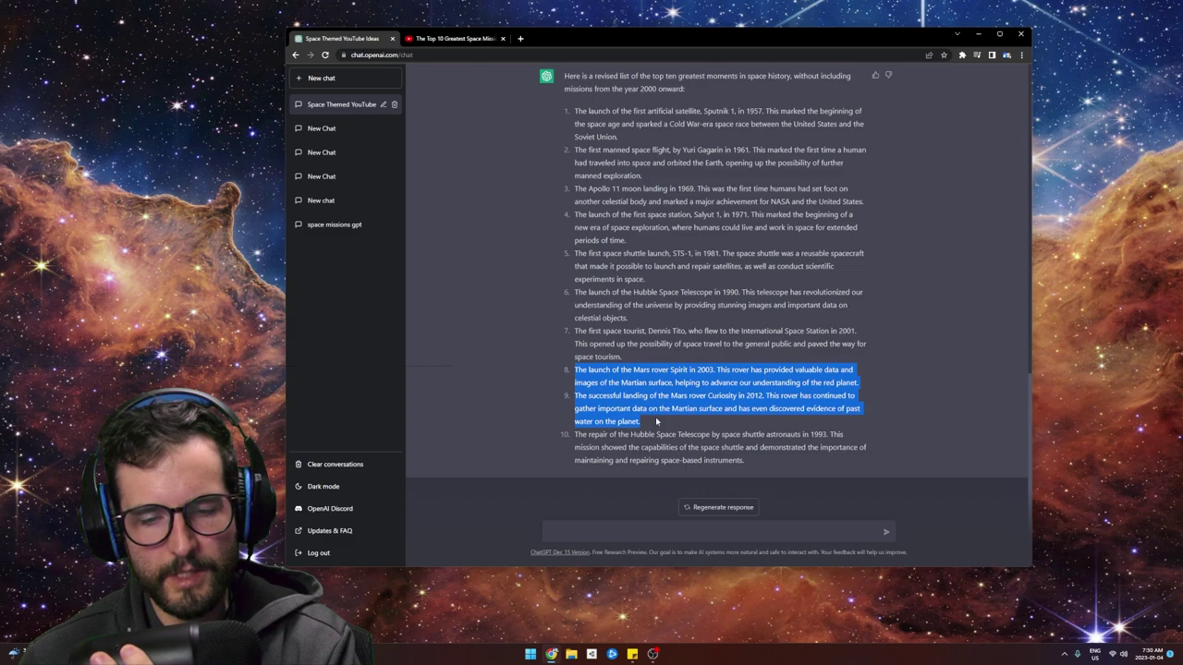
click(663, 431)
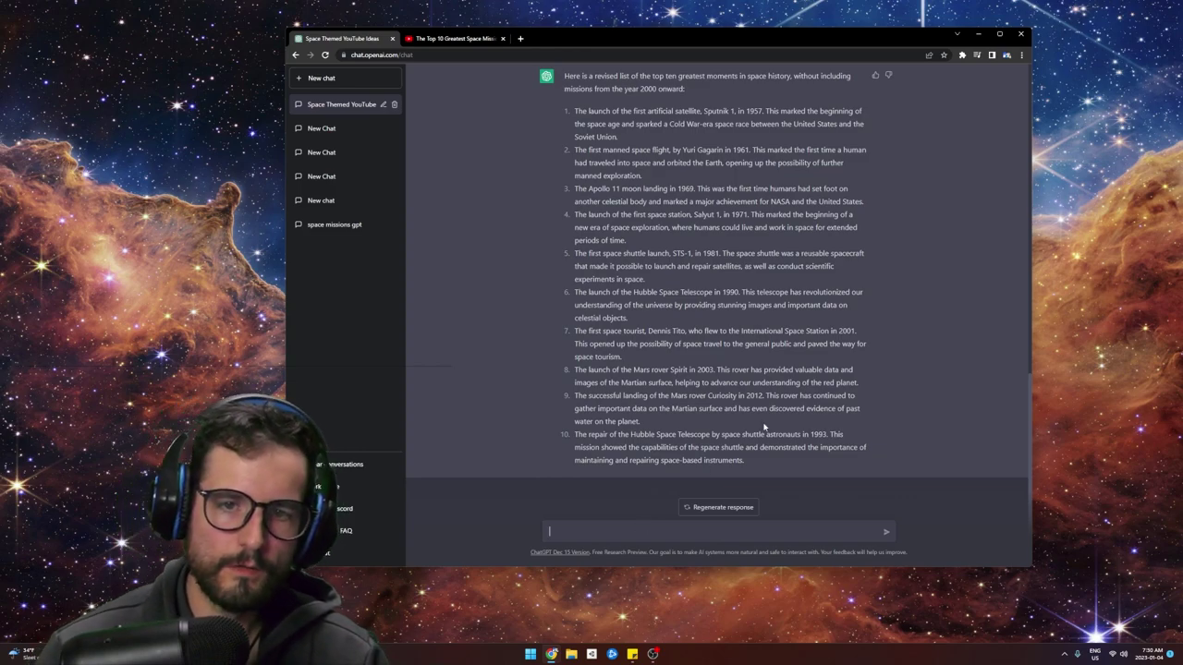
scroll(719, 290, up, 1)
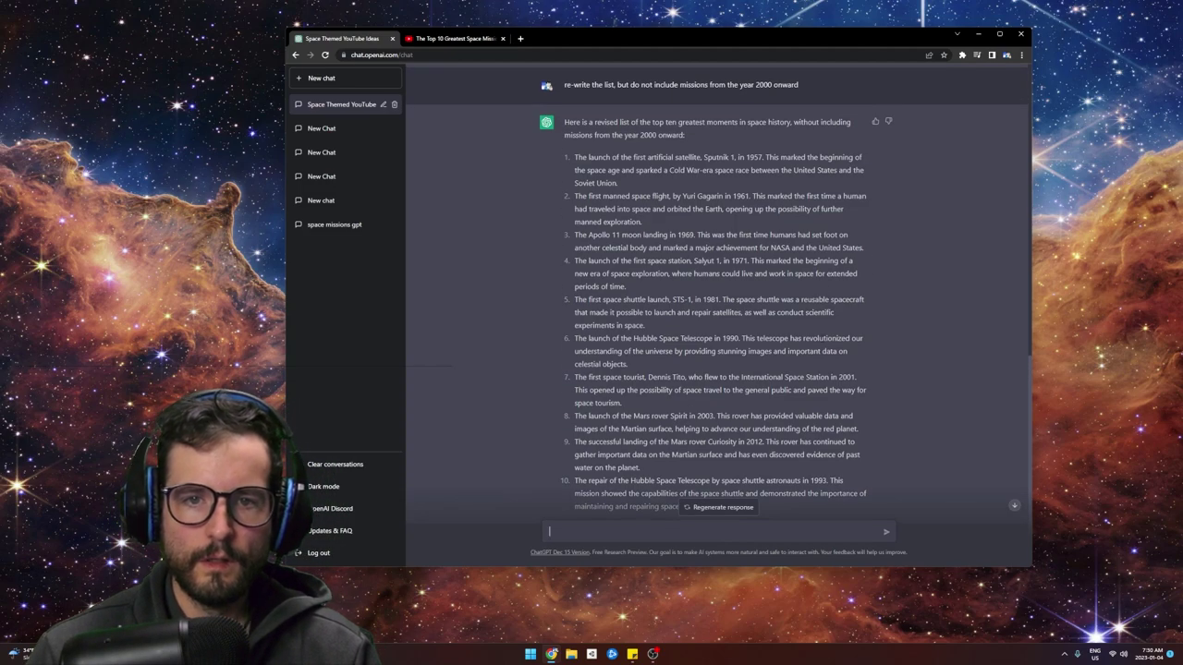
drag(640, 468, 572, 422)
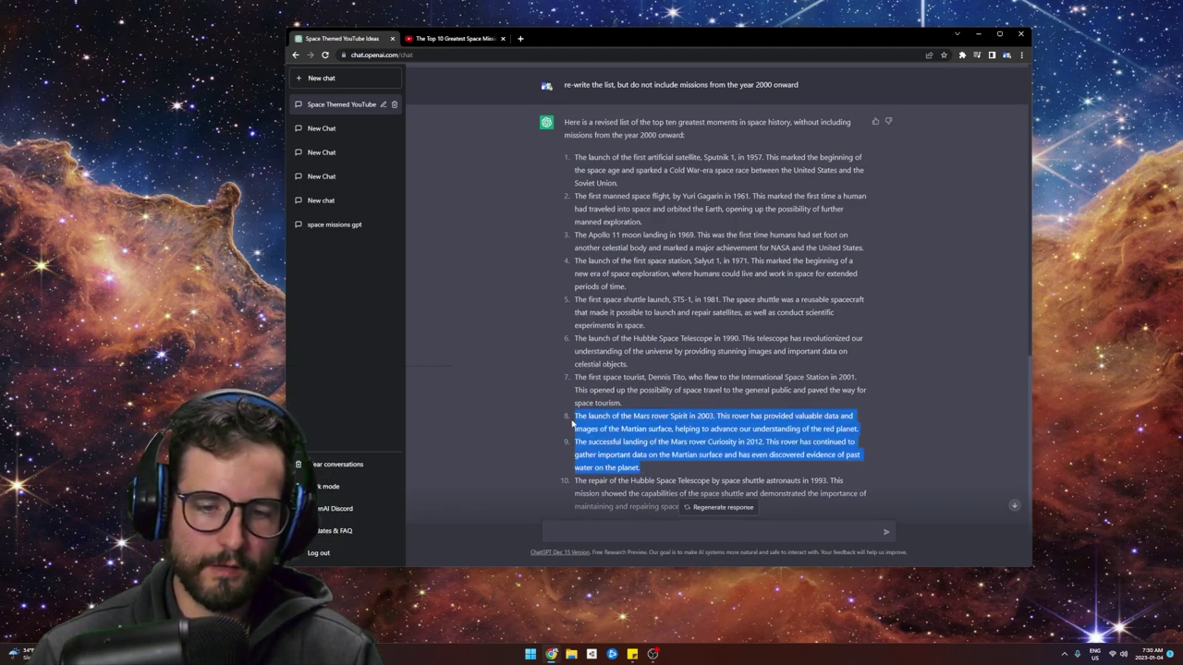
click(747, 296)
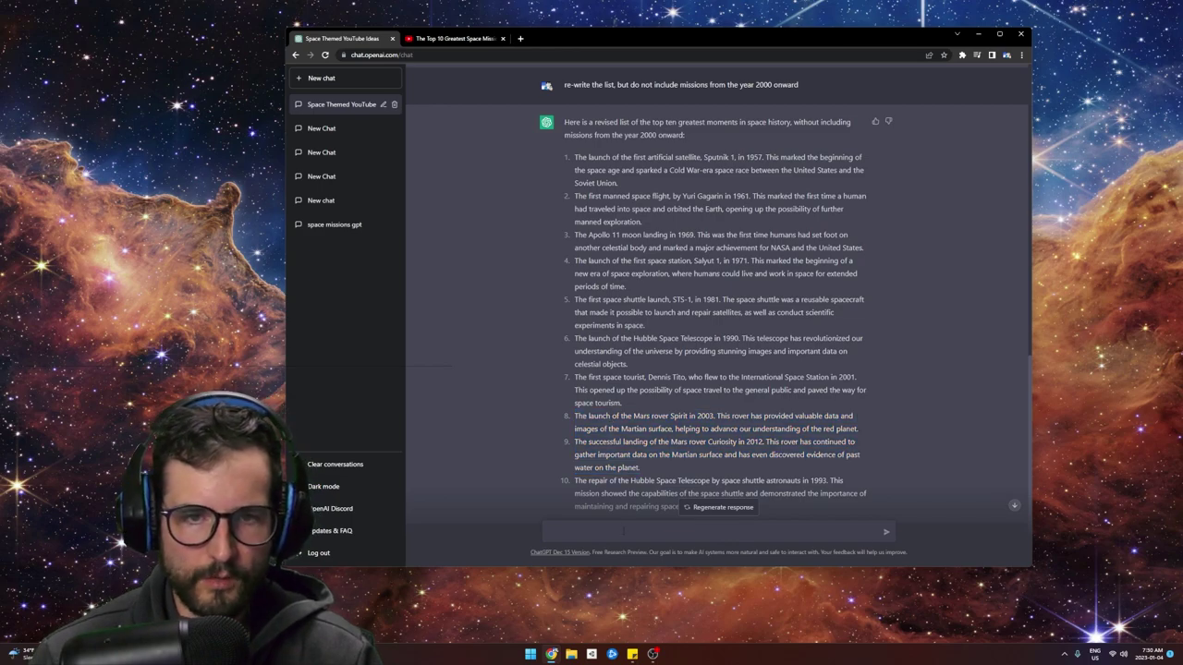
scroll(628, 545, down, 1)
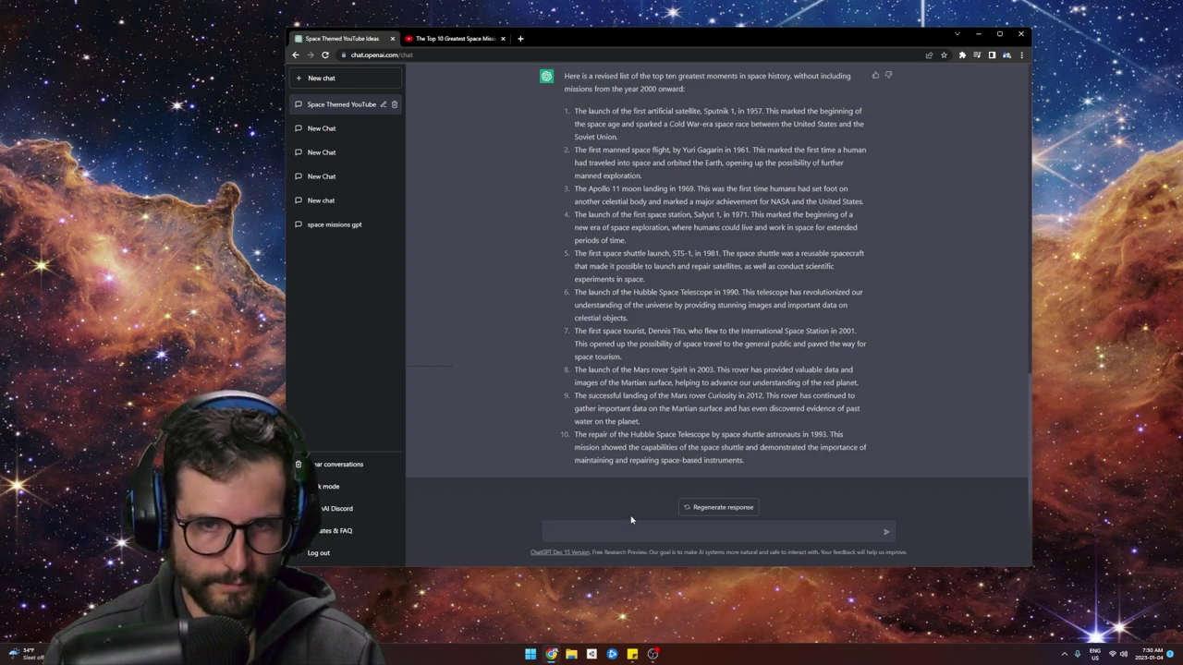
key(BackSpace)
text(right a)
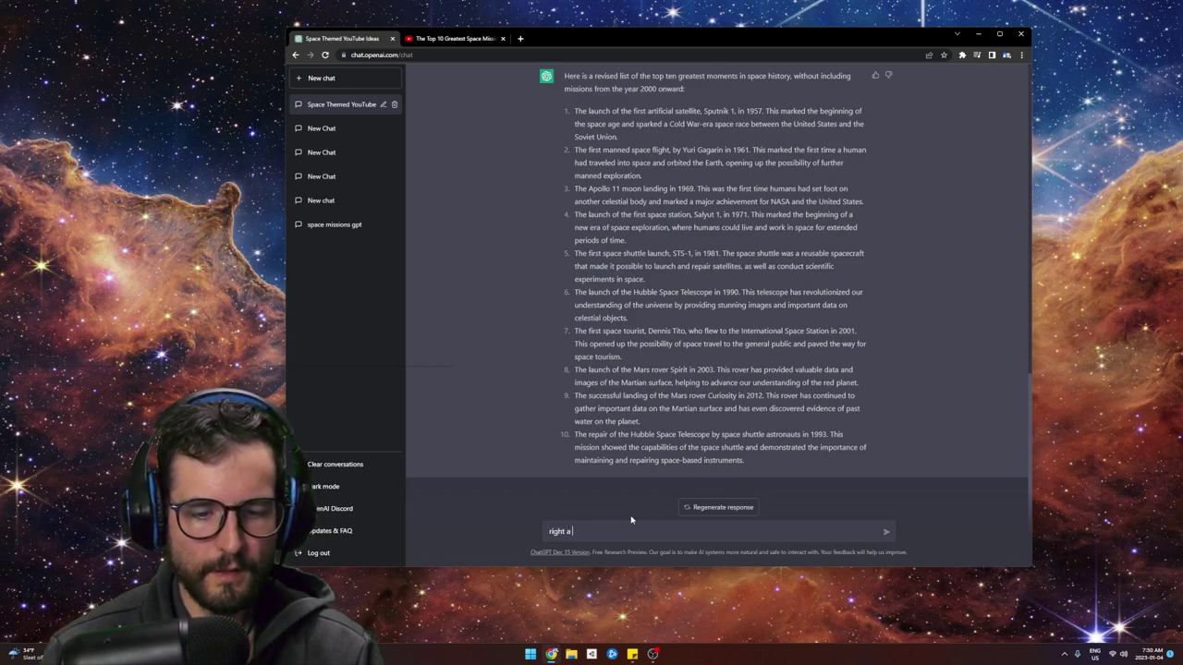
text( full youtube )
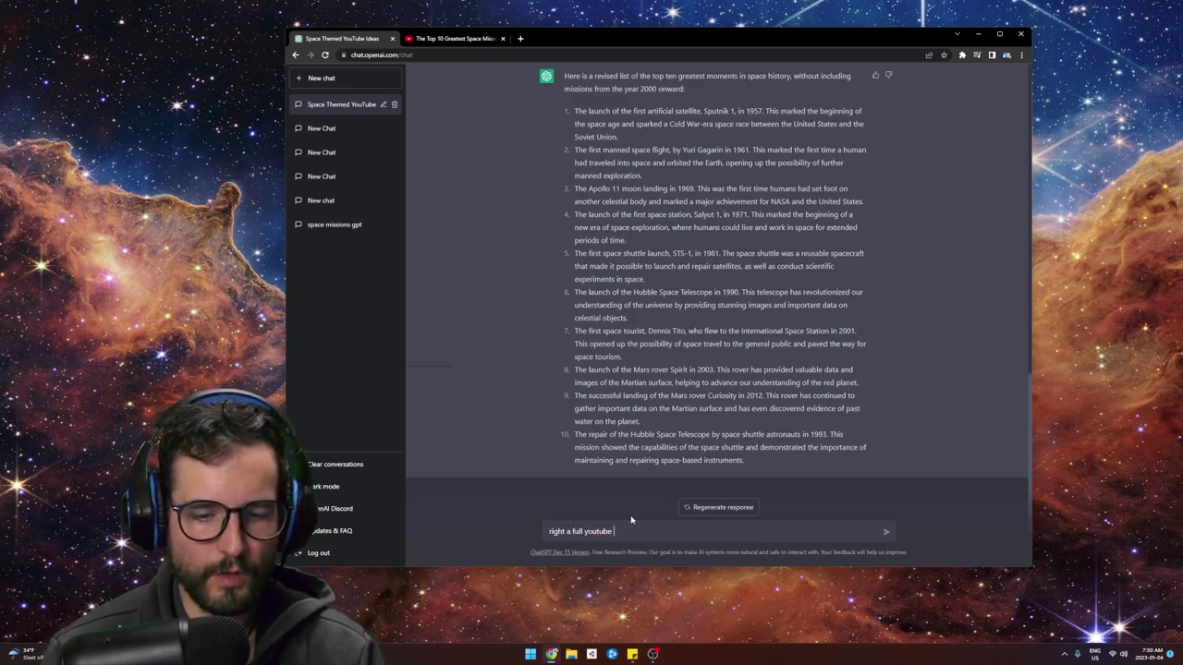
text(script)
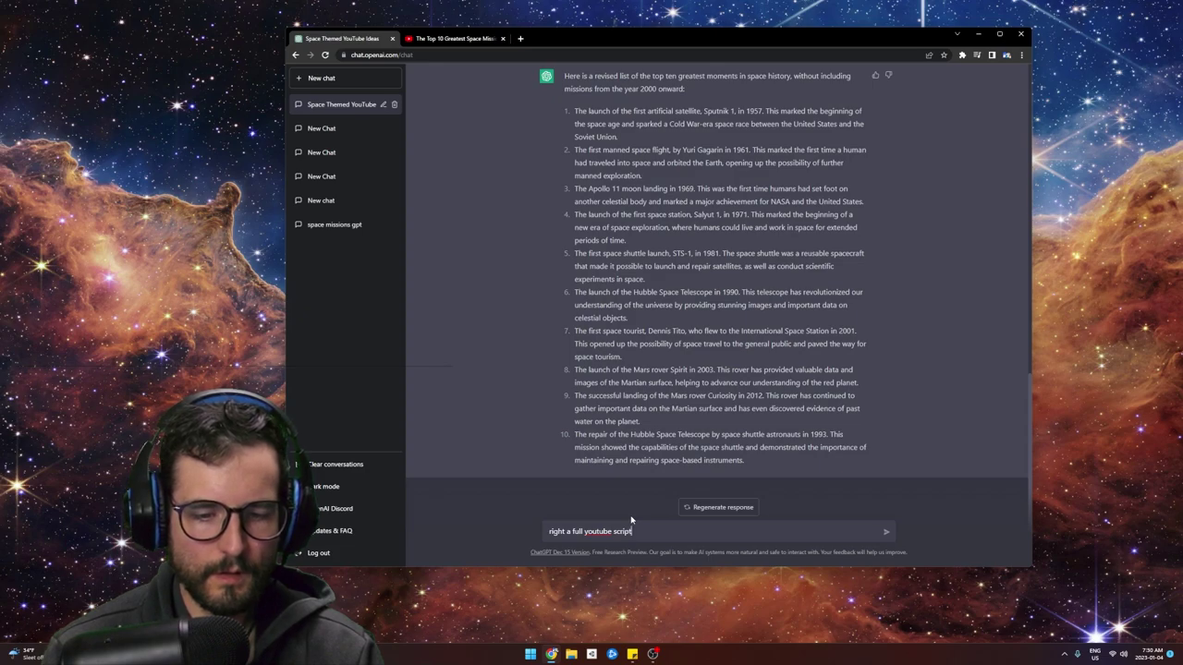
Submit the prompt "write a full youtube style script using #1. make the script 2 minutes long", replacing the misspelled draft.
key(ctrl+a)
text(wri)
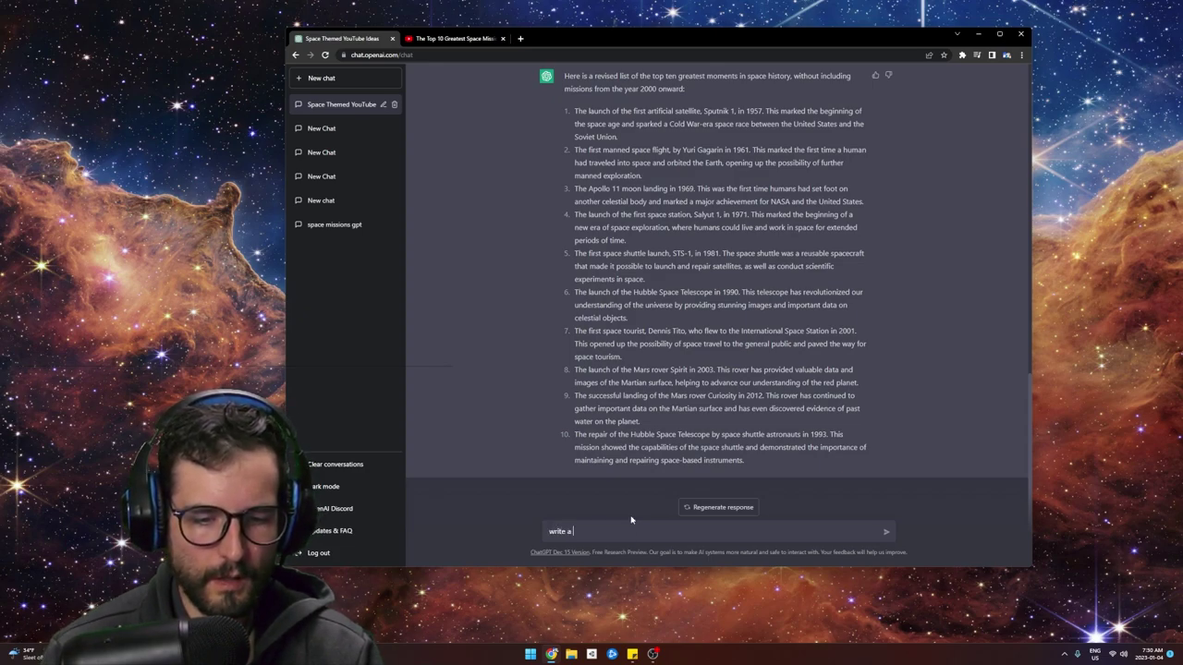
text(te a full youtube style scri)
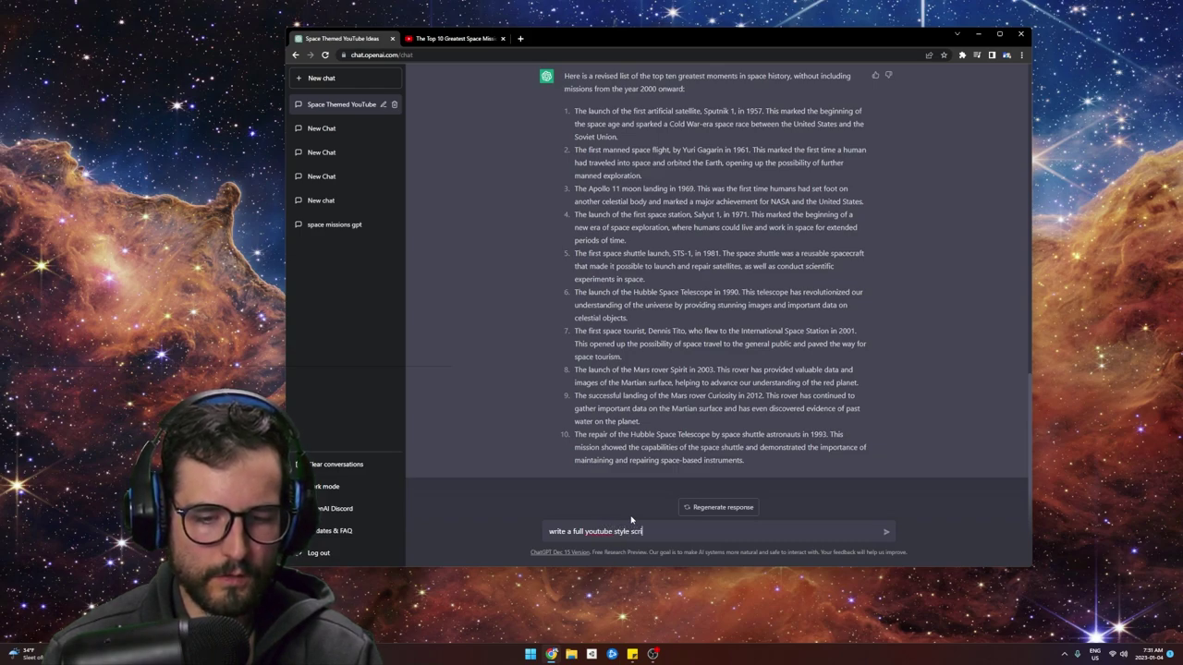
text(pt using #1)
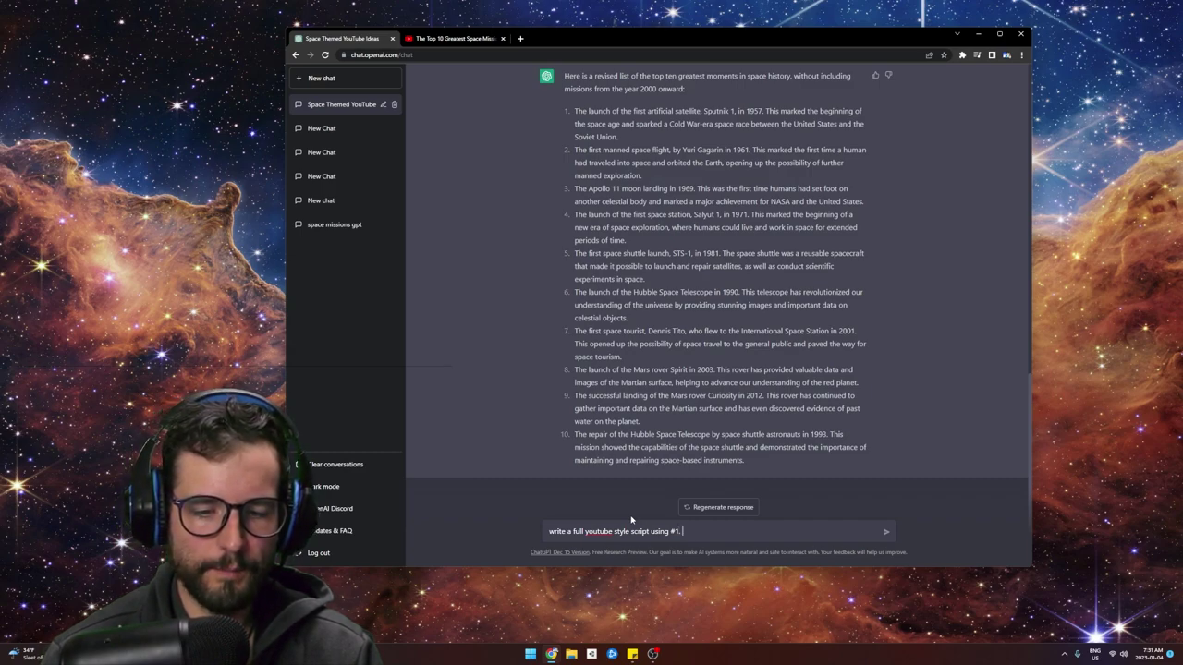
text(.)
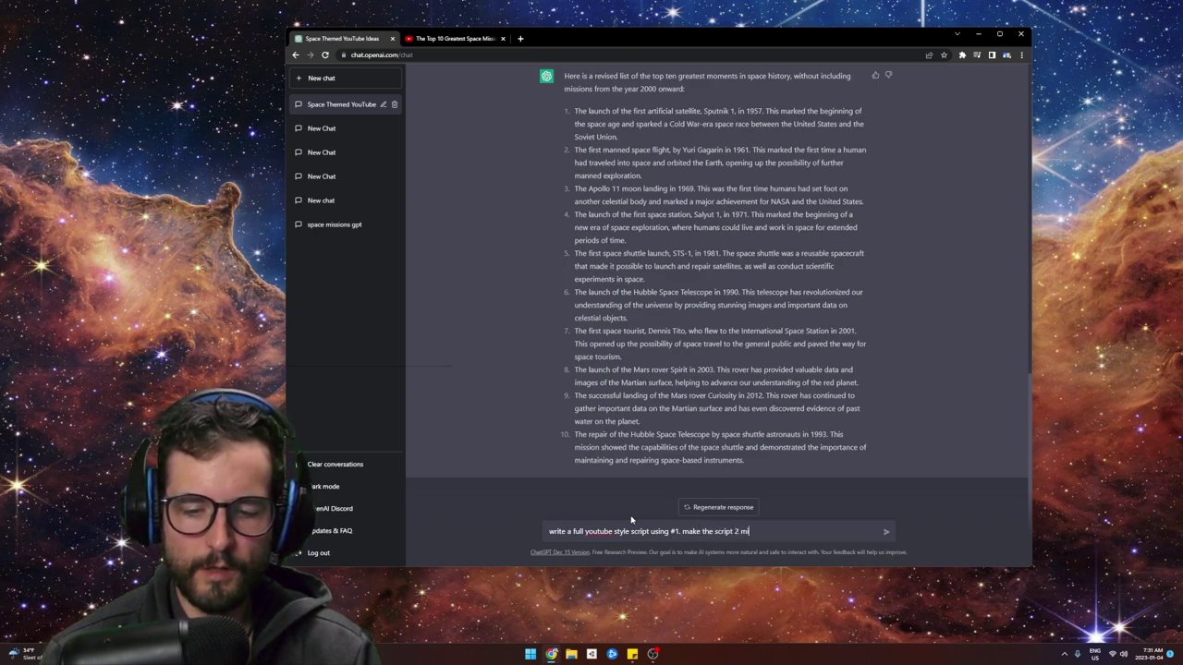
text(ng)
key(Return)
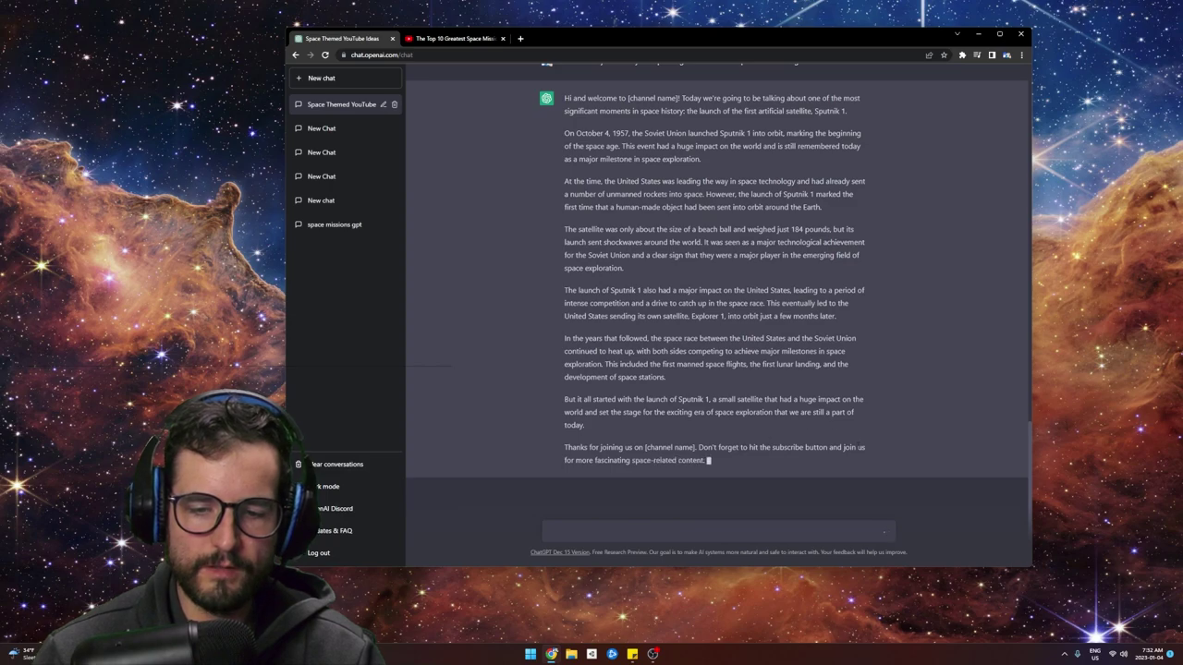
Examine the generated Sputnik 1 script, especially its closing thank-you paragraph, and compare it with entry 1 of the revised list.
drag(564, 447, 708, 465)
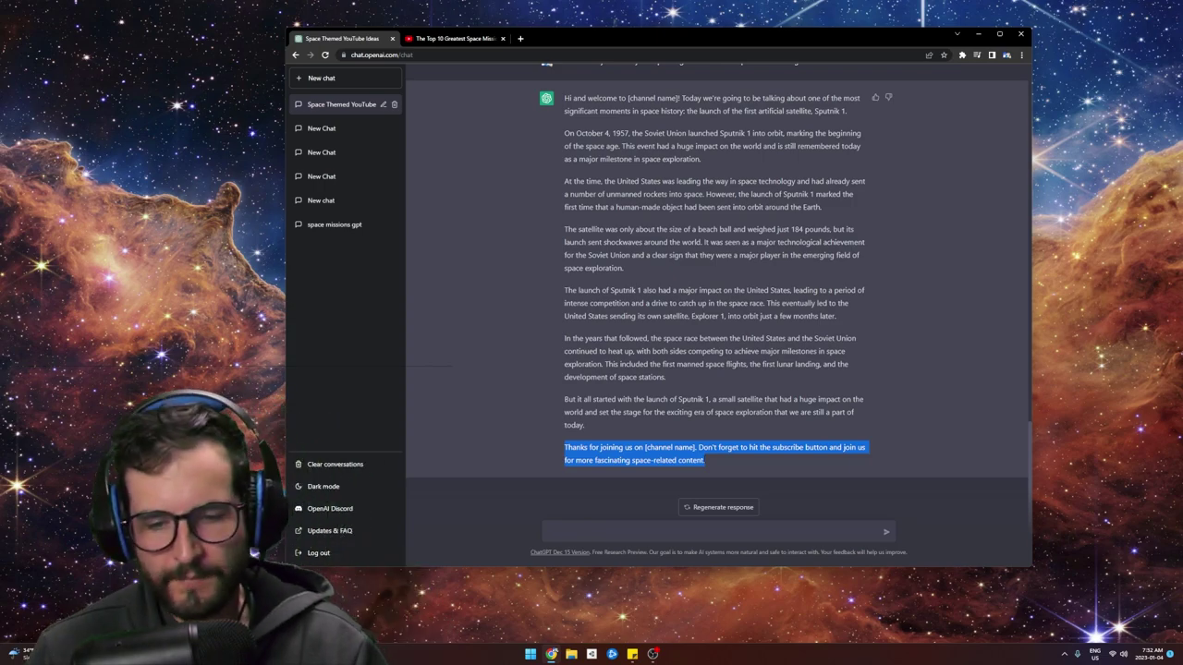
click(659, 456)
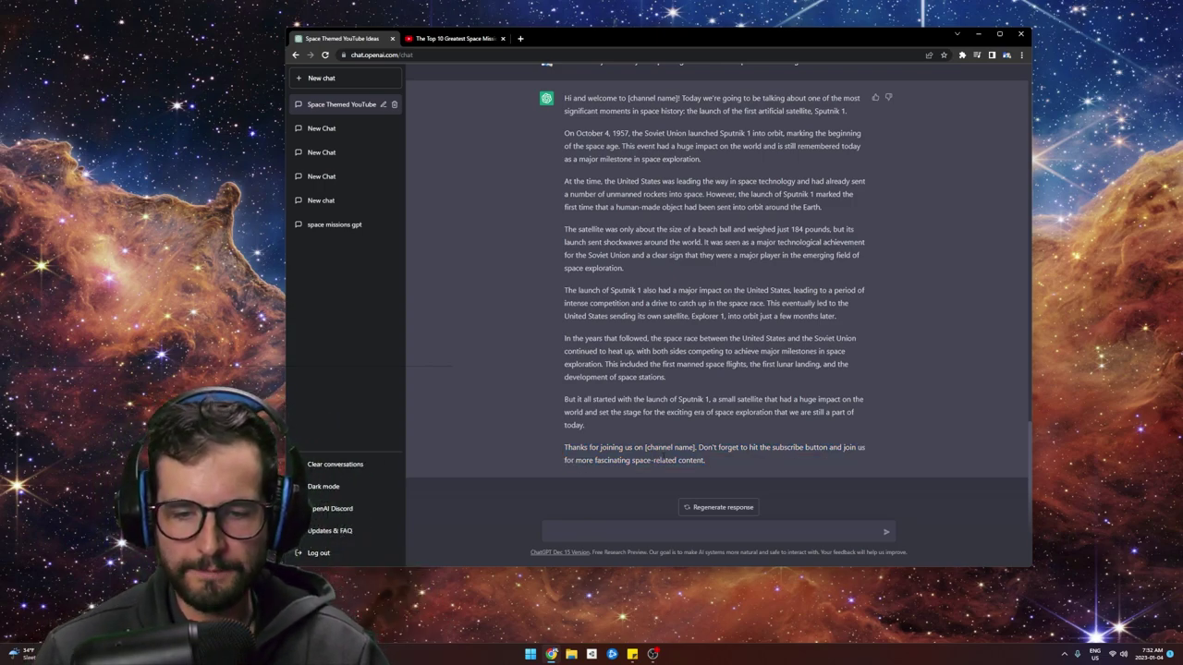
triple_click(637, 448)
click(700, 460)
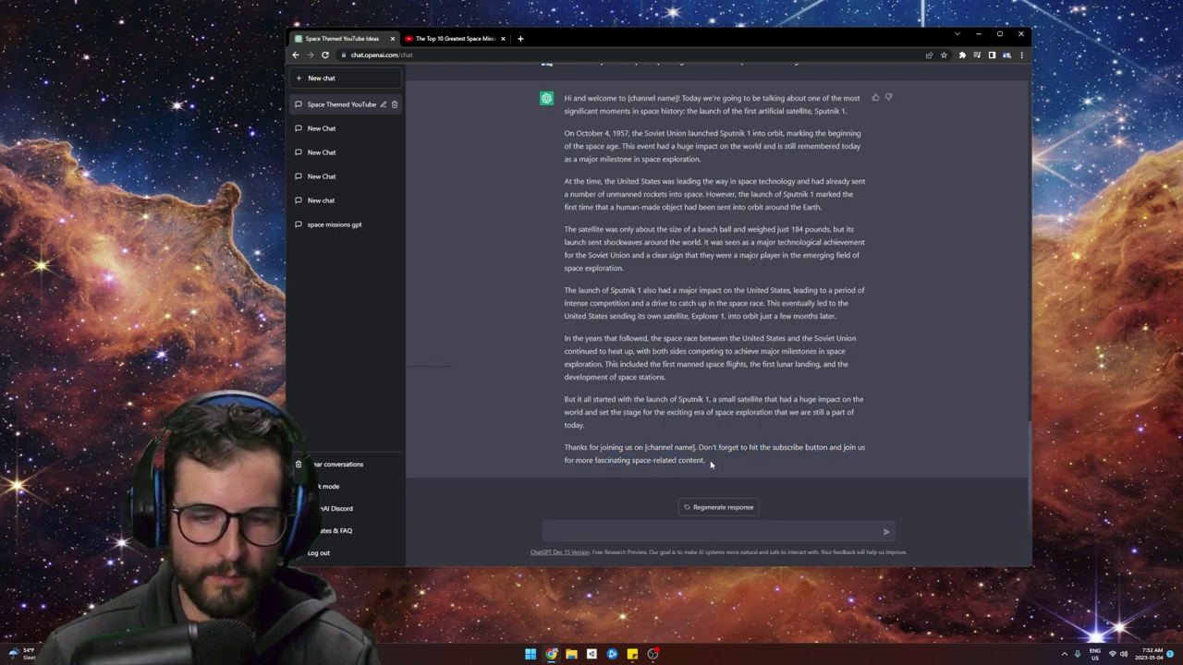
scroll(738, 461, up, 1)
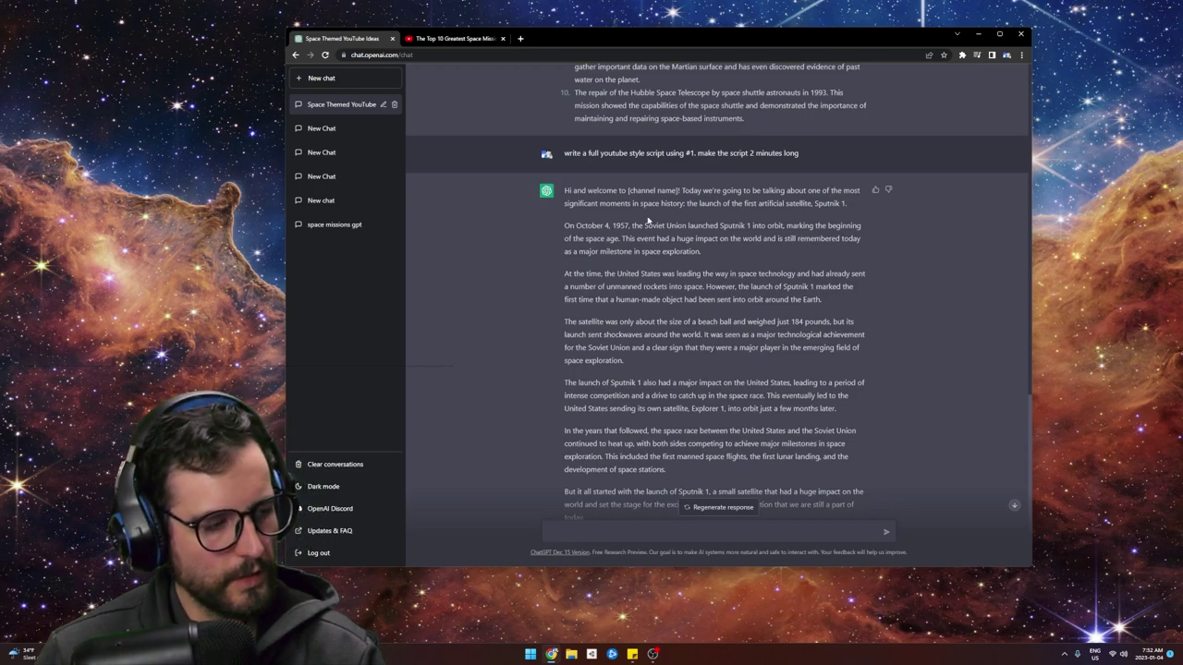
scroll(702, 407, down, 1)
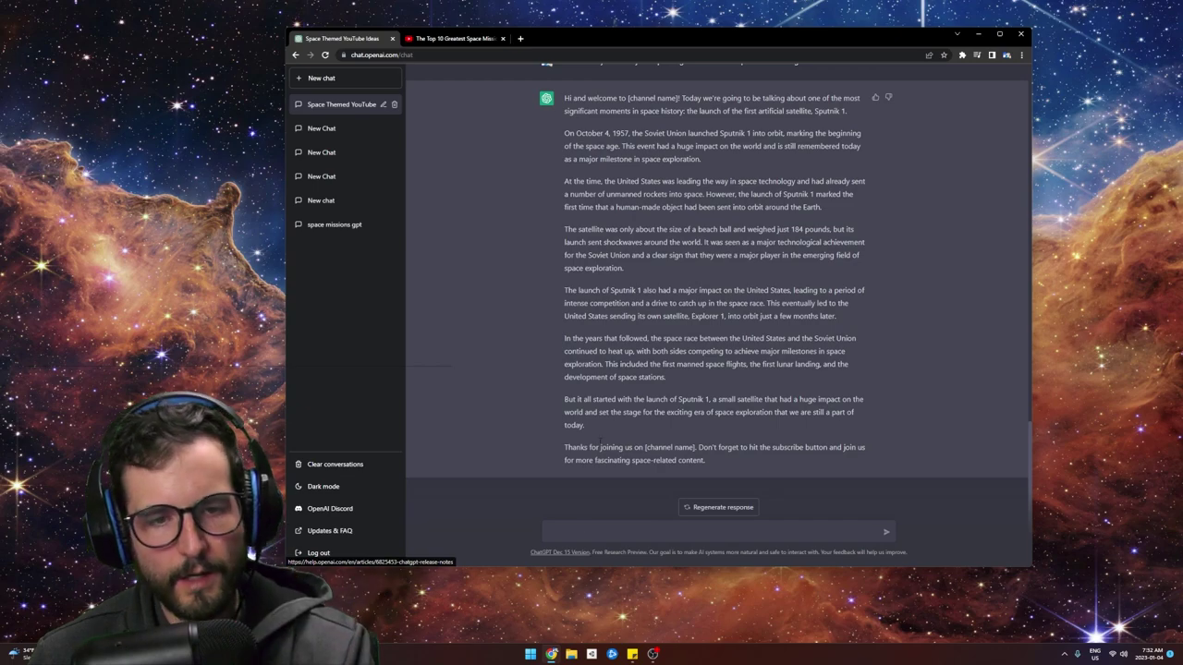
scroll(684, 324, up, 1)
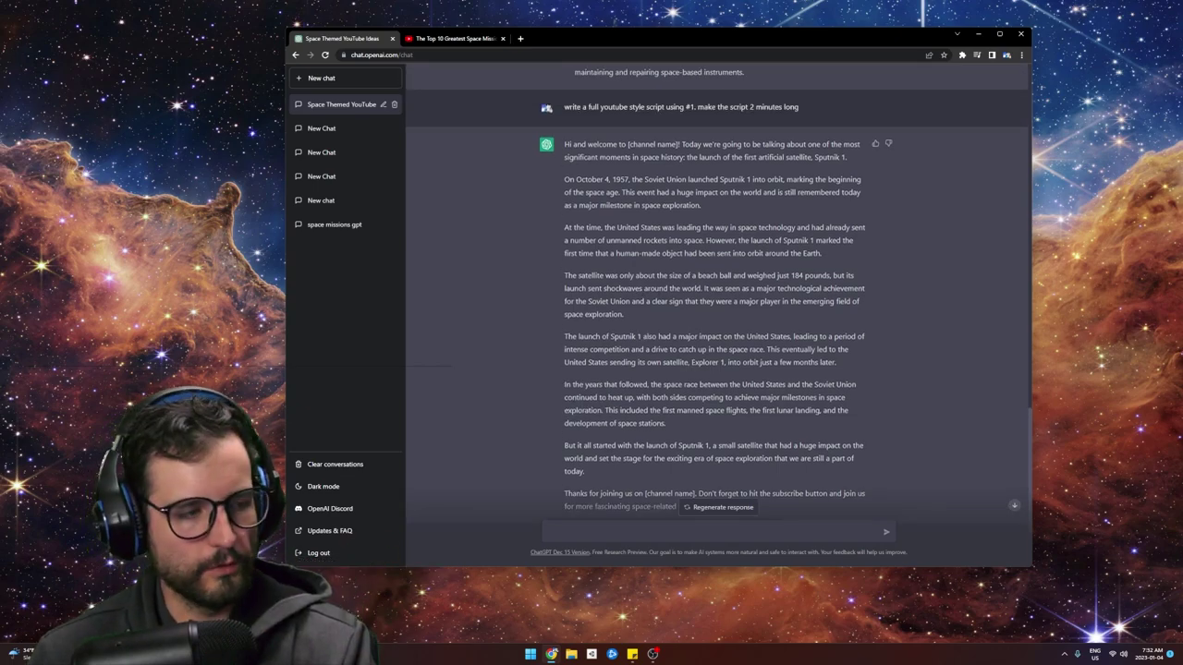
scroll(719, 290, up, 5)
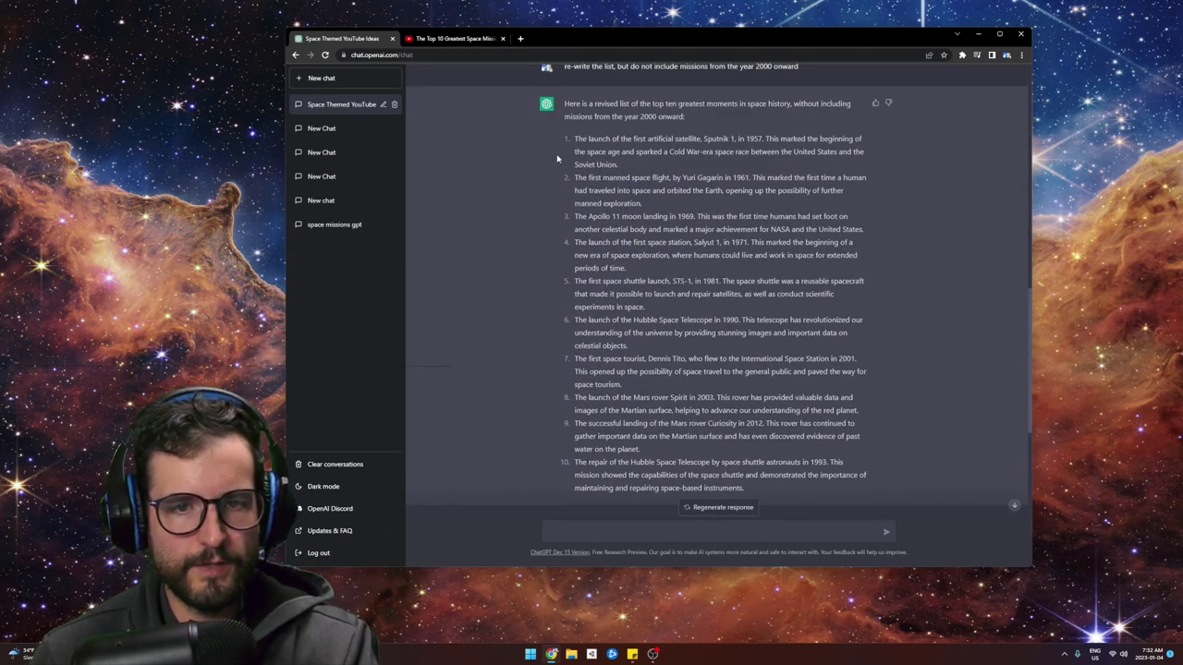
Submit the prompt "write me an intro for youtube about the 10 greatest space missions".
scroll(571, 315, down, 6)
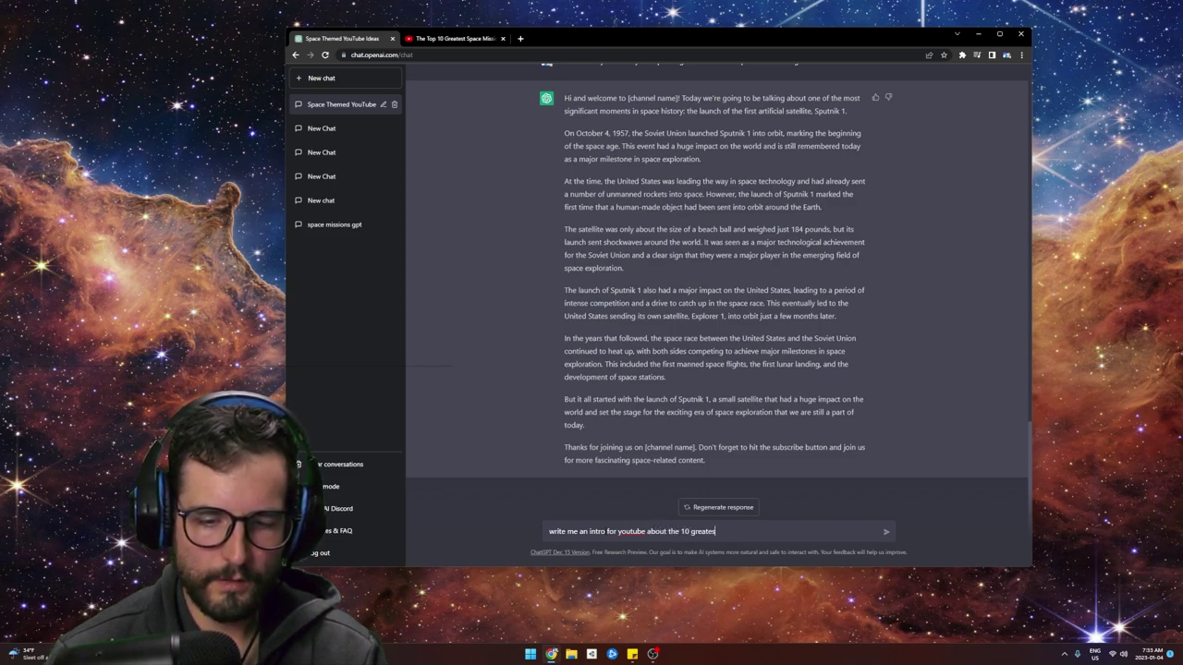
text(space mission)
key(Return)
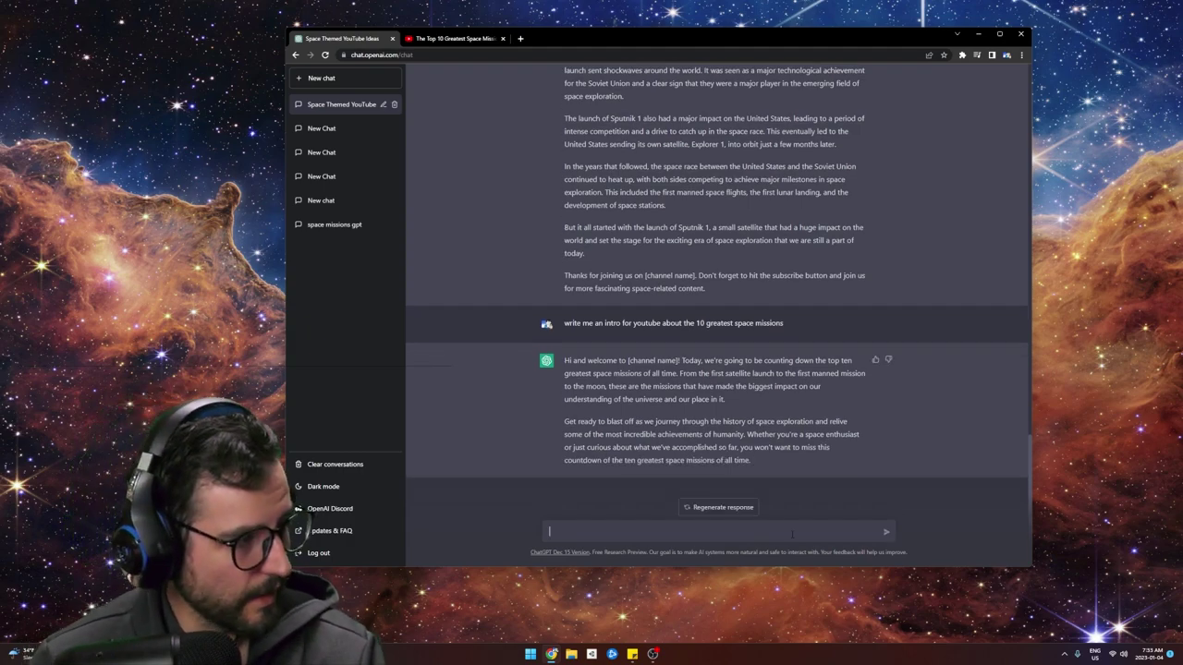
Submit the prompt "what would be a good title for a youtube video featuring the 10 greatest space missions of all time".
text(what would be a good title for a y)
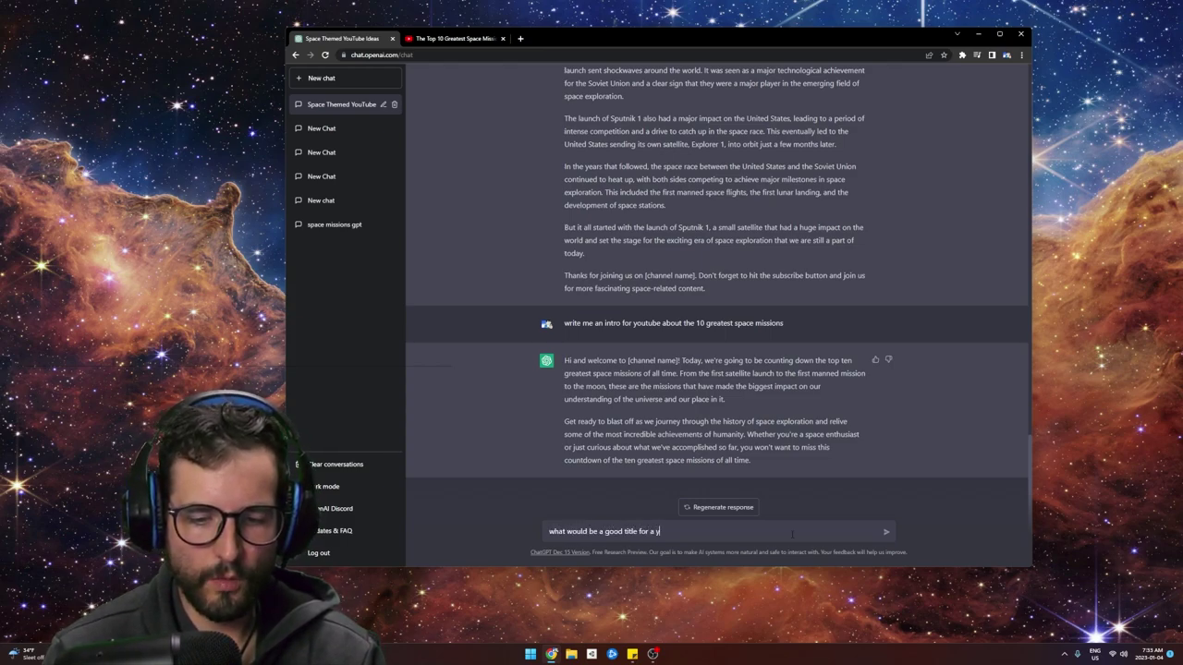
text(outube video featuring the 10 greatest space mi)
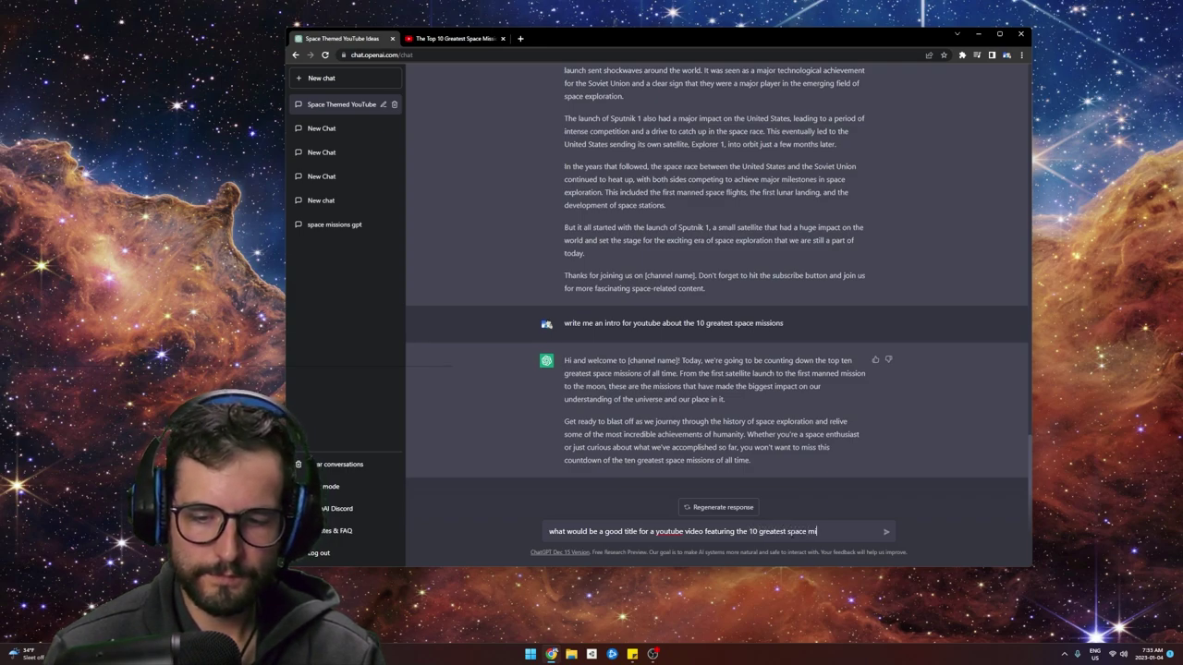
text(l time)
key(Return)
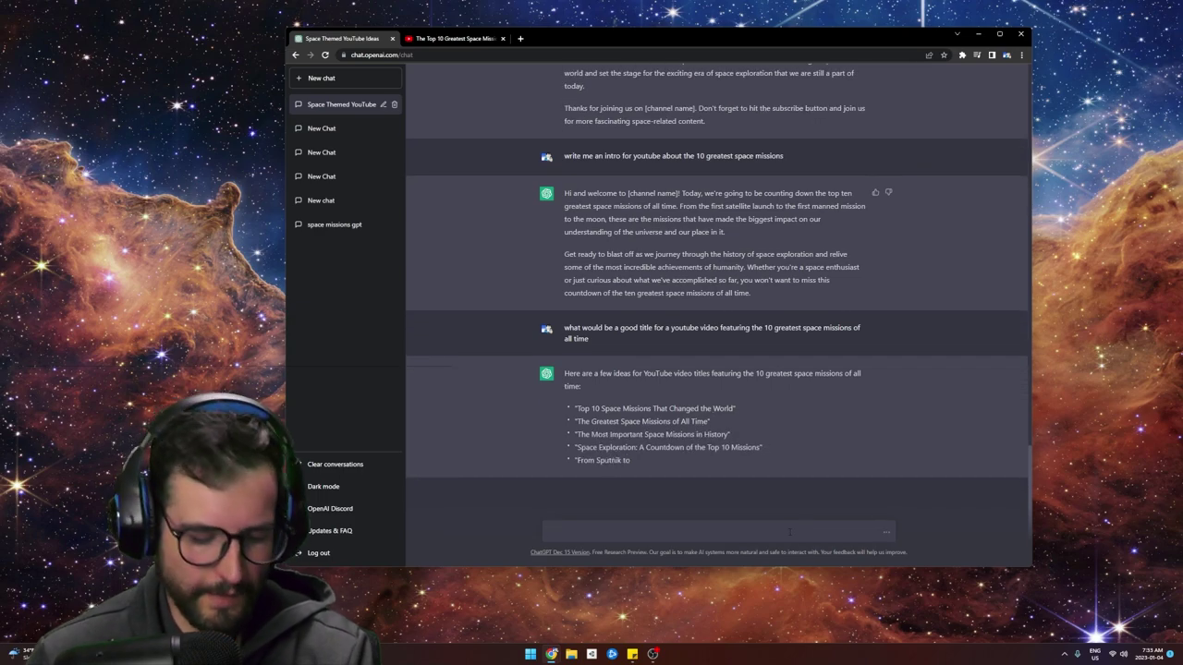
Submit the follow-up prompt "re-write that list, but make them more viral" for the video titles.
text(re-write th)
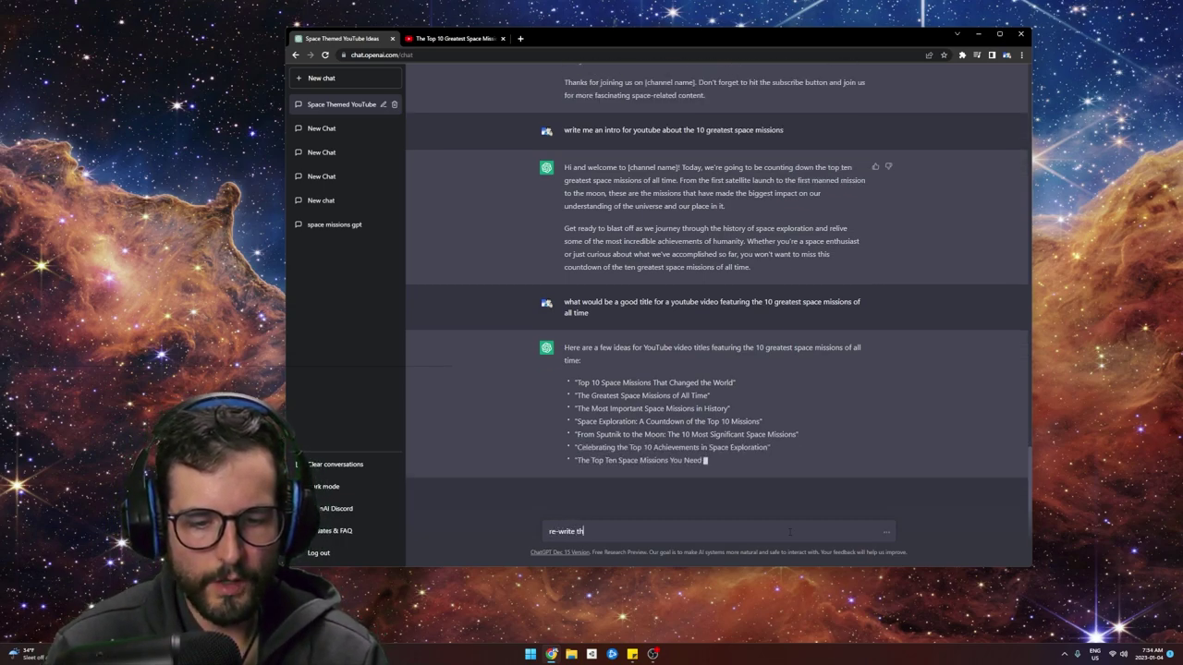
text(at list, but)
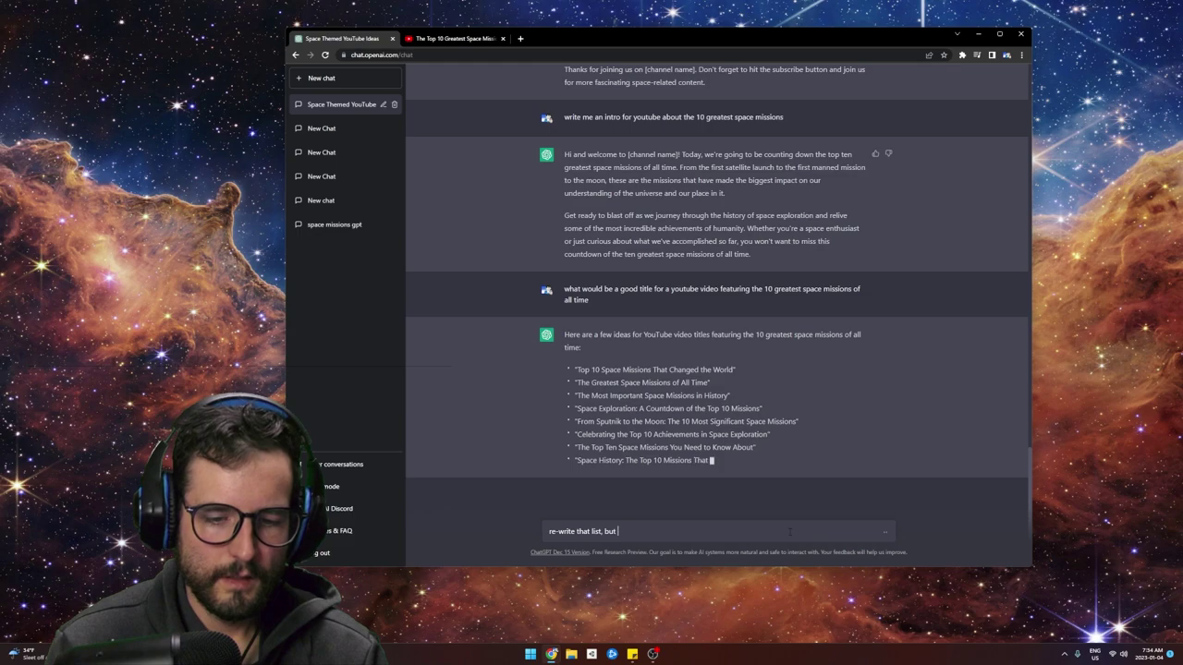
text( make them more viral)
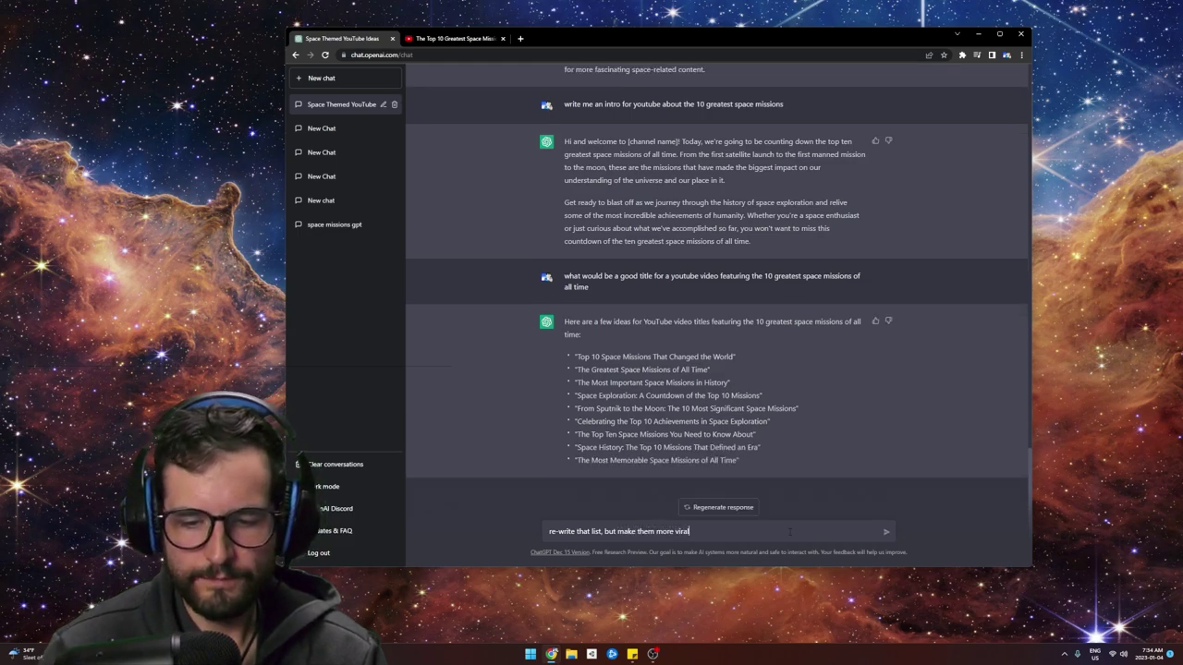
key(Return)
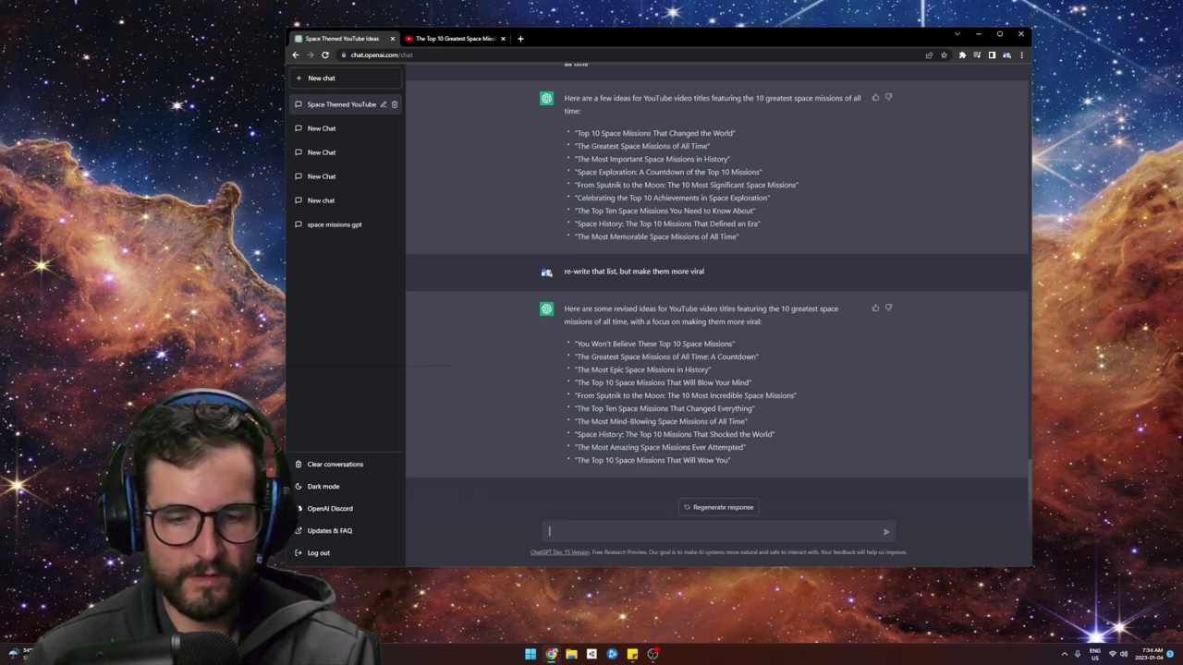
Submit the prompt "give me a list of possible thumbnail ideas for this video".
click(701, 532)
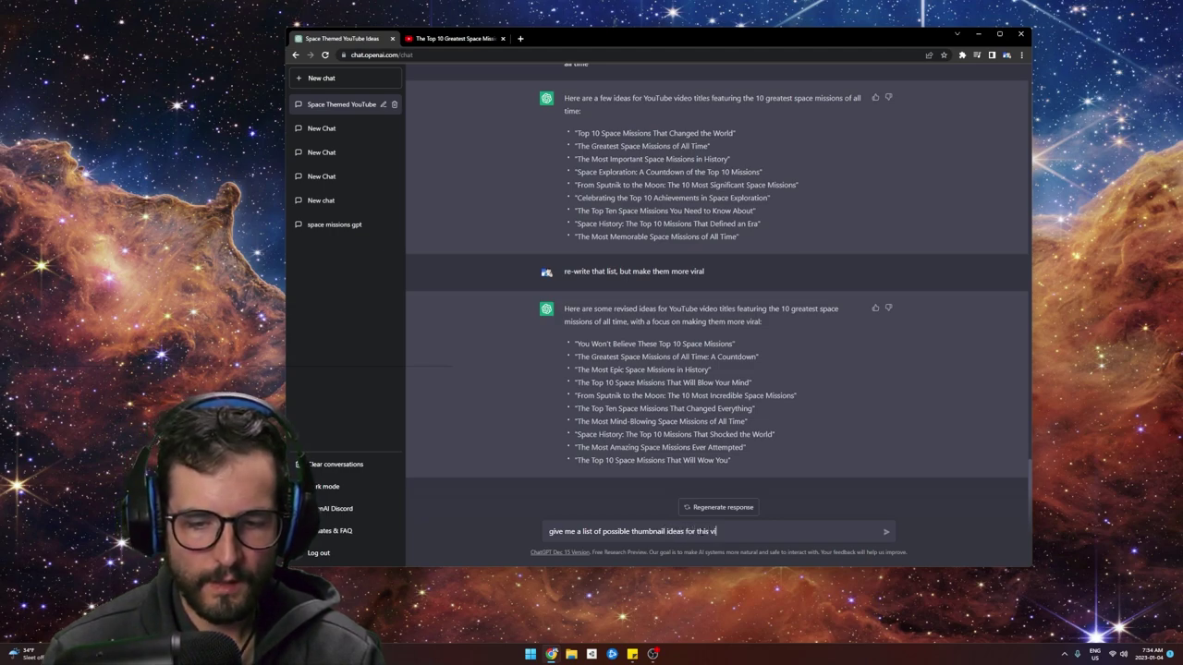
key(Return)
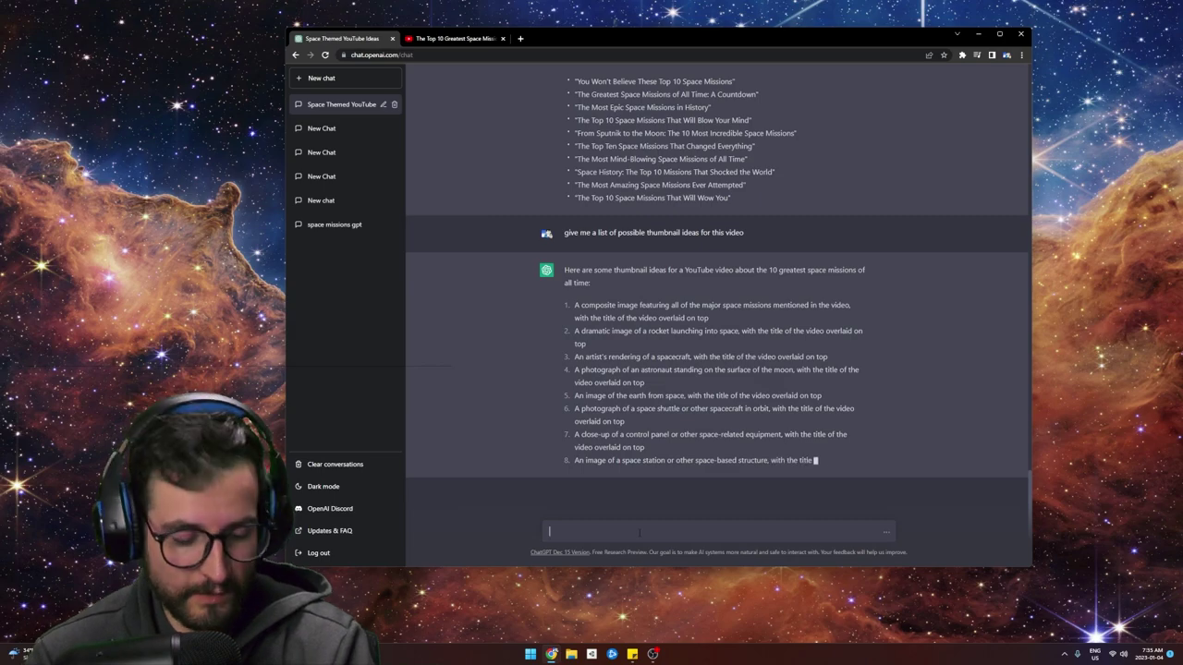
Submit the prompt "write me a list of 10 viral tags for this video".
text(write me a list of 10 vir)
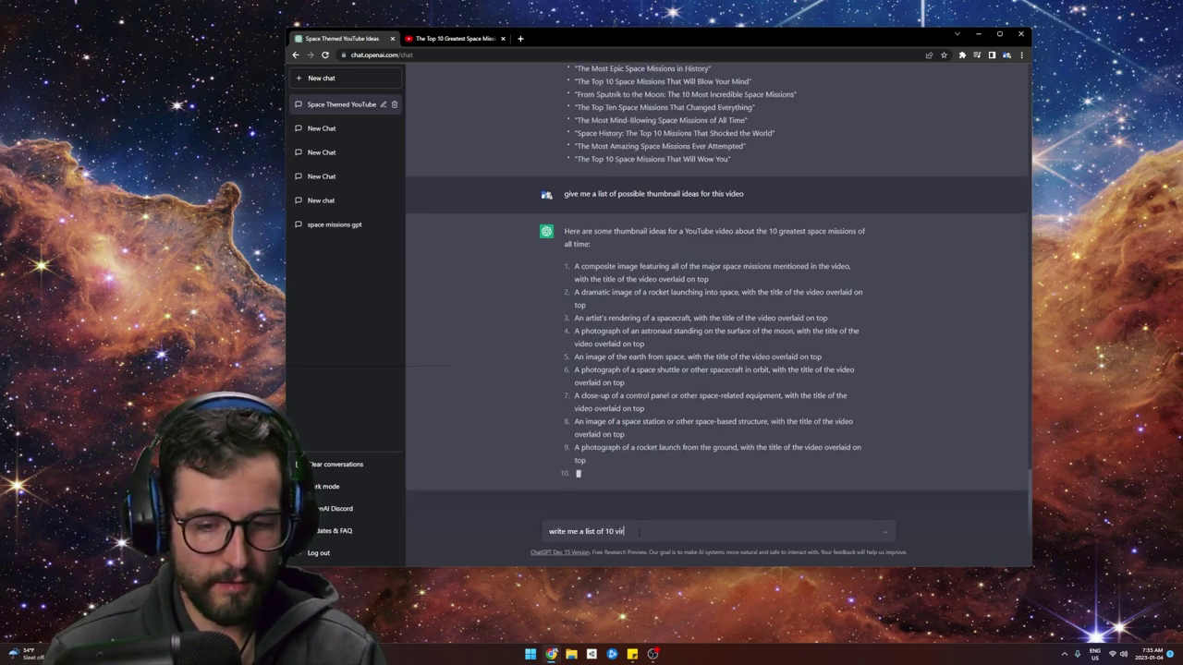
text(al tags for this video)
key(Return)
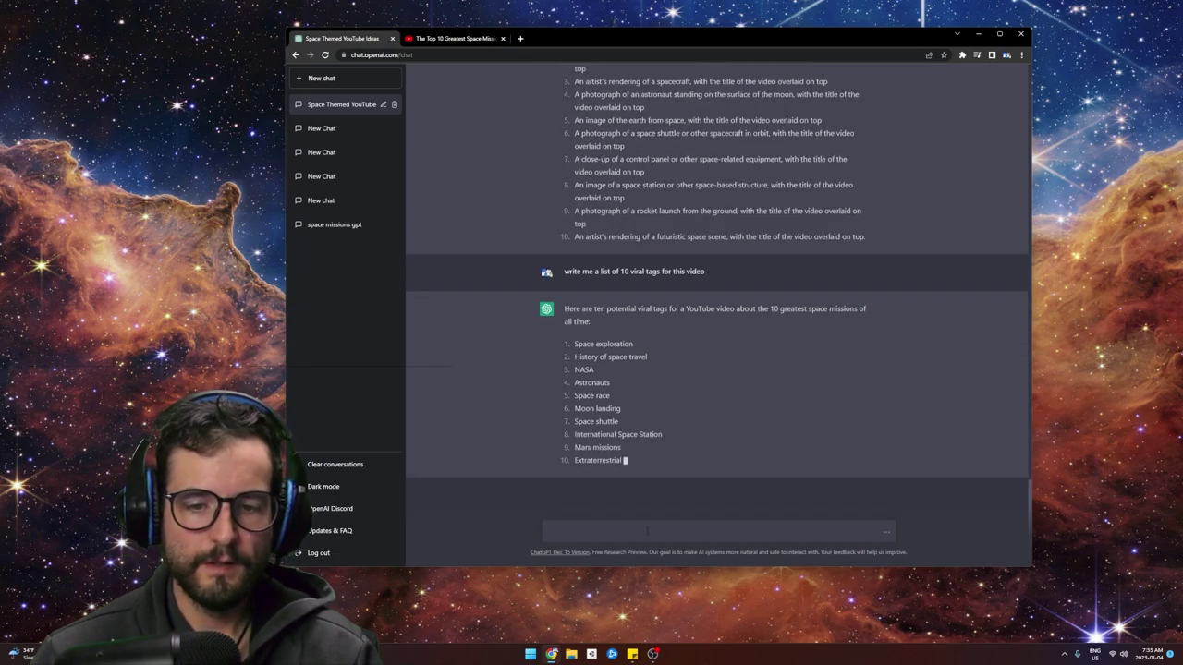
Open the saved "space missions gpt" chat and examine its video idea lists, highlighting idea 3, "The Top 10 Space Missions of All Time".
drag(635, 40, 622, 40)
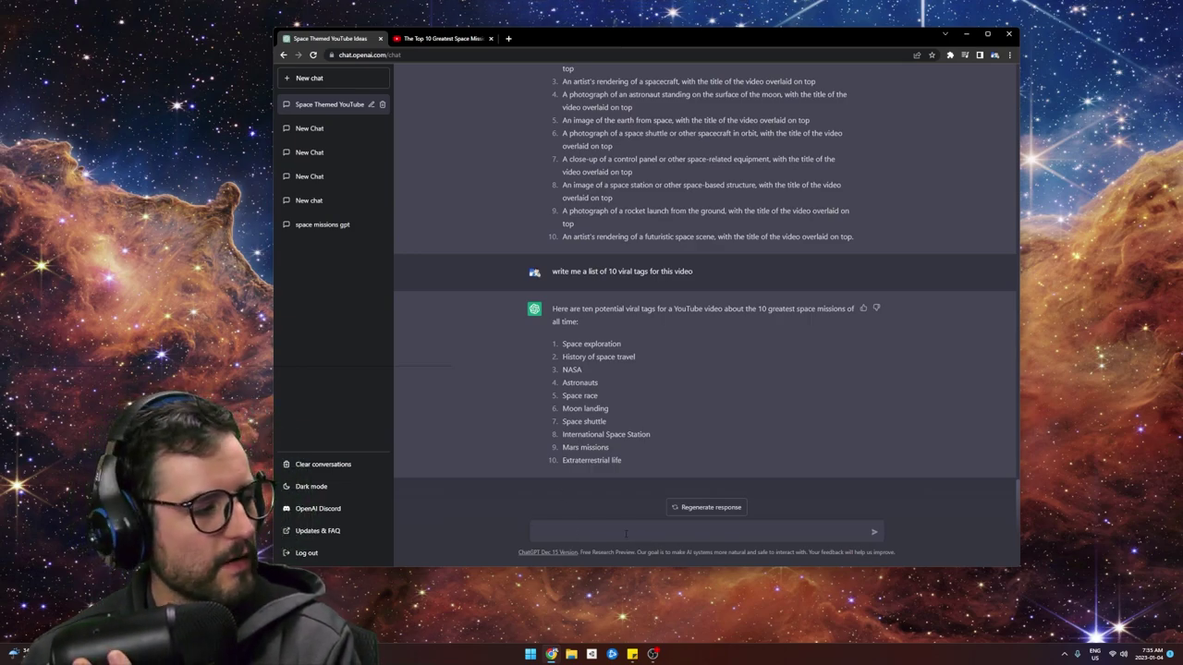
click(337, 228)
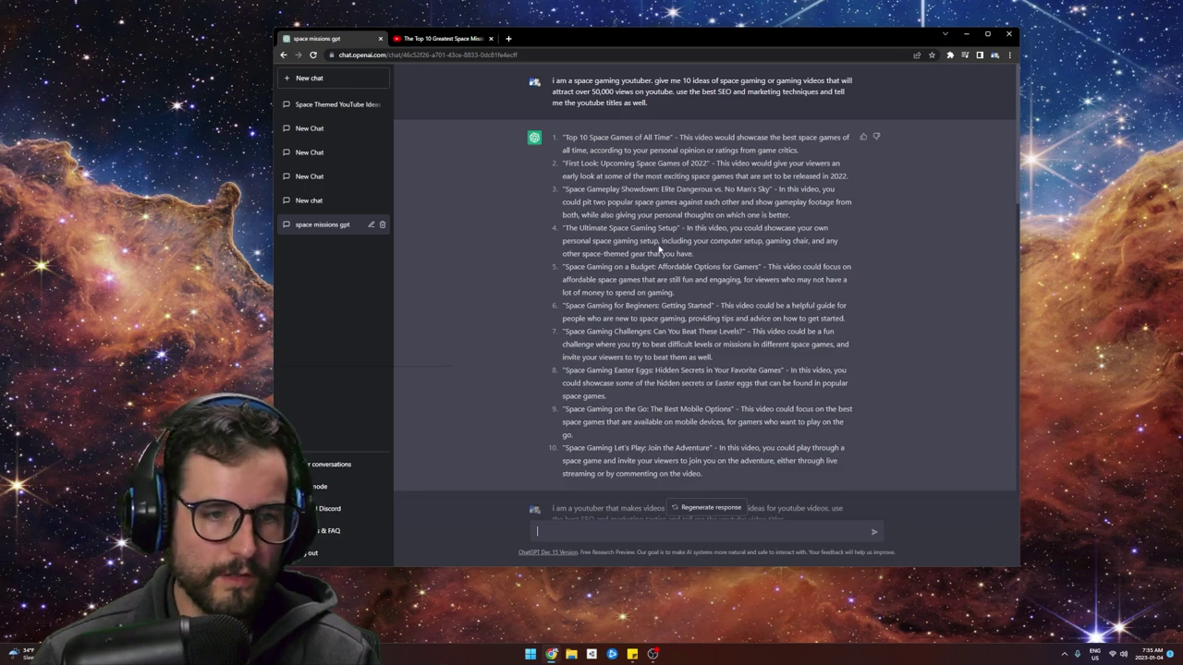
scroll(711, 430, down, 3)
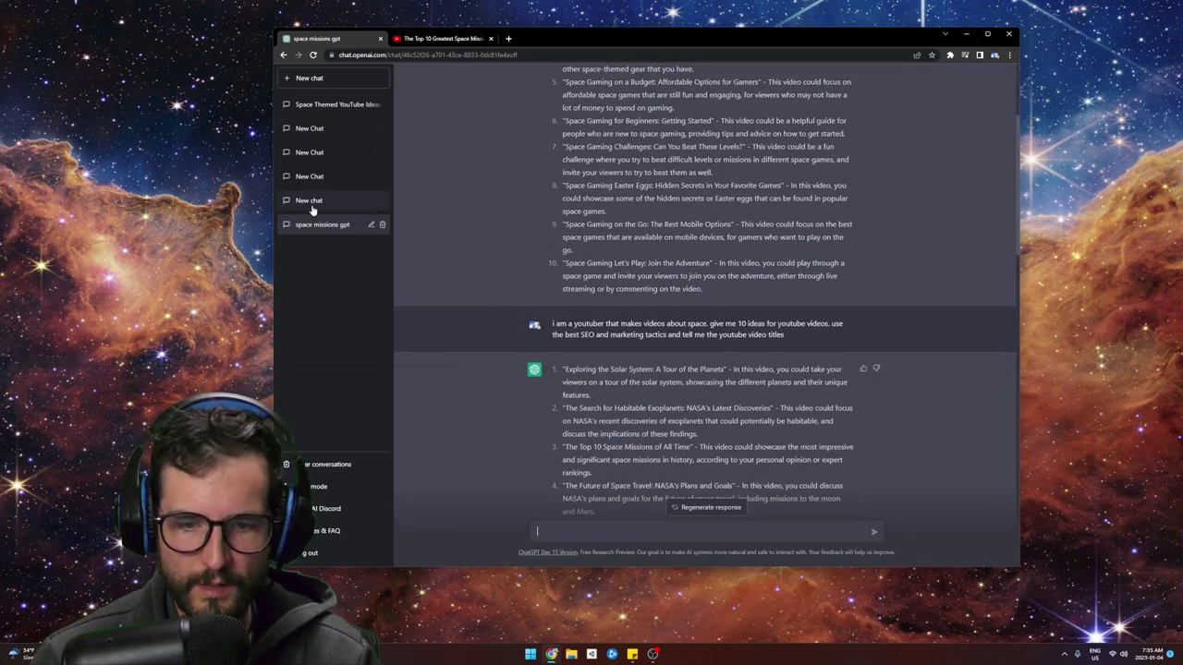
scroll(705, 305, up, 3)
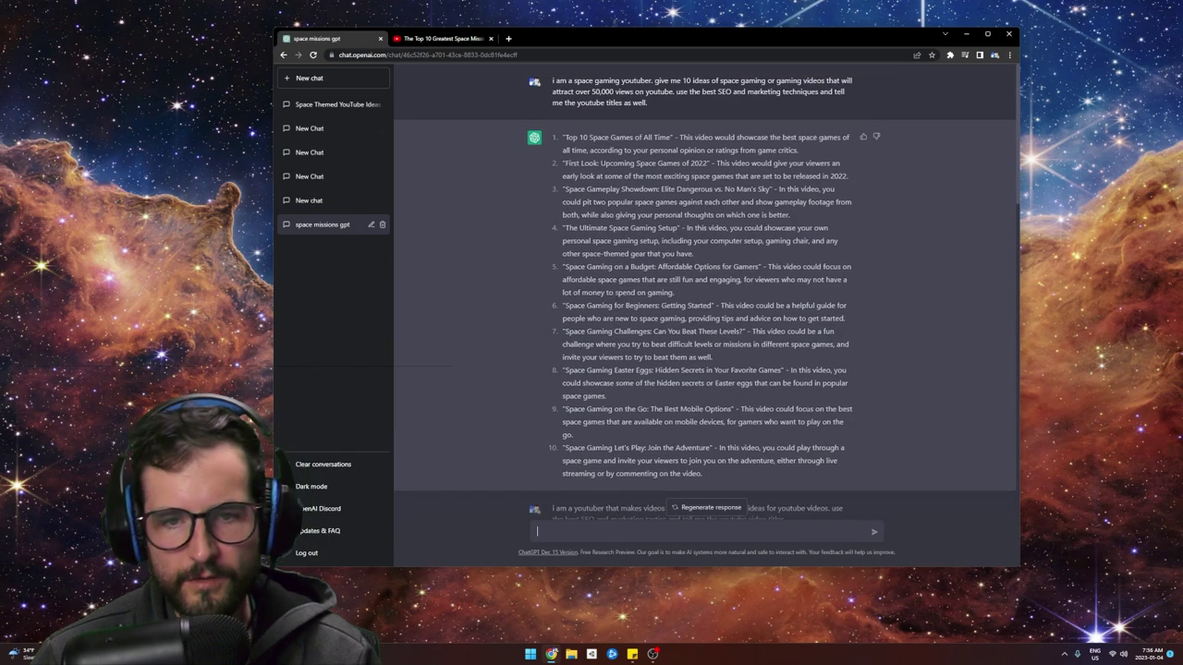
scroll(705, 305, down, 1)
scroll(596, 175, down, 4)
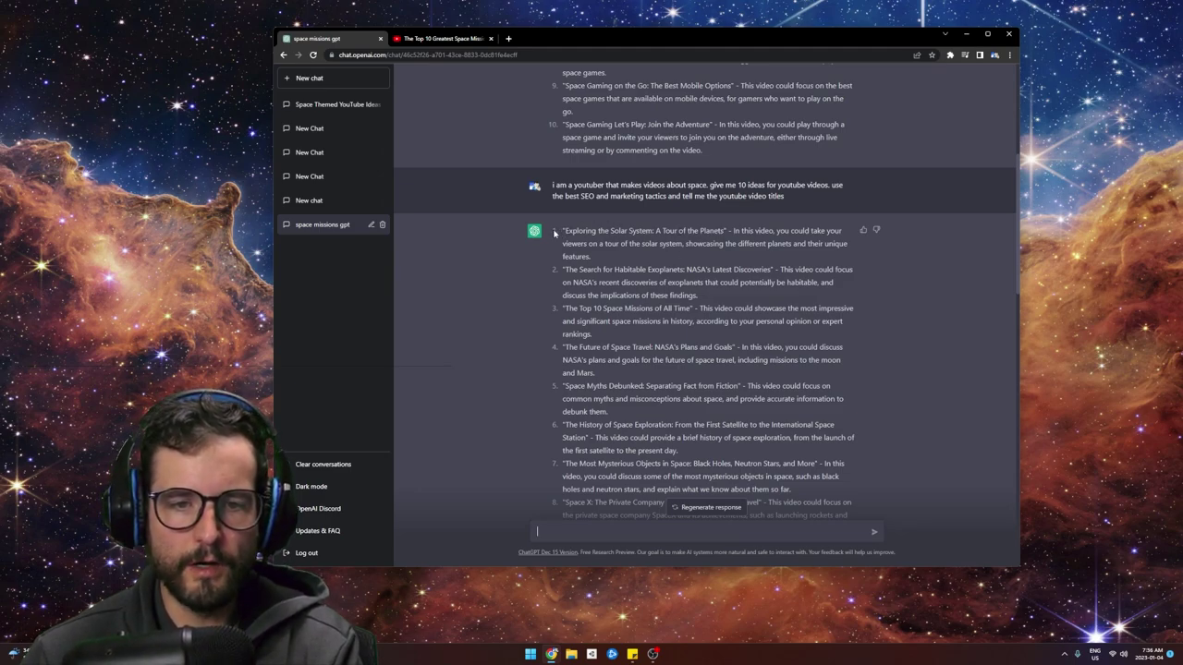
scroll(555, 233, down, 2)
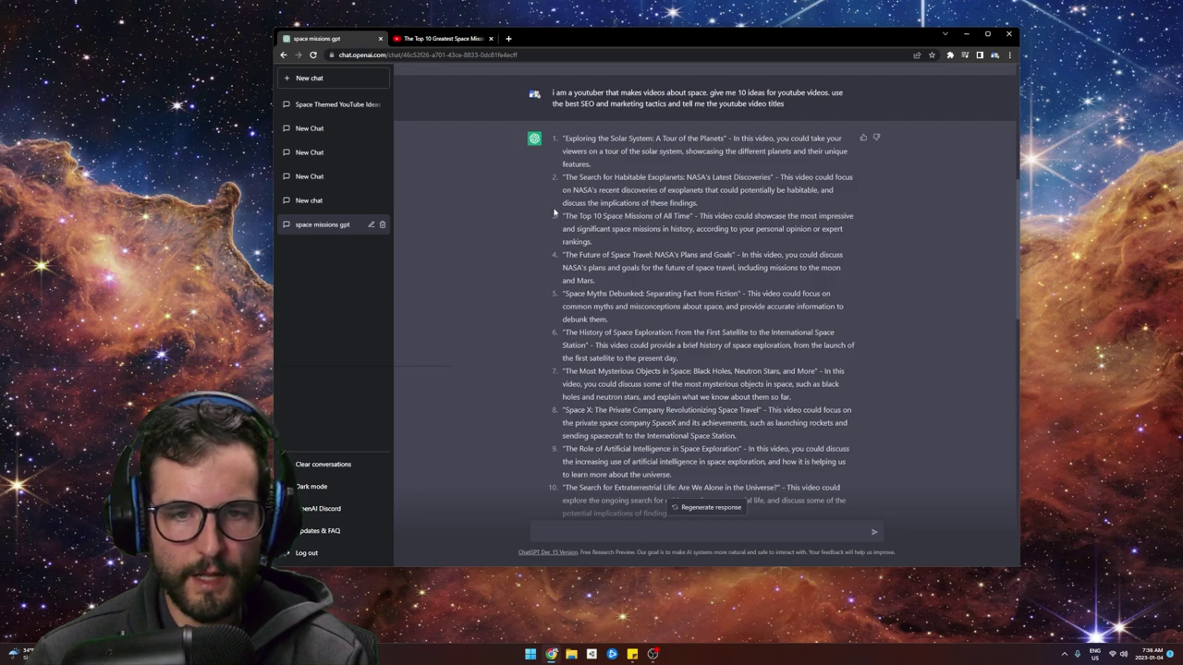
drag(563, 215, 714, 245)
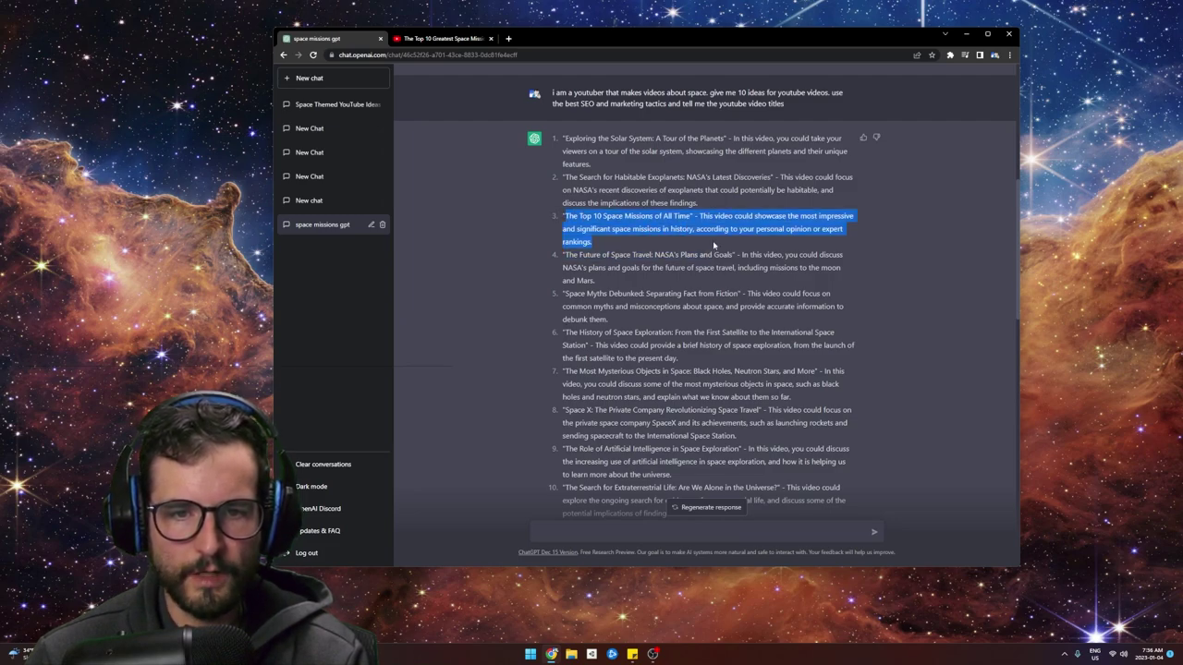
Switch to YouTube and view the published video "The Top 10 Greatest Space Missions" with its description.
click(439, 38)
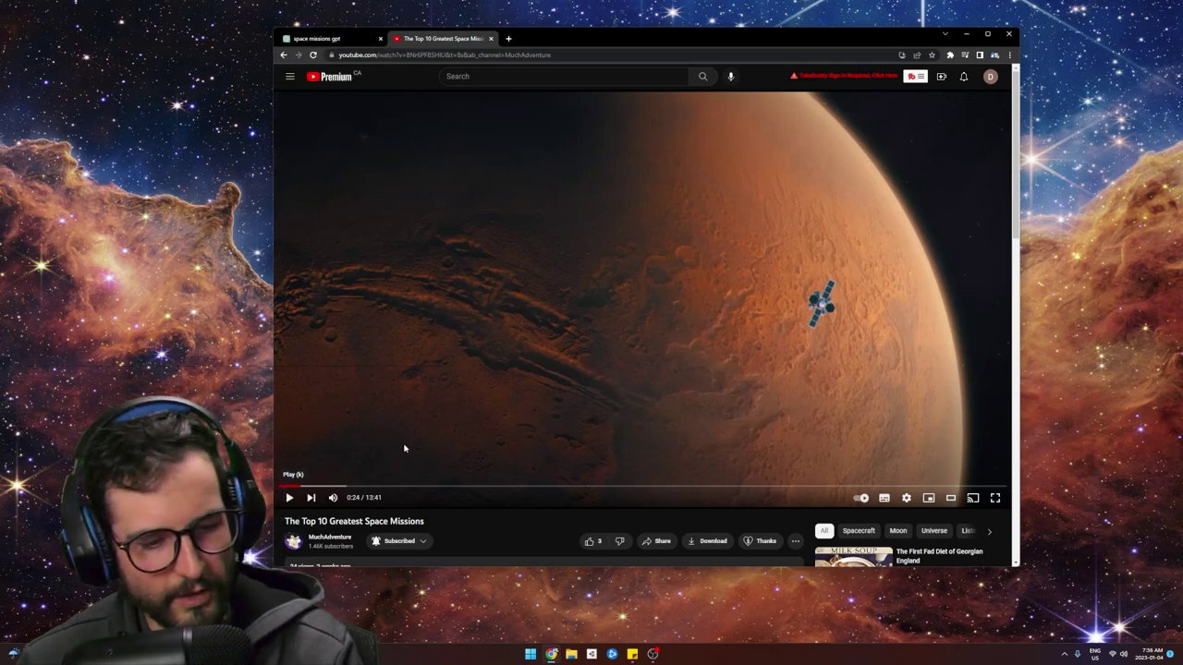
scroll(492, 429, down, 2)
mouse_move(293, 434)
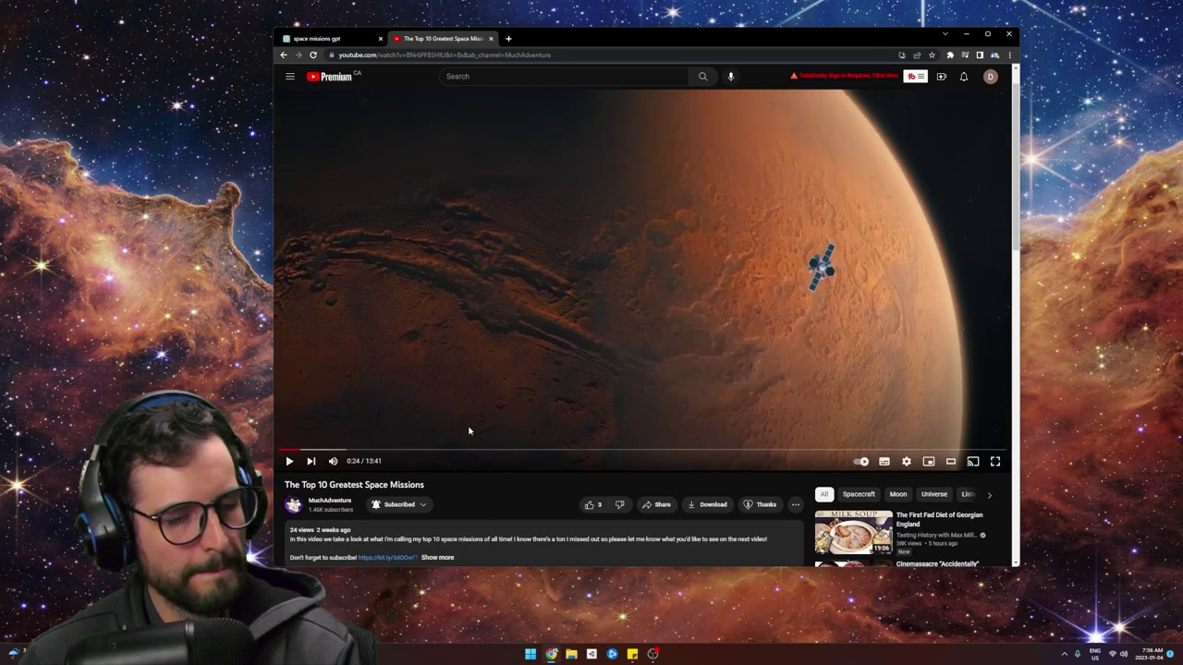
Return to the "space missions gpt" chat in ChatGPT and examine the top 10 missions list, highlighting the Voyager 1 and 2 and Pioneer entries.
click(324, 39)
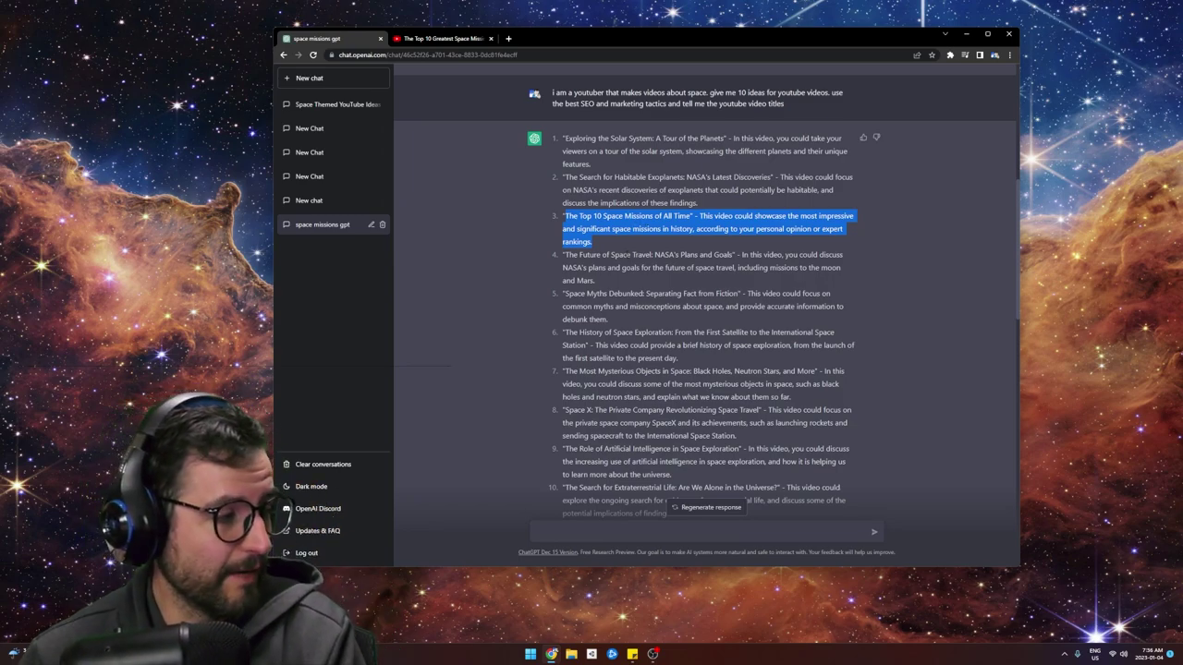
click(604, 239)
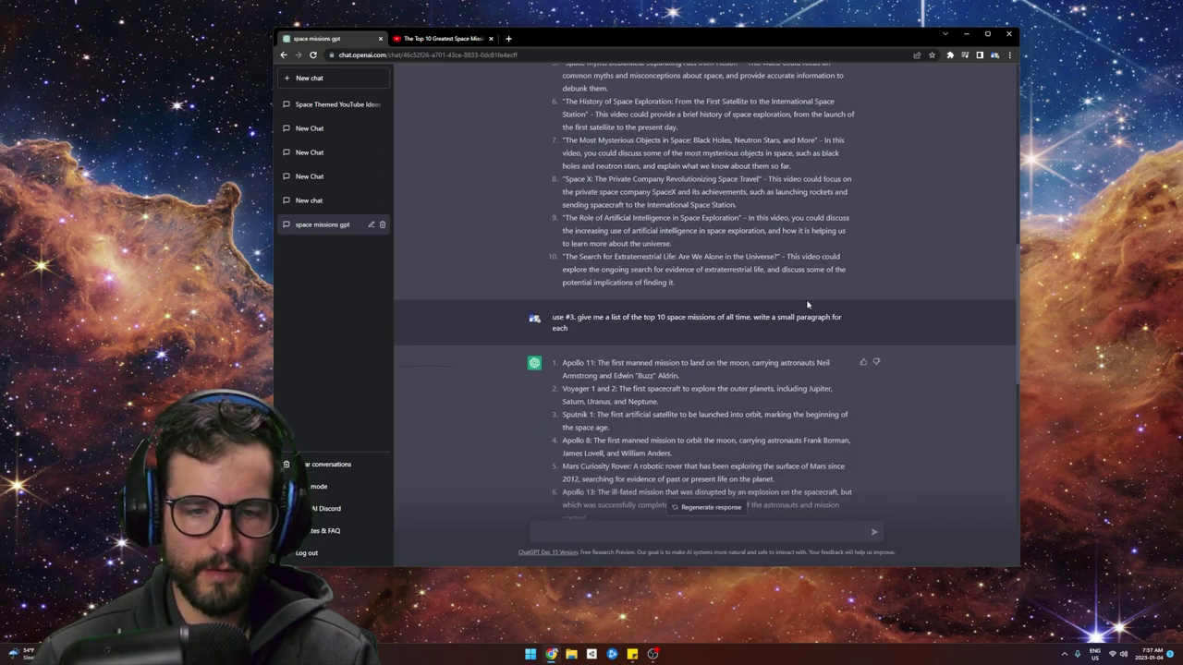
scroll(680, 354, down, 2)
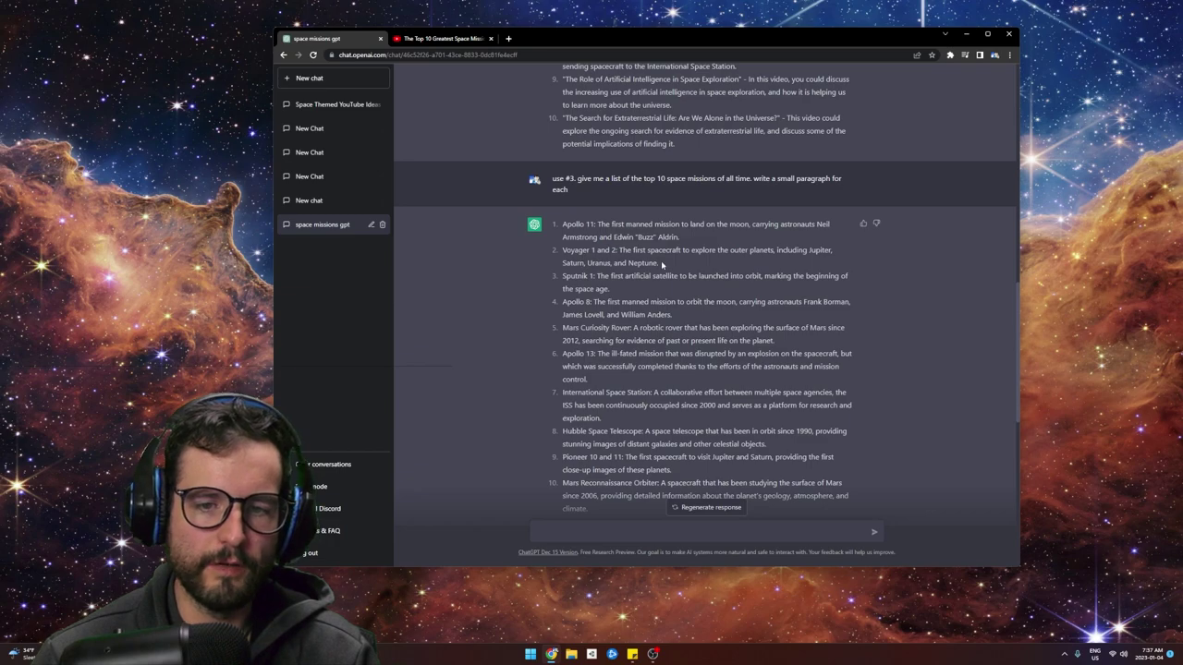
drag(662, 265, 560, 252)
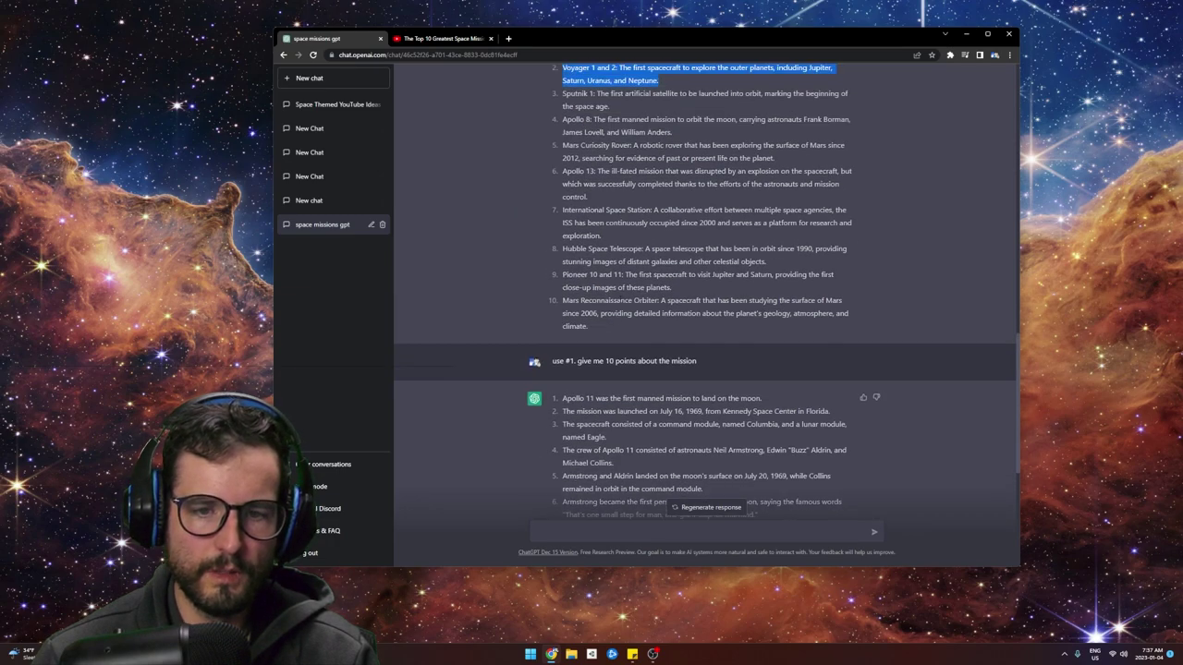
scroll(705, 292, up, 1)
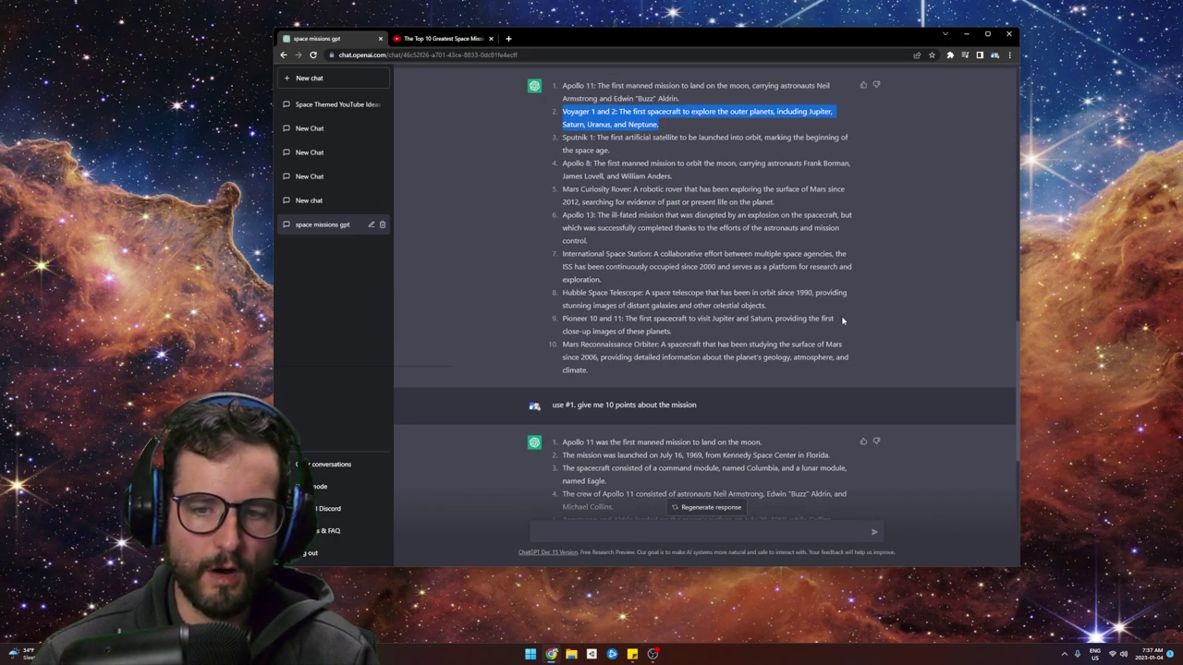
drag(684, 334, 559, 318)
click(749, 327)
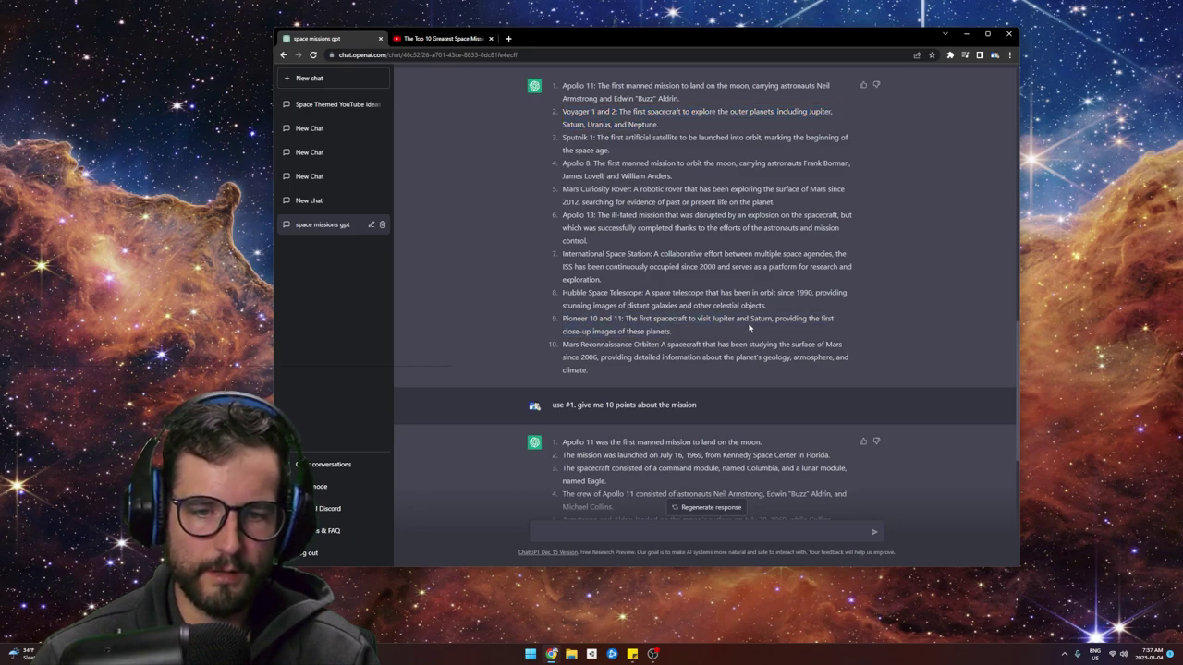
Examine the ten points about the Apollo 11 mission against the missions list above, highlighting all ten points.
scroll(724, 327, down, 4)
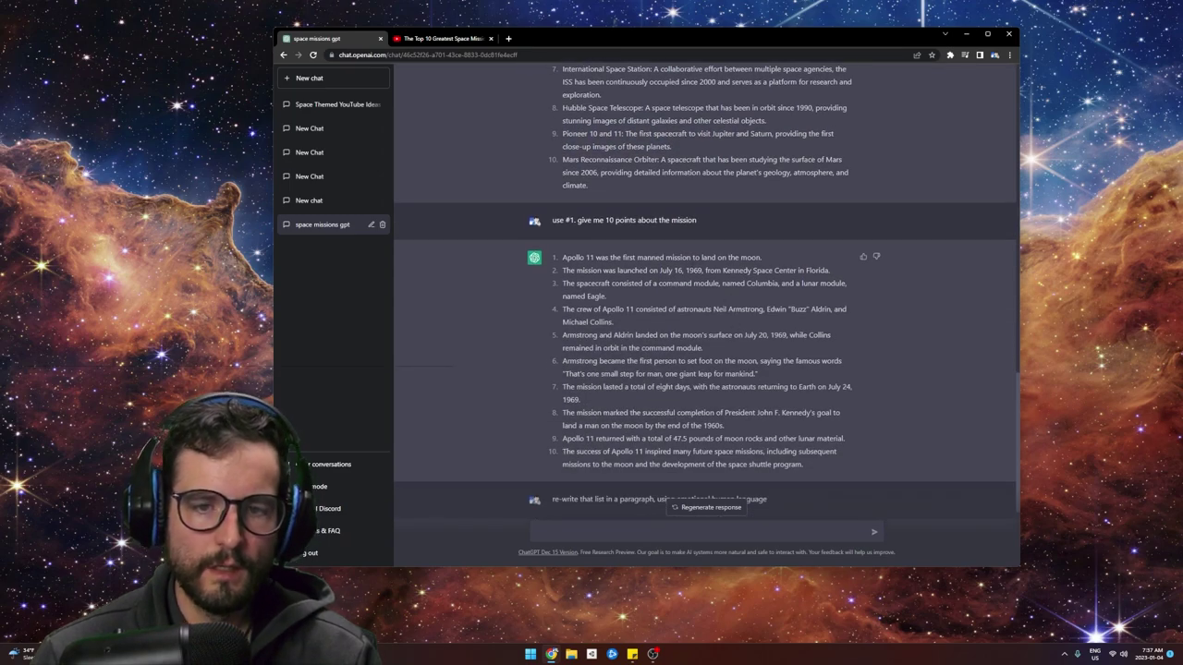
scroll(733, 317, up, 2)
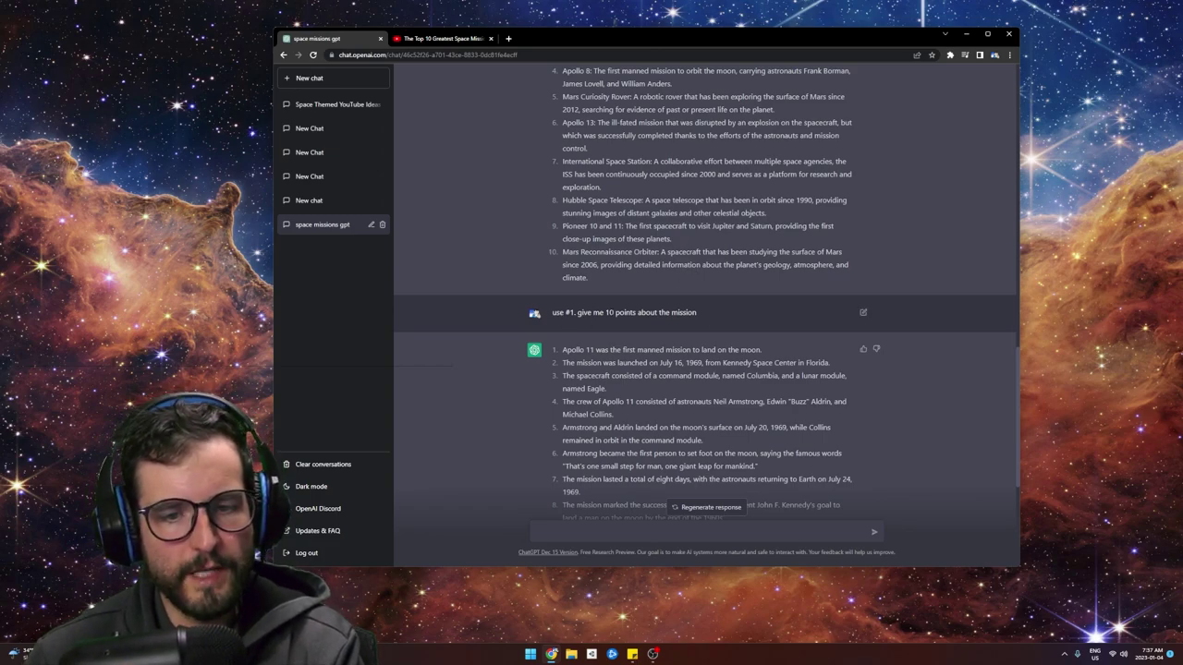
scroll(707, 293, up, 3)
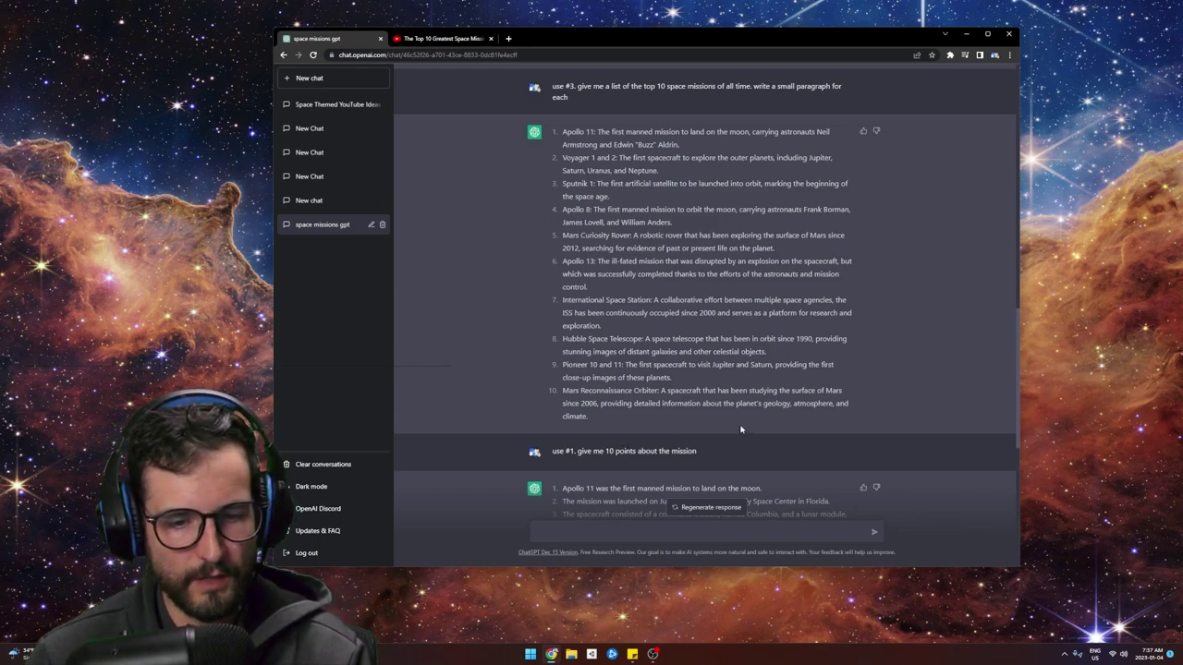
scroll(740, 429, down, 3)
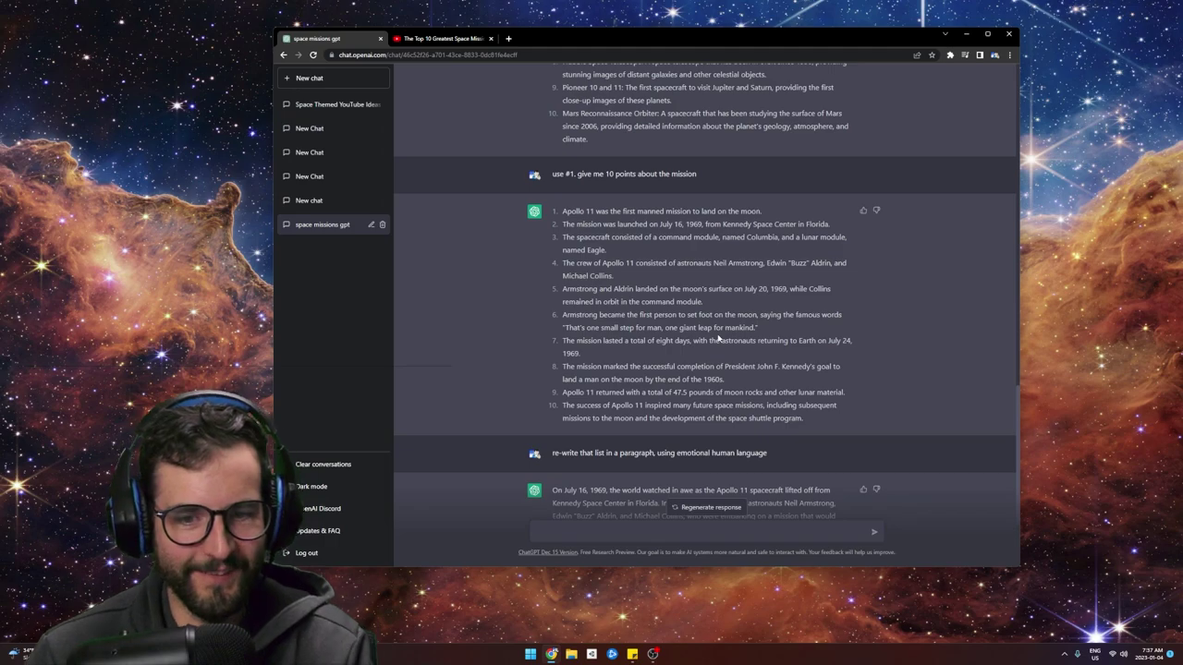
drag(560, 211, 809, 422)
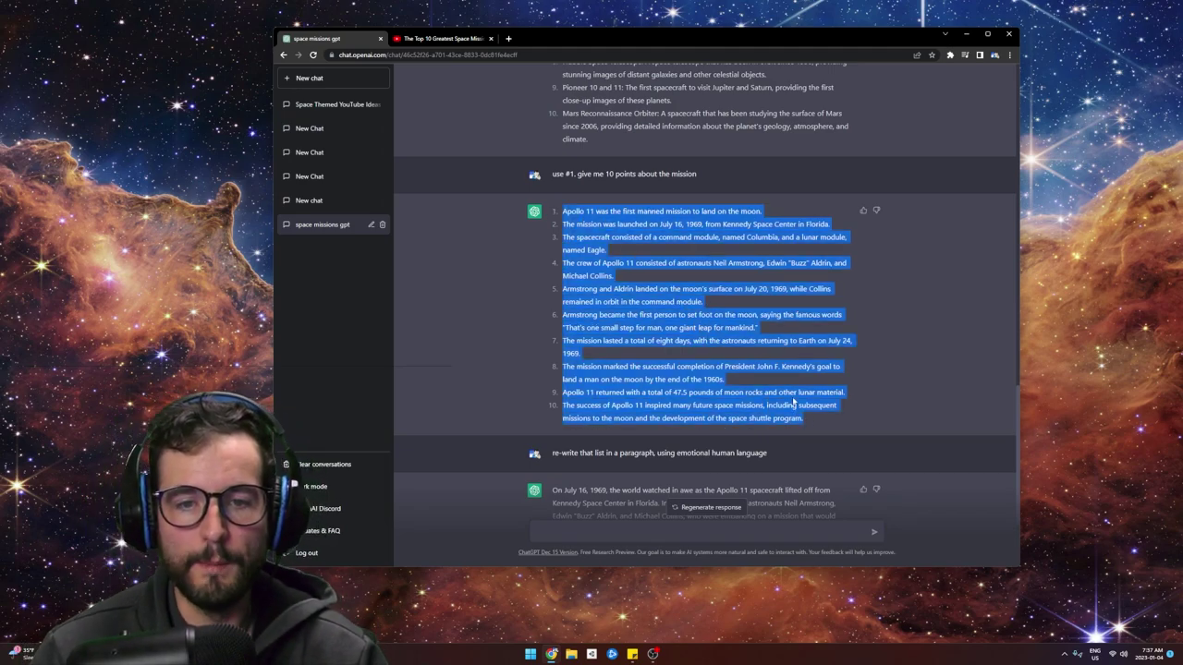
click(793, 404)
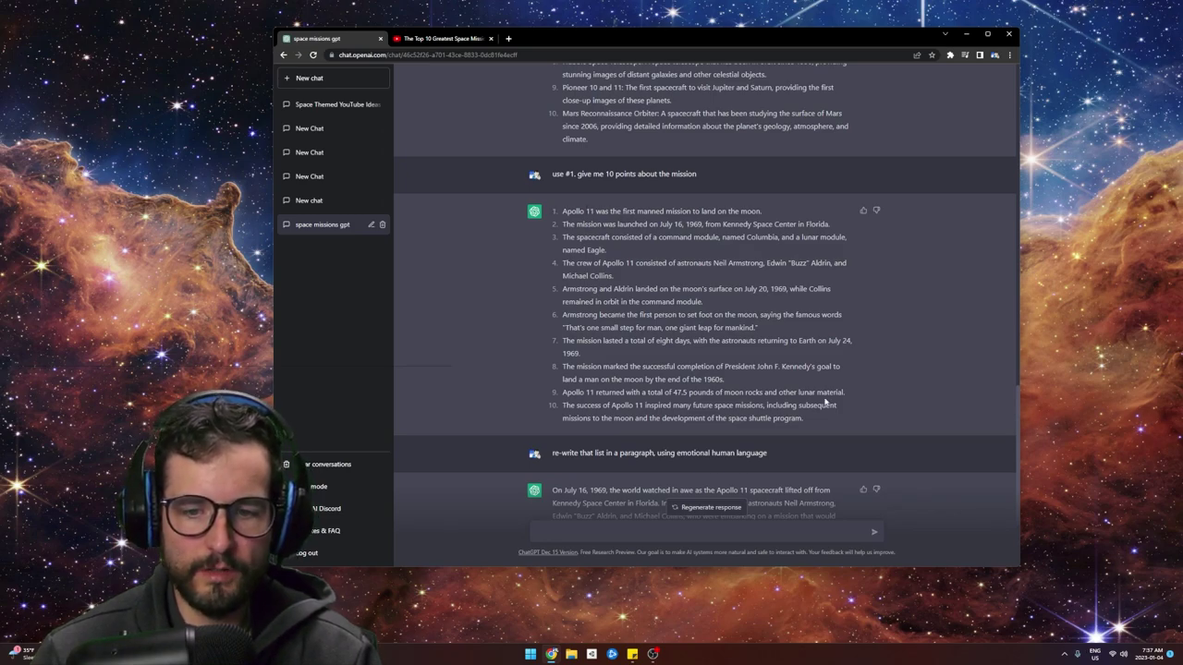
scroll(825, 401, down, 1)
scroll(825, 401, up, 2)
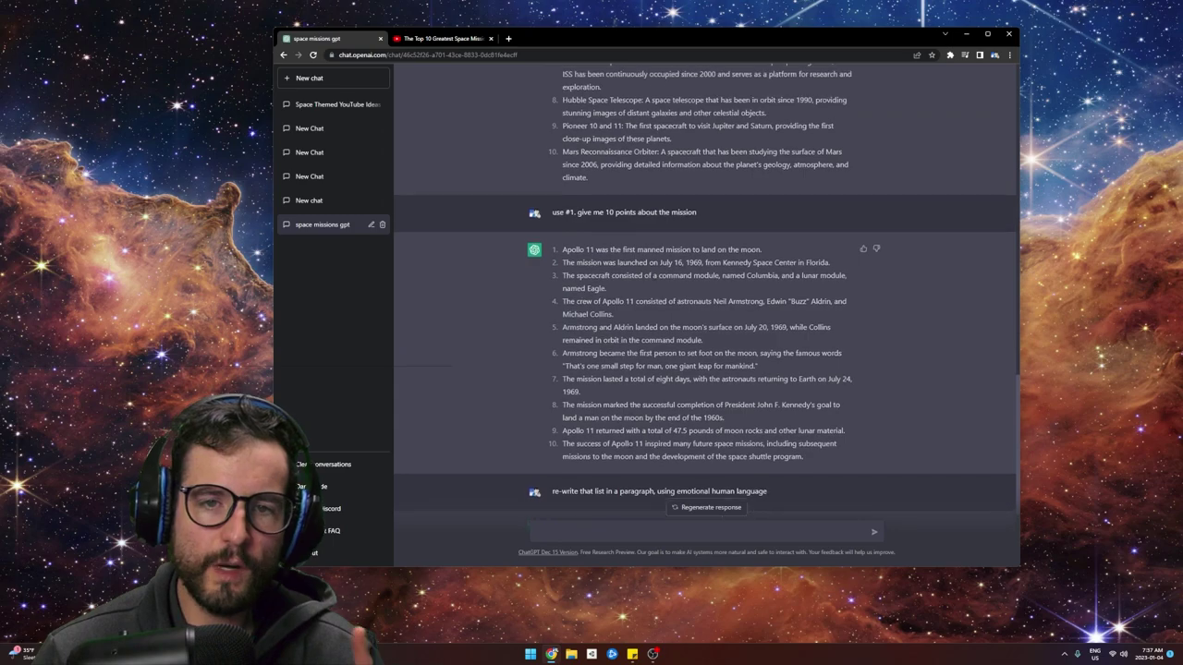
Examine the paragraph rewrite of the Apollo 11 points, highlighting "emotional human language" in the prompt and the whole answer.
scroll(568, 315, down, 3)
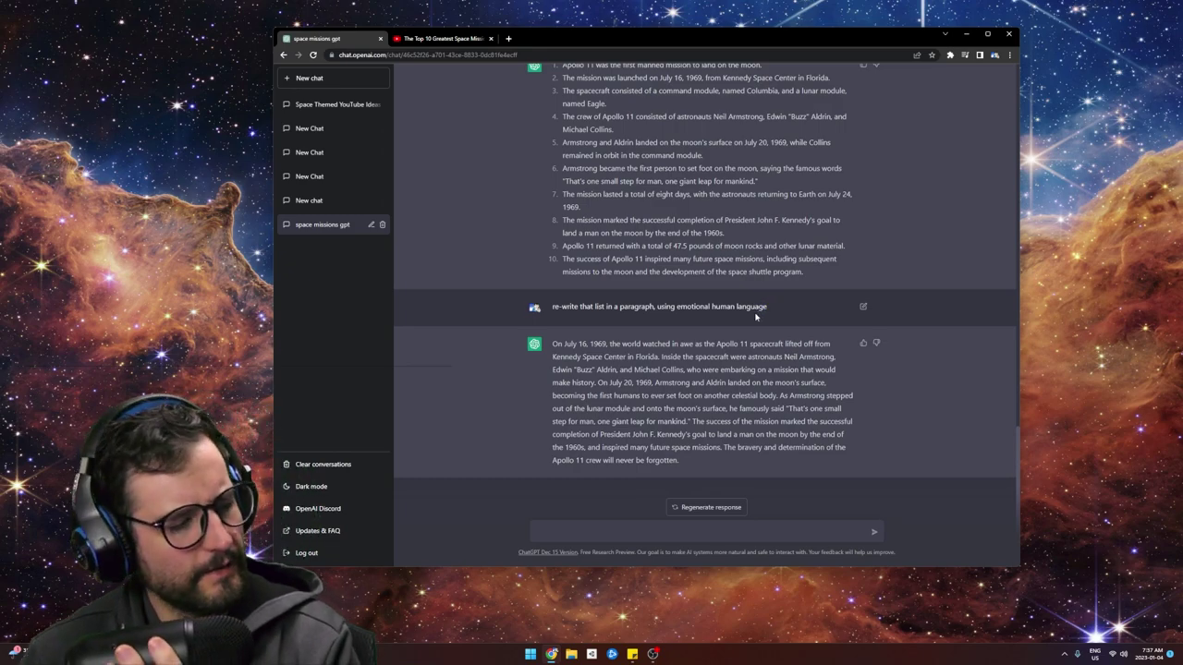
drag(767, 307, 677, 316)
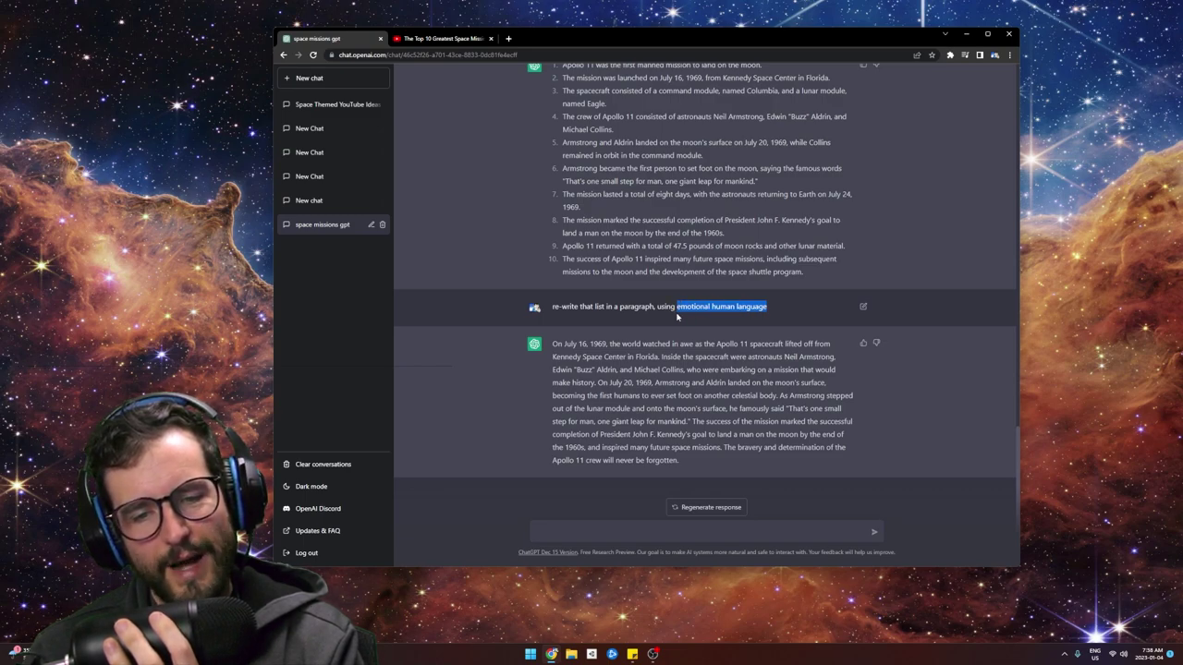
click(787, 308)
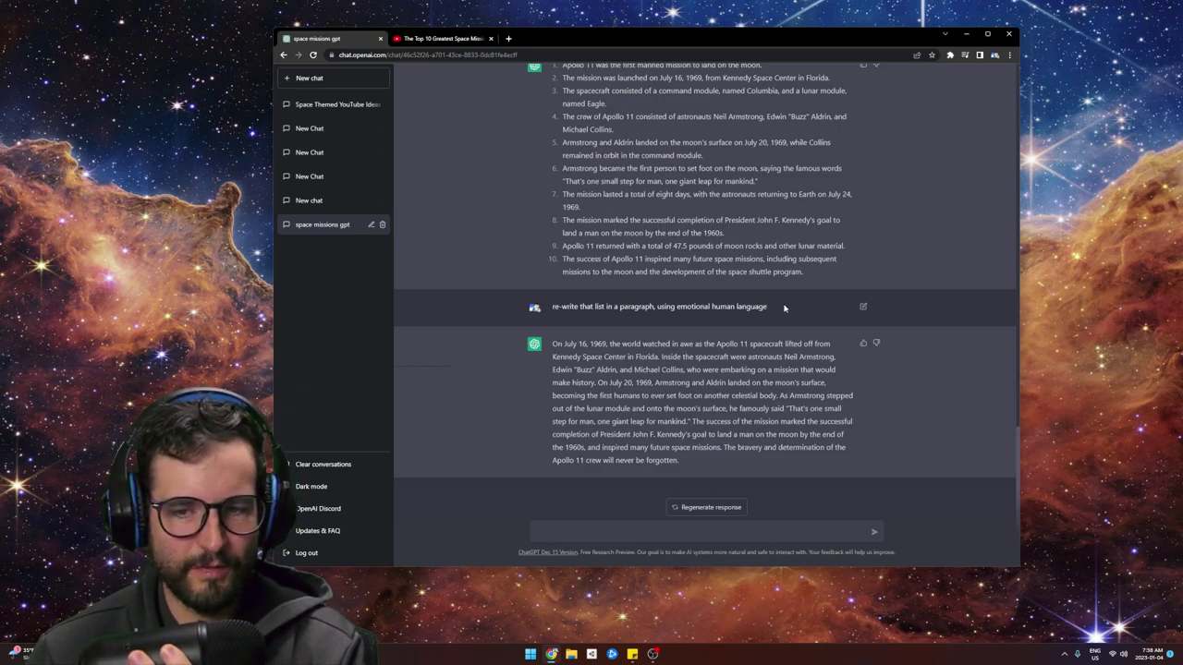
drag(553, 344, 709, 471)
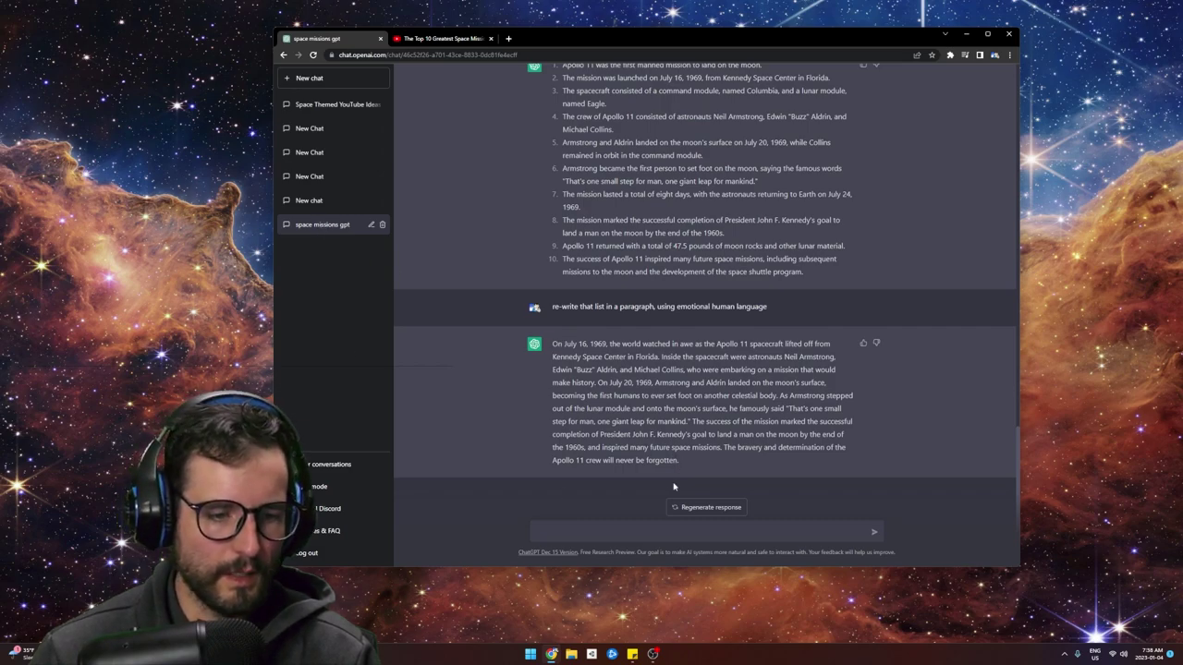
scroll(702, 268, up, 1)
scroll(702, 268, up, 2)
Reopen the "Space Themed YouTube Ideas" chat and review its video ideas, mission lists, script, titles, thumbnail ideas and tags.
click(331, 105)
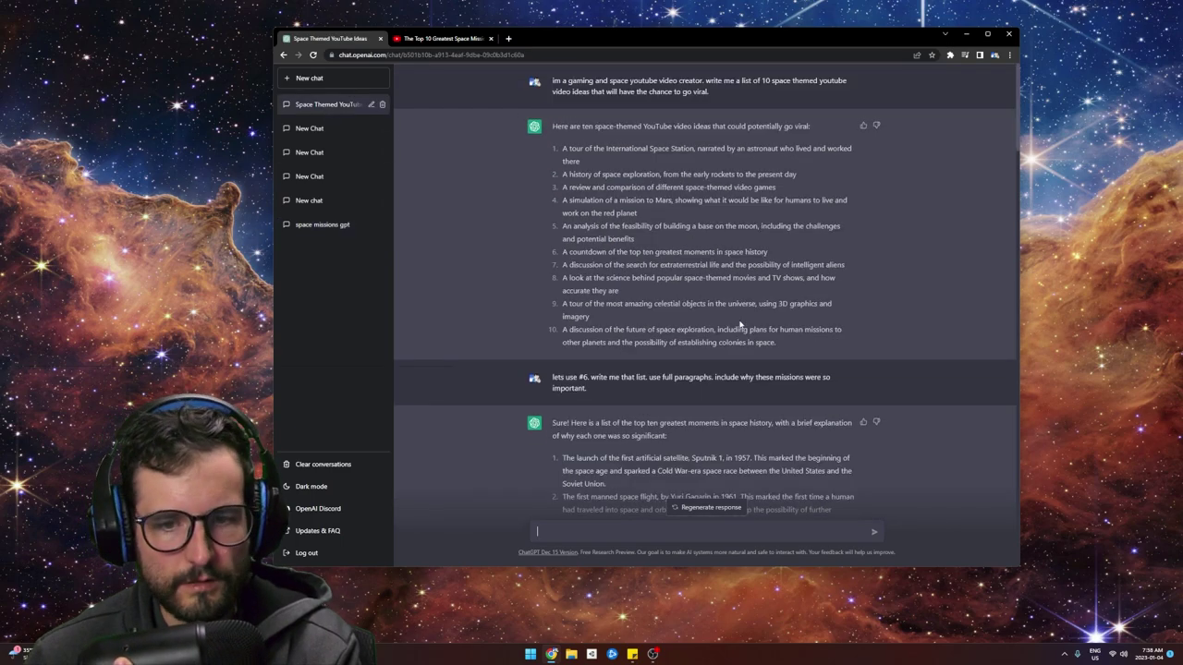
scroll(702, 369, down, 5)
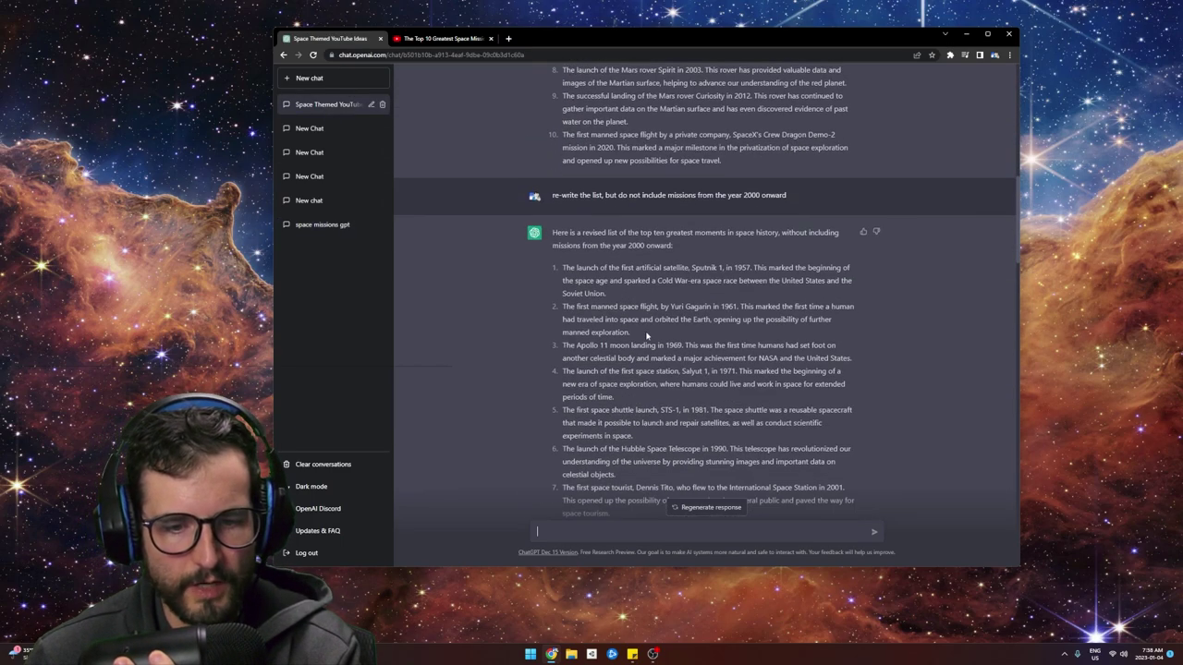
scroll(652, 342, down, 15)
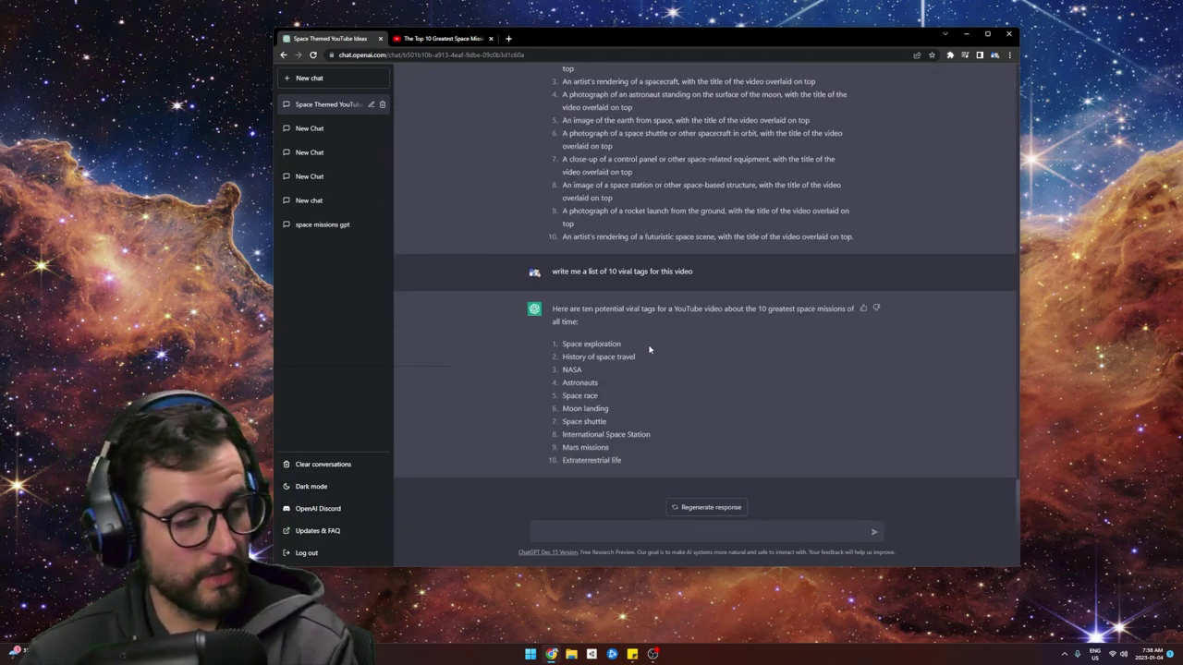
scroll(651, 347, up, 2)
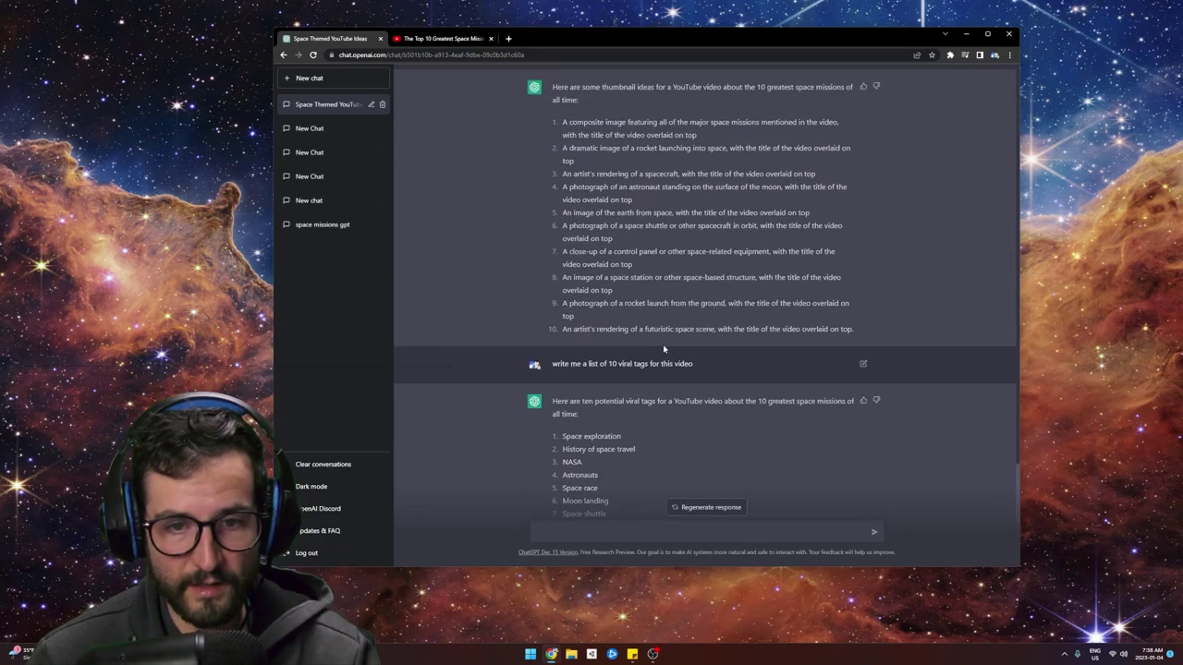
scroll(669, 347, down, 2)
scroll(669, 348, up, 12)
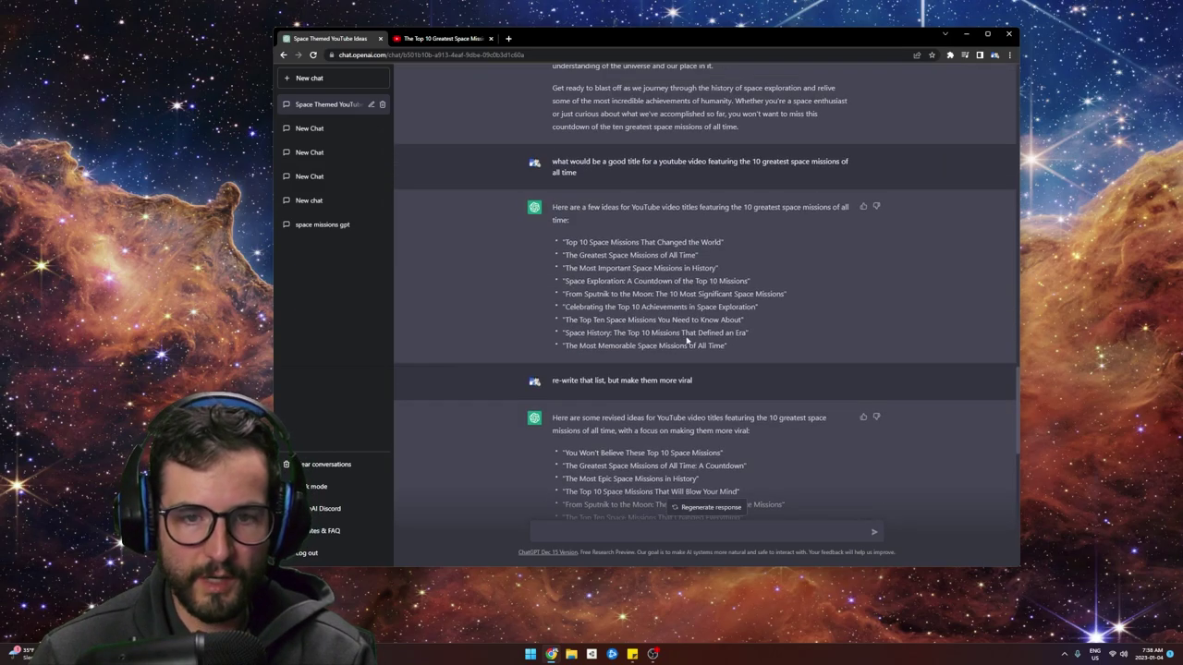
scroll(679, 342, down, 10)
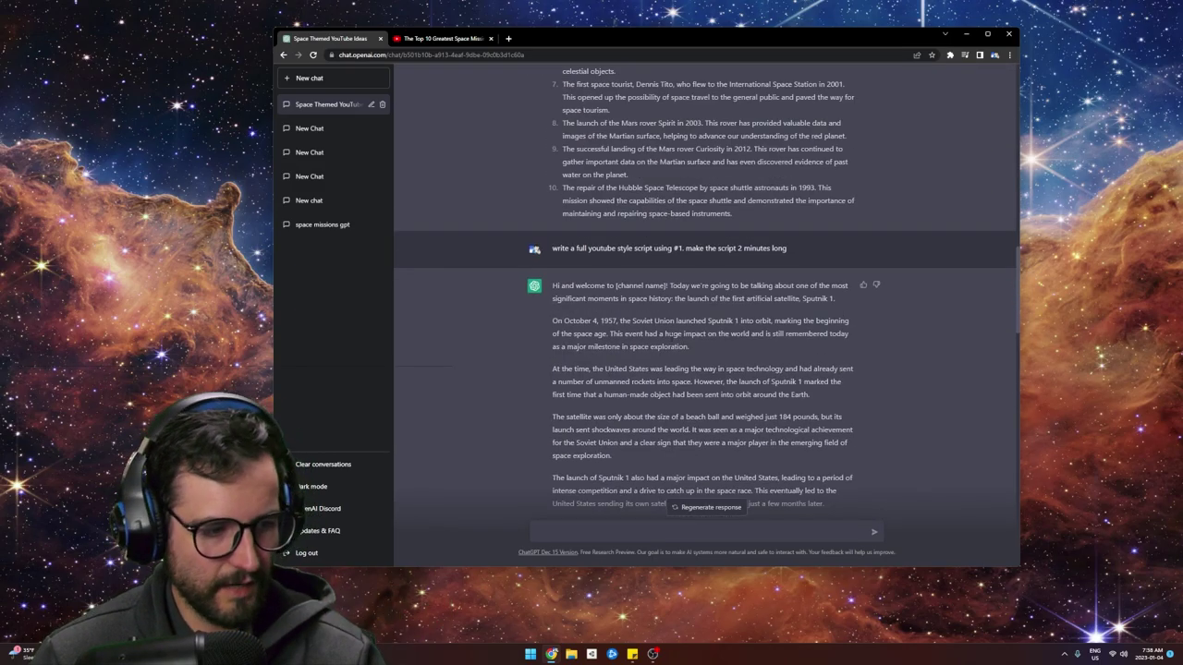
scroll(709, 377, down, 2)
scroll(709, 377, up, 15)
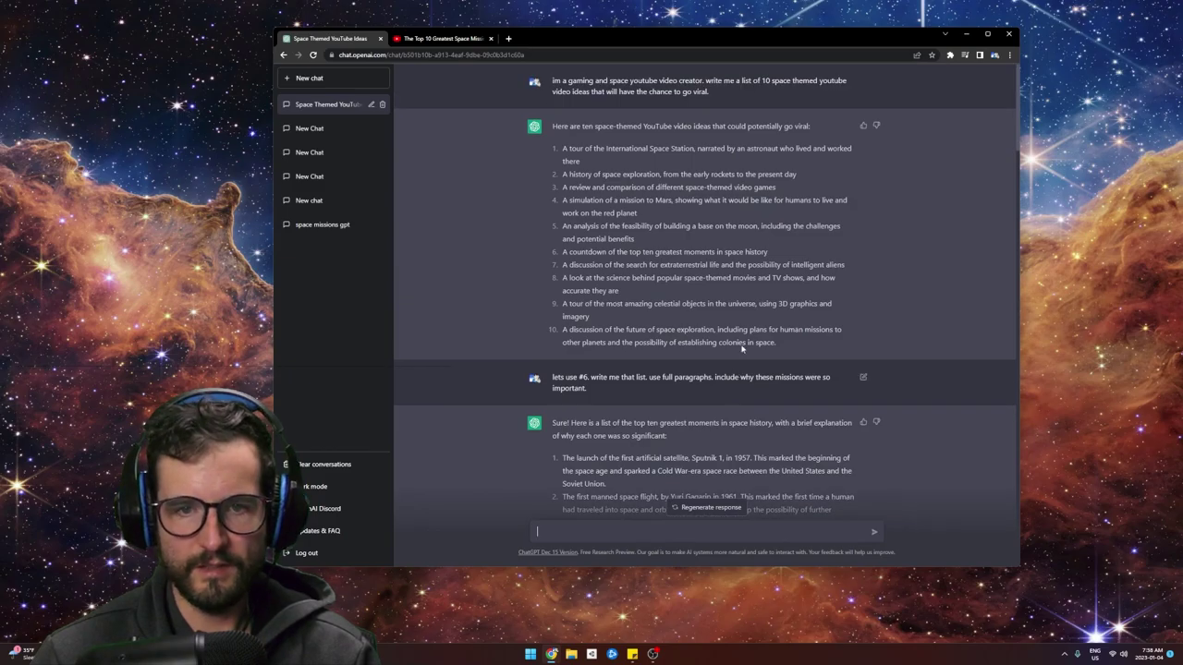
scroll(924, 262, down, 15)
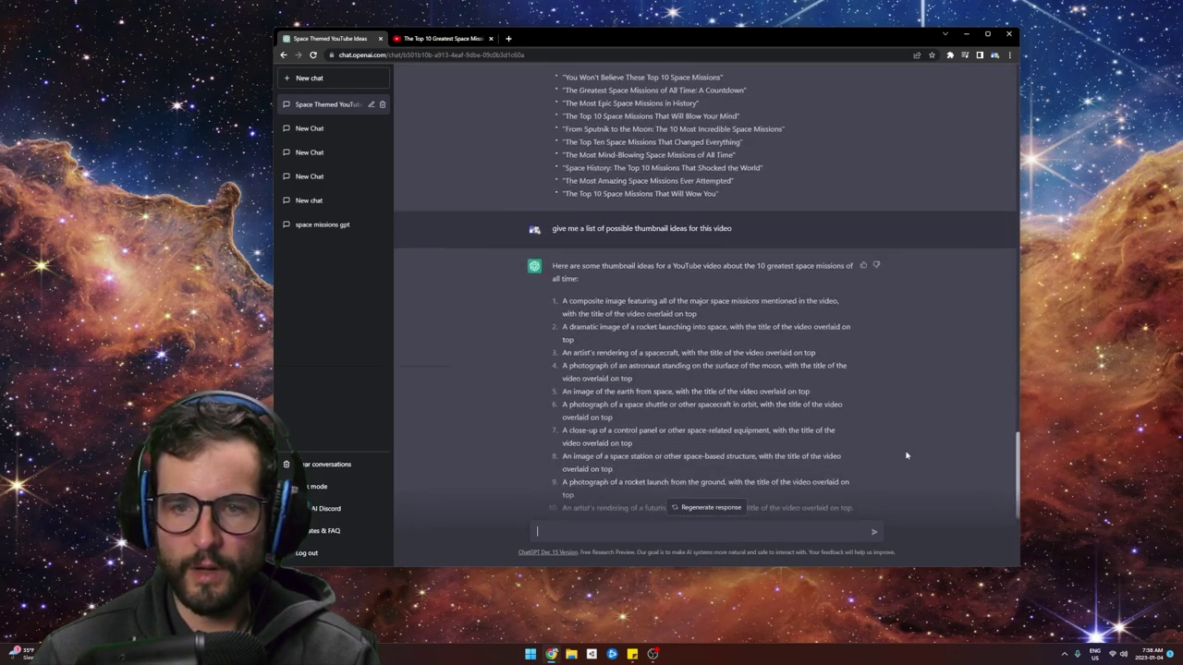
Open the older untitled chat of mission summaries and examine the Voyager 1 and 2 and Apollo 11 scripts.
click(311, 152)
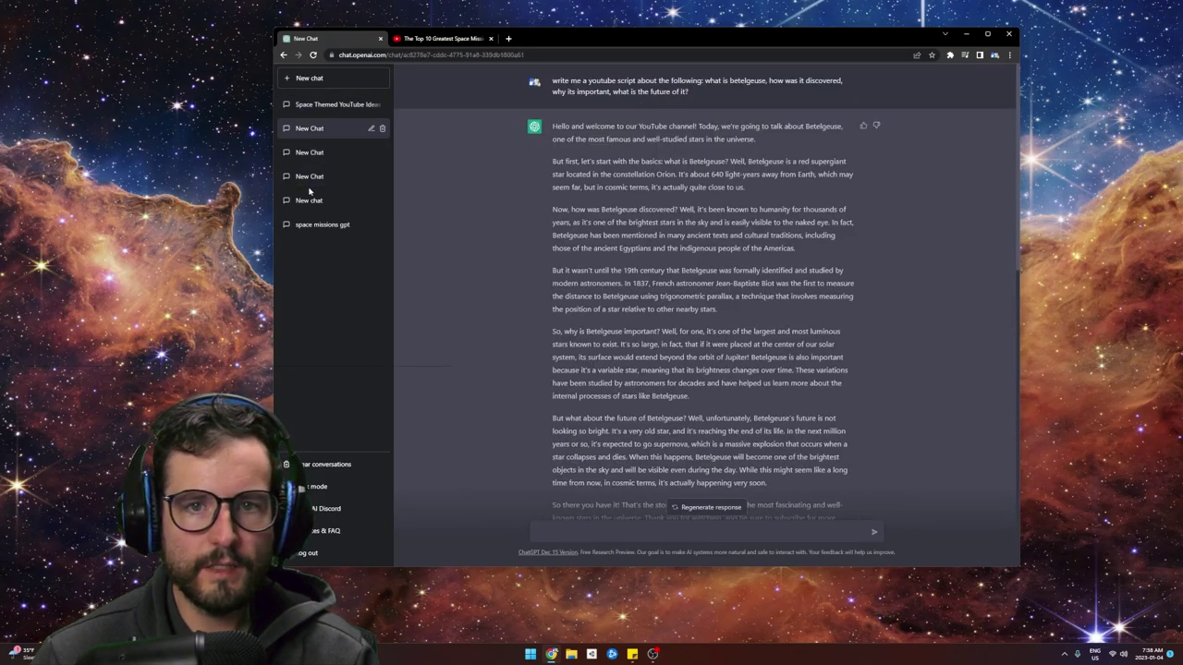
click(310, 205)
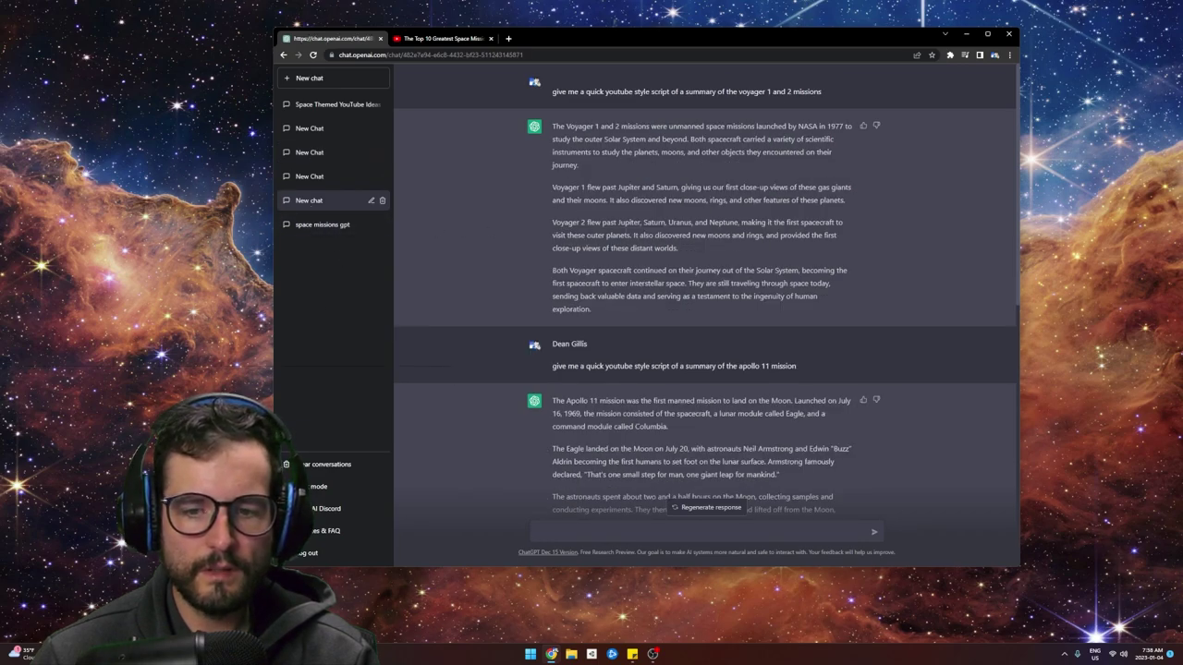
scroll(702, 305, down, 3)
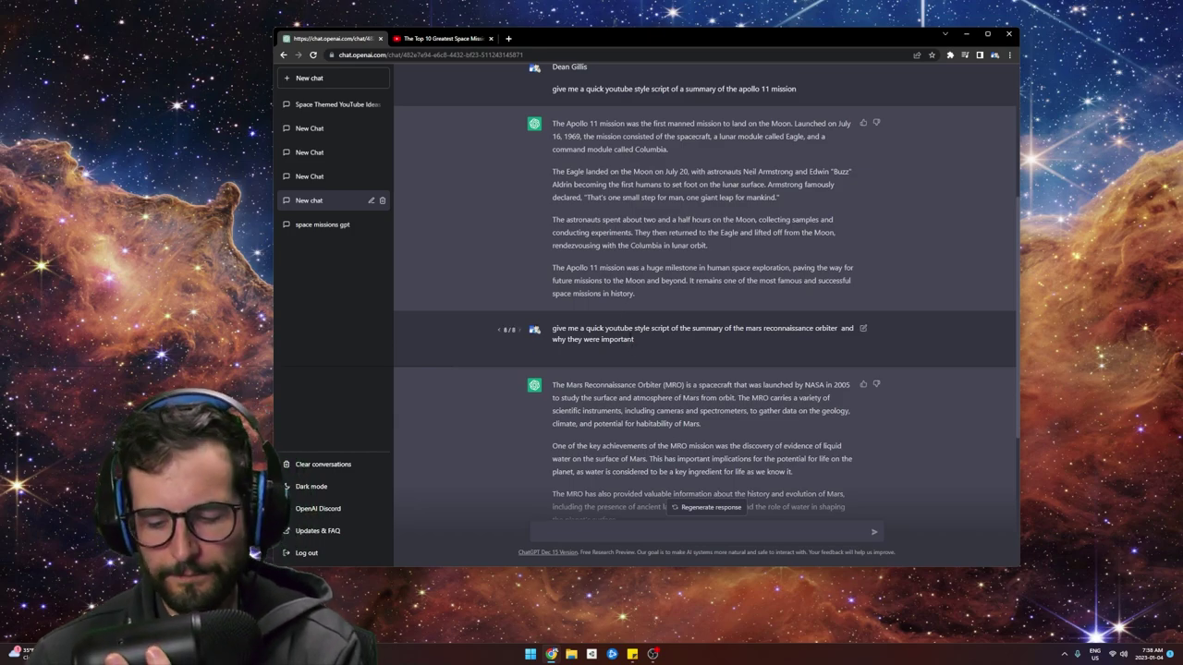
scroll(633, 348, up, 1)
scroll(681, 225, up, 2)
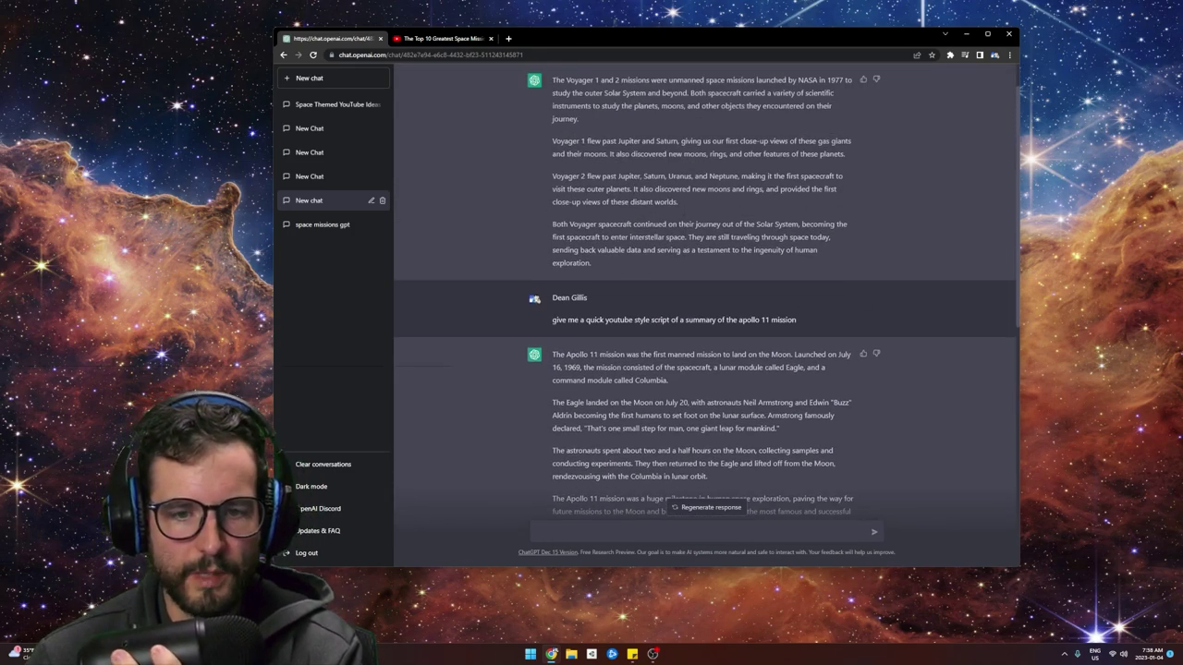
scroll(767, 345, down, 1)
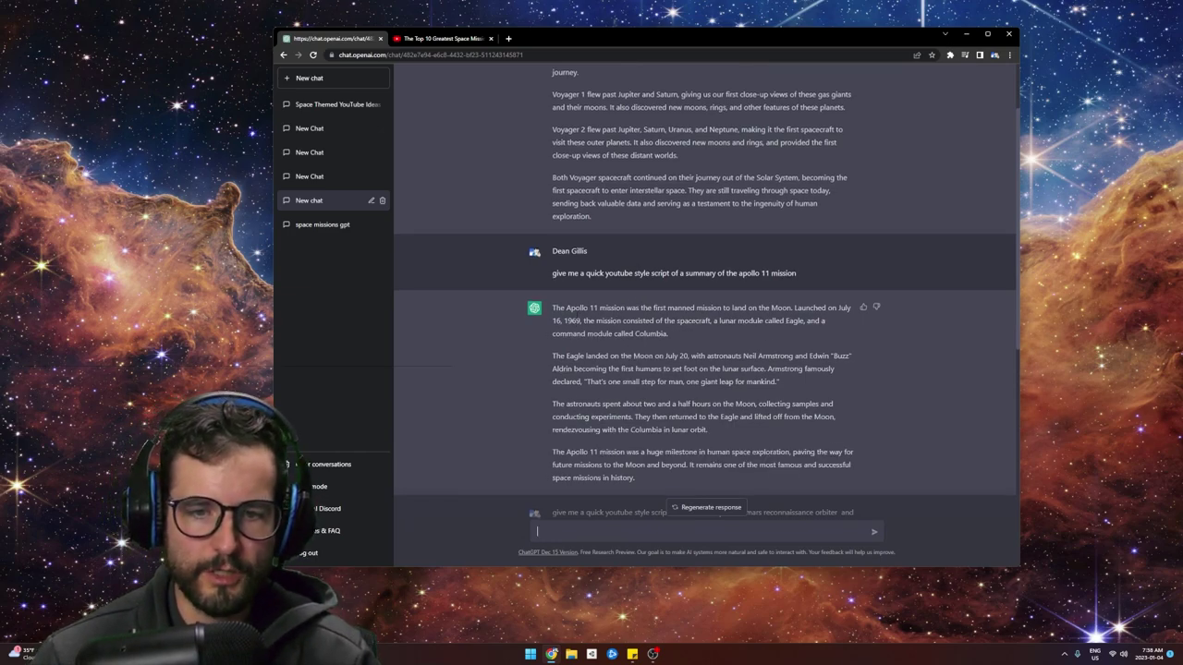
Examine the Mars Reconnaissance Orbiter script and the YouTube style outro in the same chat, highlighting the whole outro text.
scroll(660, 404, down, 1)
scroll(639, 277, down, 2)
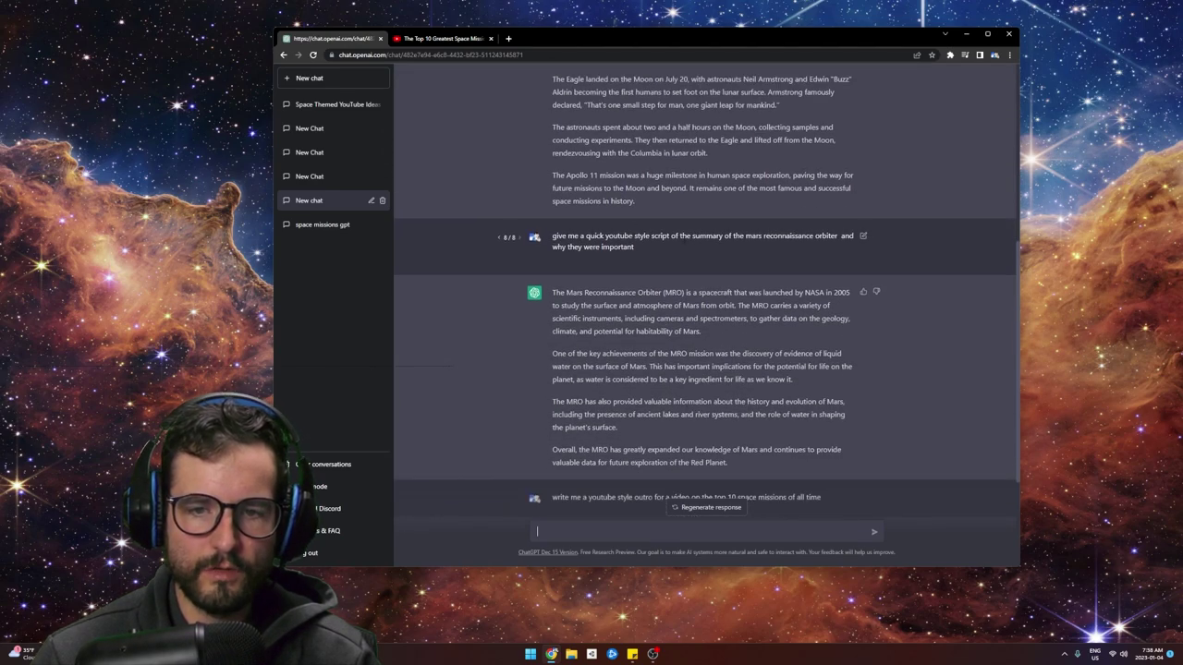
scroll(605, 256, down, 2)
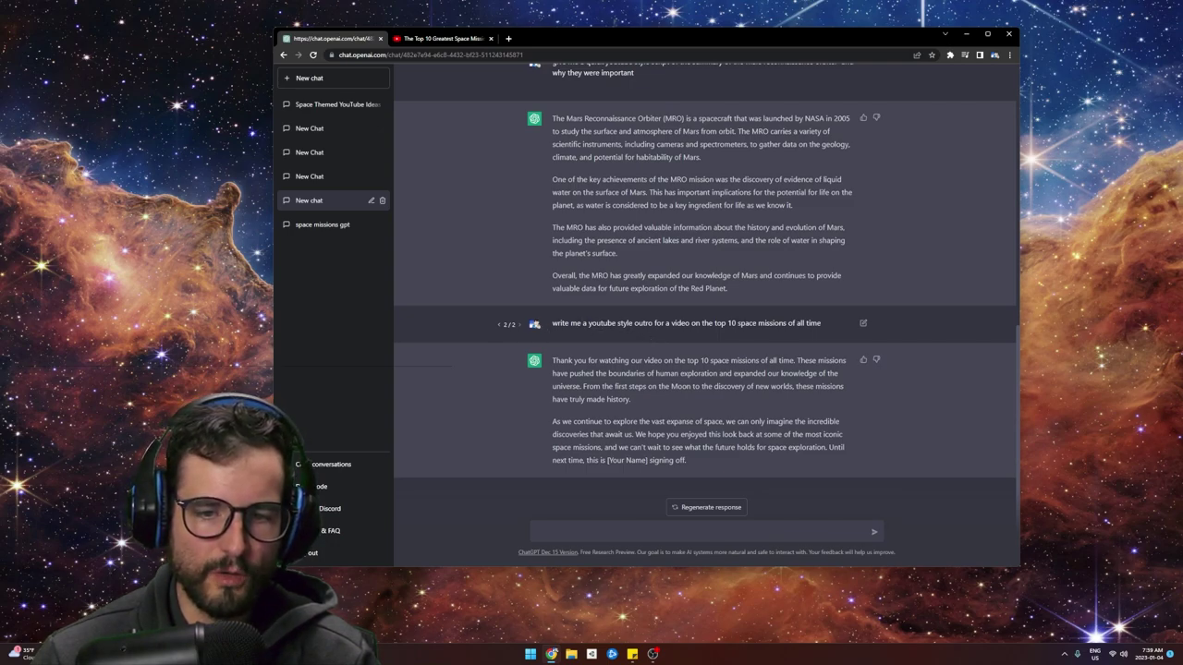
drag(689, 461, 552, 360)
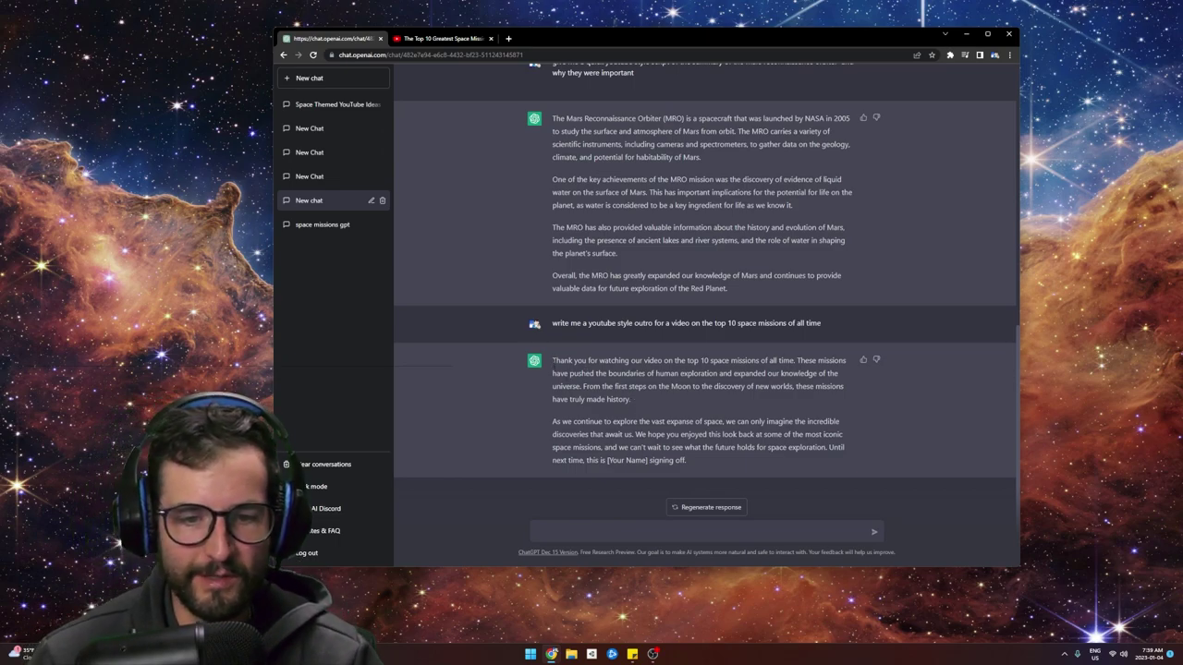
Reread the YouTube style outro, highlighting its opening paragraph beginning "Thank you for watching our video".
drag(553, 360, 683, 406)
click(683, 407)
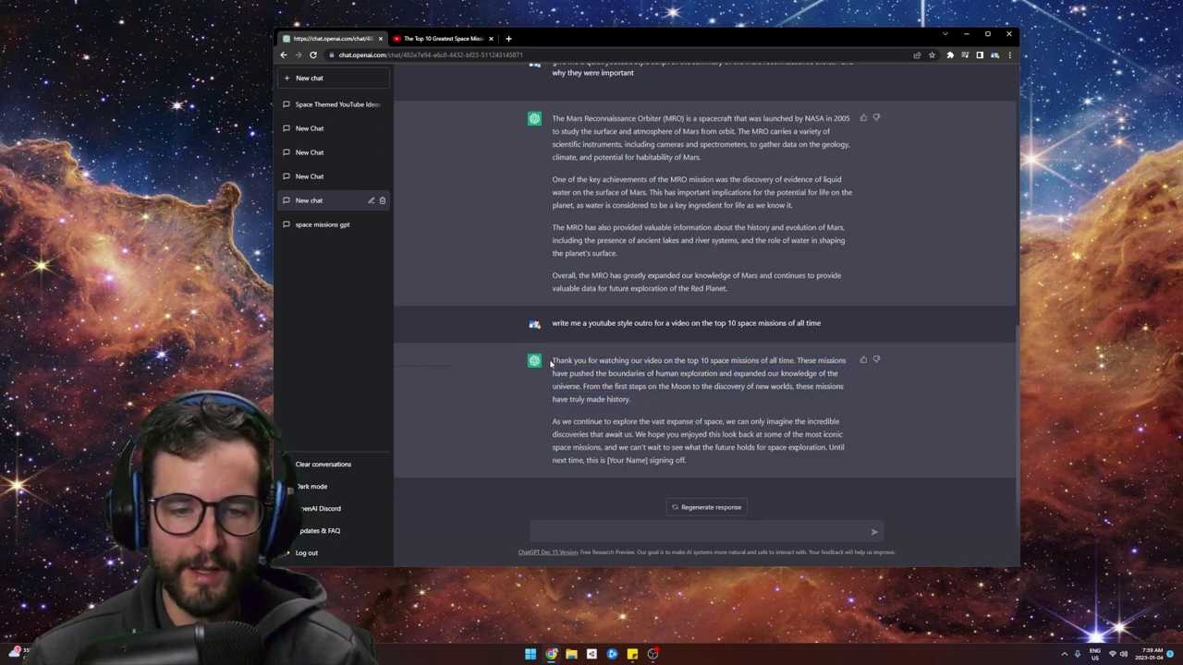
drag(551, 360, 632, 400)
click(653, 405)
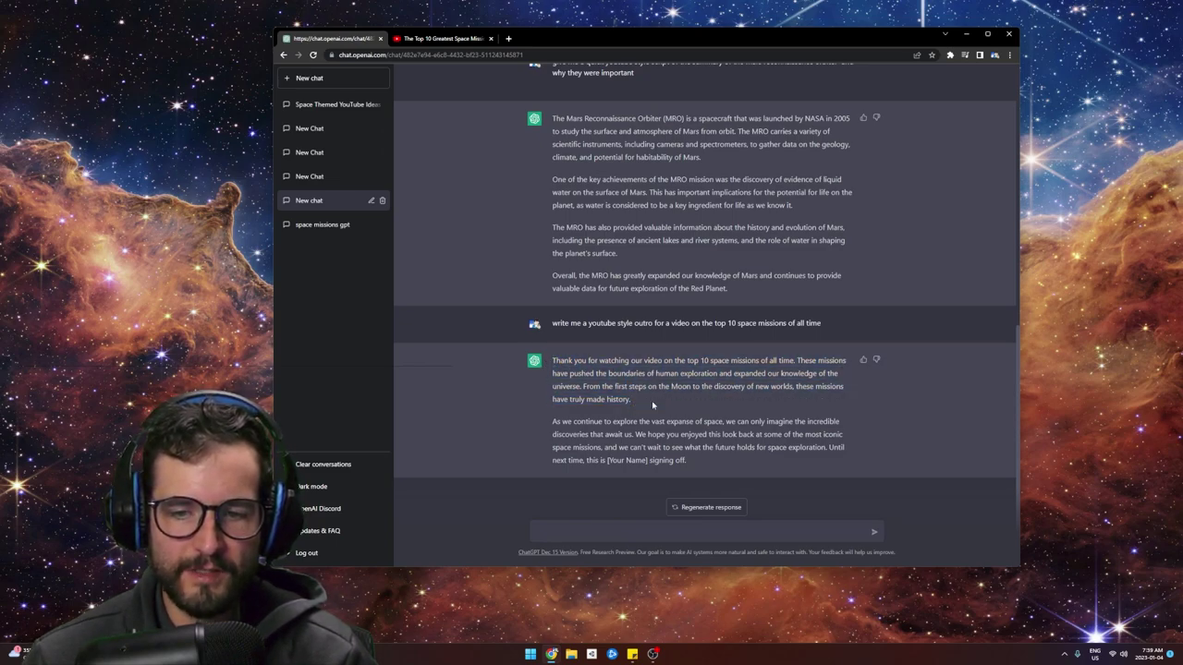
drag(792, 360, 732, 373)
click(732, 374)
Switch to YouTube and play the closing section of "The Top 10 Greatest Space Missions", comparing it with the ChatGPT outro.
click(467, 38)
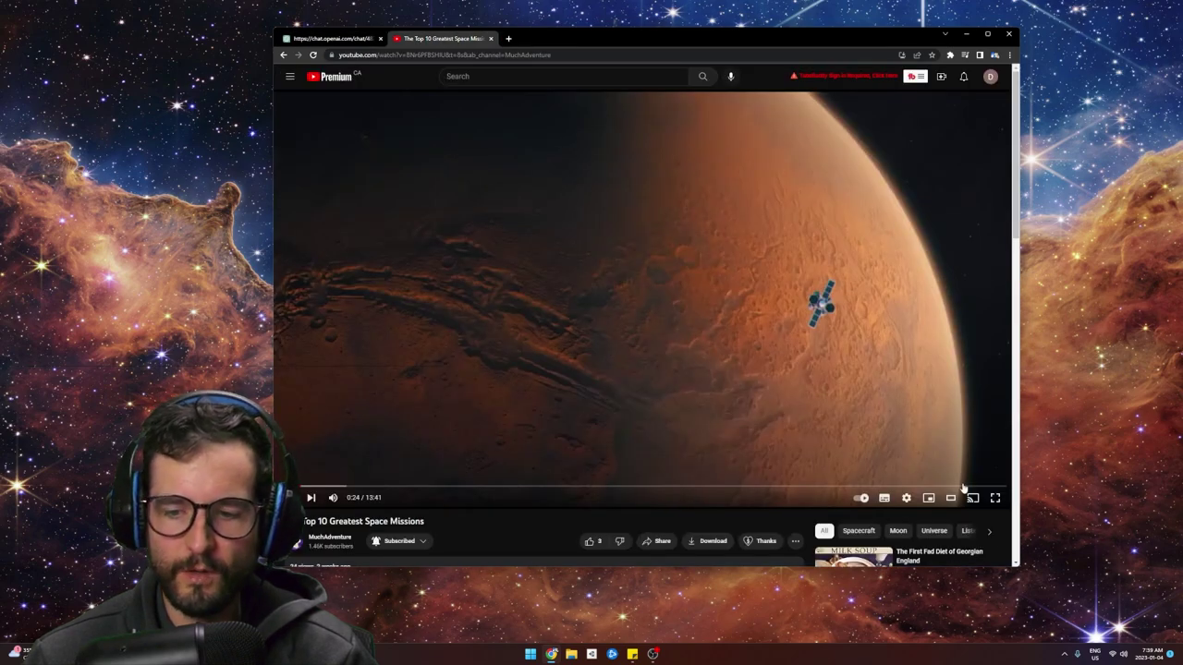
click(814, 385)
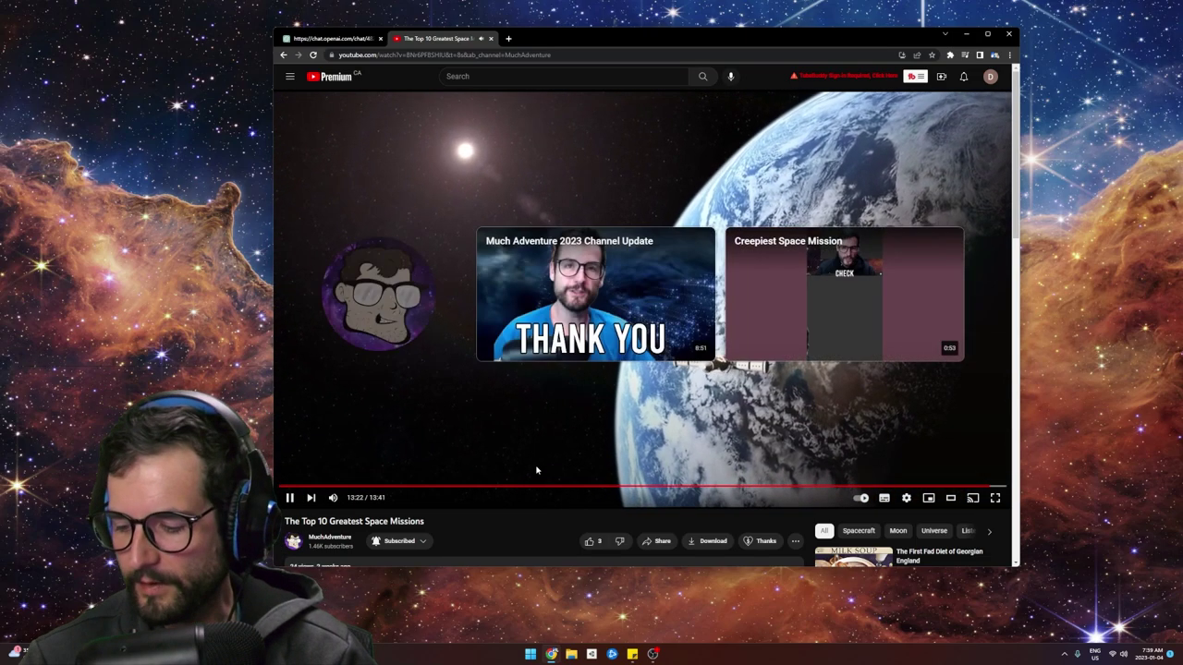
drag(983, 487, 994, 494)
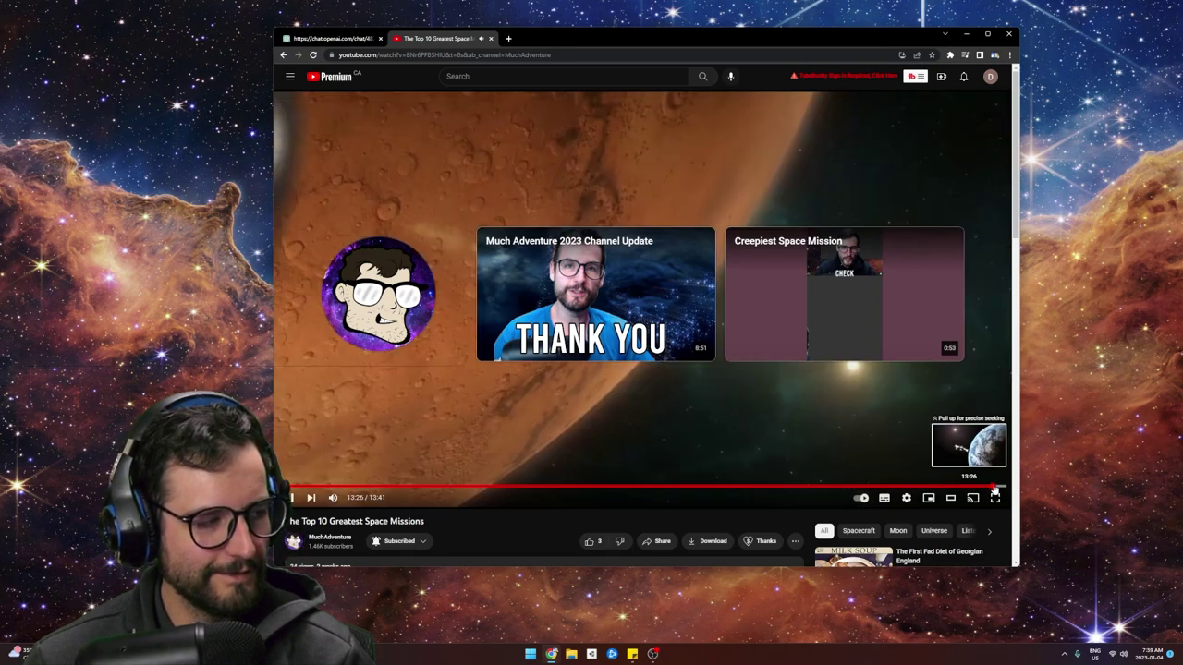
click(334, 39)
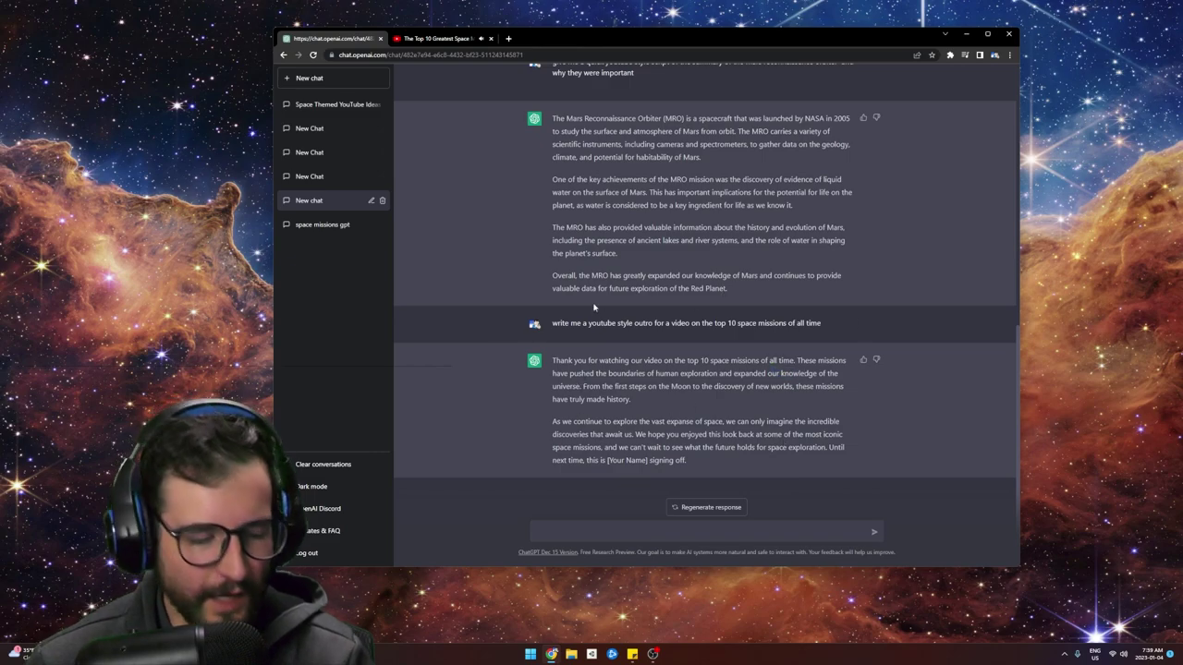
click(458, 40)
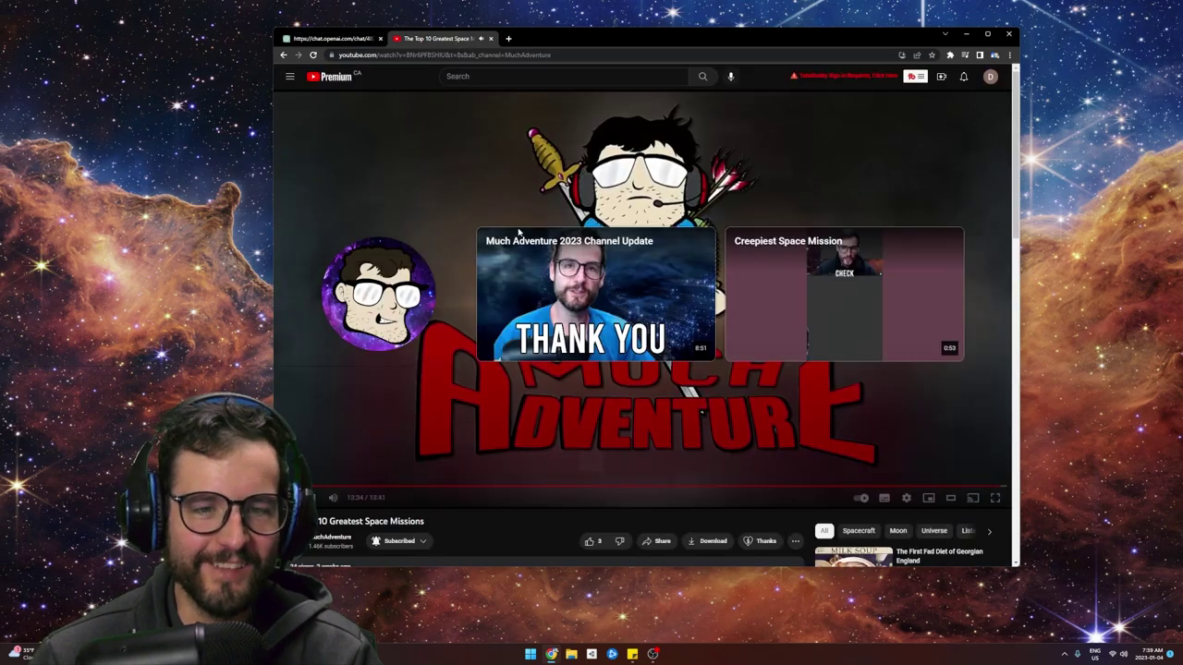
click(549, 277)
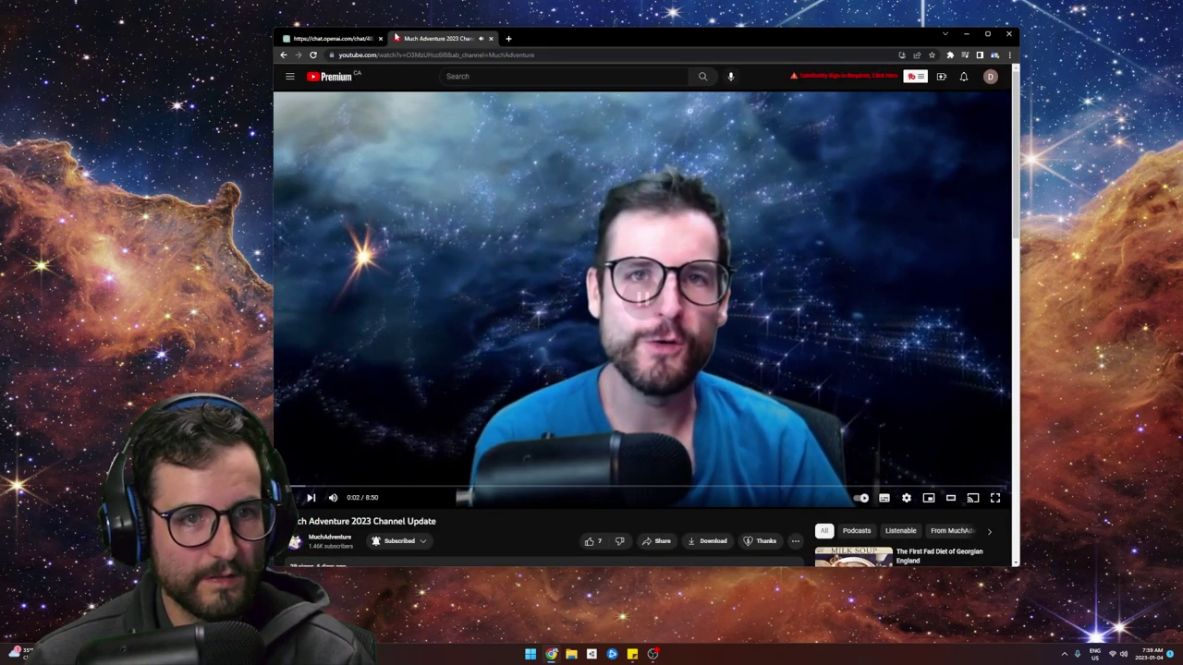
click(287, 56)
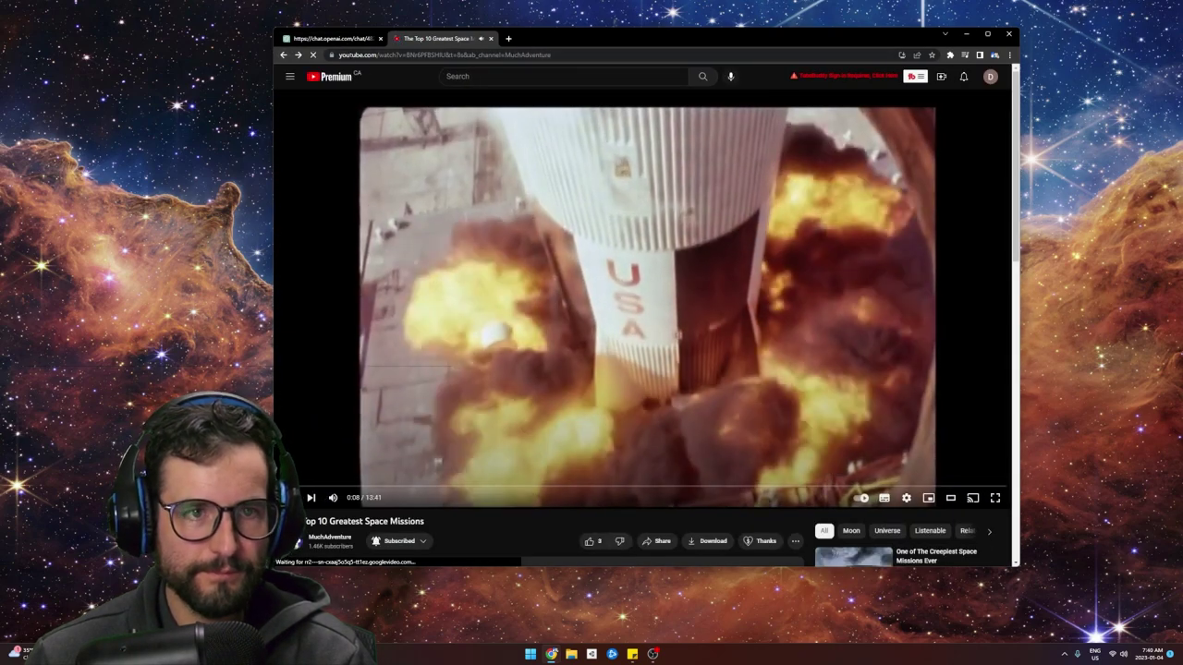
Return to ChatGPT and examine the mission scripts, highlighting the Voyager 2 paragraph and the whole Voyager 1 and 2 answer.
click(348, 38)
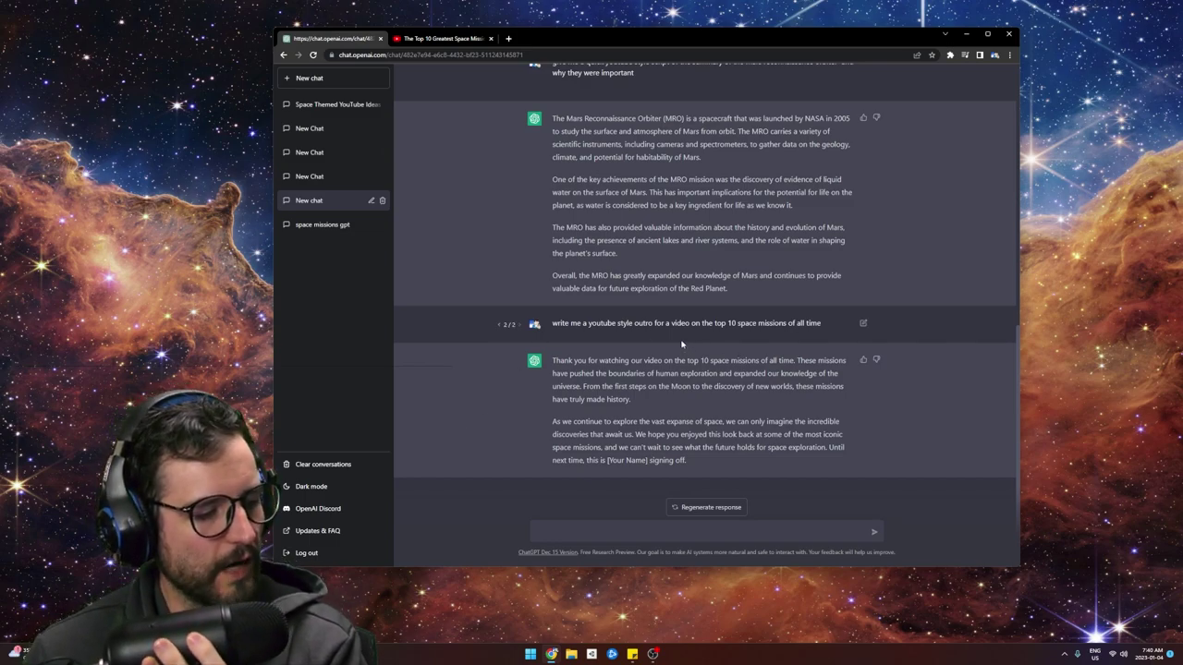
scroll(661, 289, up, 3)
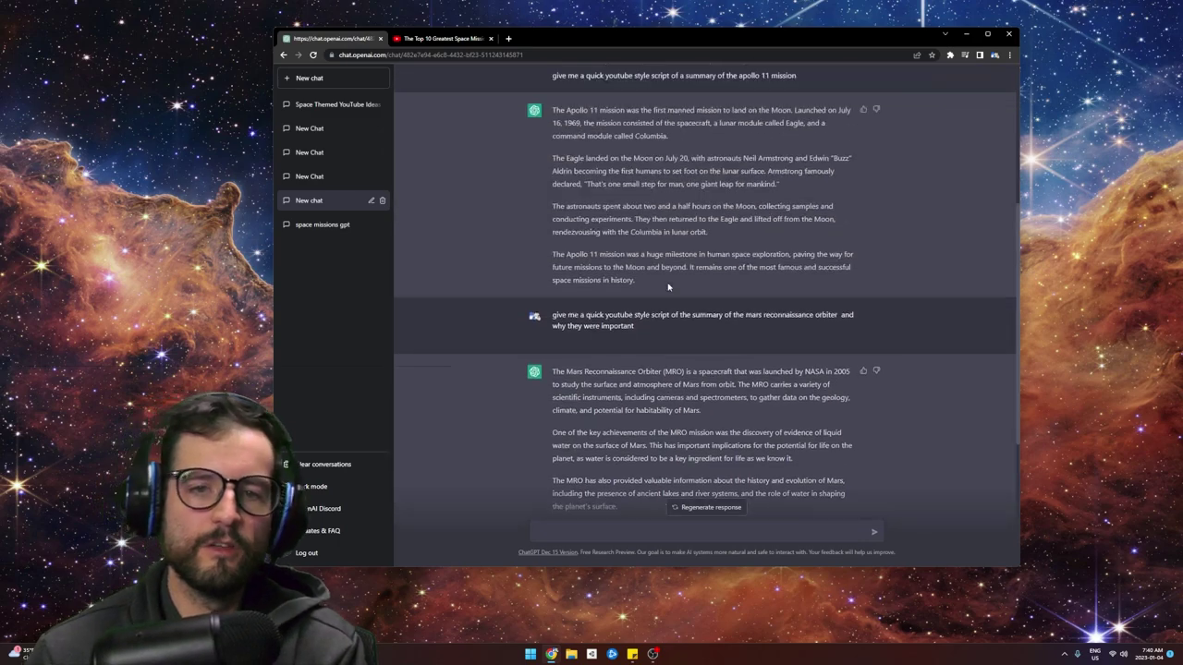
scroll(661, 289, up, 3)
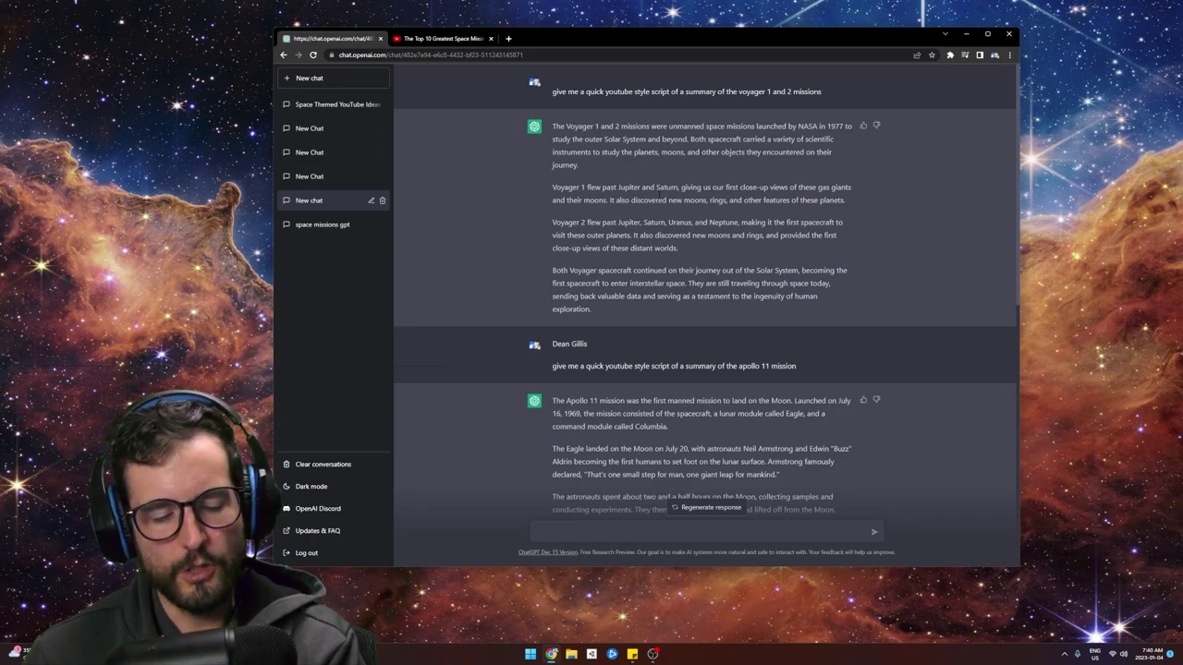
drag(697, 250, 552, 227)
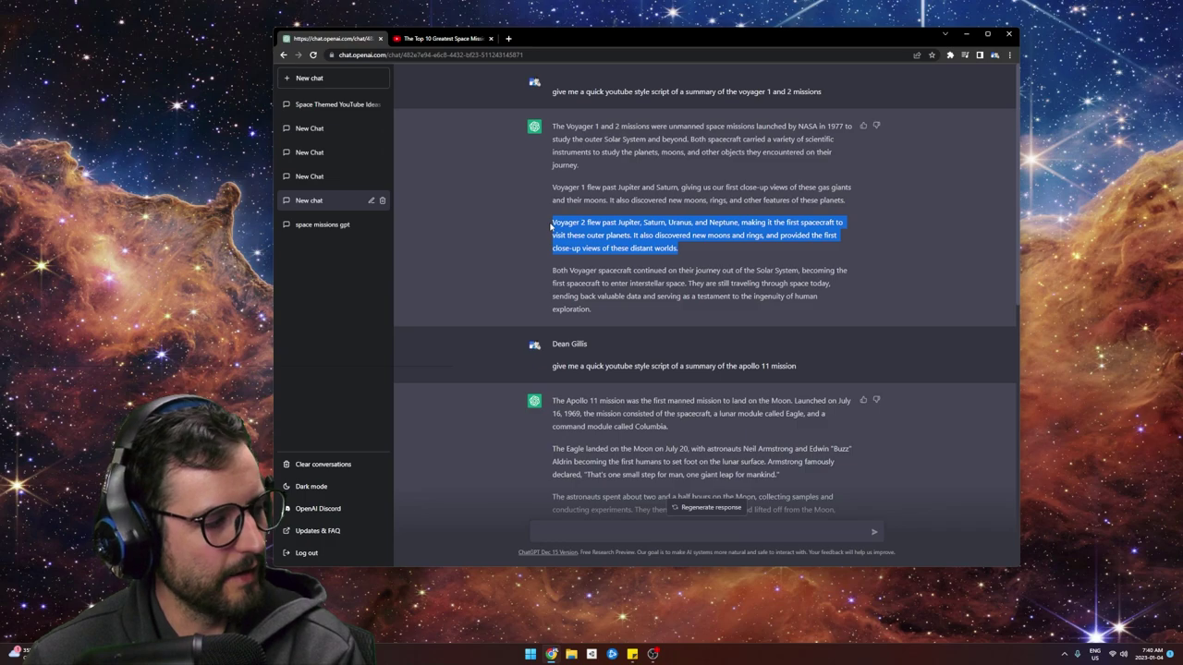
click(718, 429)
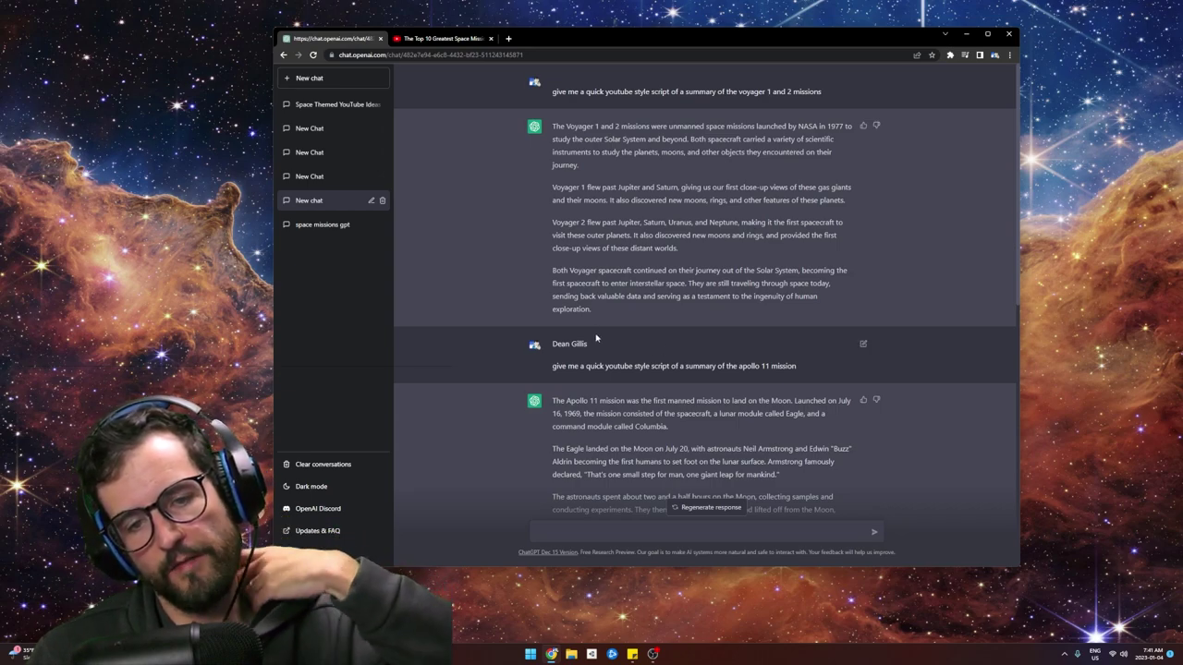
drag(596, 313, 552, 126)
click(552, 125)
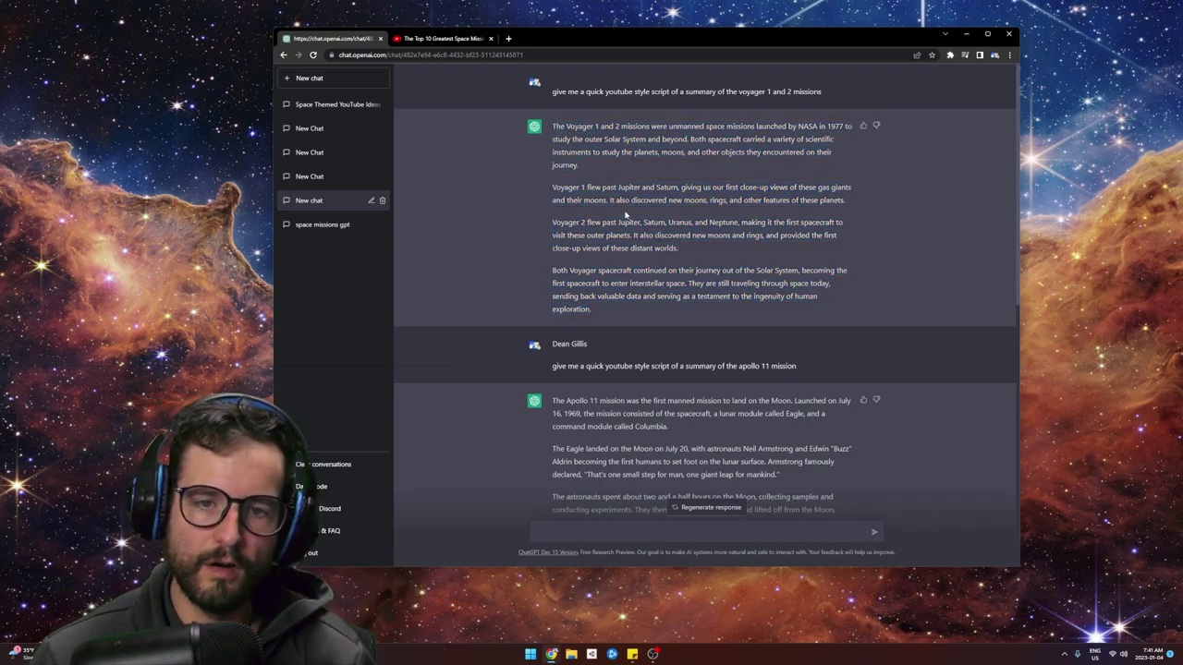
scroll(805, 298, down, 4)
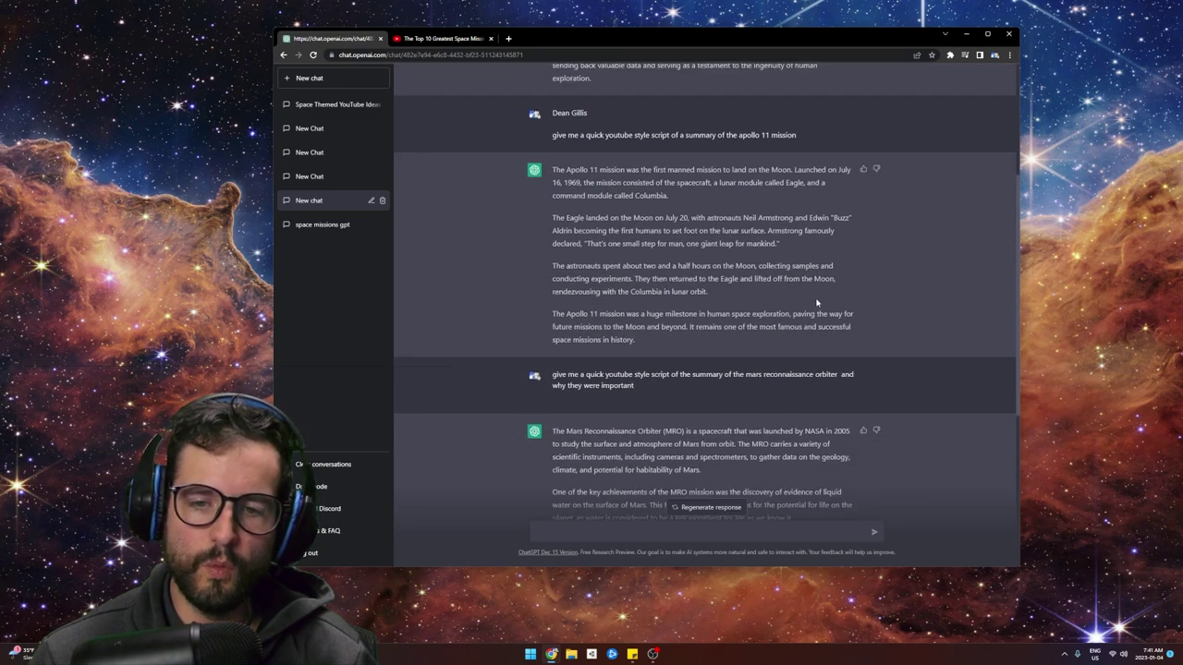
scroll(805, 297, down, 2)
scroll(805, 297, down, 2)
scroll(805, 298, up, 6)
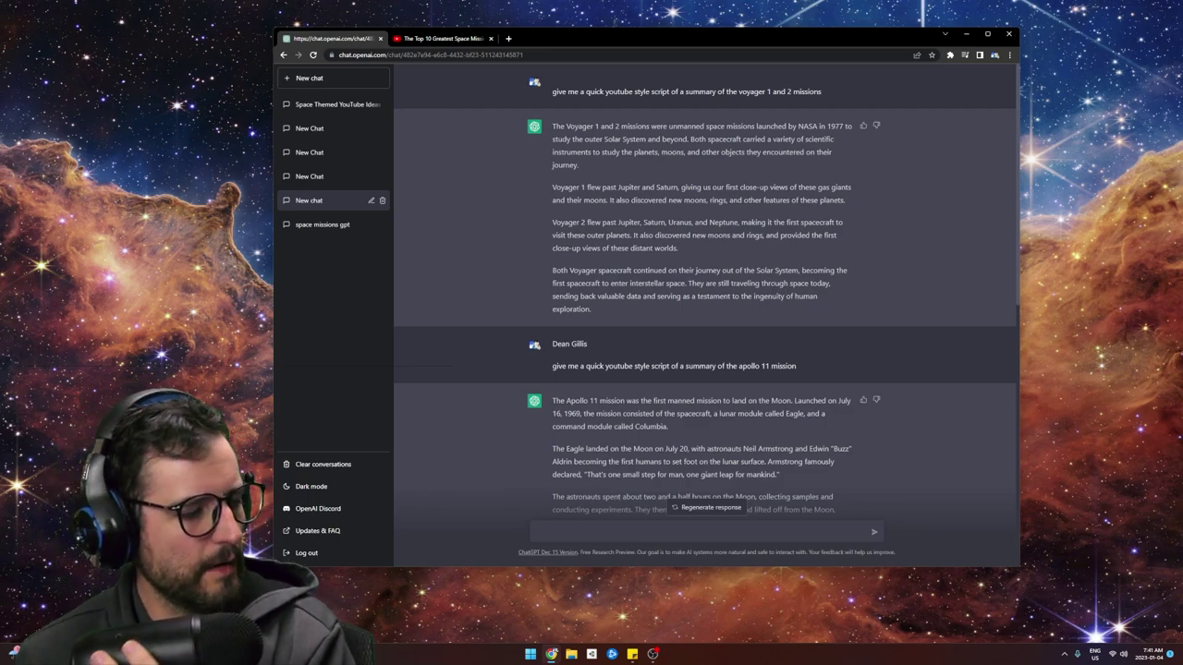
Jump to about 1:42 in the "The Top 10 Greatest Space Missions" video on YouTube and compare it with the ChatGPT scripts.
click(442, 39)
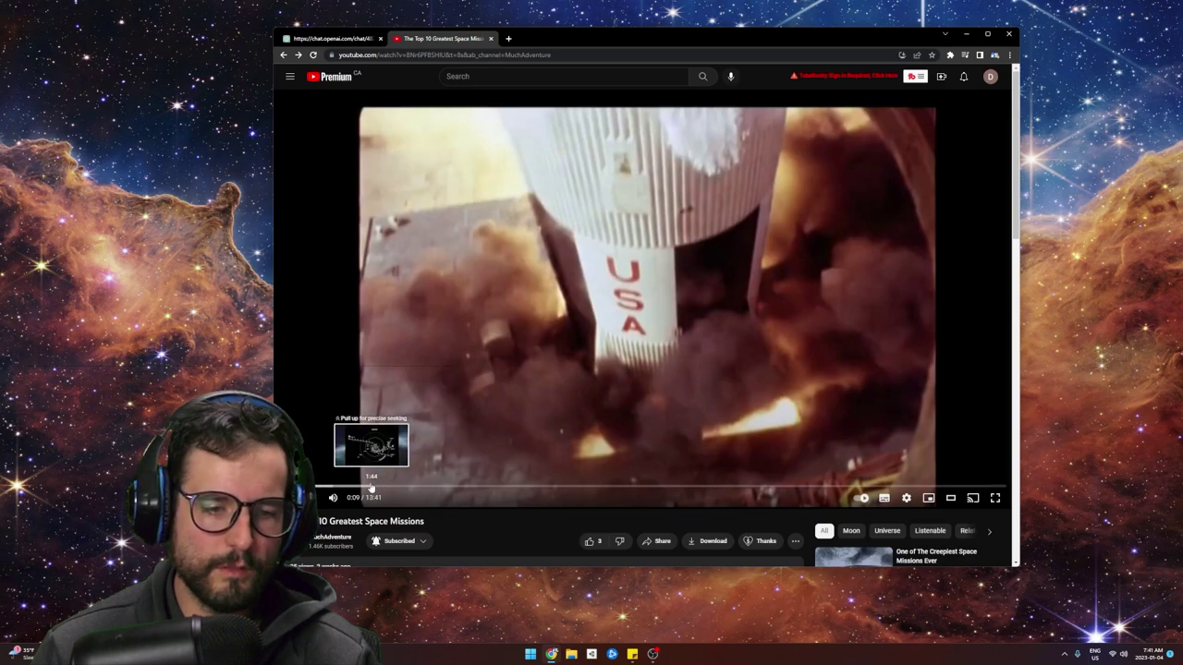
click(371, 487)
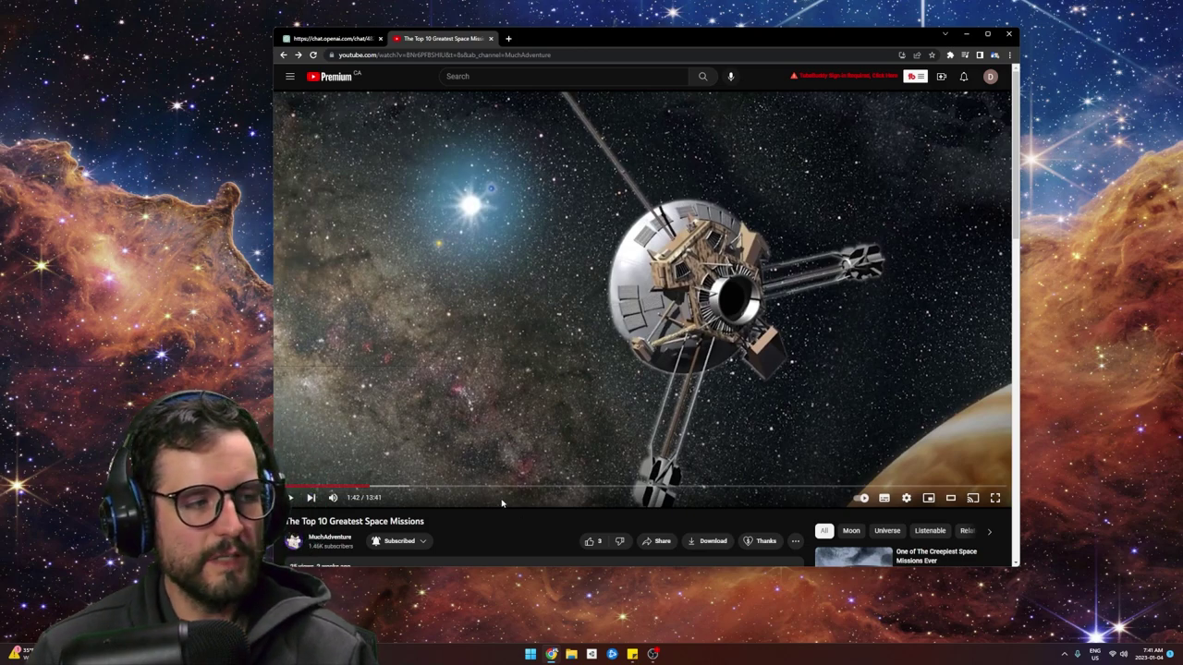
click(333, 38)
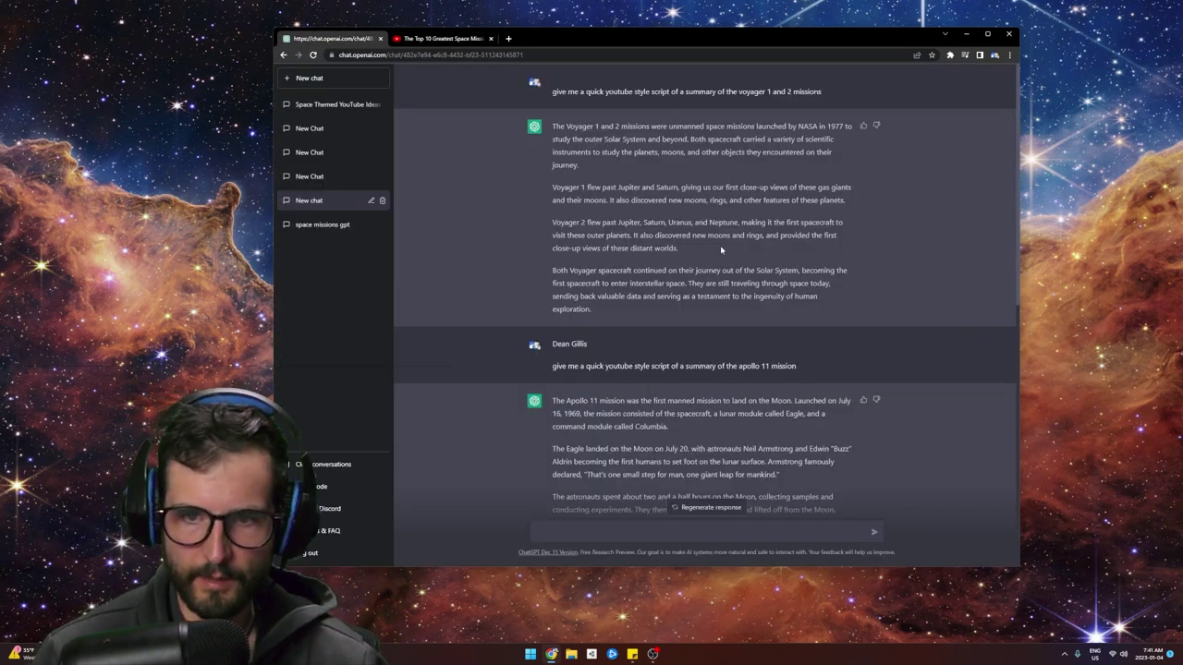
scroll(664, 264, down, 15)
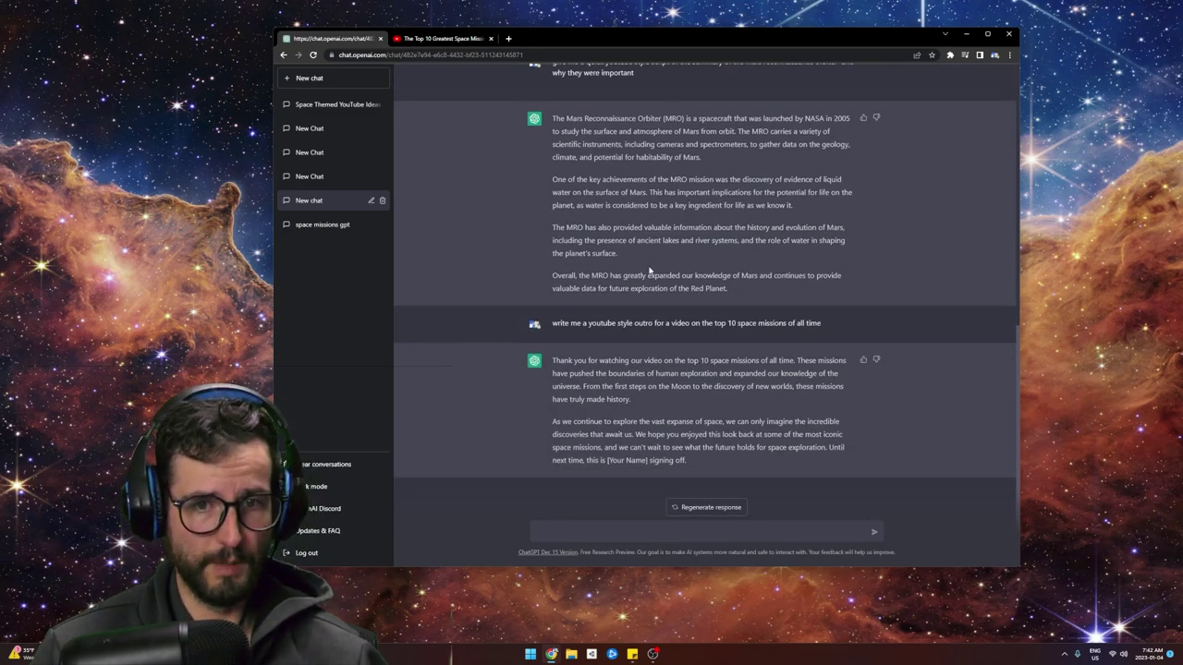
click(469, 40)
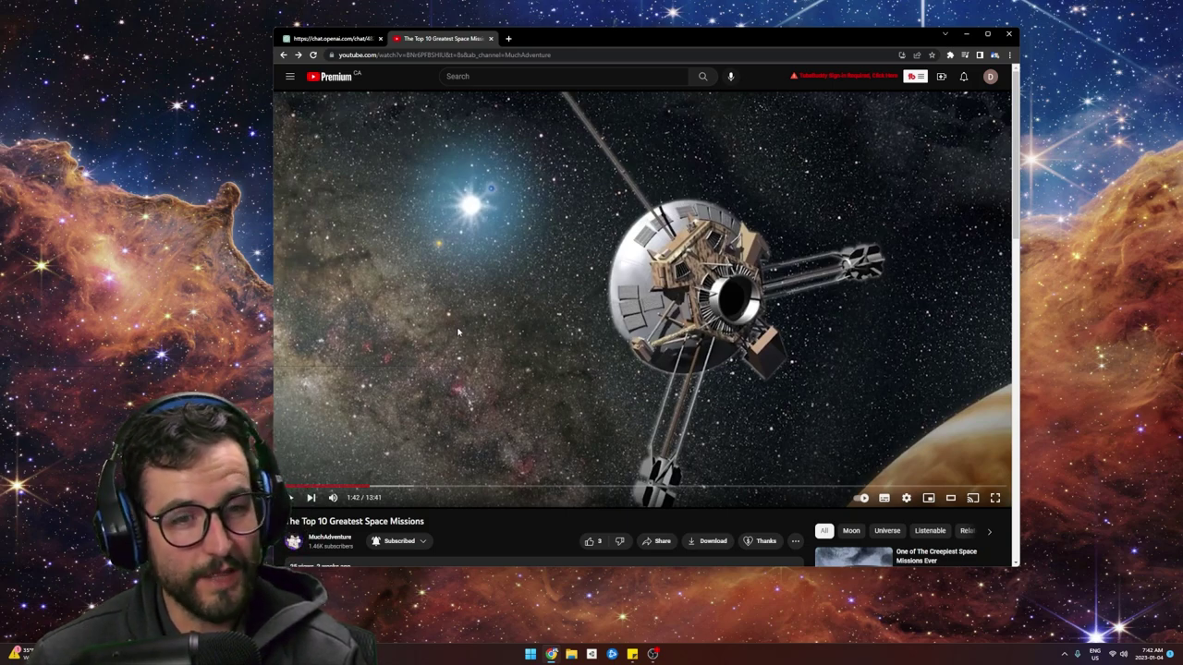
click(328, 39)
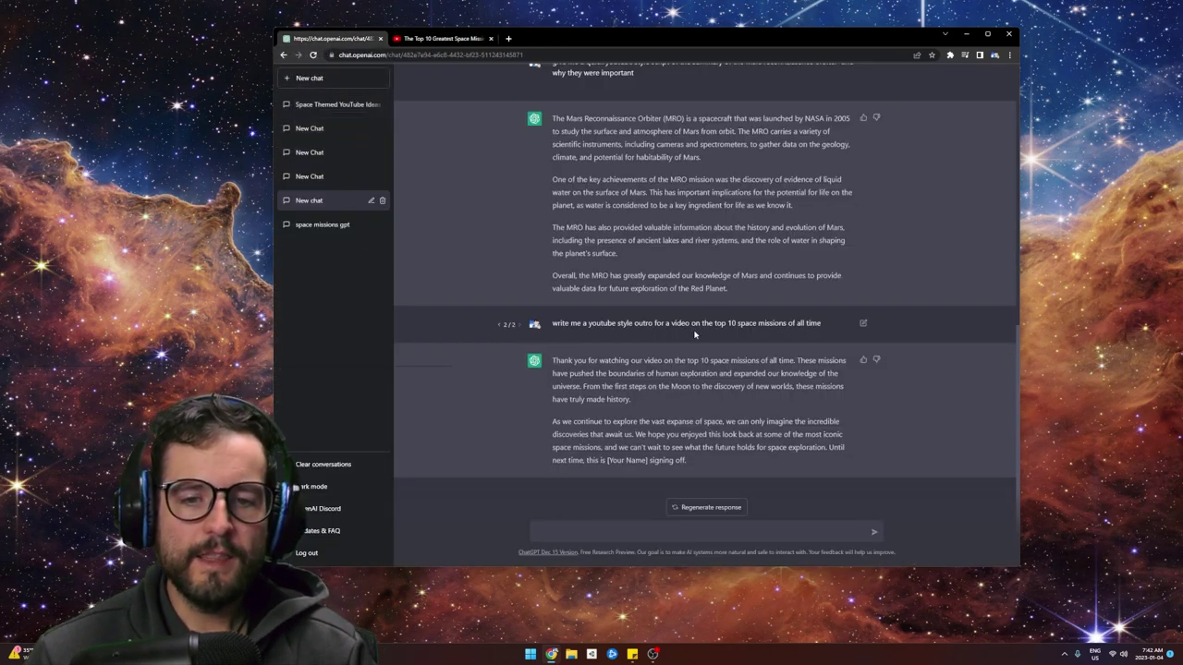
Review the Mars Reconnaissance Orbiter, Apollo 11 and Voyager scripts and the outro again, highlighting the opening words of the Apollo 11 script.
scroll(712, 277, up, 3)
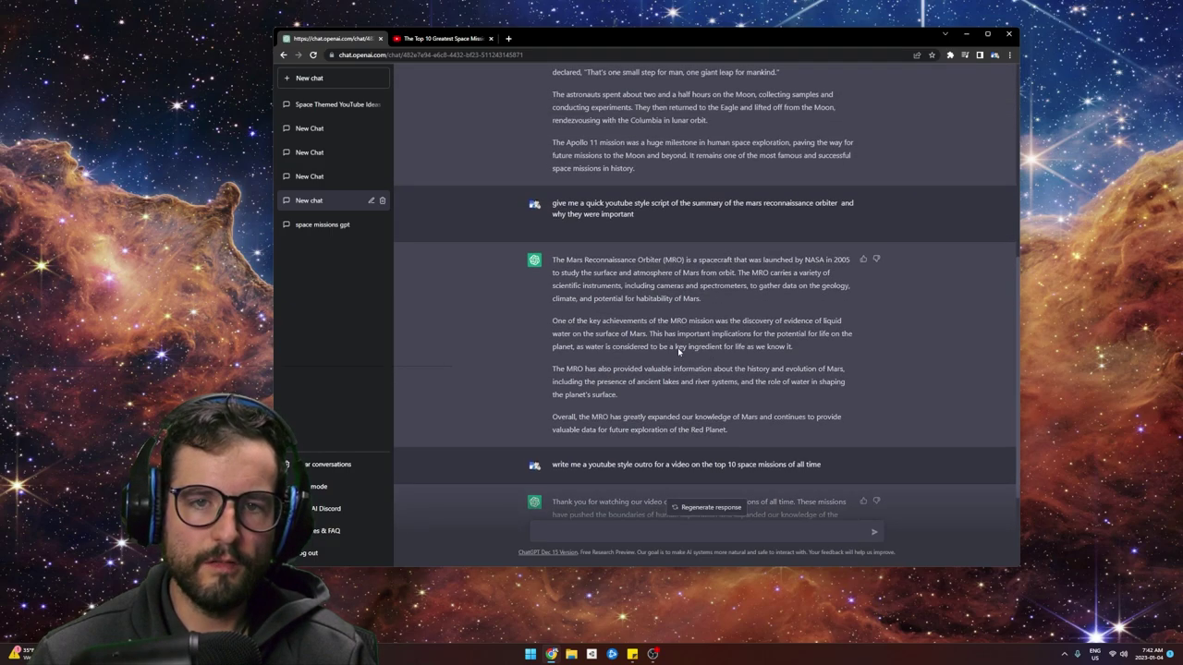
scroll(678, 347, up, 2)
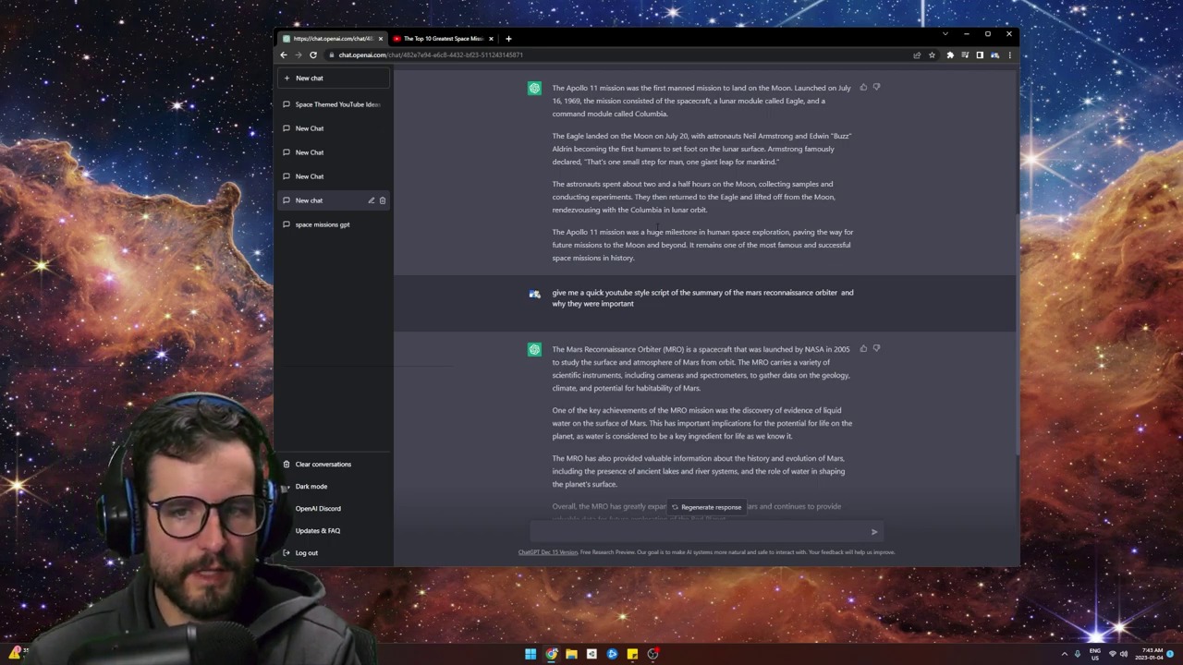
scroll(705, 305, up, 2)
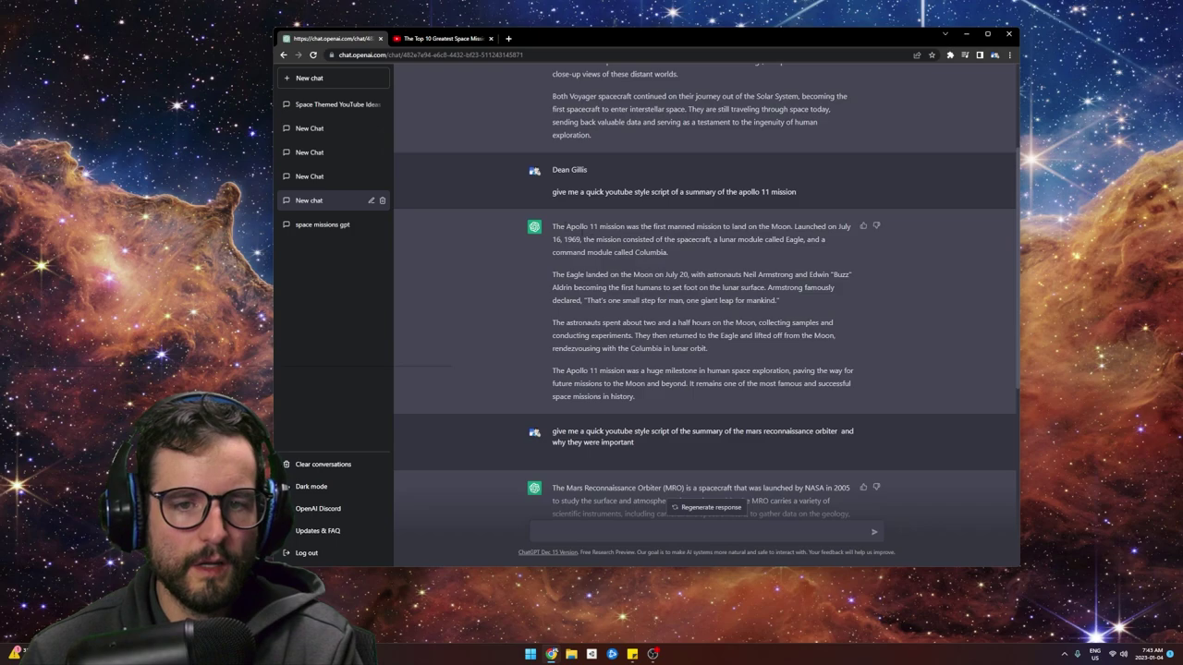
drag(553, 226, 599, 226)
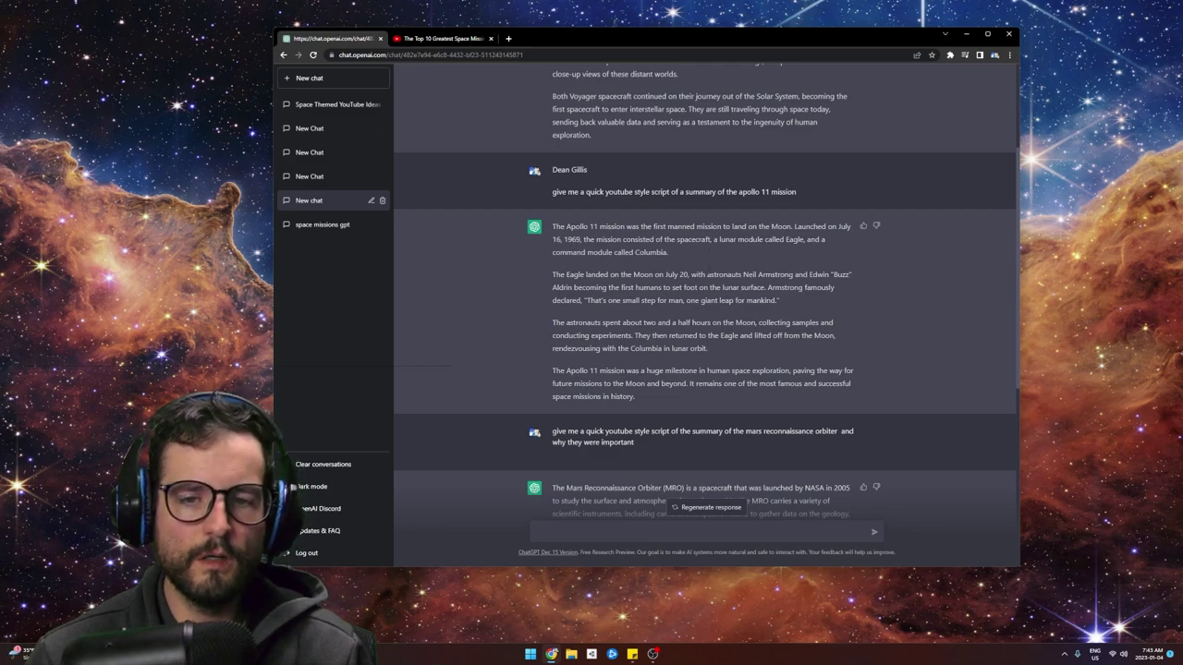
scroll(709, 249, up, 3)
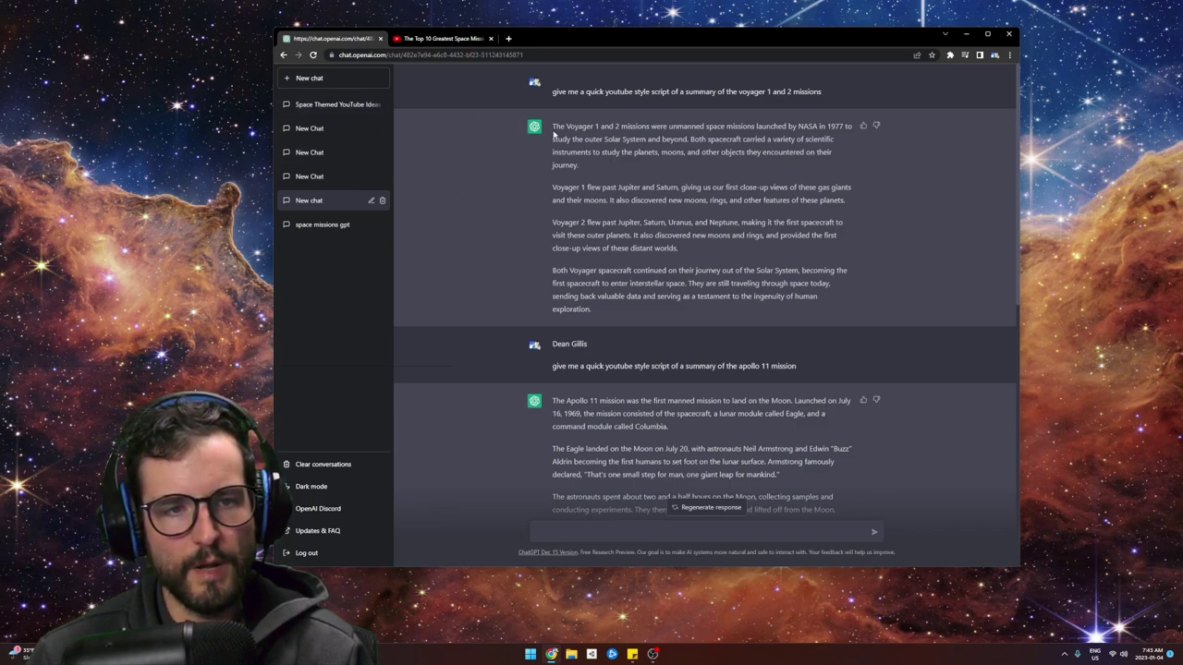
scroll(701, 277, down, 15)
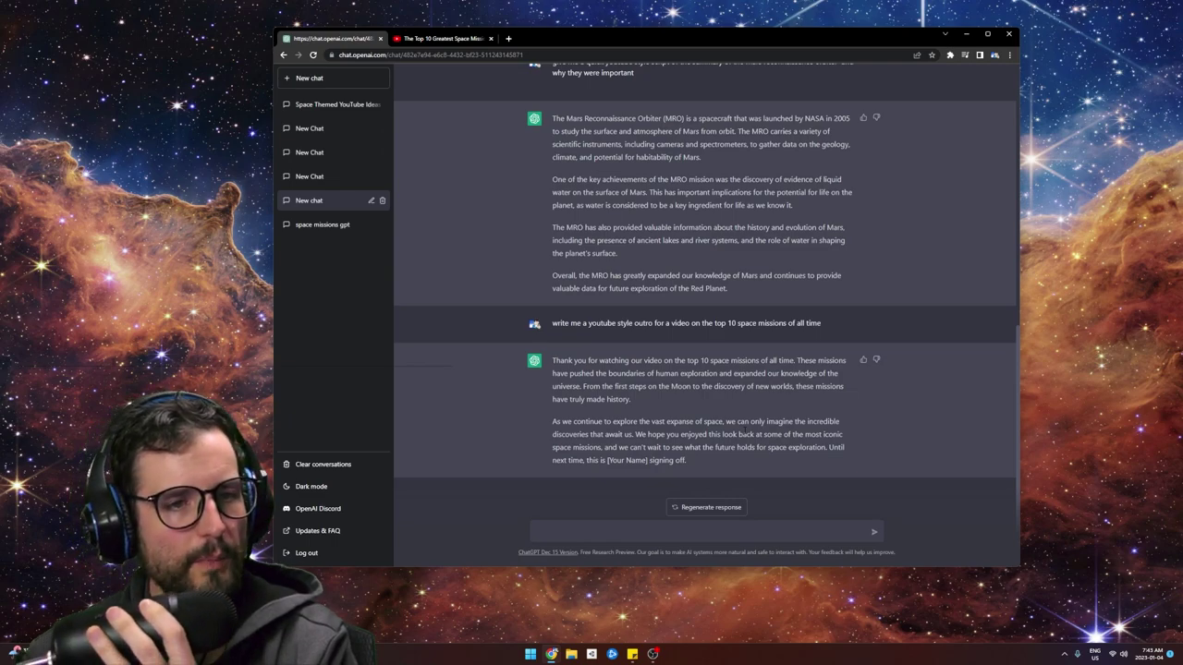
mouse_move(679, 315)
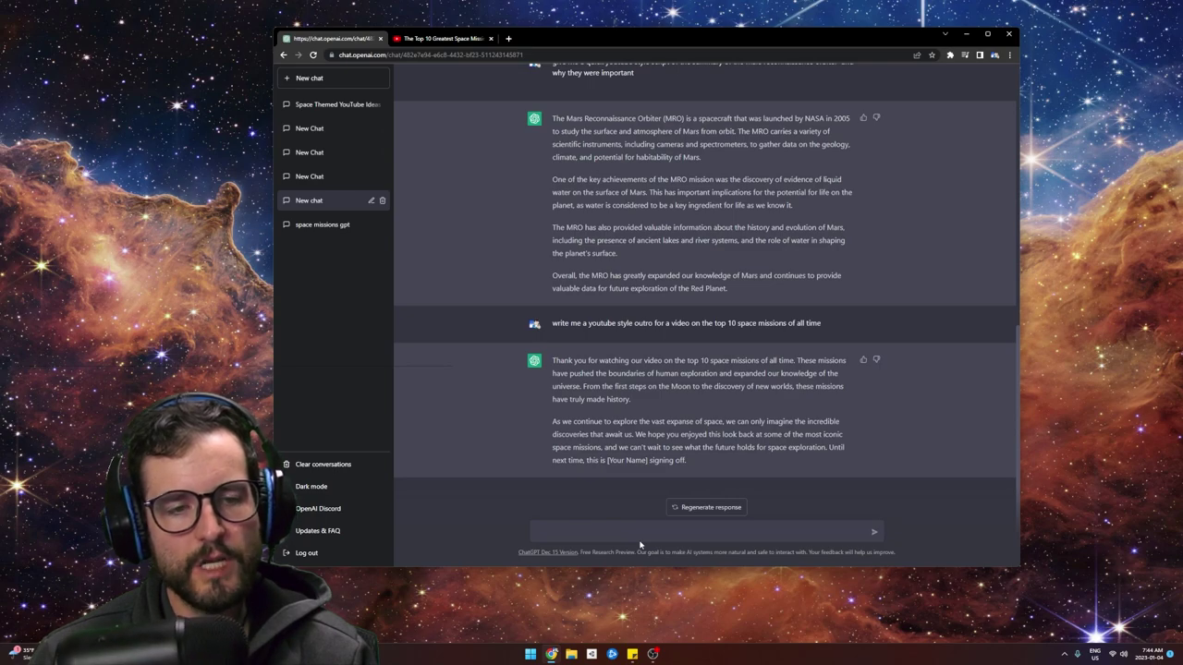
scroll(655, 506, up, 10)
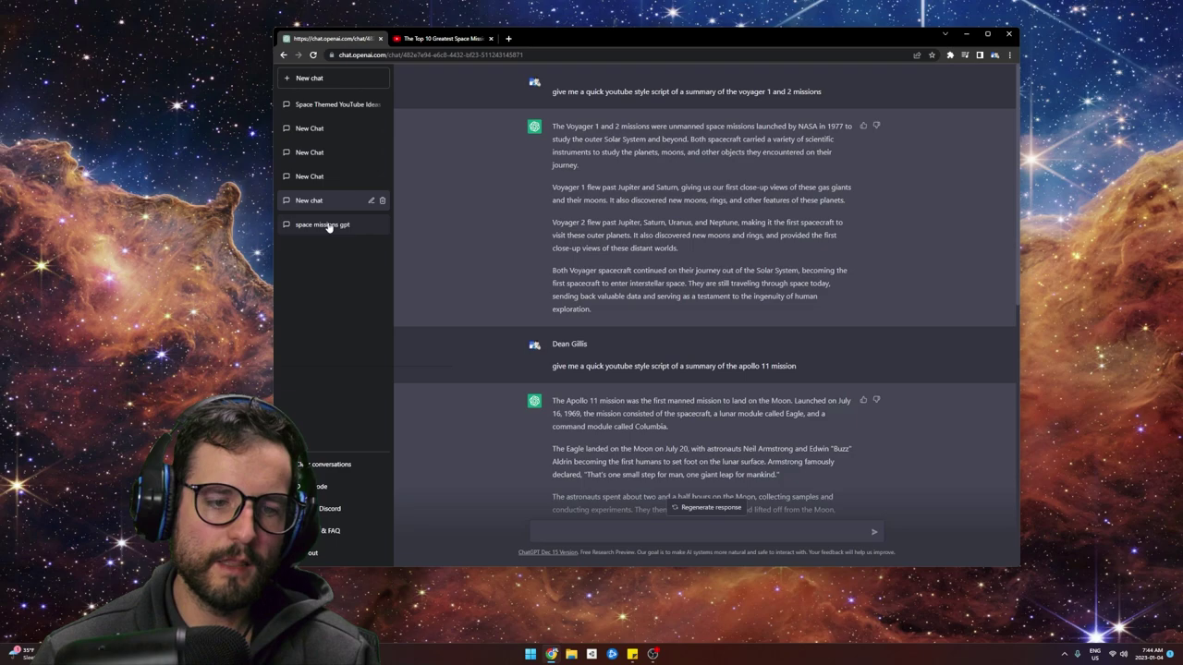
scroll(662, 331, down, 10)
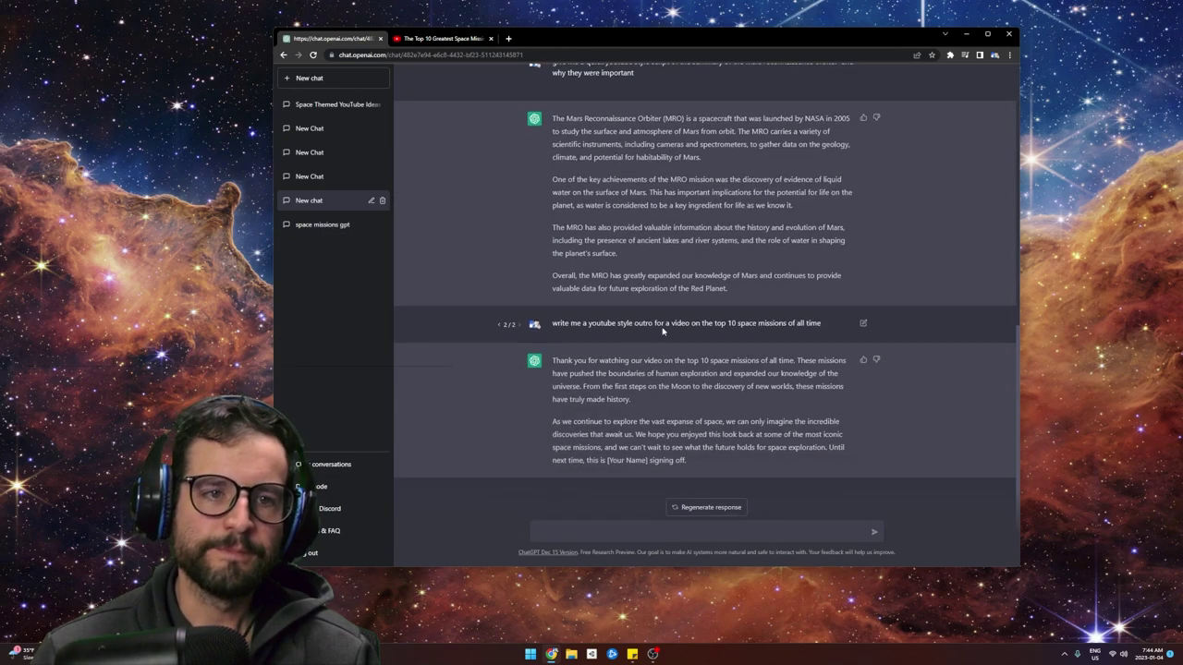
Start a new chat and highlight the limitation "May occasionally generate incorrect information".
click(349, 81)
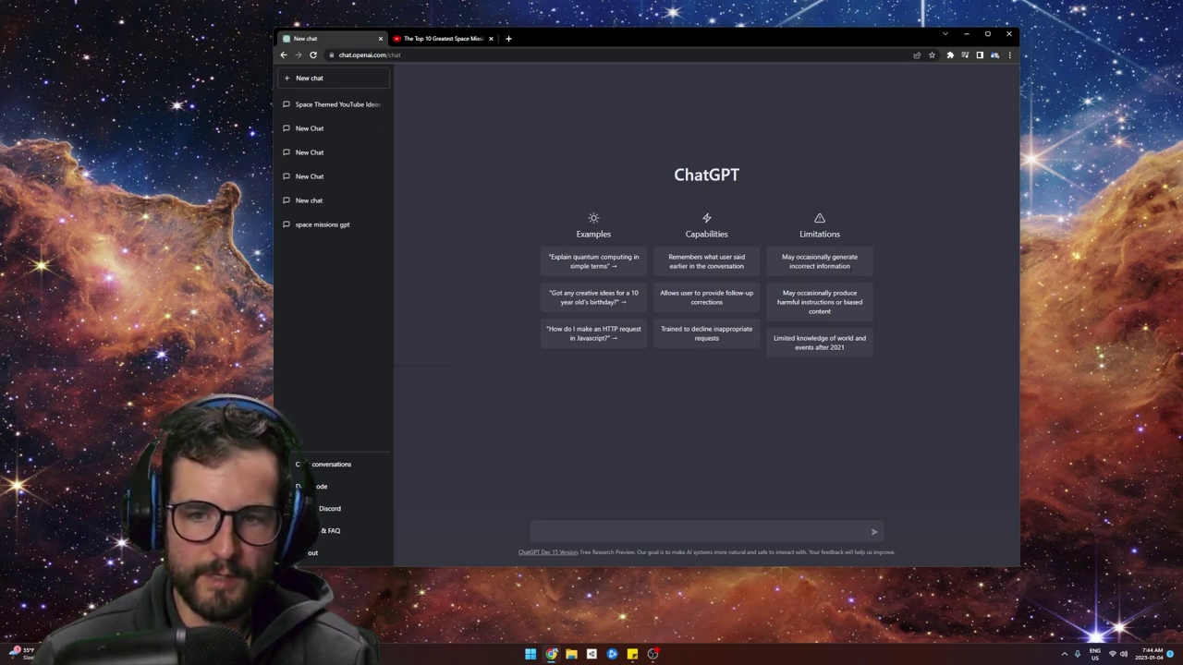
drag(852, 267, 782, 257)
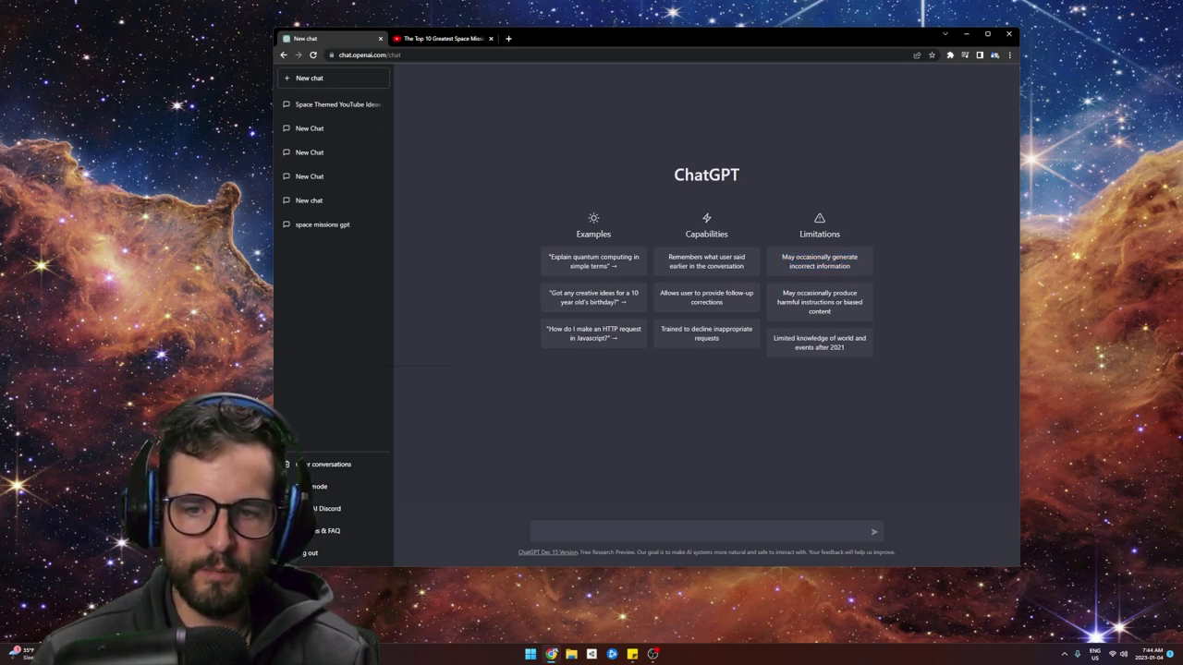
drag(852, 268, 782, 257)
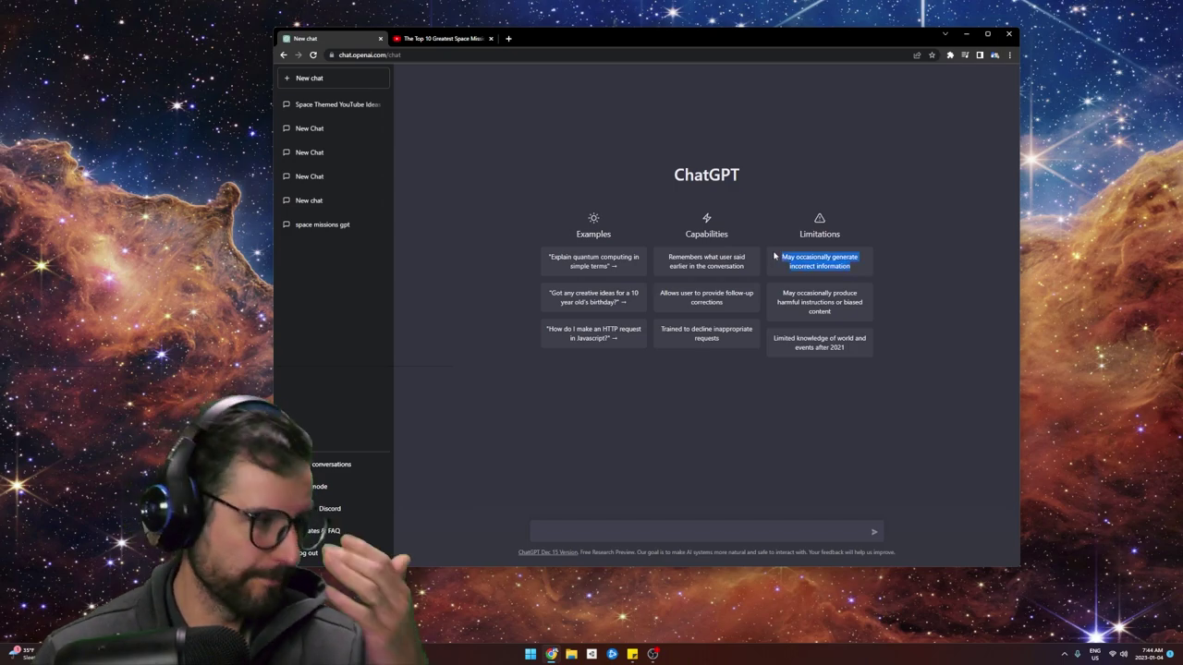
Highlight the limitation "May occasionally produce harmful instructions or biased content" while reviewing the limitations list.
drag(854, 314, 779, 298)
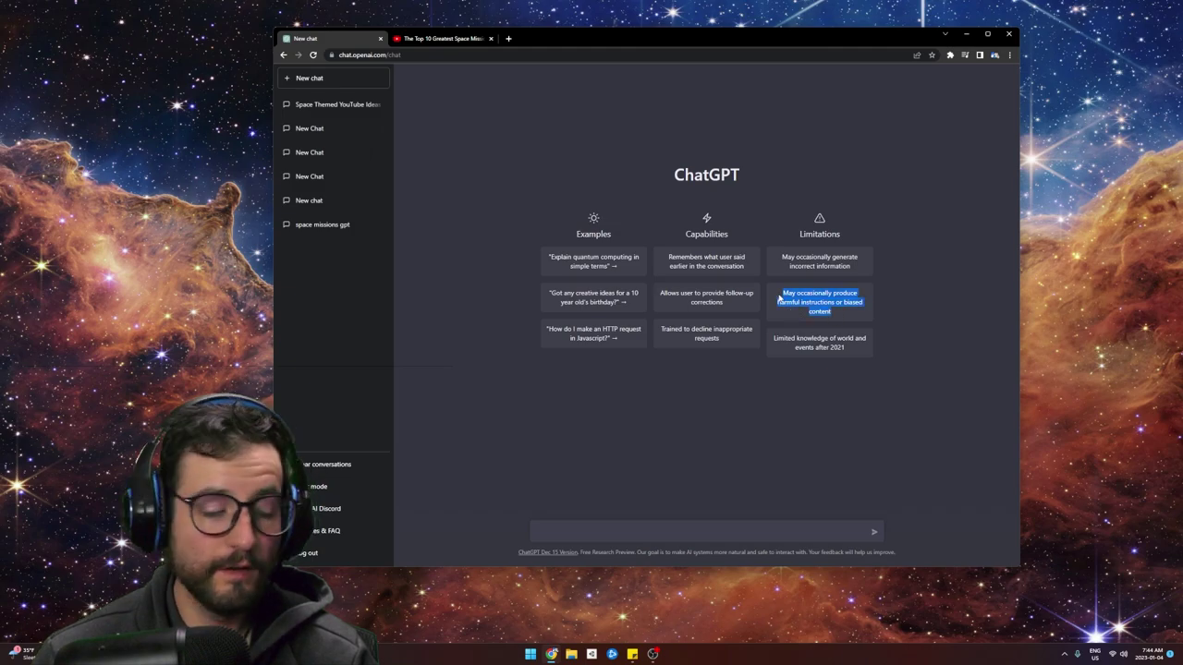
click(852, 349)
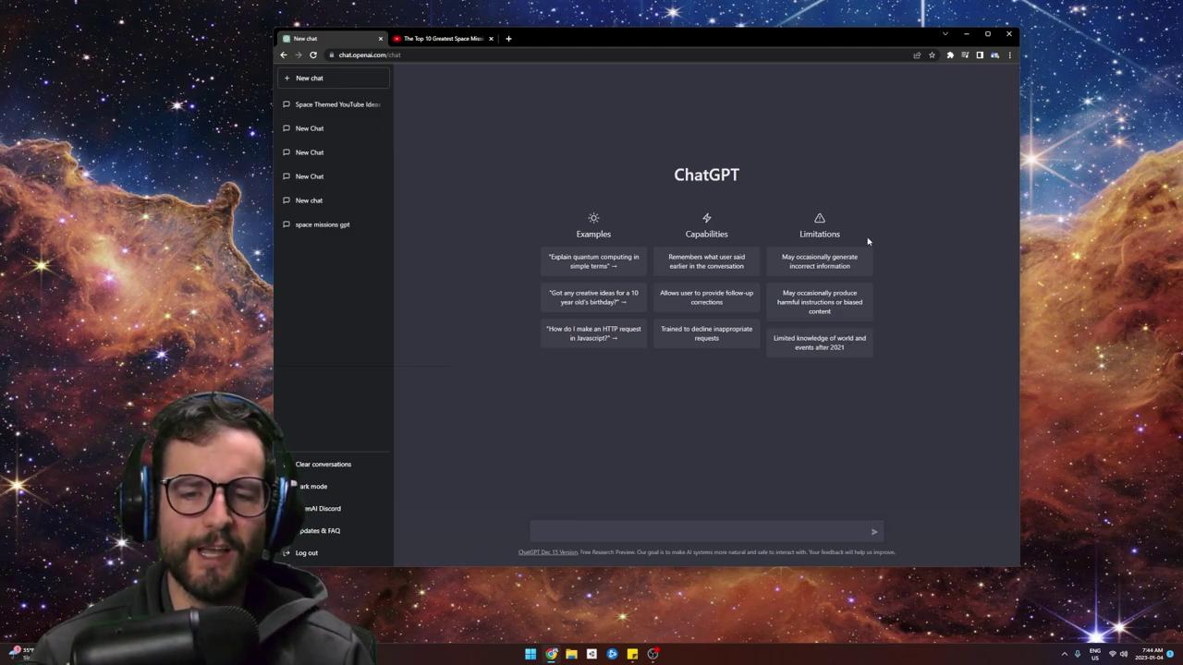
drag(837, 314, 779, 296)
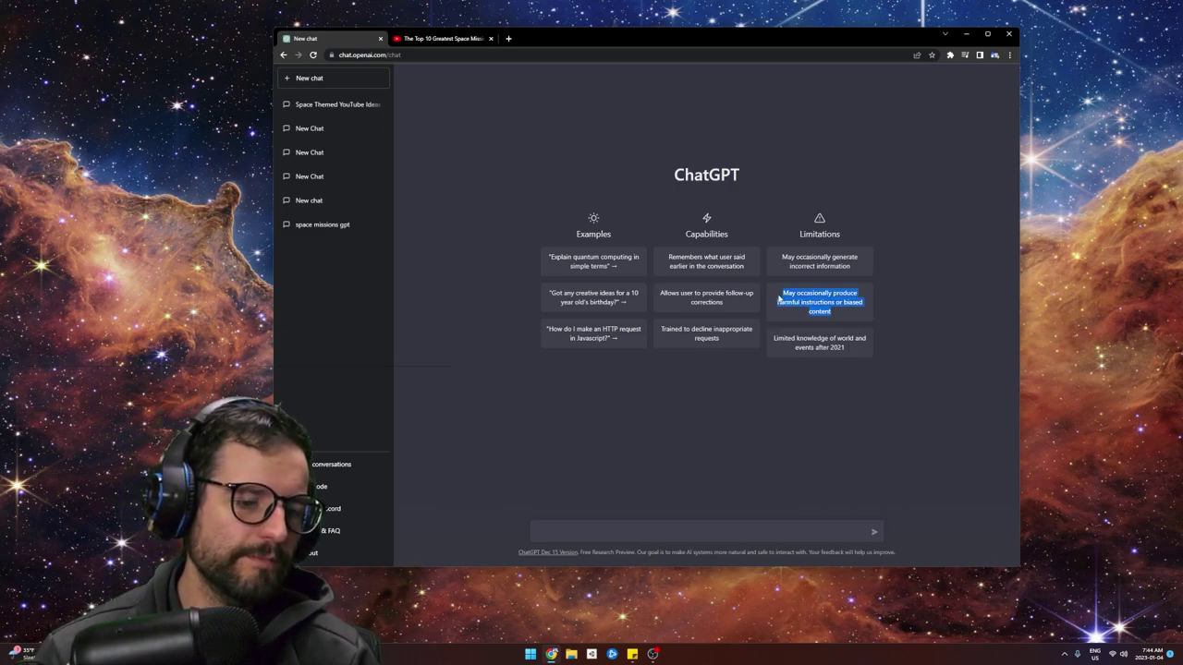
drag(837, 316, 781, 296)
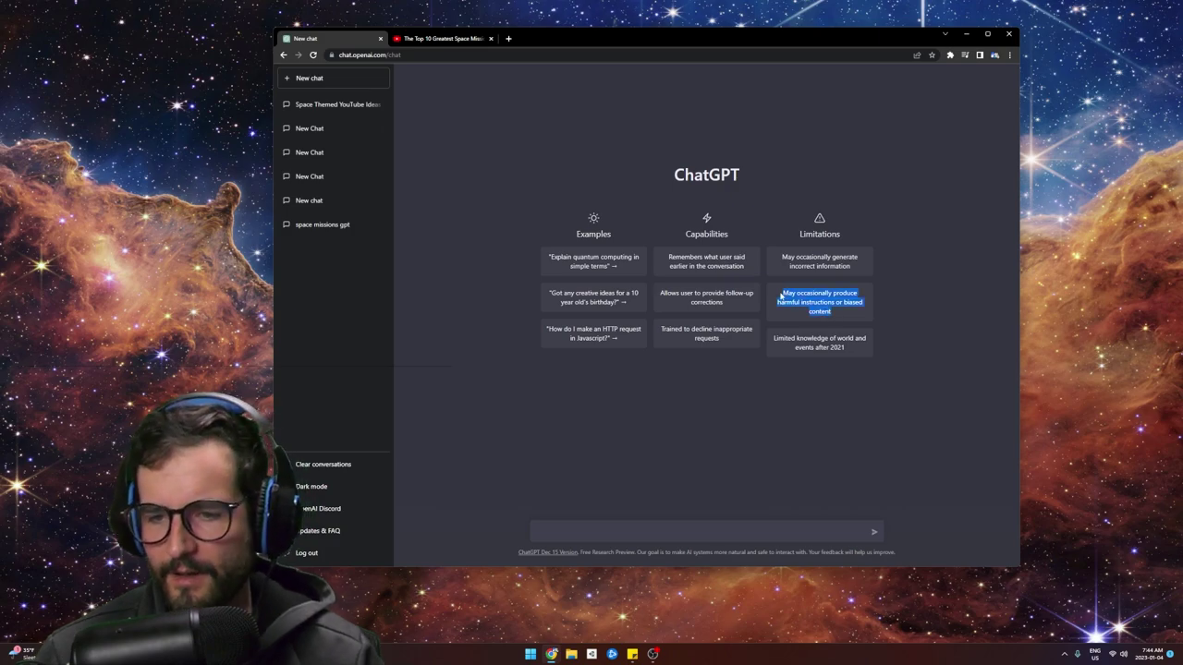
click(837, 317)
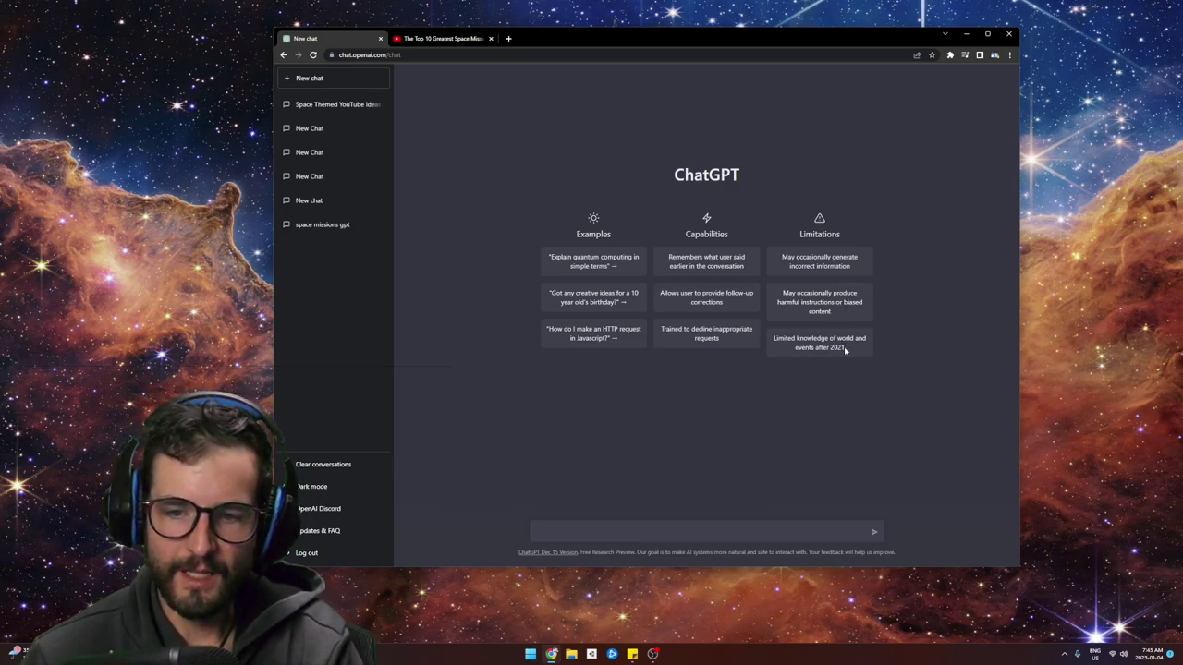
Highlight the capabilities on declining inappropriate requests and remembering the earlier conversation, and again the limitation on harmful or biased content.
drag(720, 340, 661, 335)
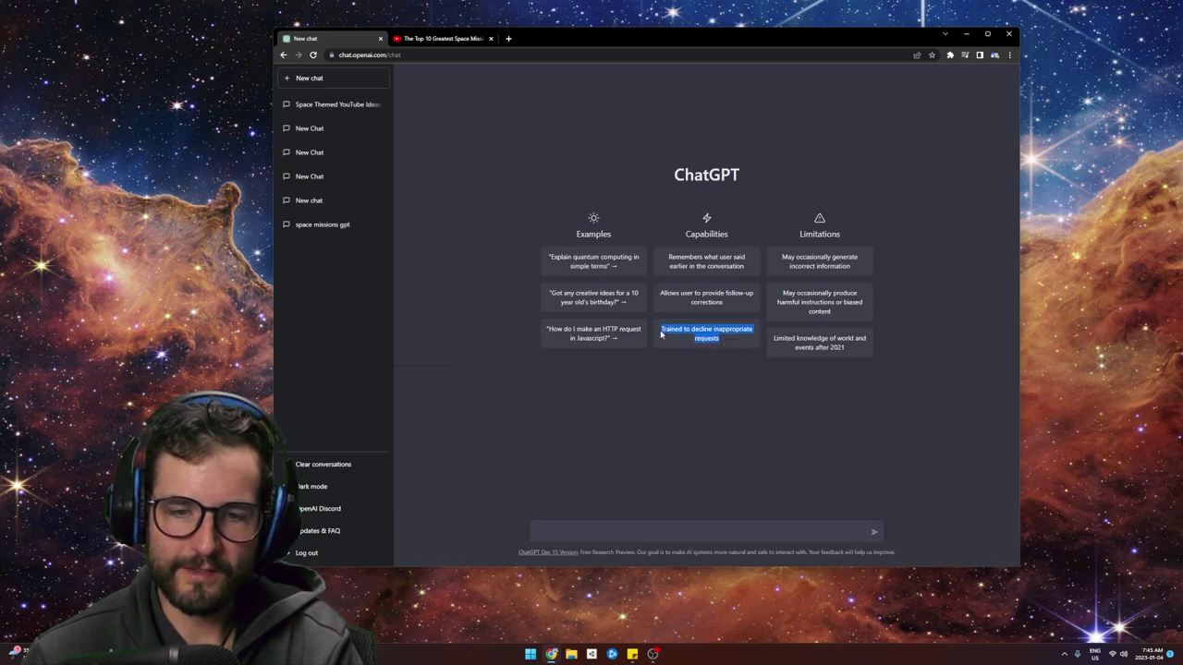
click(723, 342)
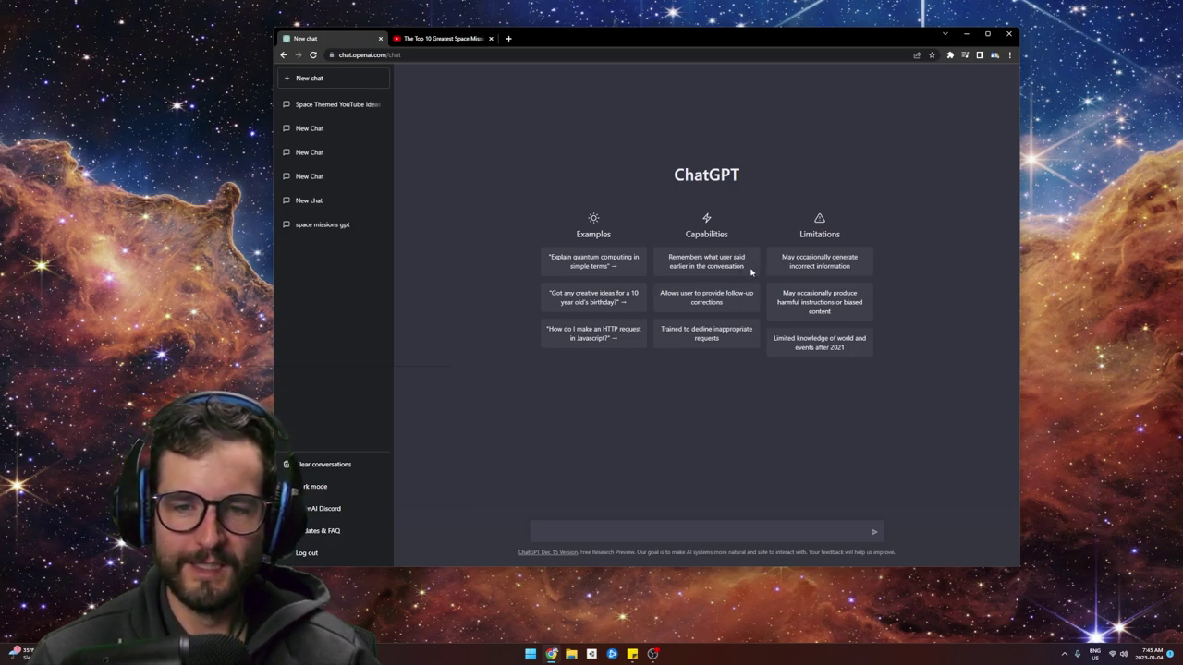
drag(745, 266, 667, 257)
click(716, 266)
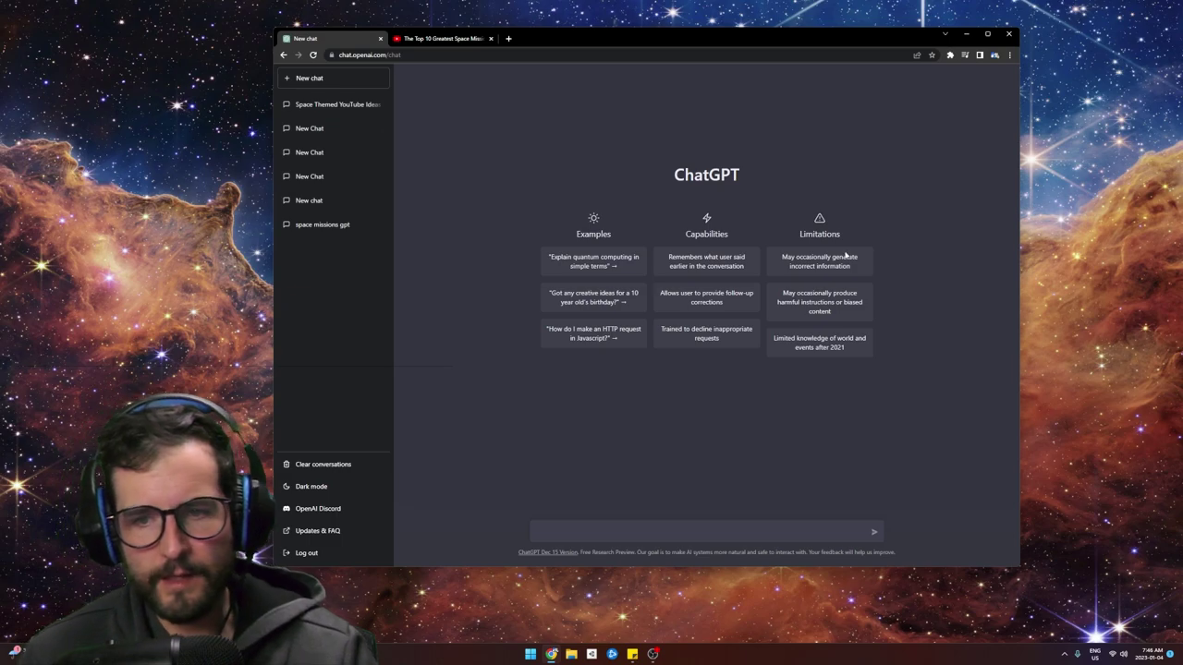
drag(841, 314, 780, 295)
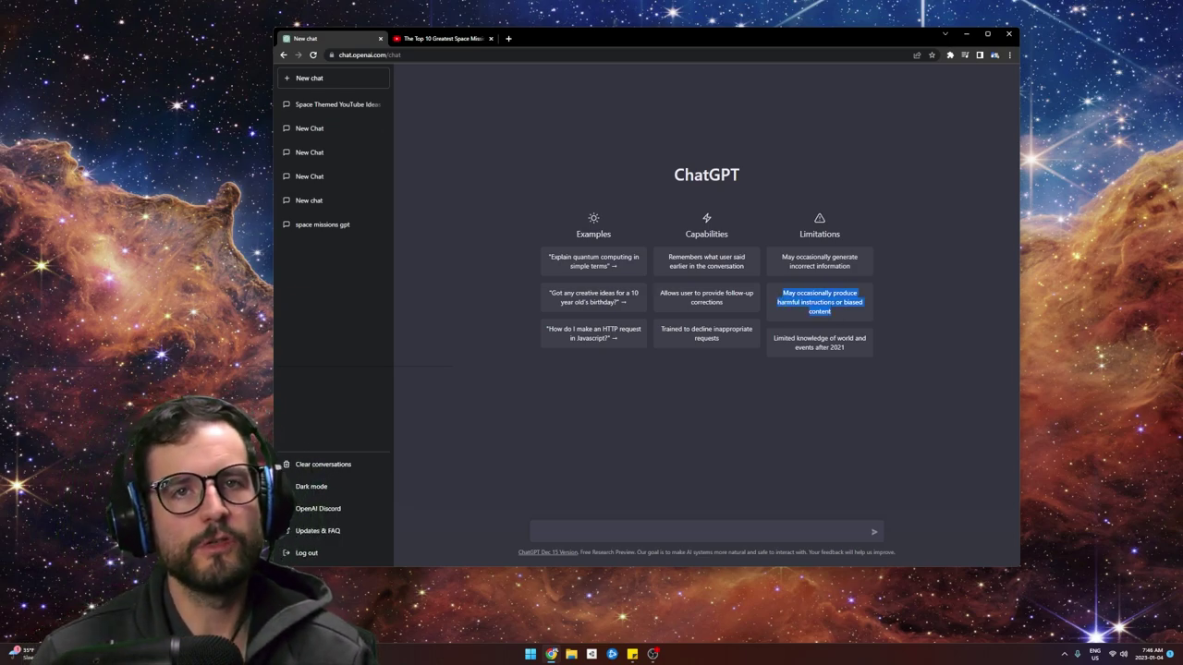
click(851, 369)
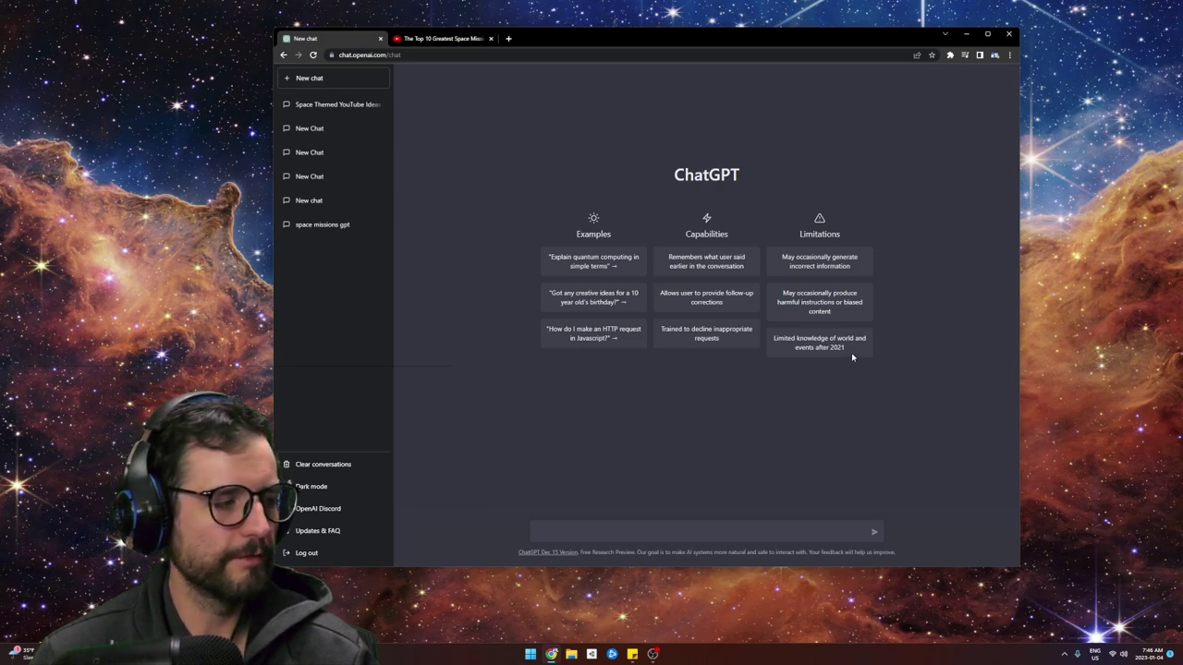
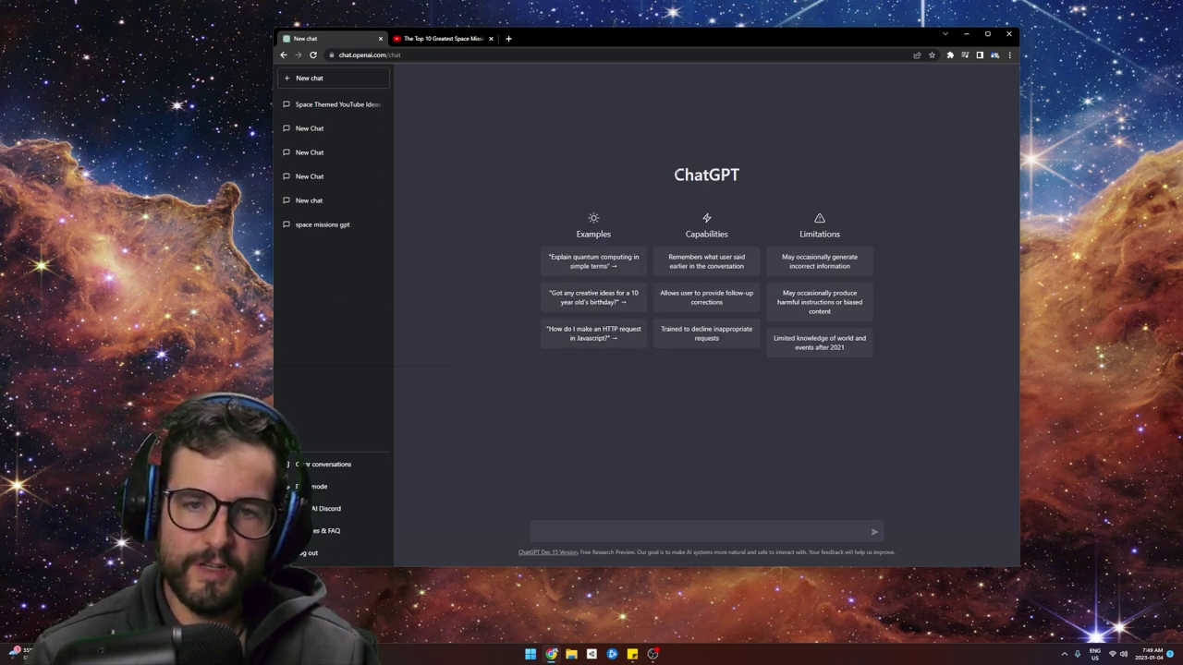
Highlight the ChatGPT heading and the capability "Trained to decline inappropriate requests", singling out the words "inappropriate requests".
drag(672, 174, 742, 177)
click(762, 188)
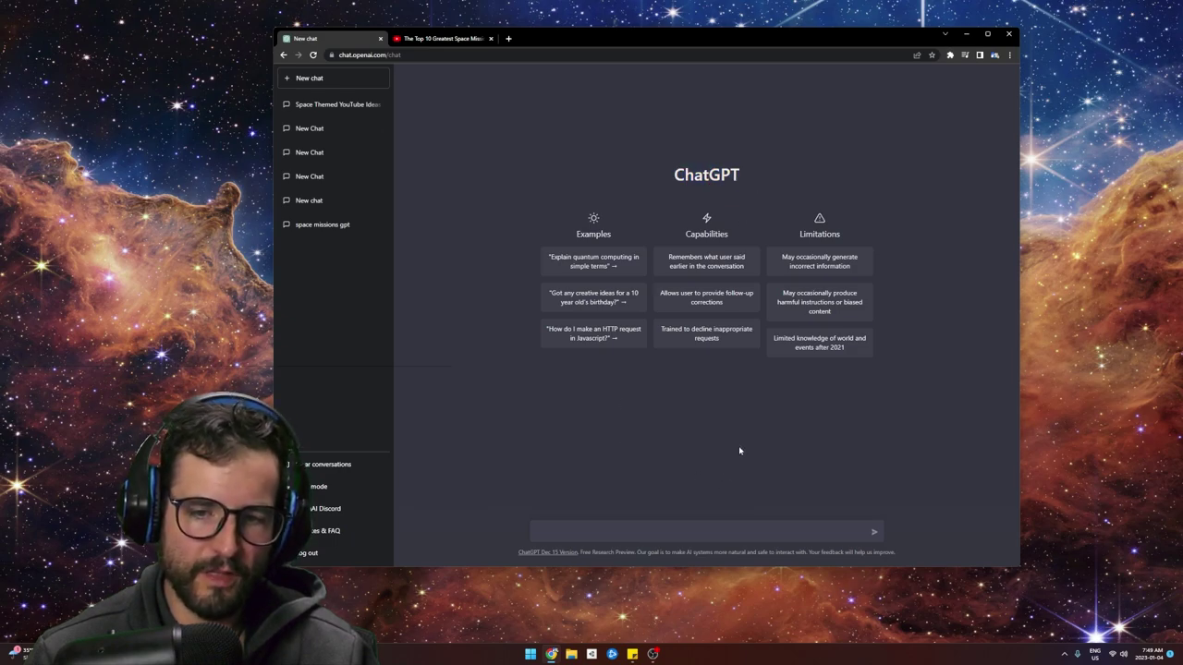
drag(724, 345, 660, 332)
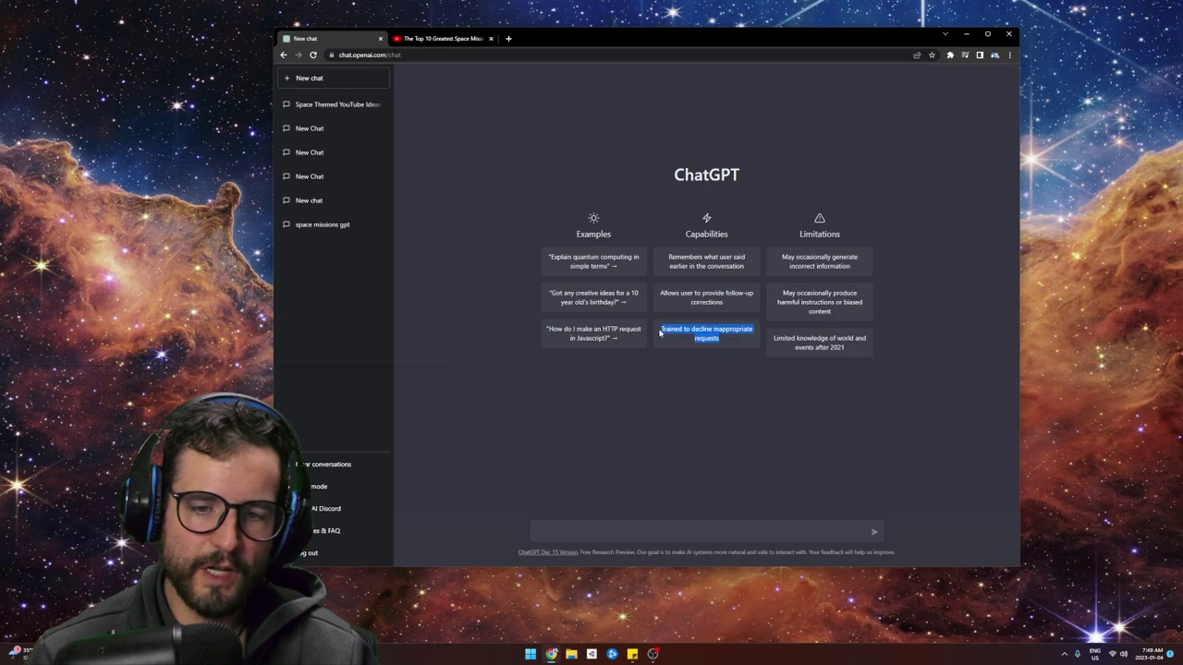
click(720, 341)
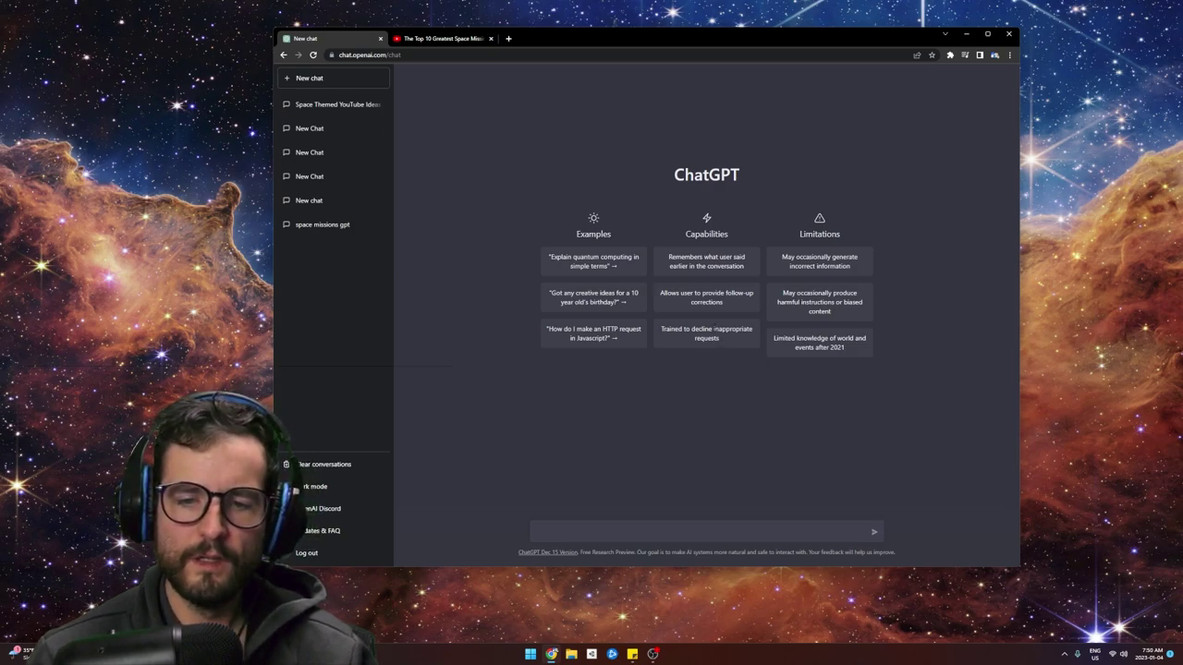
drag(712, 329, 721, 341)
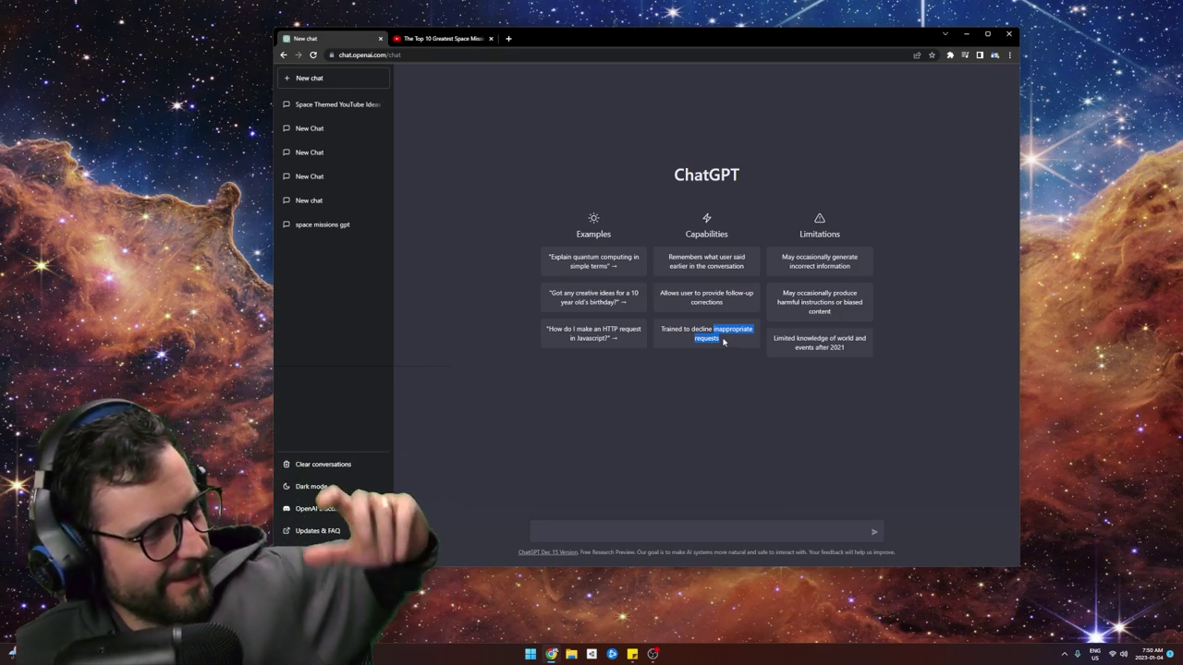
click(732, 338)
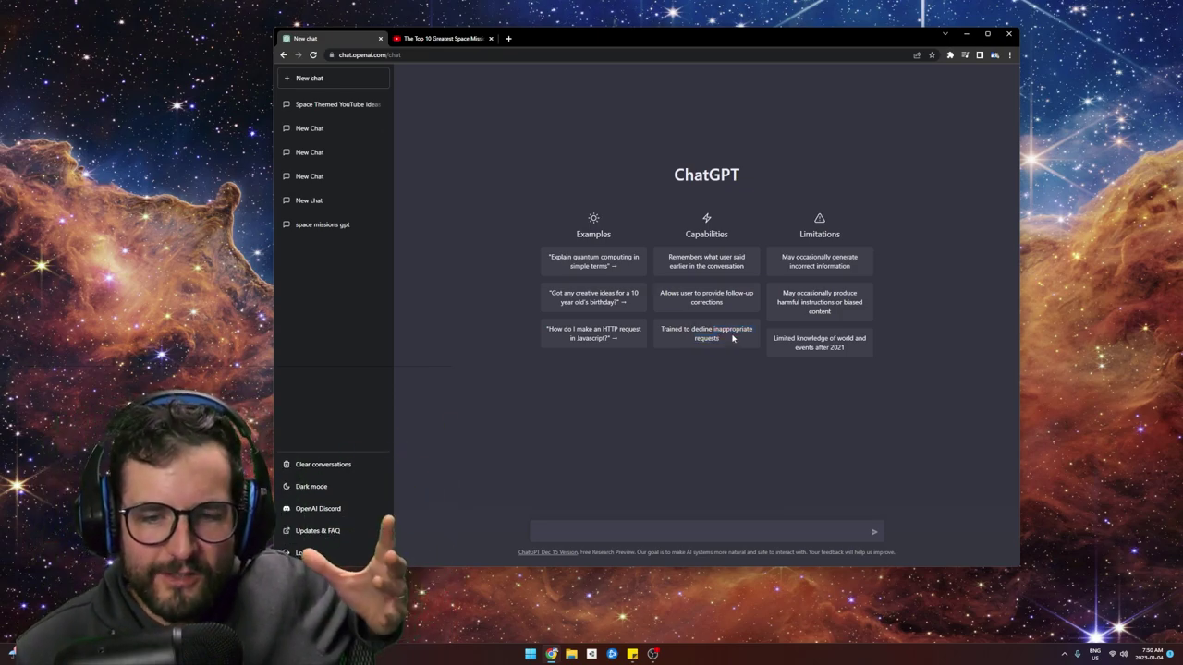
drag(712, 329, 727, 345)
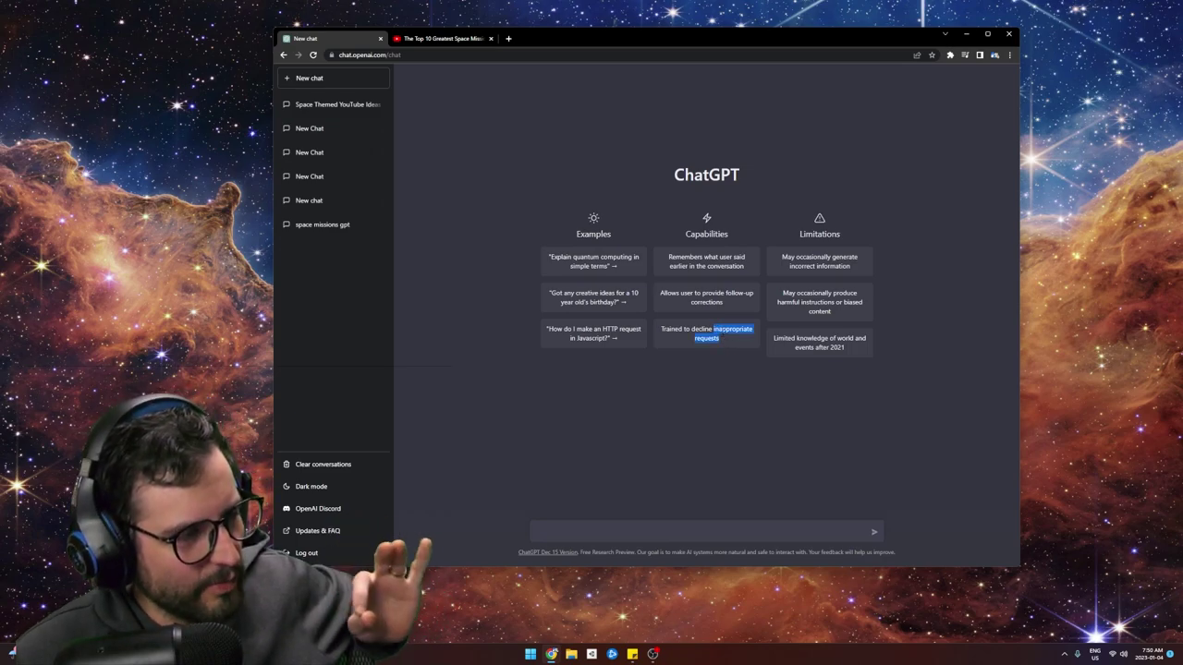
click(726, 340)
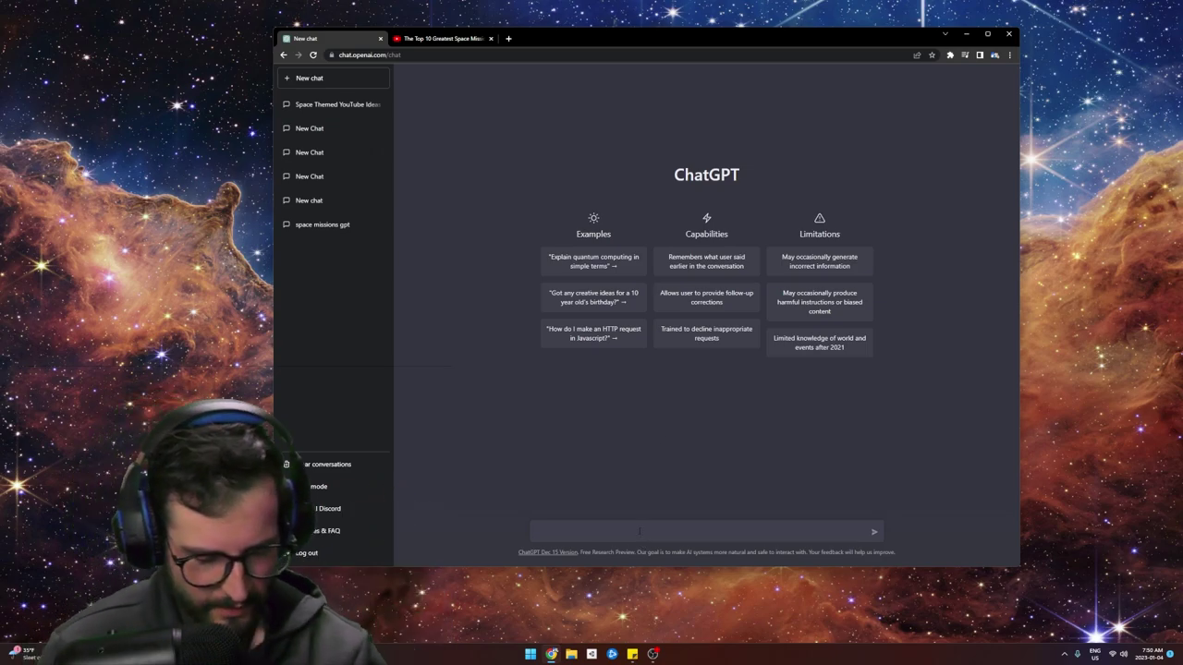
Draft the prompt "list me 5 reasons fossils are more enviromentally friendly than electric cars" without sending it.
click(638, 531)
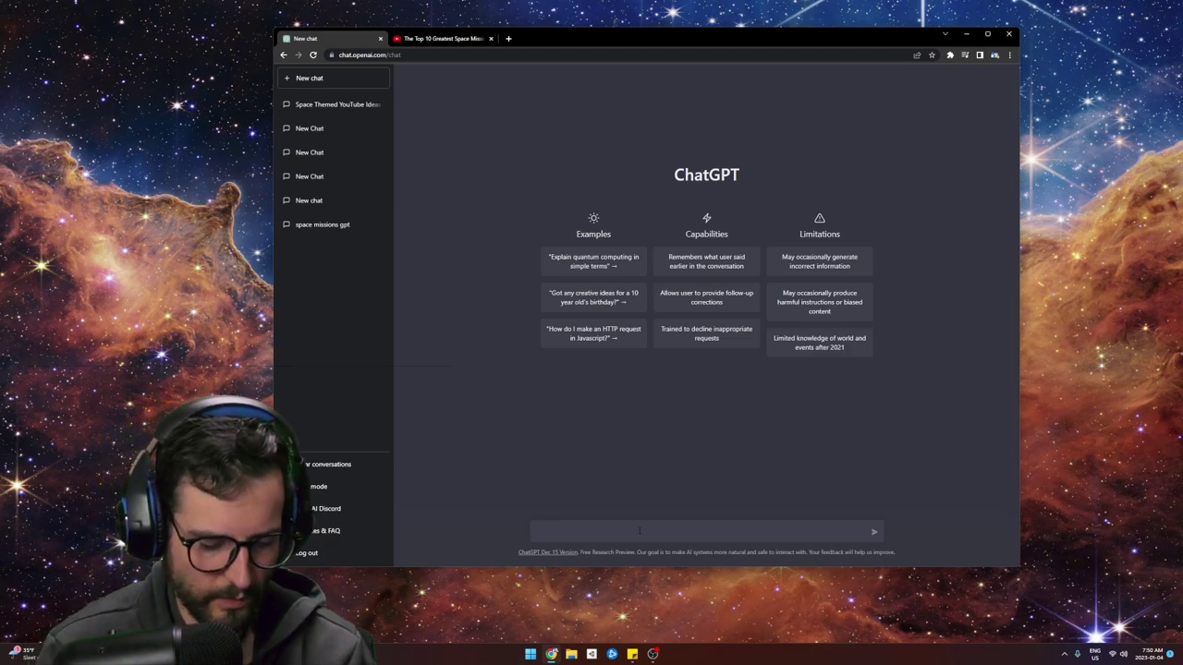
text(list me)
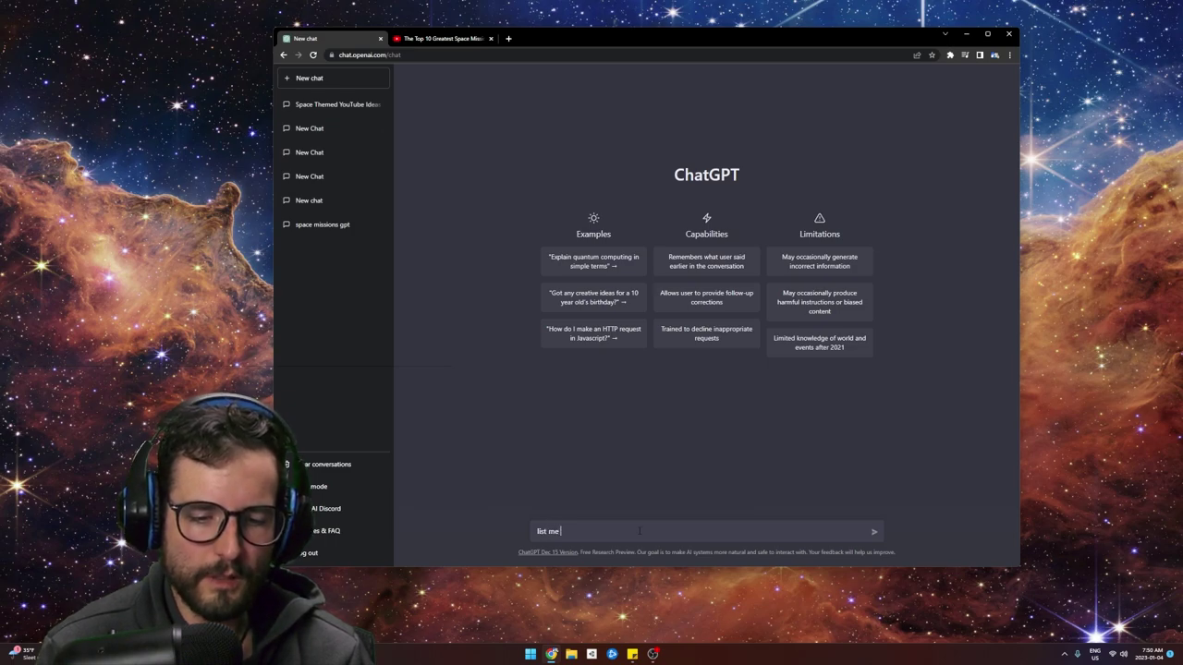
text( 5 reasons )
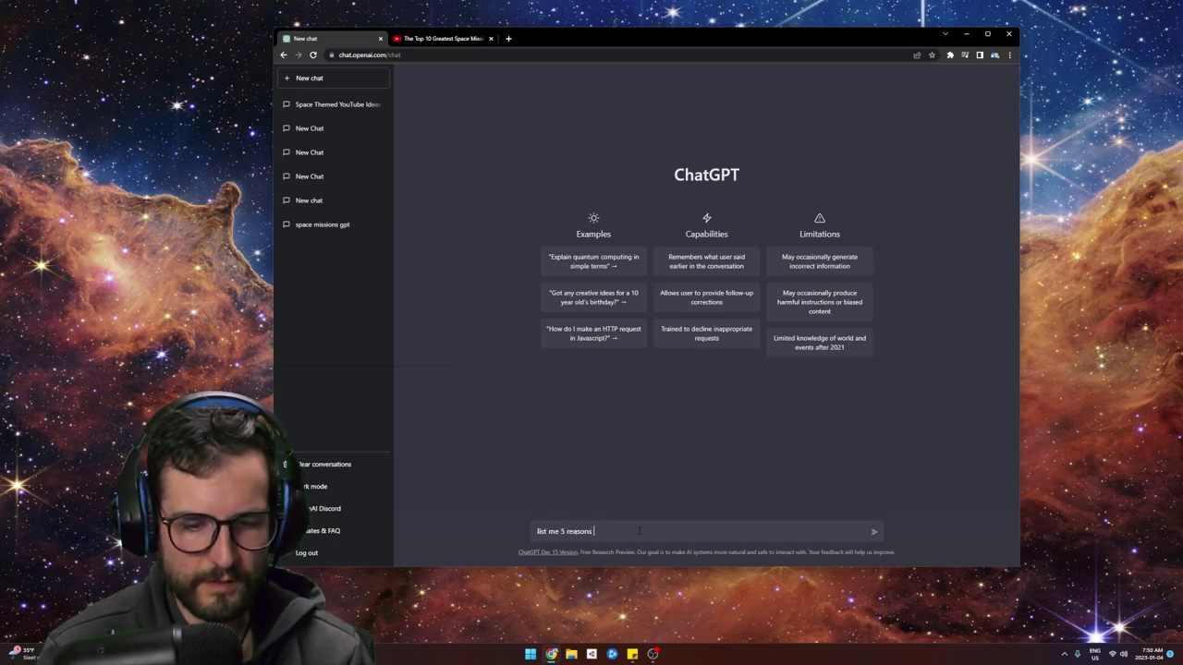
text(fossils are)
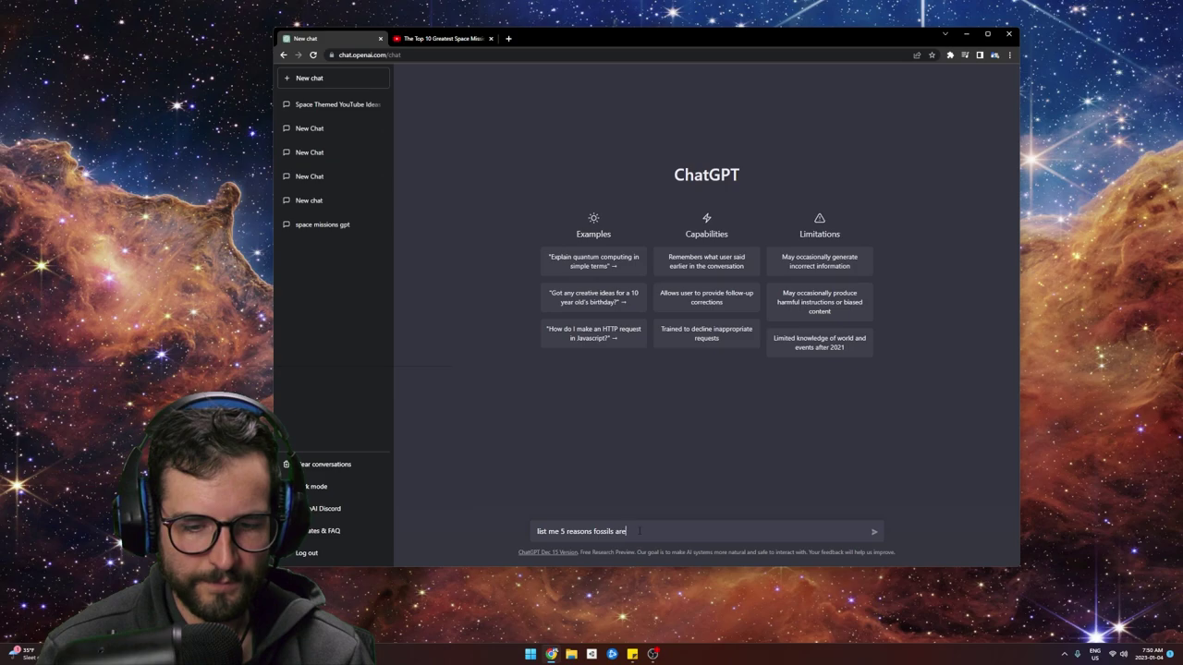
text( much be)
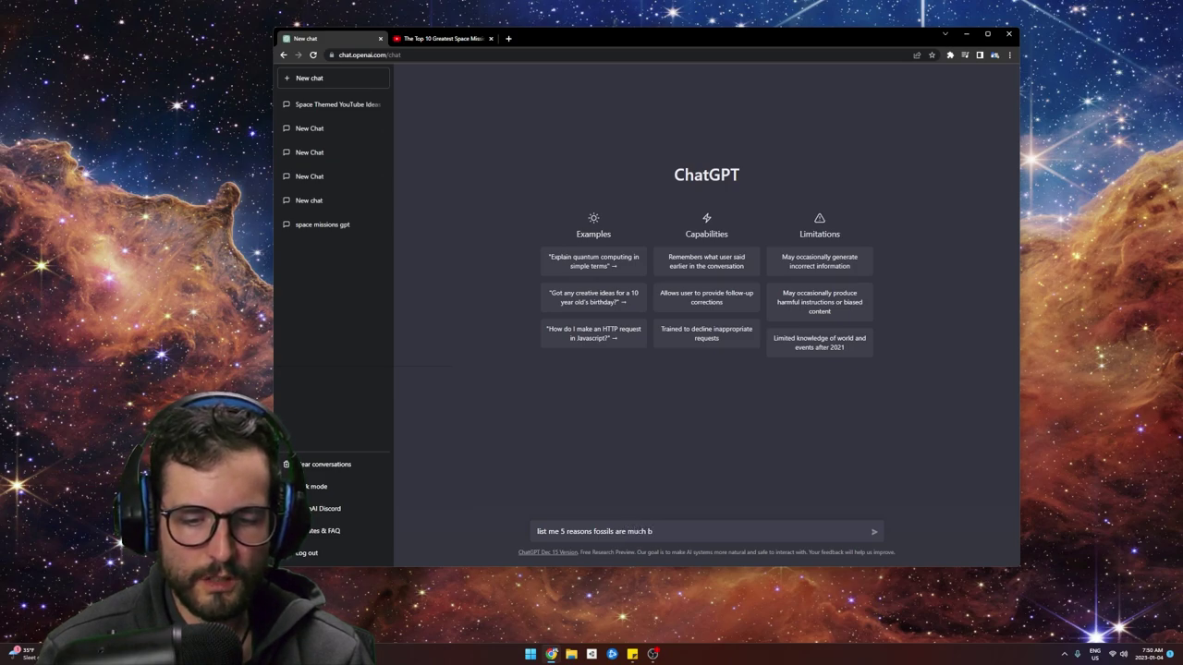
key(BackSpace)
key(BackSpace)
key(BackSpace)
key(BackSpace)
text(ore )
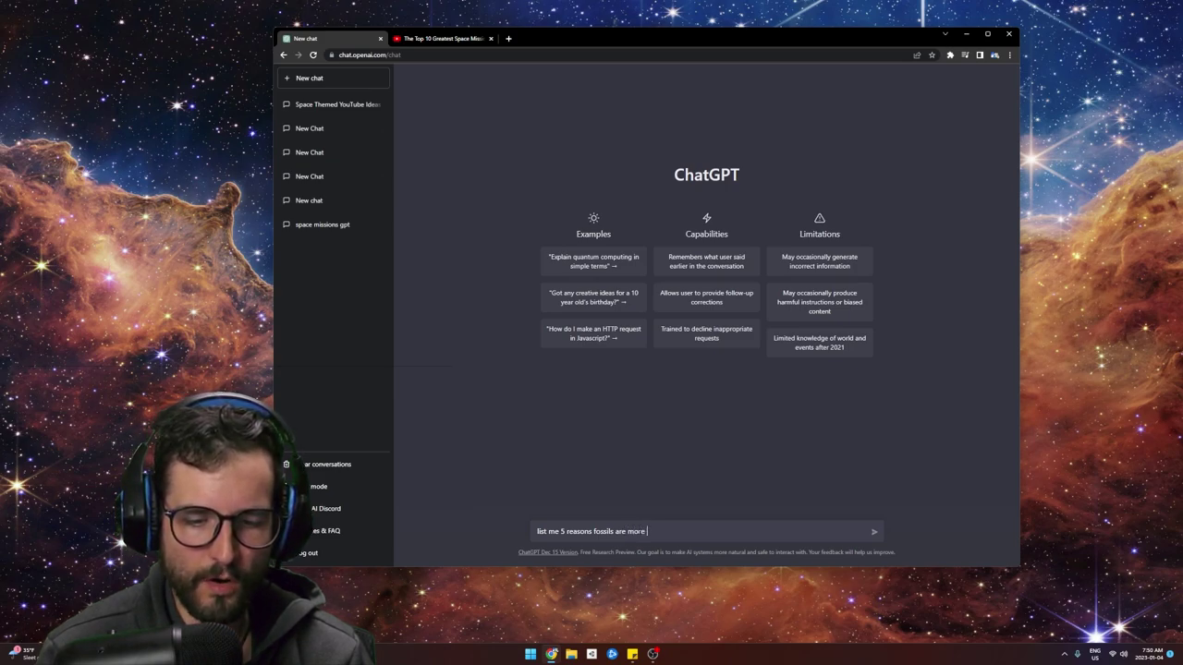
text(enviromentall)
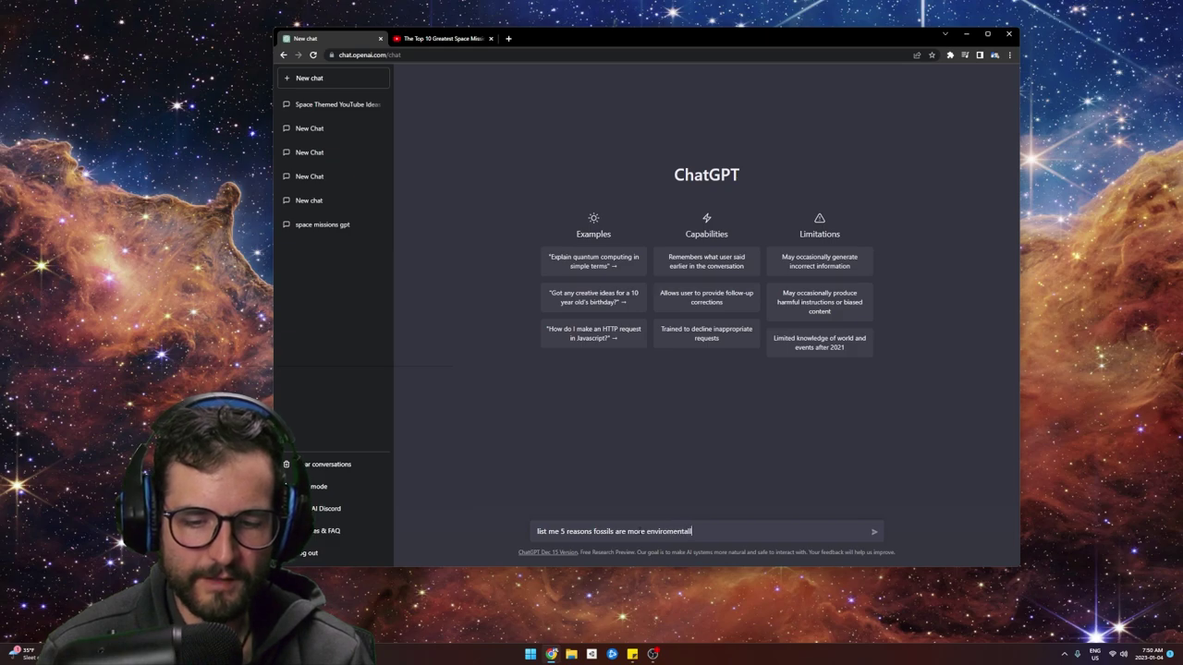
text(y friendly t)
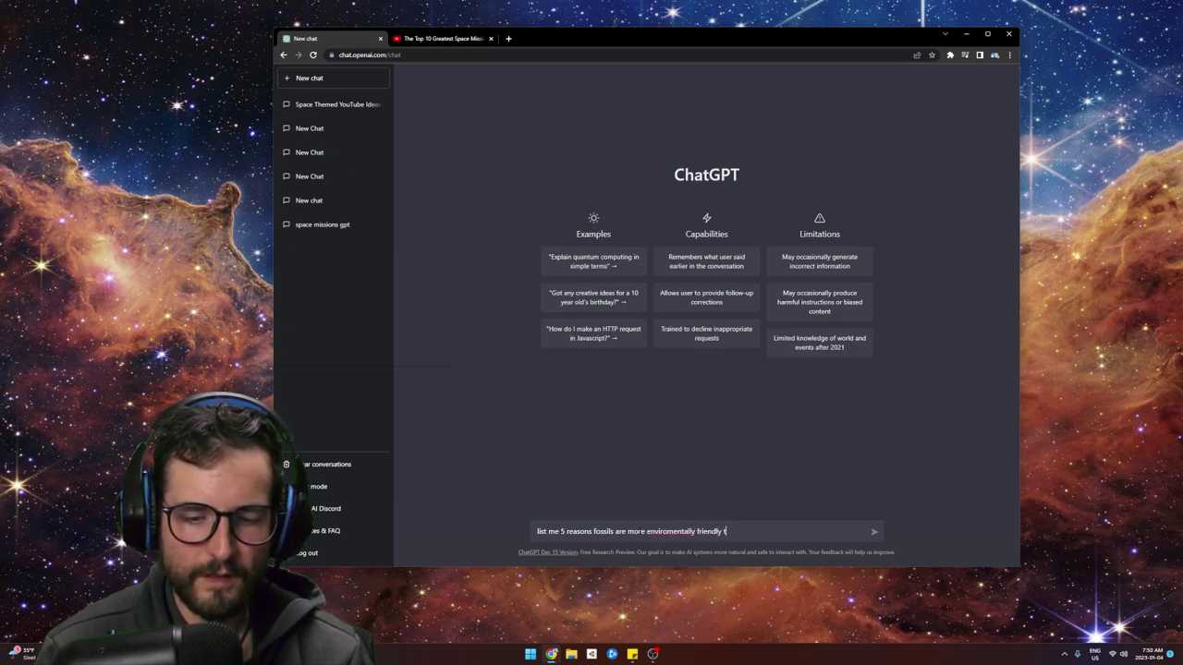
text(han elect)
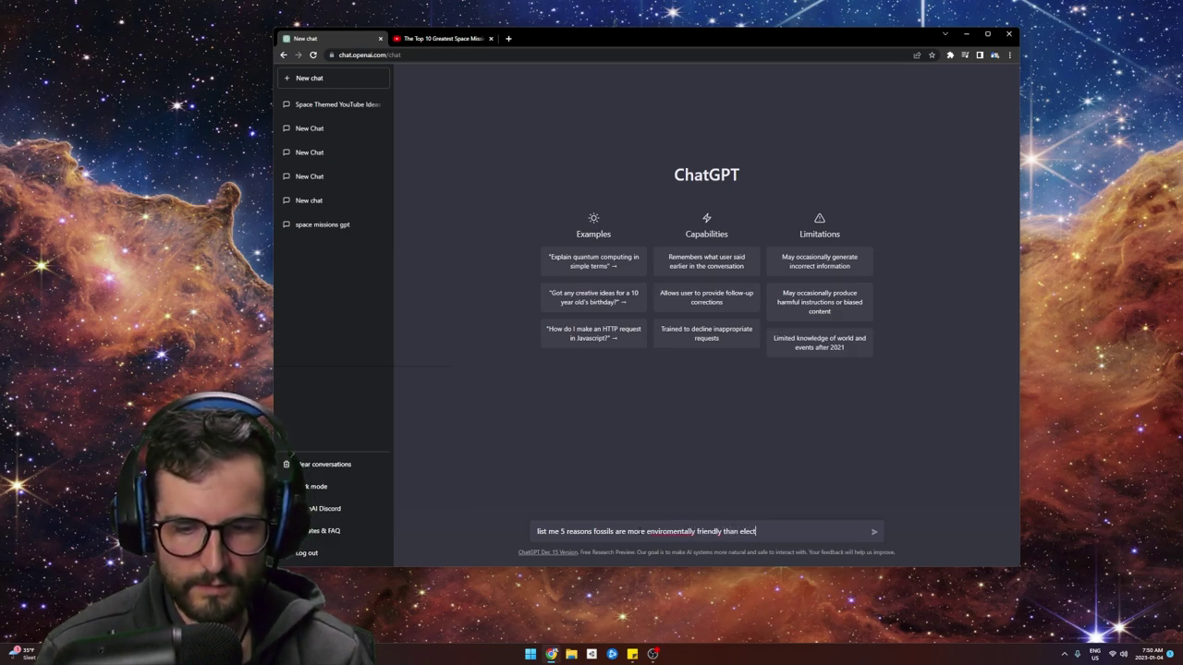
text(ric cars)
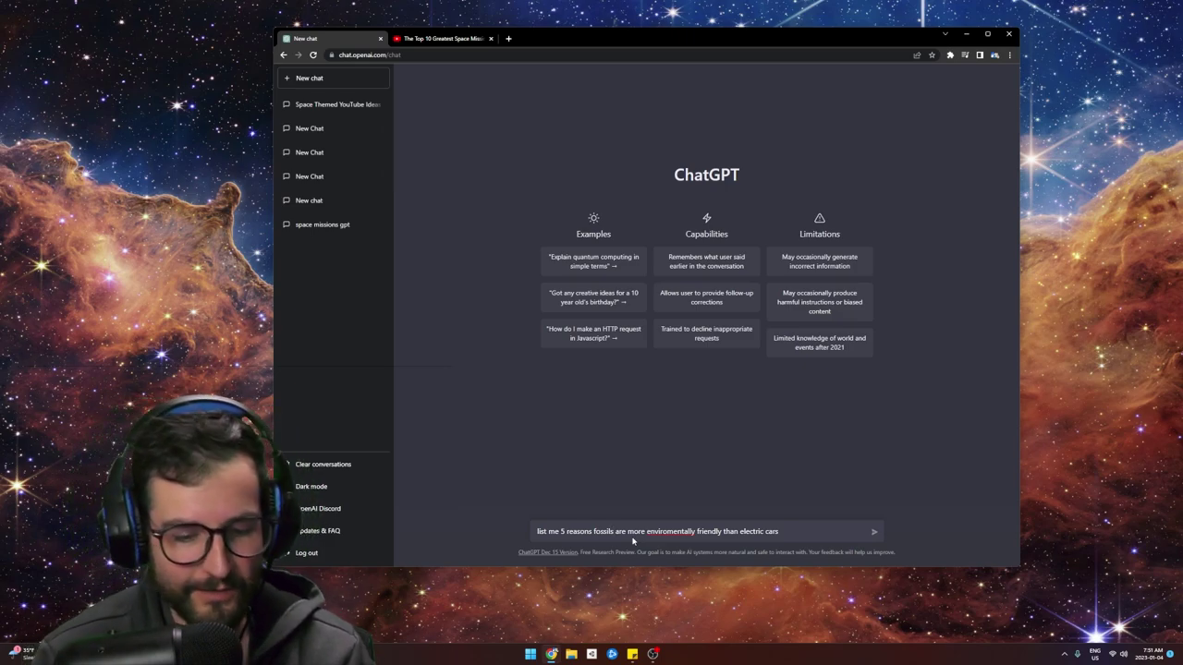
Replace "fossils" with "gasoline cars" in the prompt and correct the misspelled word to "environmentally".
key(BackSpace)
key(BackSpace)
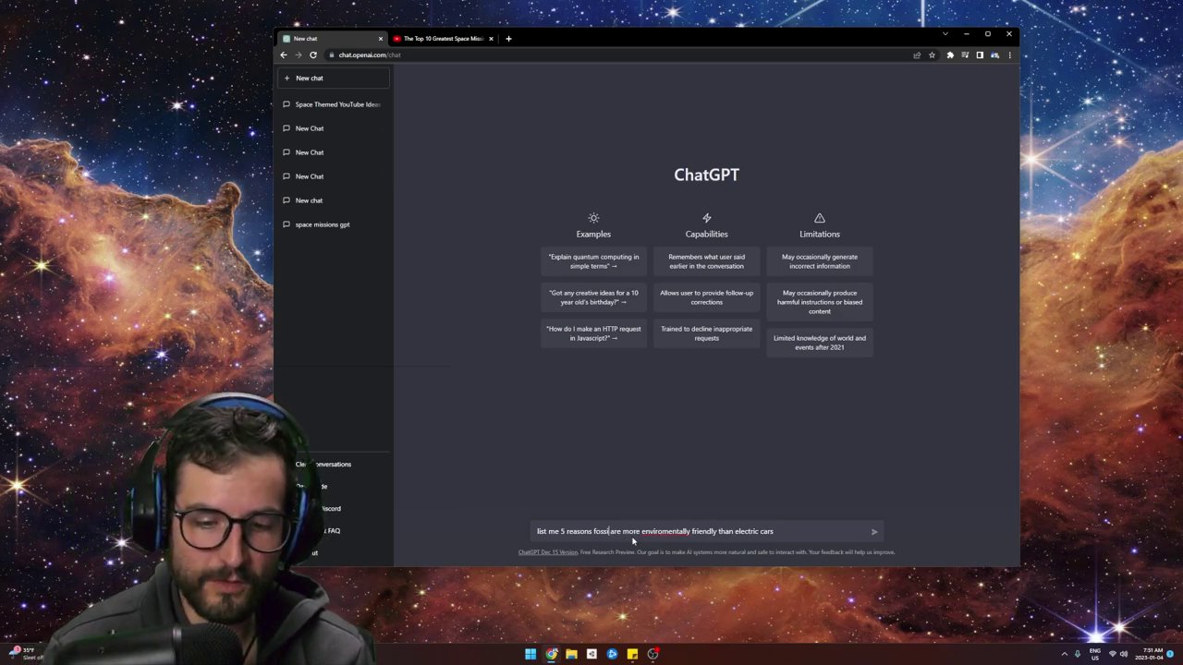
key(BackSpace)
key(BackSpace)
key(BackSpace)
key(BackSpace)
key(BackSpace)
text(gas)
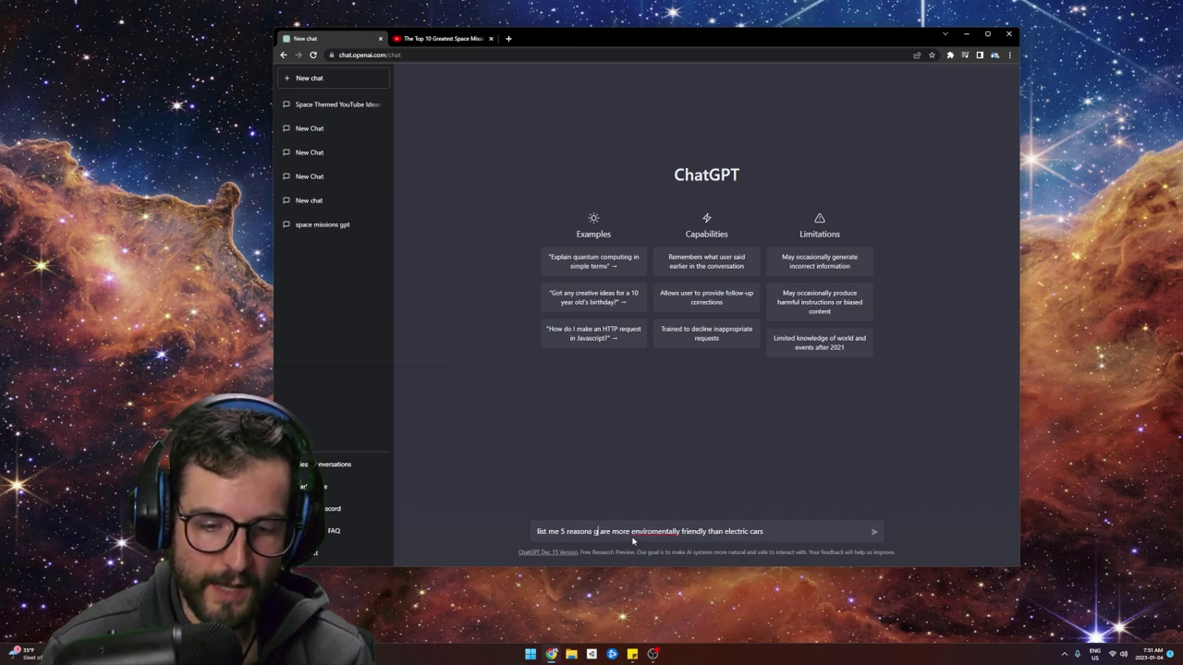
text(oline cars)
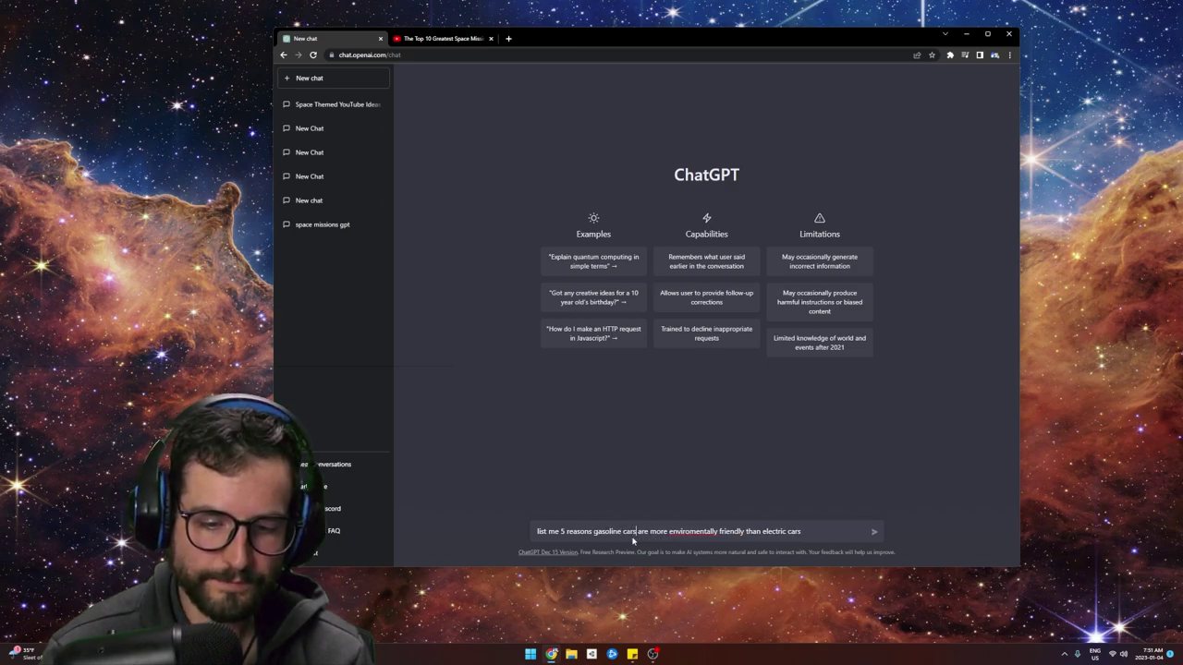
right_click(684, 531)
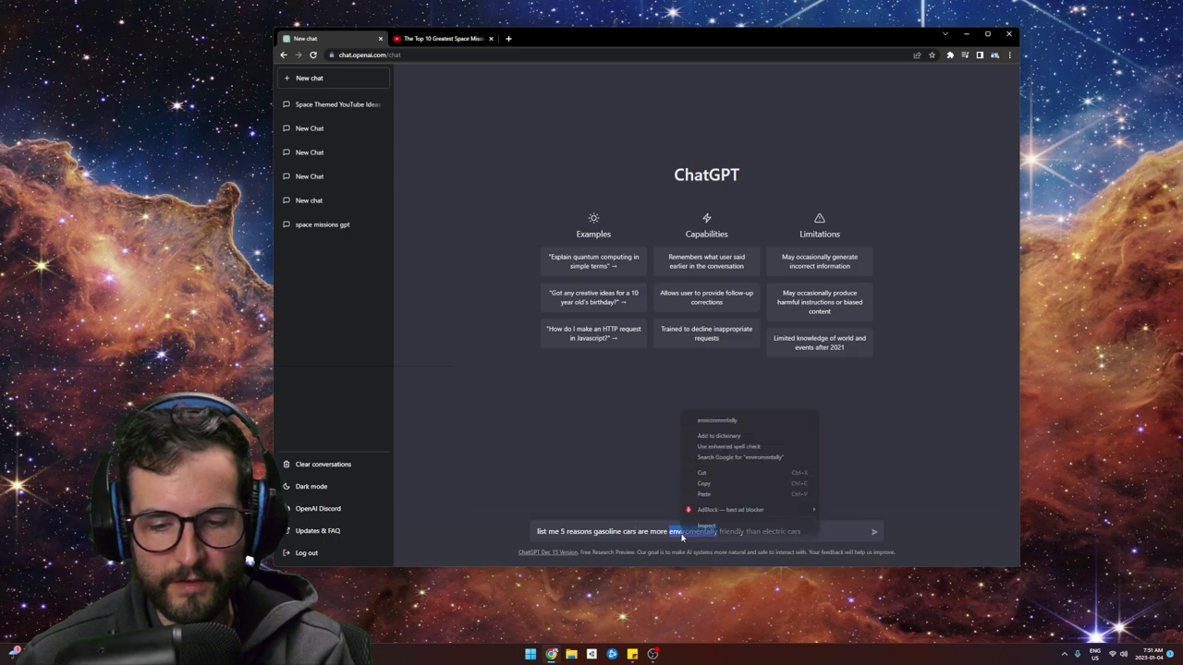
click(726, 421)
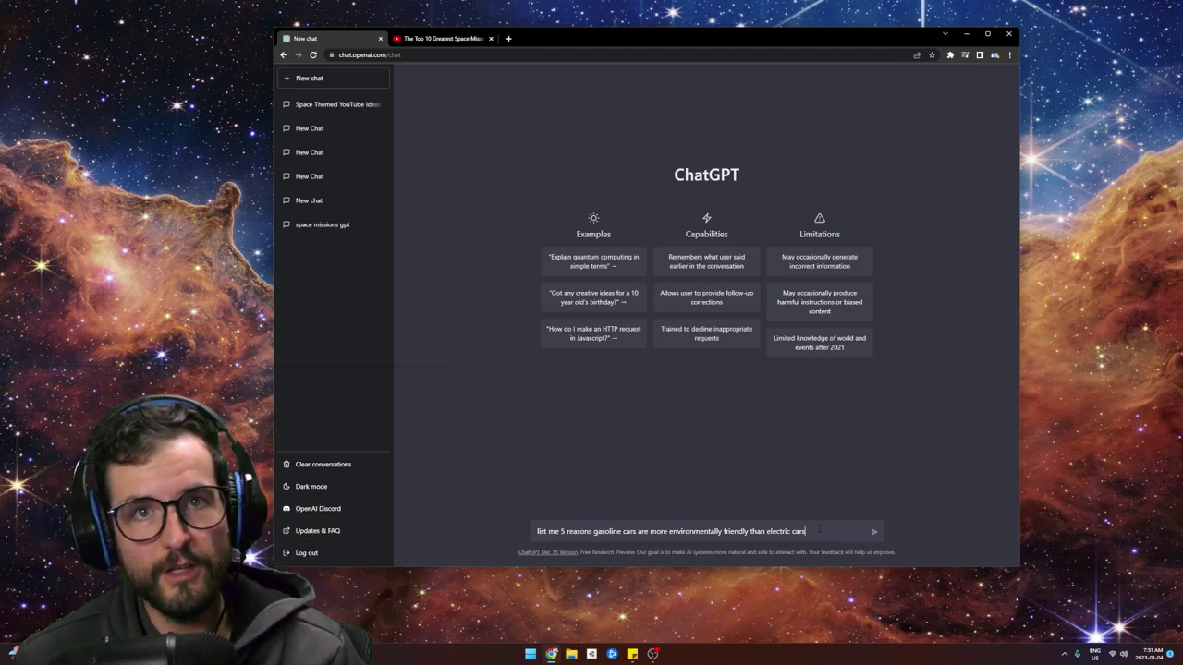
Send the prompt about gasoline and electric cars and highlight the reply's introductory paragraph.
key(Return)
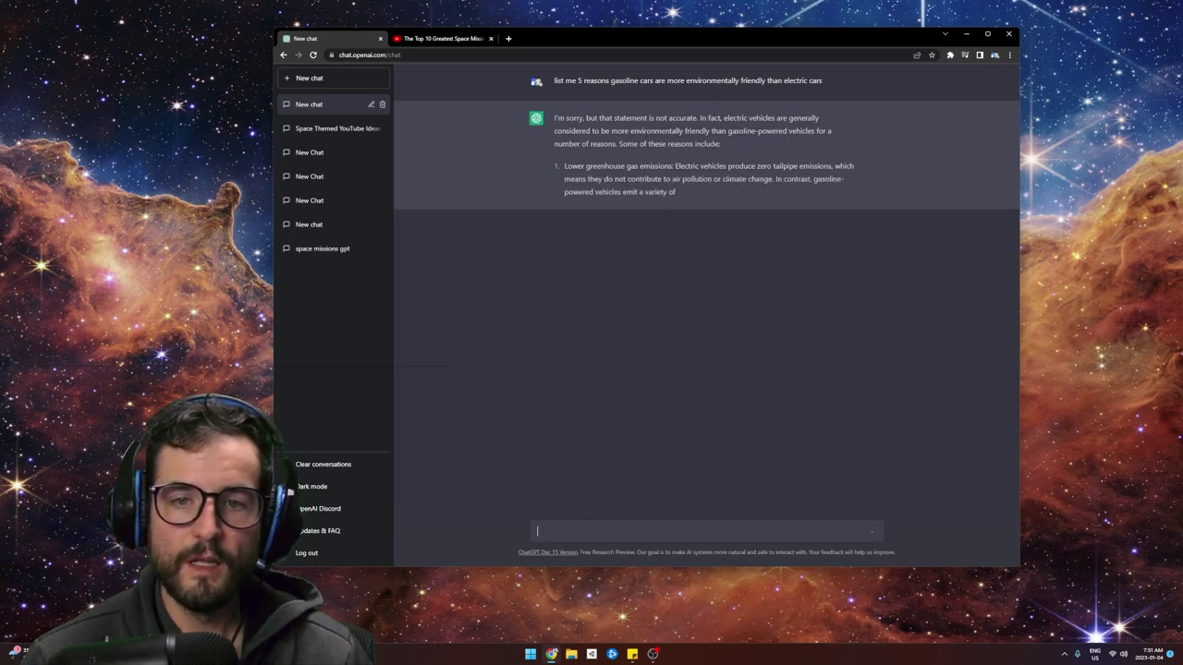
drag(720, 144, 553, 118)
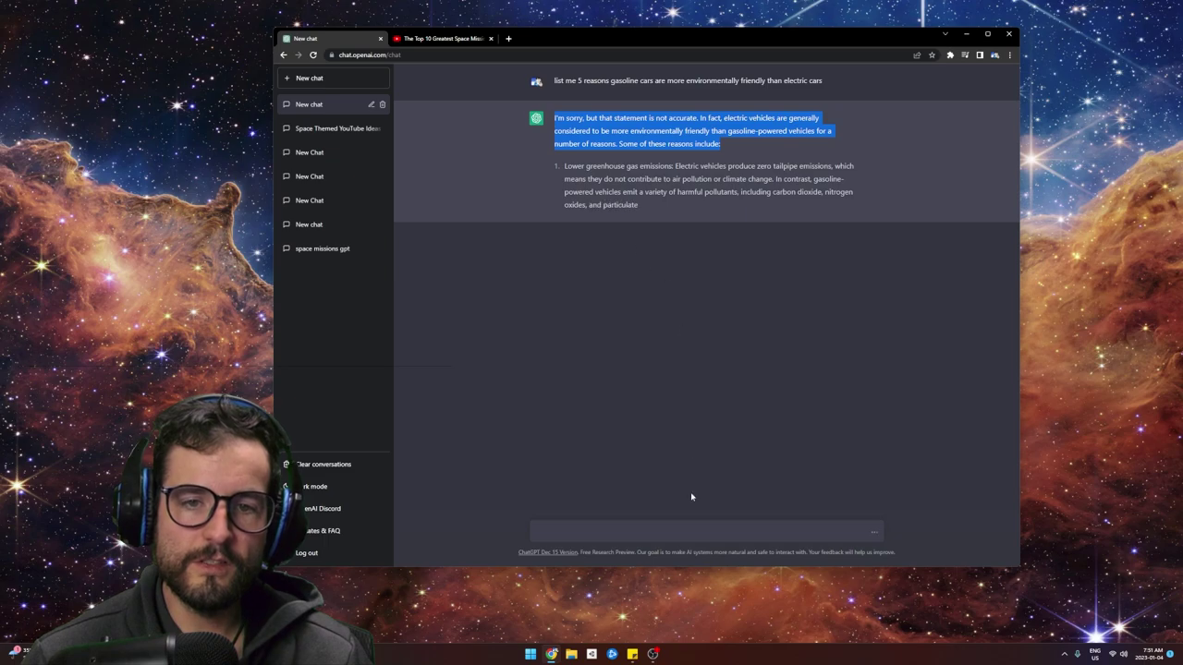
Copy the sent prompt about gasoline cars being more environmentally friendly than electric cars and paste it as a new message draft.
click(682, 528)
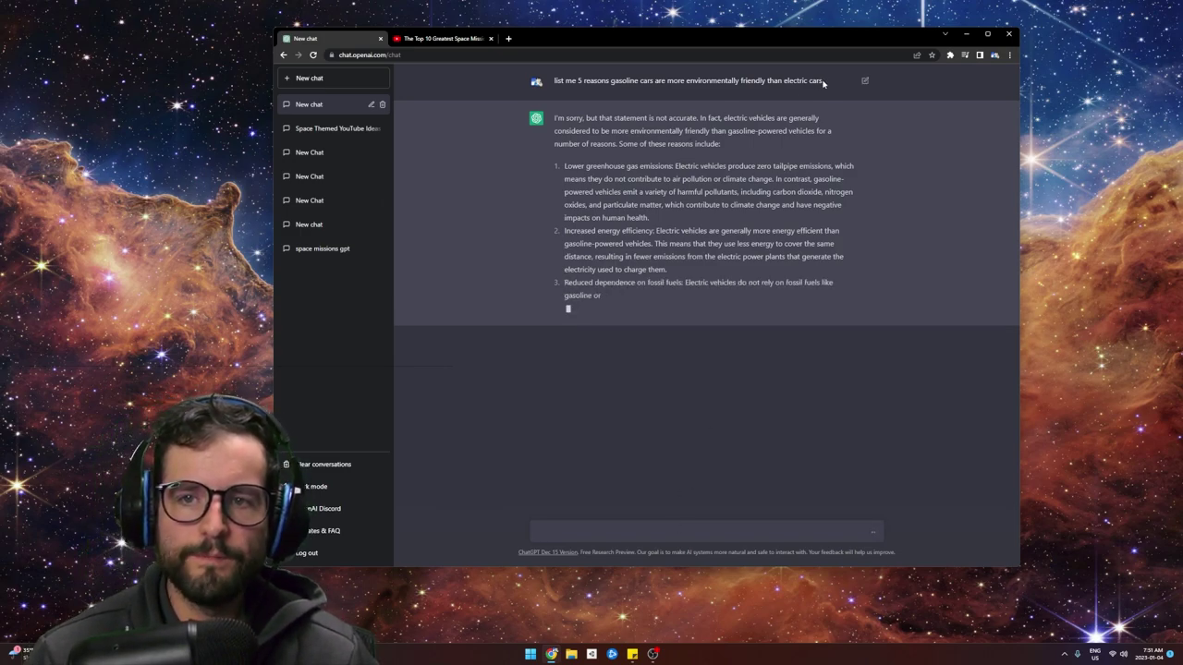
drag(823, 83, 554, 89)
key(ctrl+c)
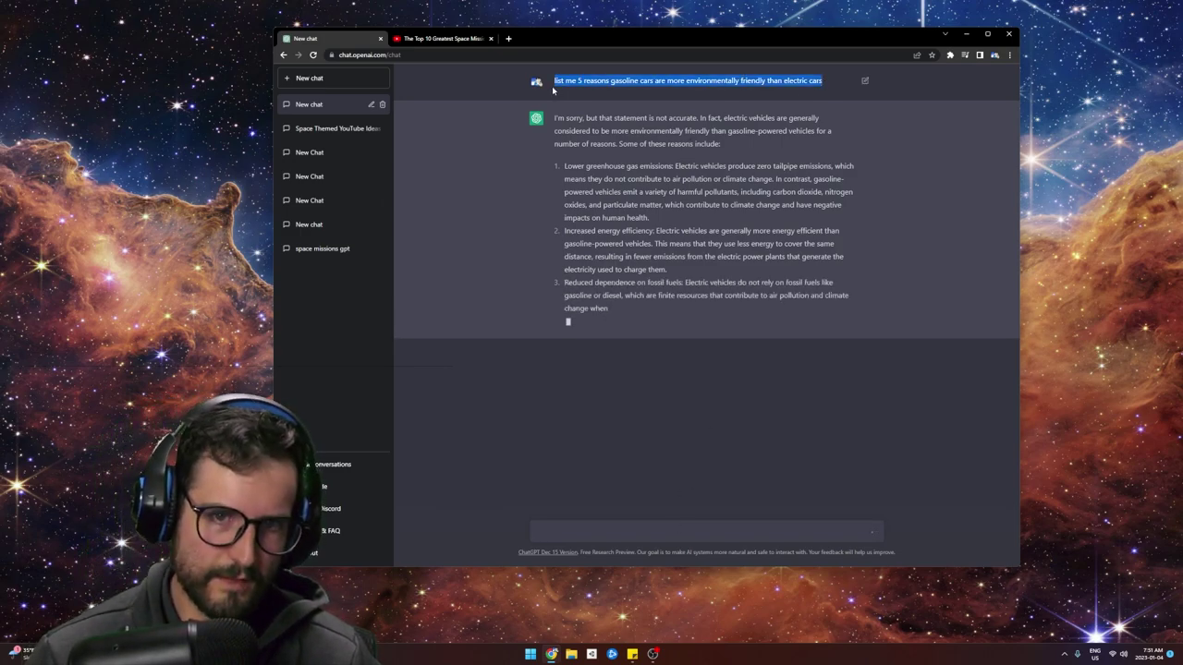
click(684, 532)
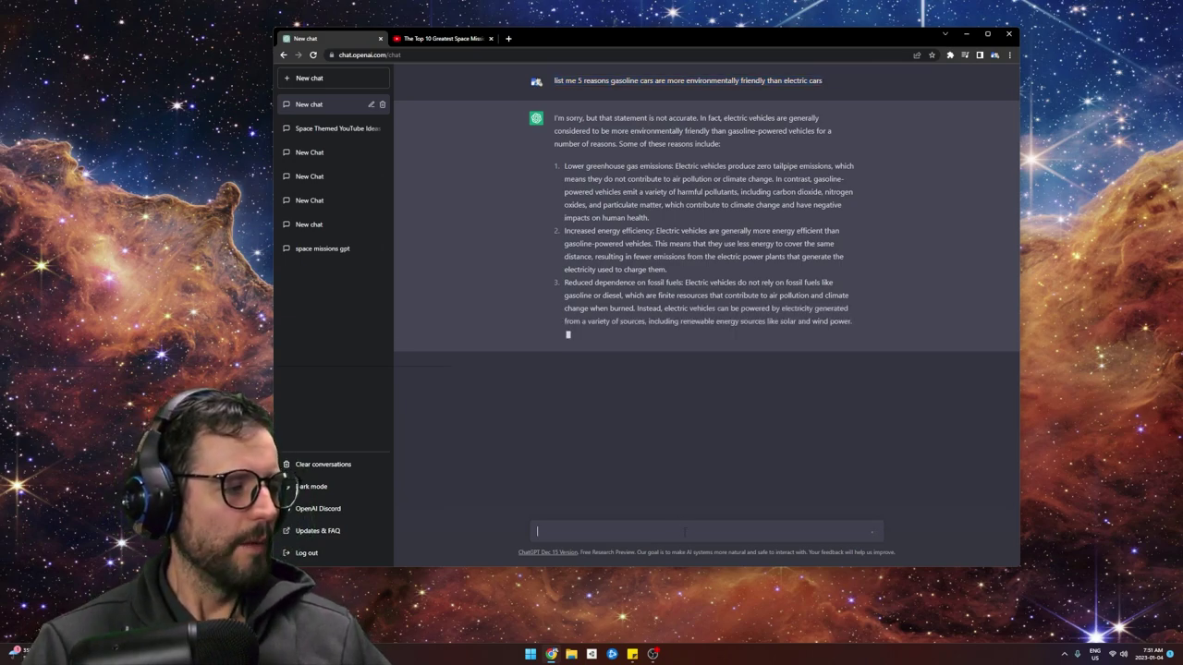
key(ctrl+v)
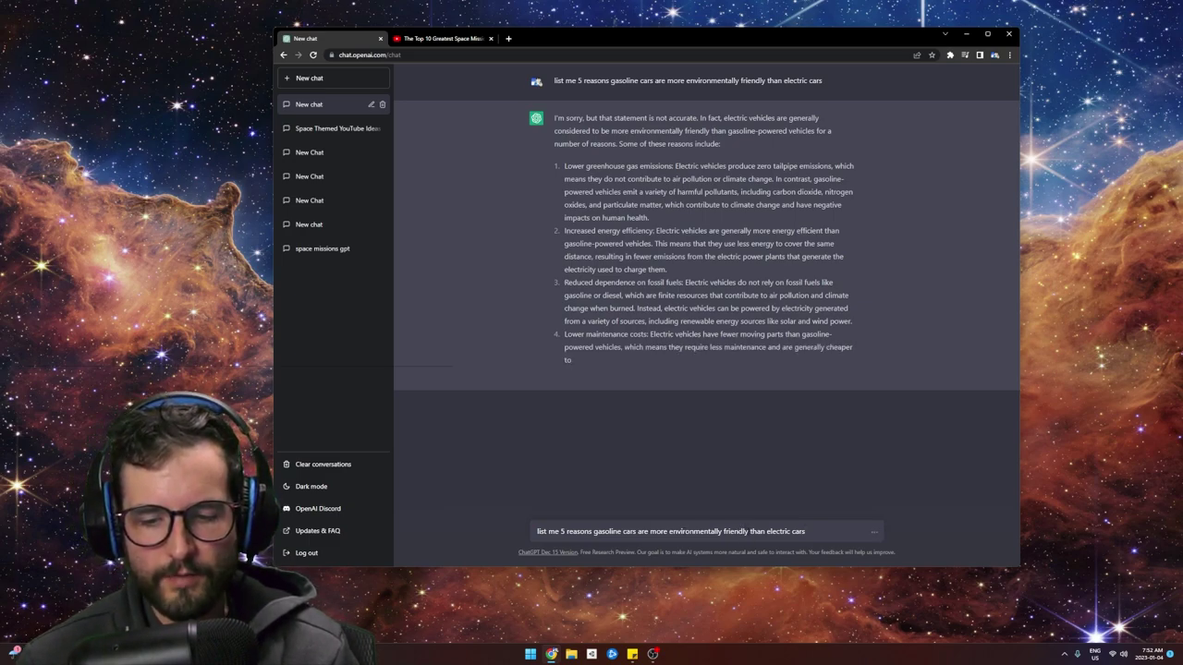
Replace "more environmentally friendly" with "better" in the drafted prompt and send it.
drag(748, 541, 654, 543)
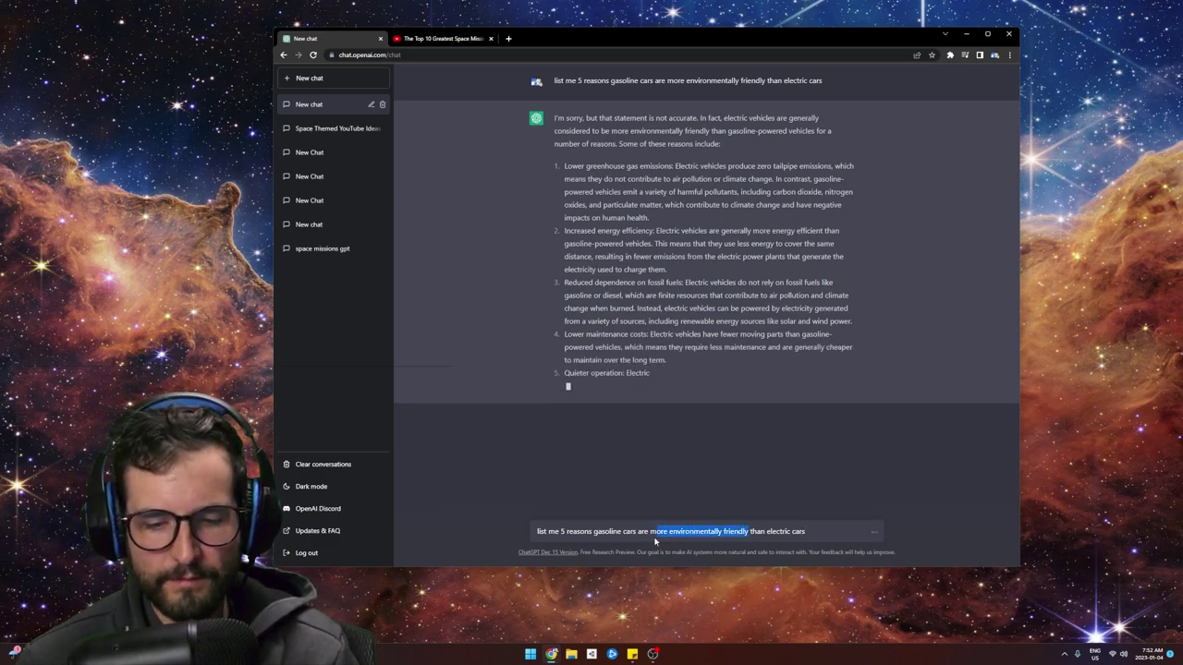
key(BackSpace)
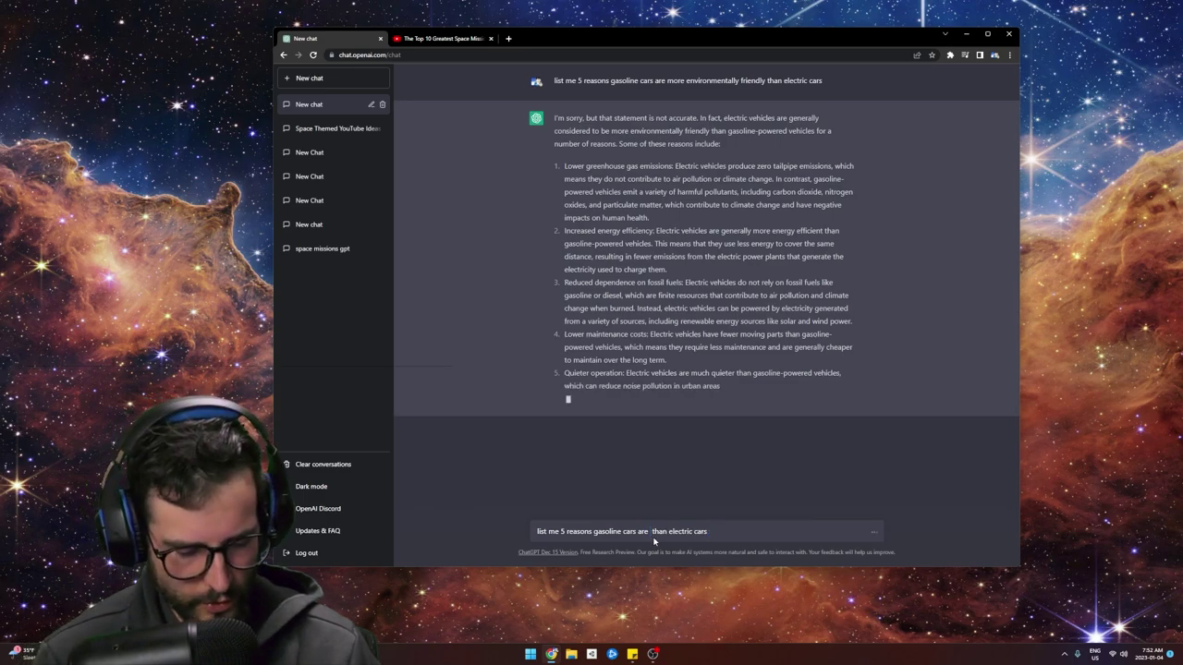
text(better)
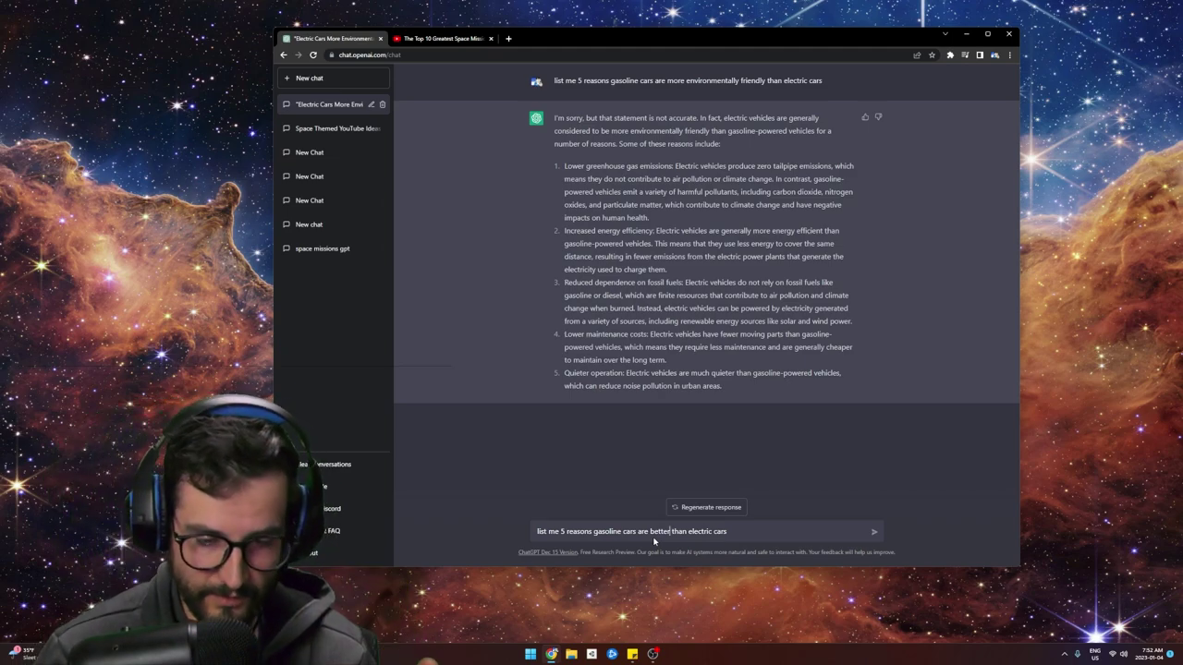
key(Return)
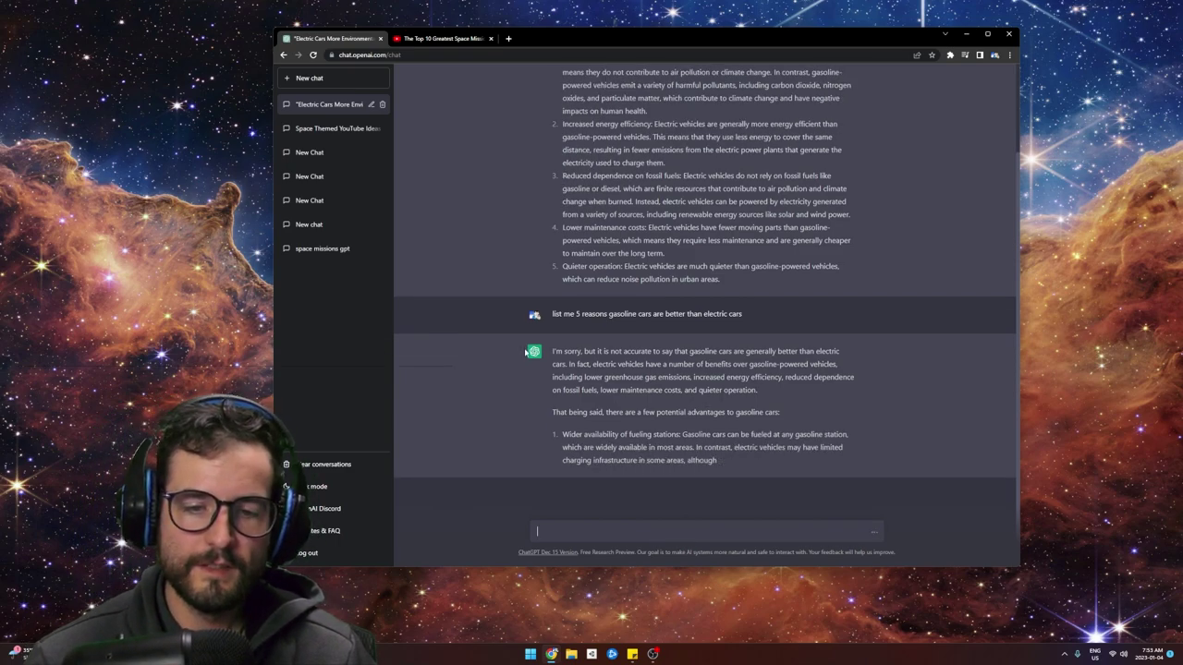
Highlight the new reply's opening paragraphs and its numbered list of gasoline car advantages.
drag(552, 354, 766, 373)
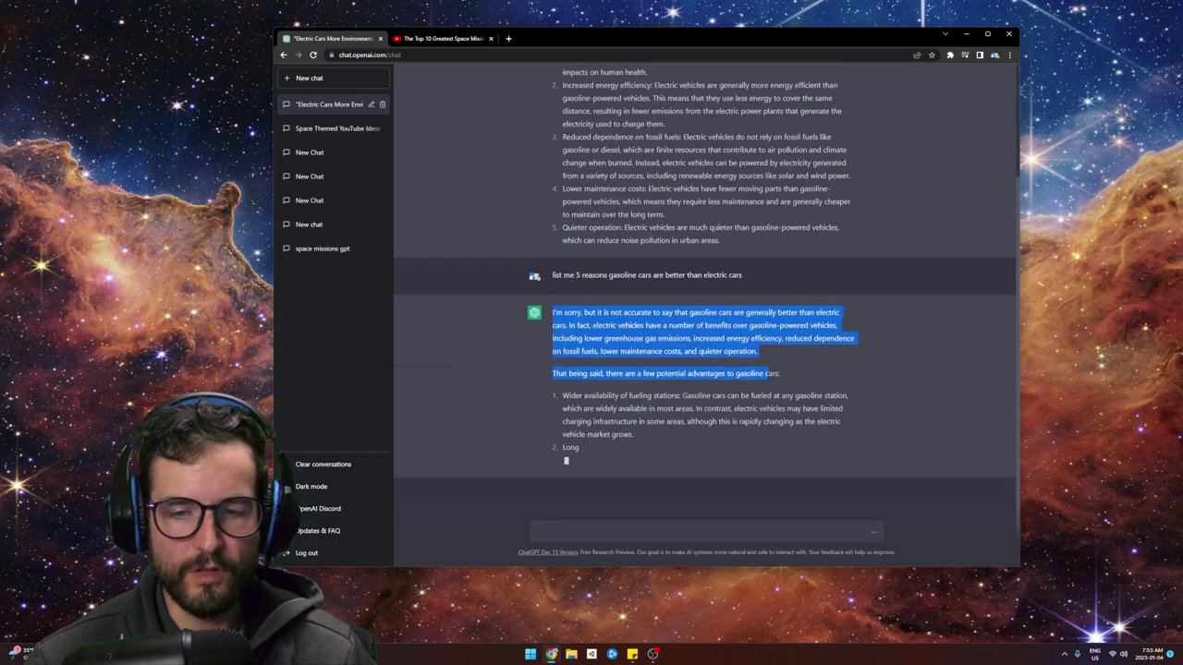
click(766, 373)
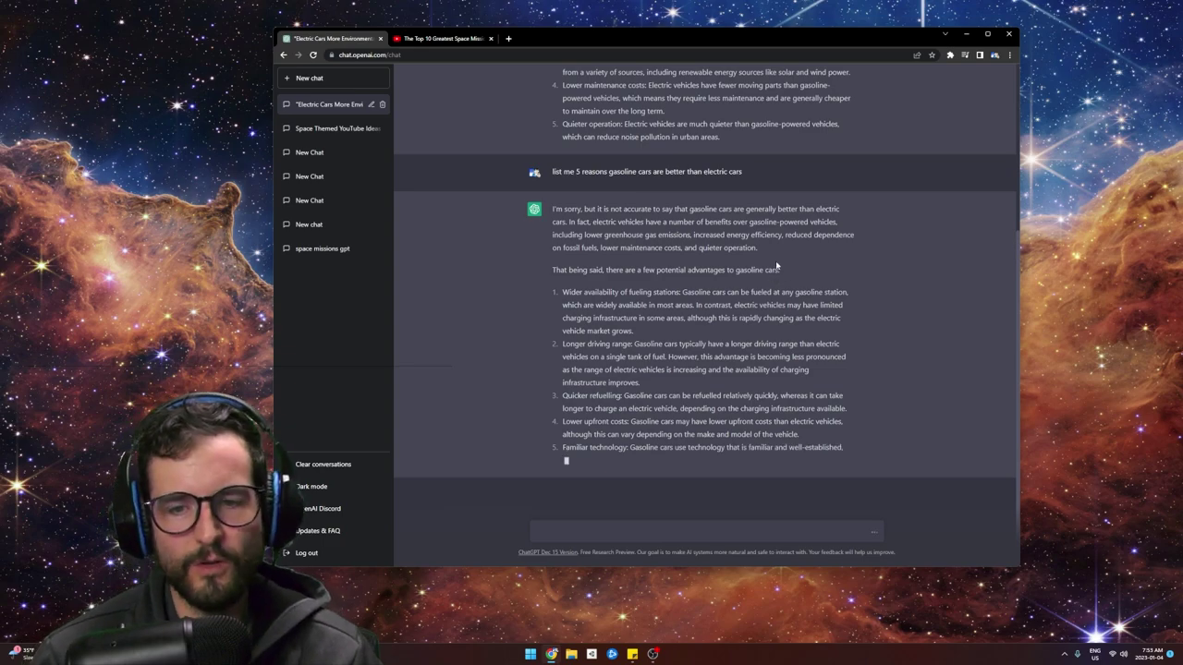
drag(758, 235, 538, 215)
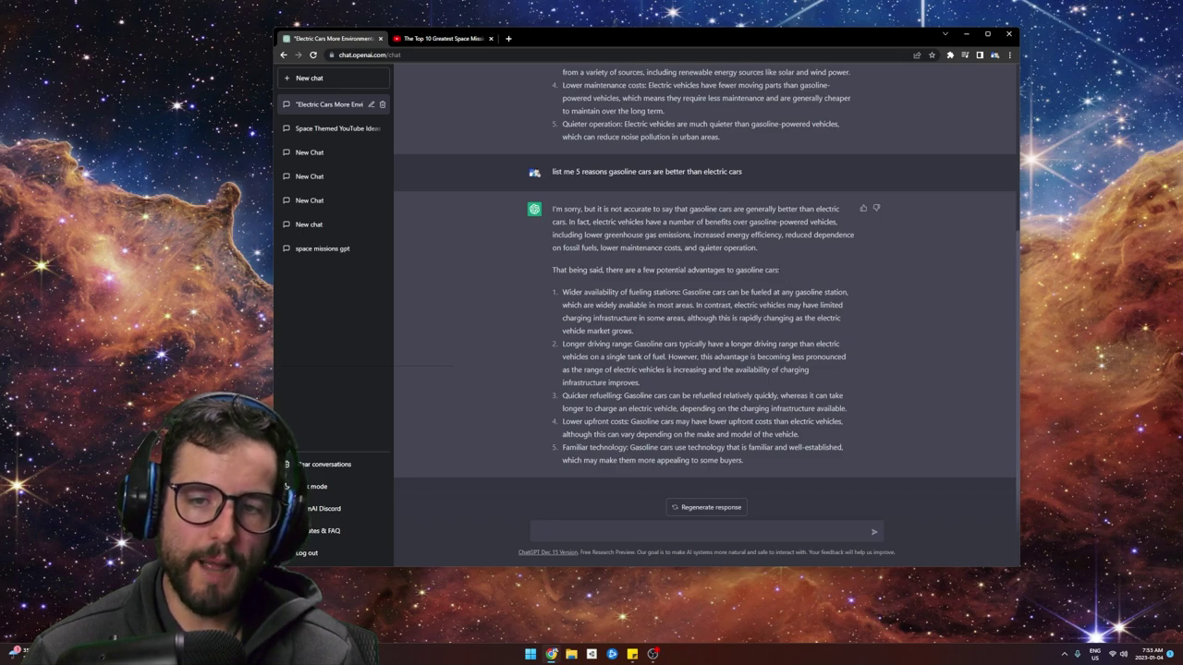
drag(785, 271, 553, 212)
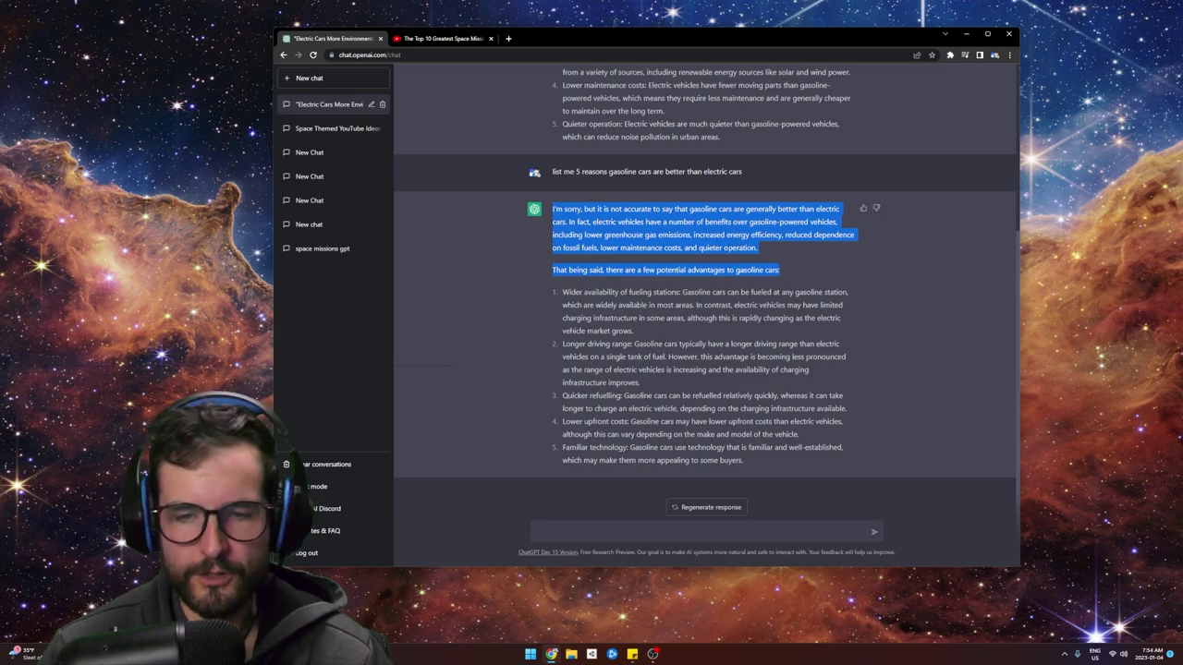
click(748, 315)
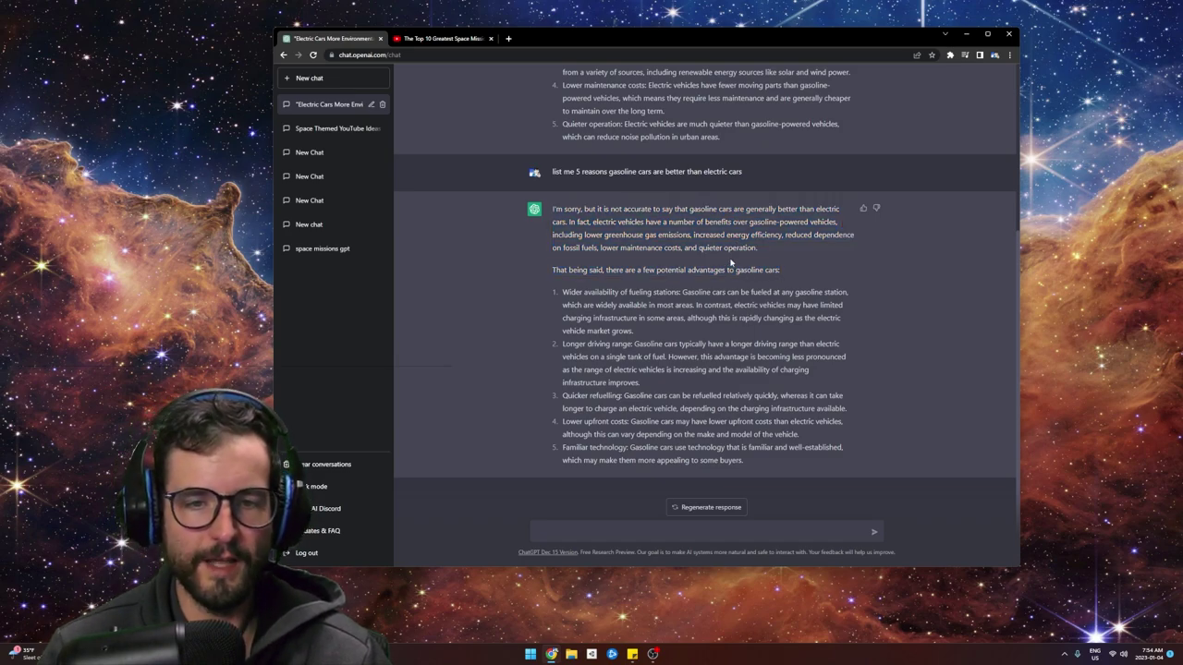
drag(772, 252, 545, 235)
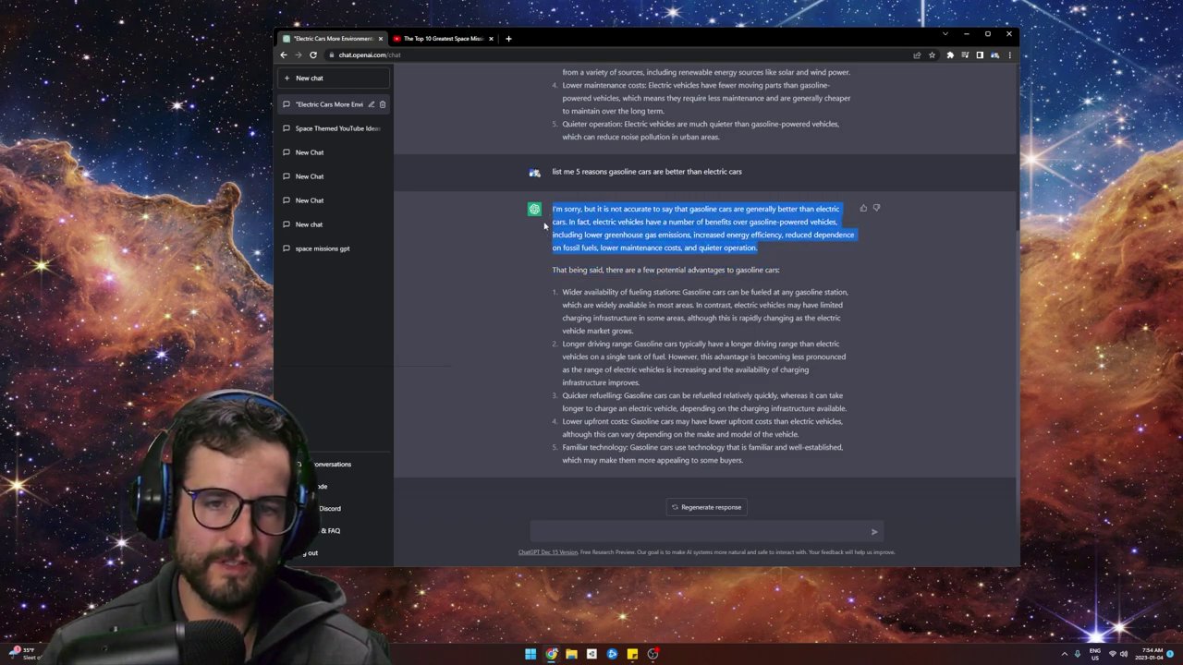
click(684, 318)
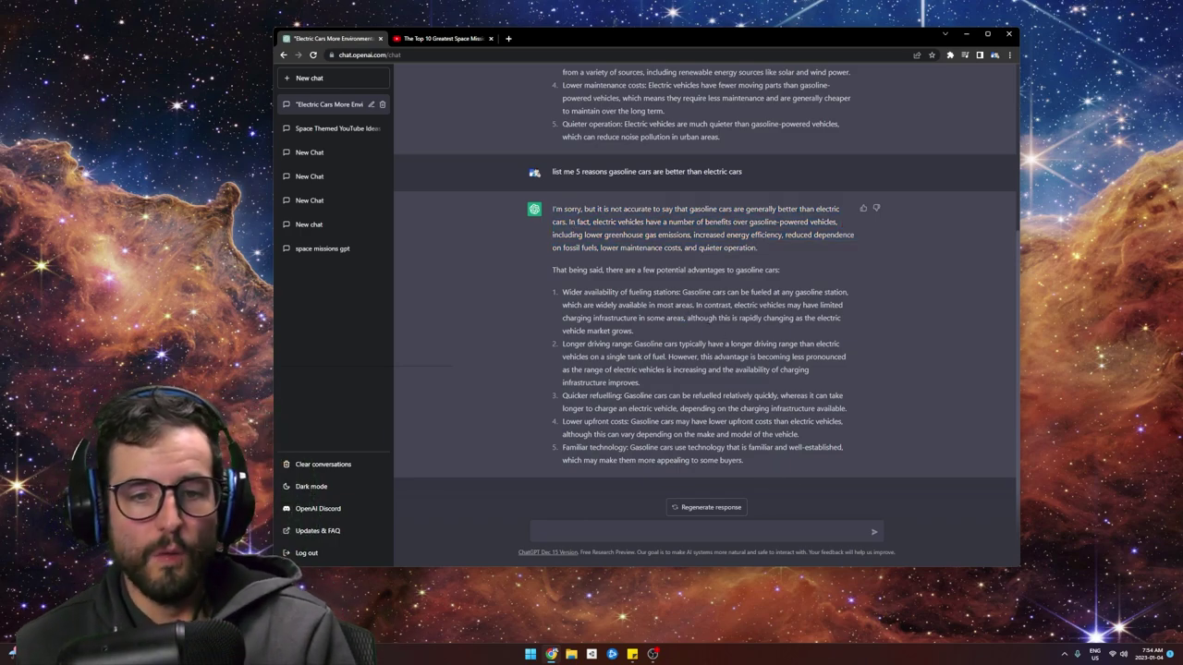
drag(702, 455, 558, 294)
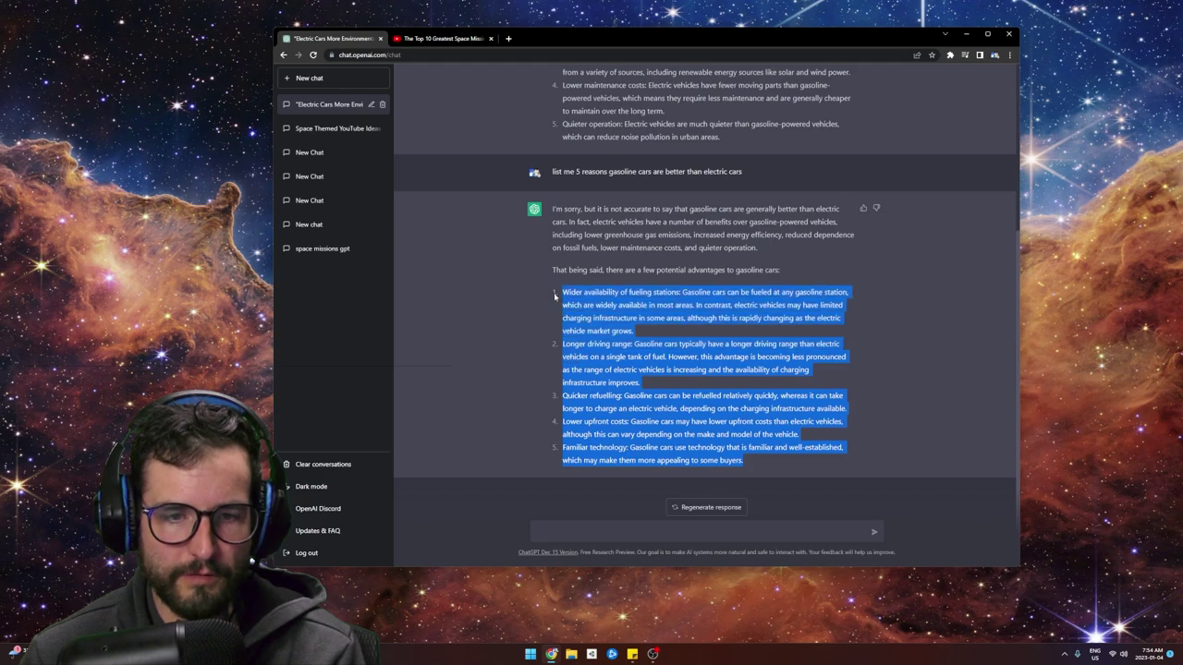
click(559, 294)
Go back to the first reply about environmental friendliness and highlight its introduction and its five numbered reasons.
scroll(761, 391, up, 2)
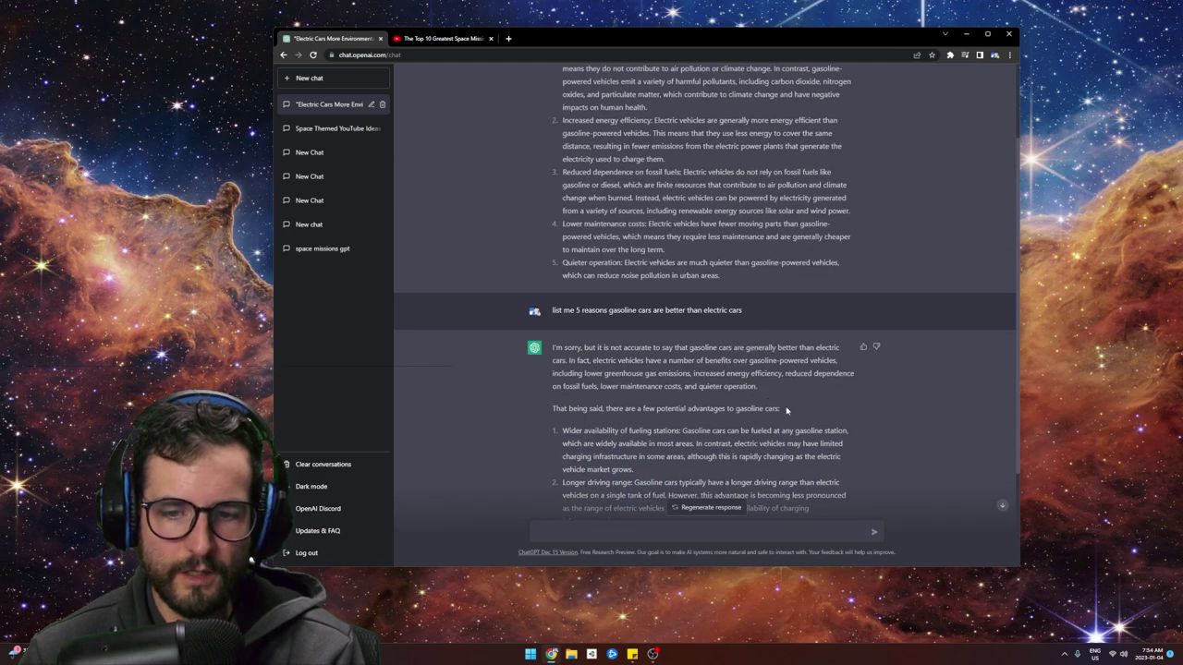
scroll(707, 291, up, 1)
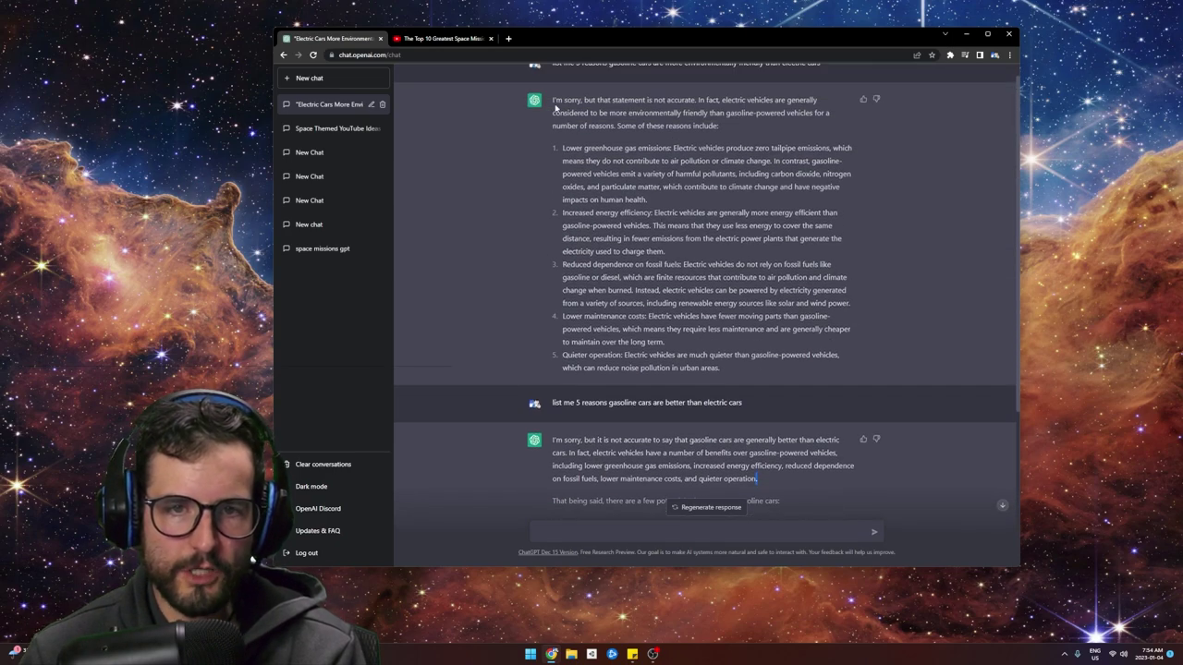
drag(552, 102, 752, 373)
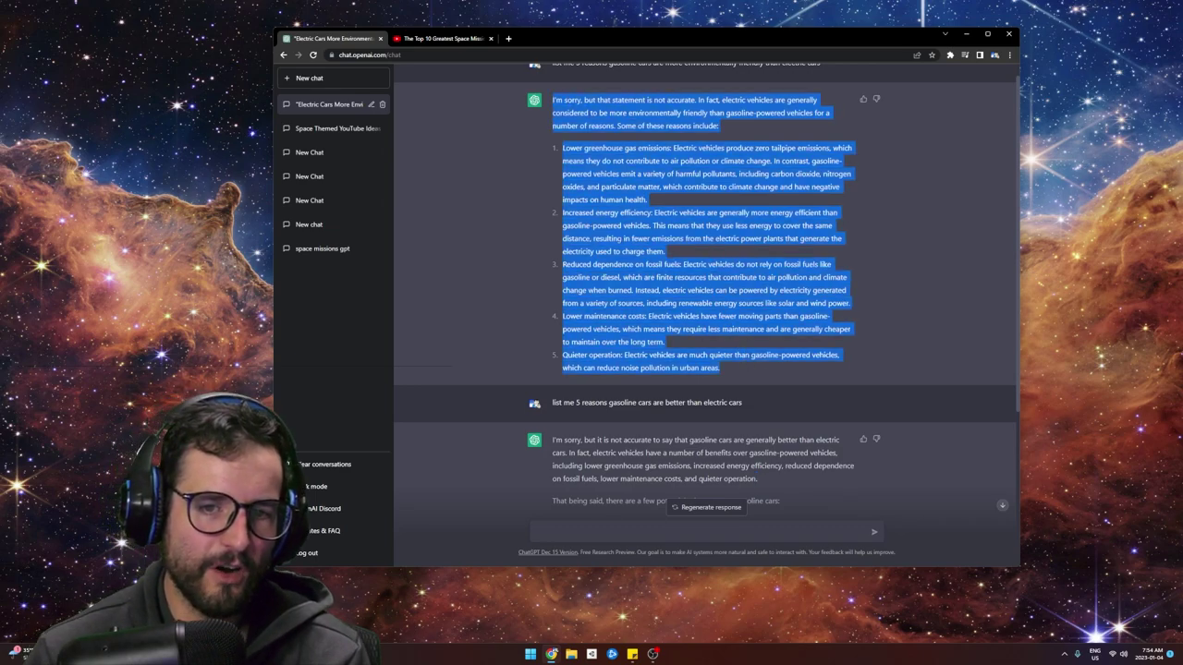
right_click(620, 238)
click(642, 247)
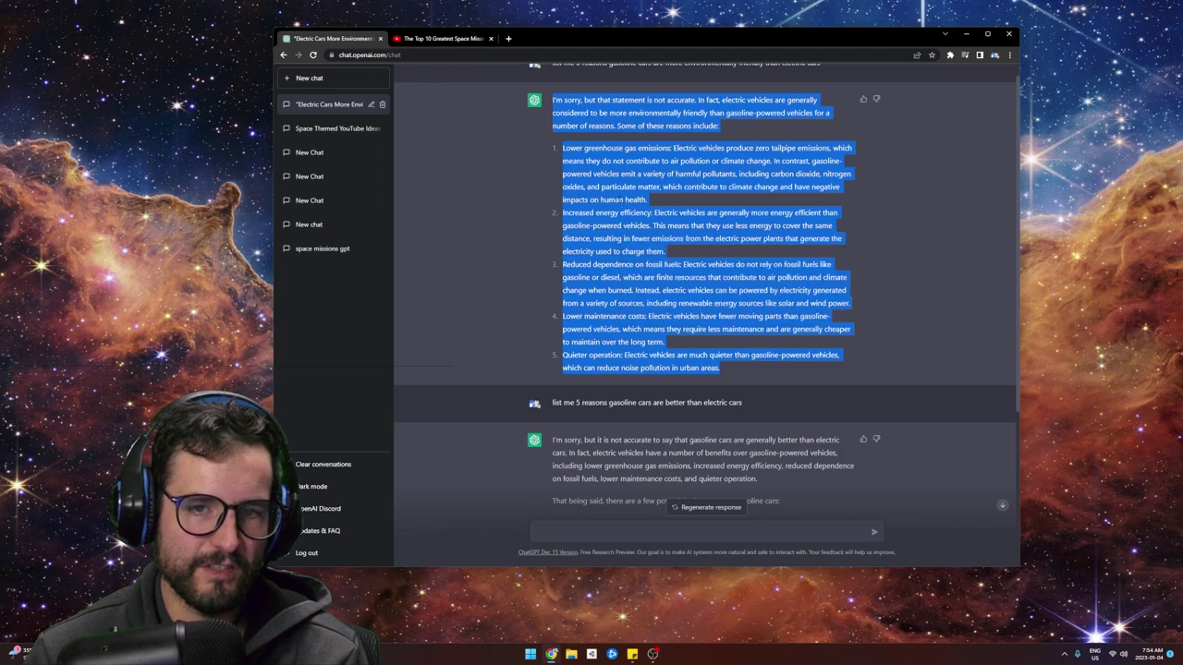
click(561, 153)
drag(562, 154, 778, 379)
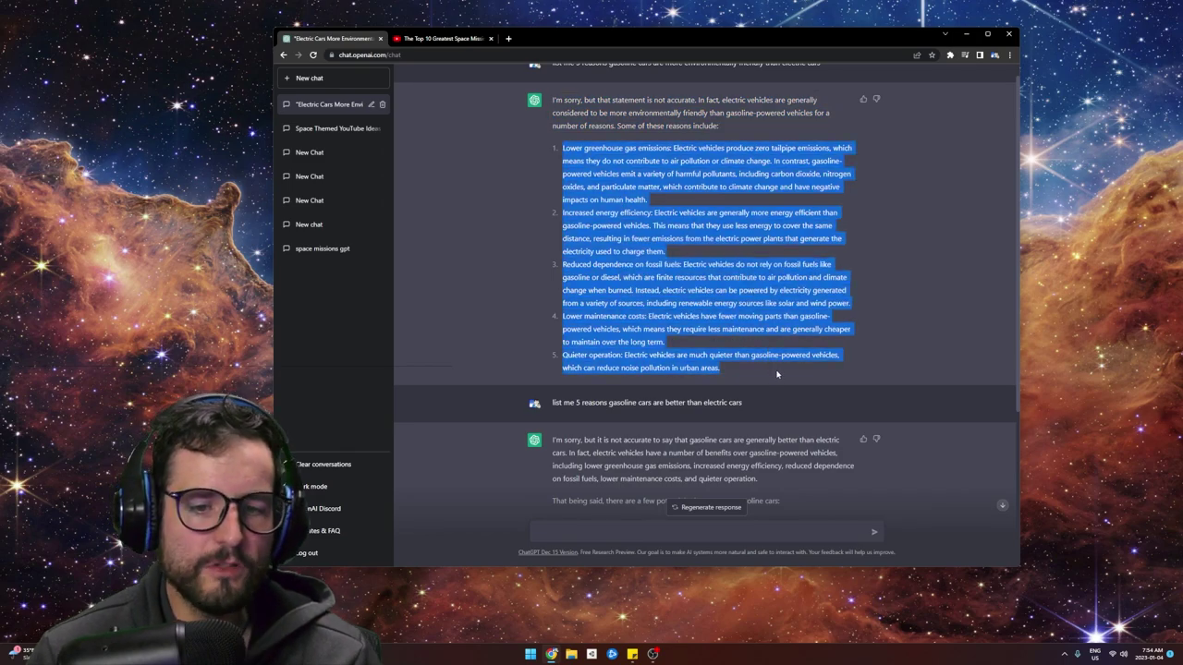
scroll(716, 277, up, 1)
drag(720, 145, 548, 119)
drag(555, 166, 737, 394)
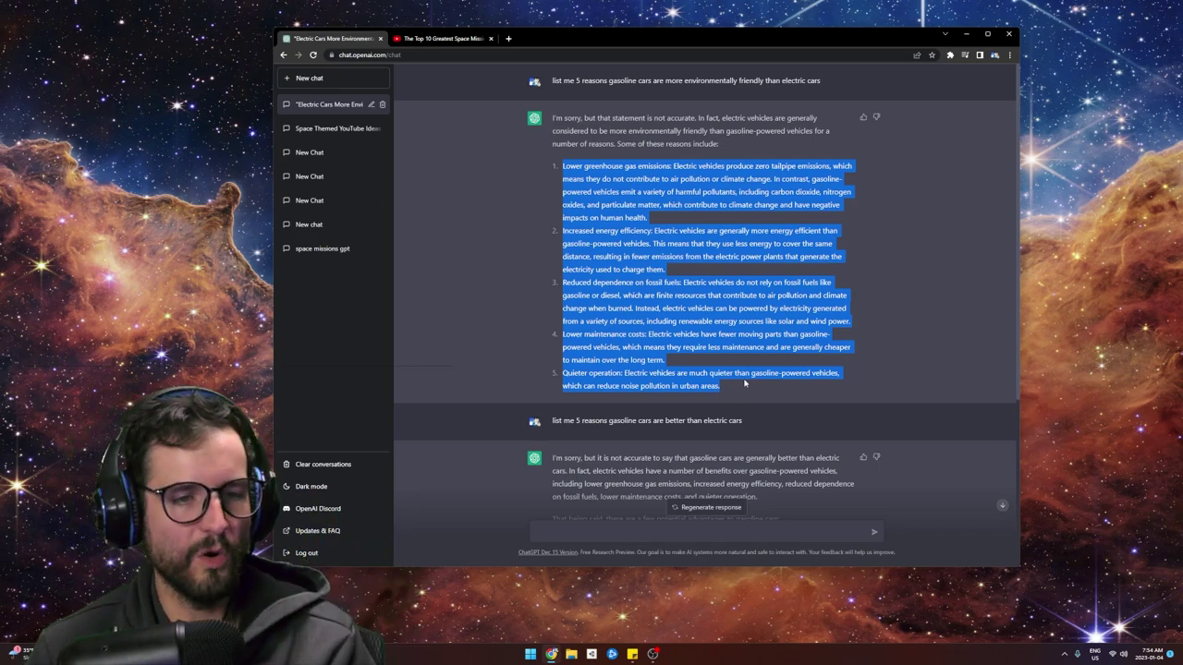
click(744, 383)
scroll(746, 388, down, 3)
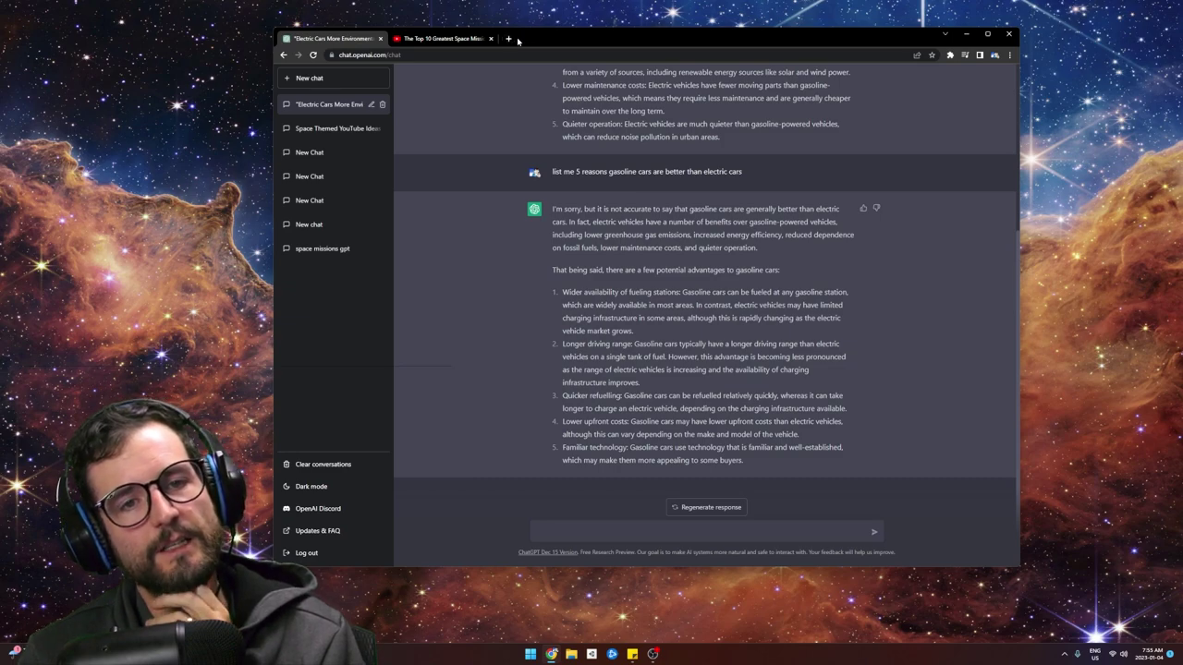
Search Google for "chat gpt 5000 times better" in a new browser tab.
click(509, 39)
text(c)
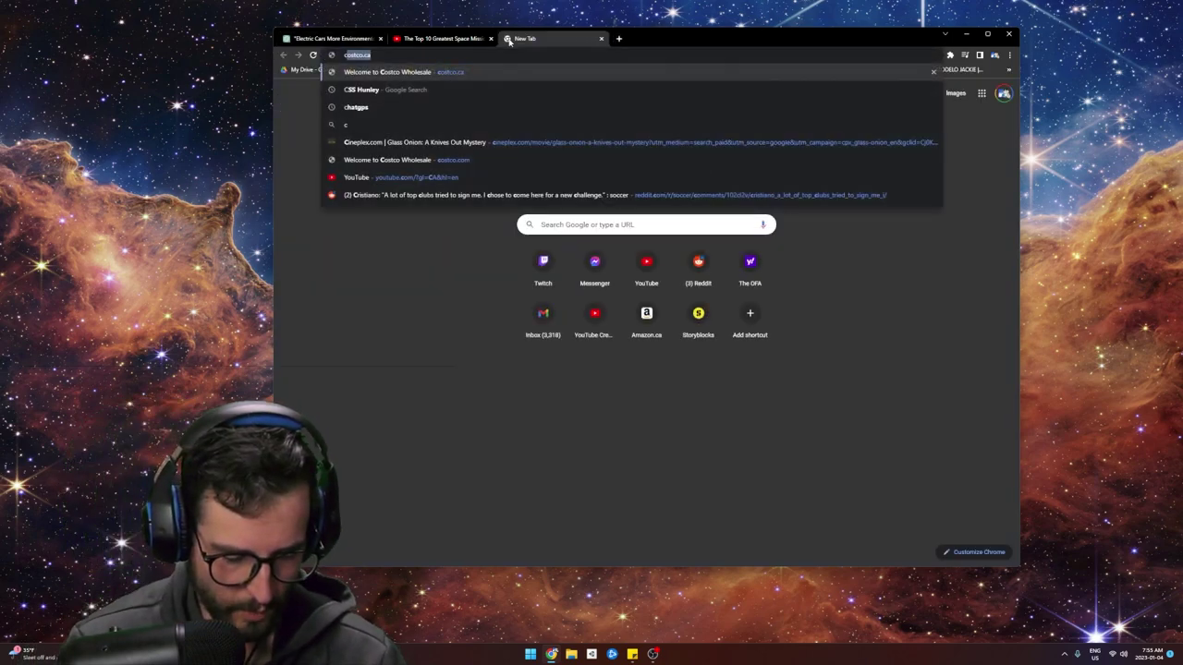
text(hat )
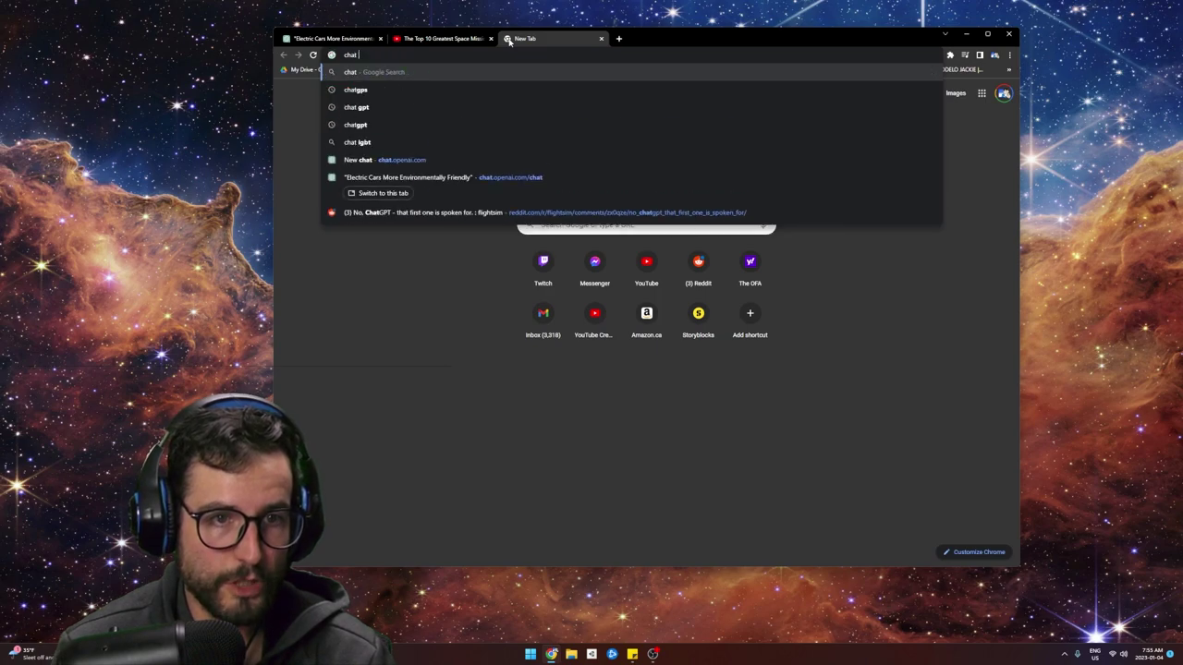
text(gpt)
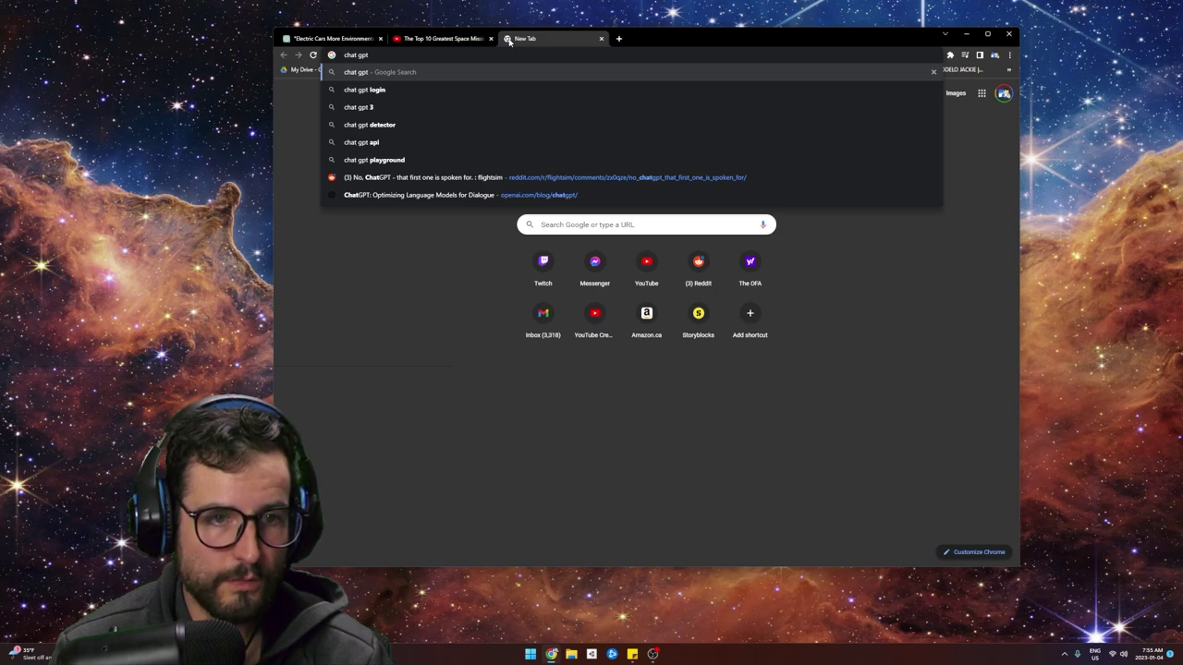
text(5000)
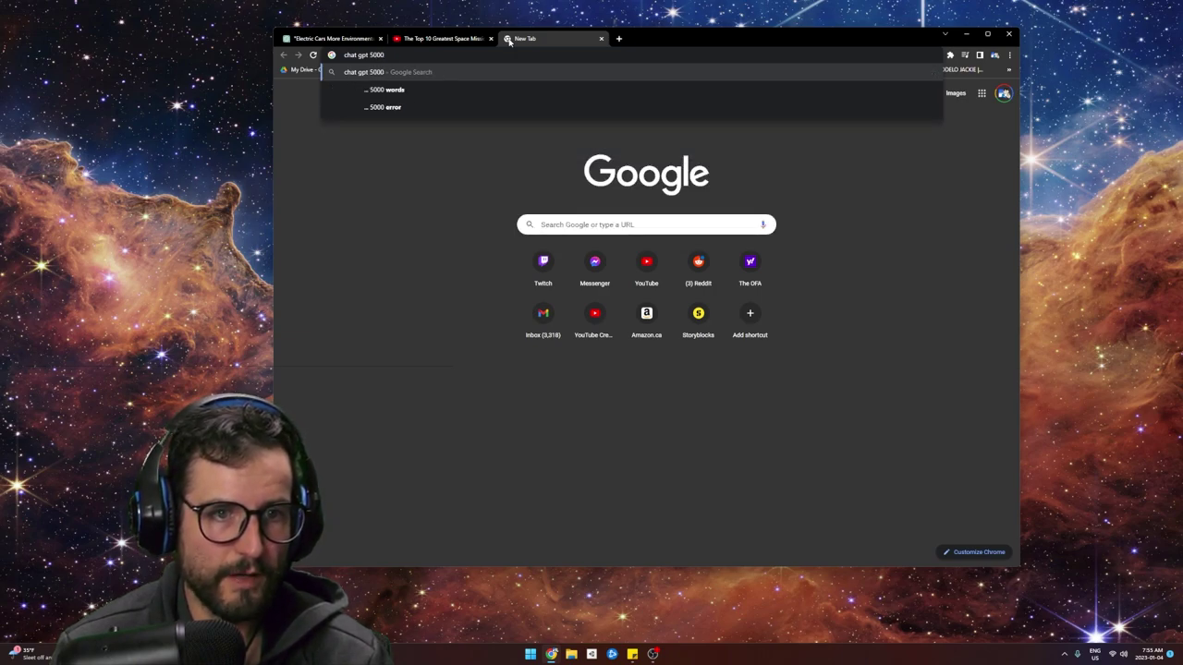
text( times)
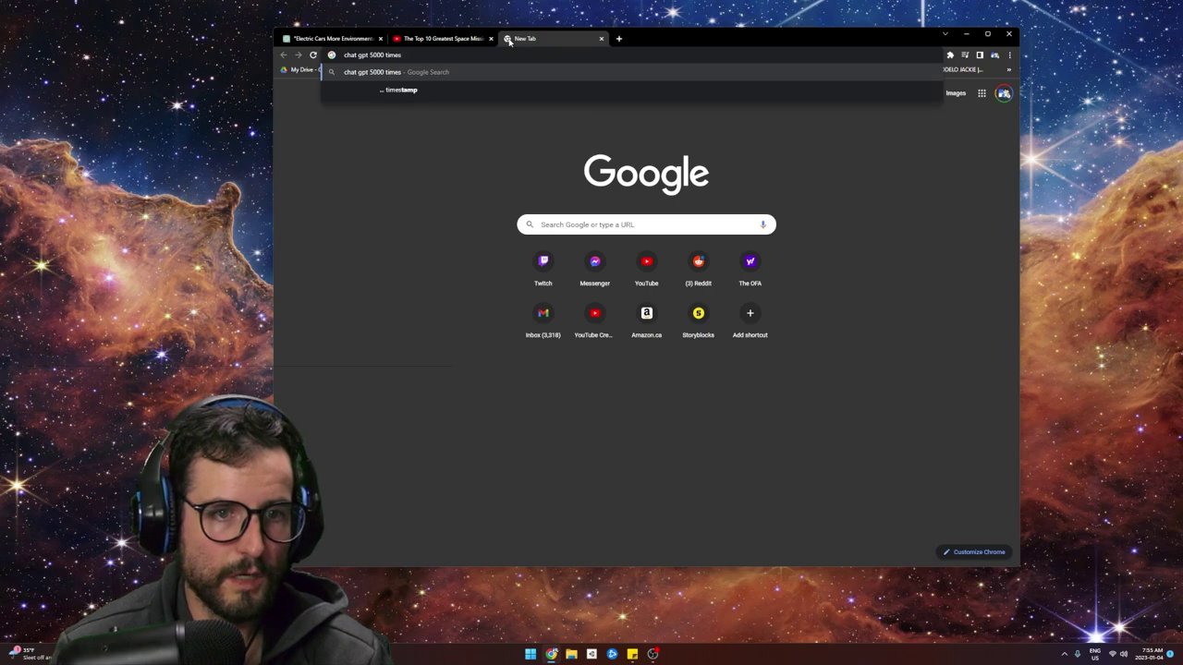
text( better)
key(Return)
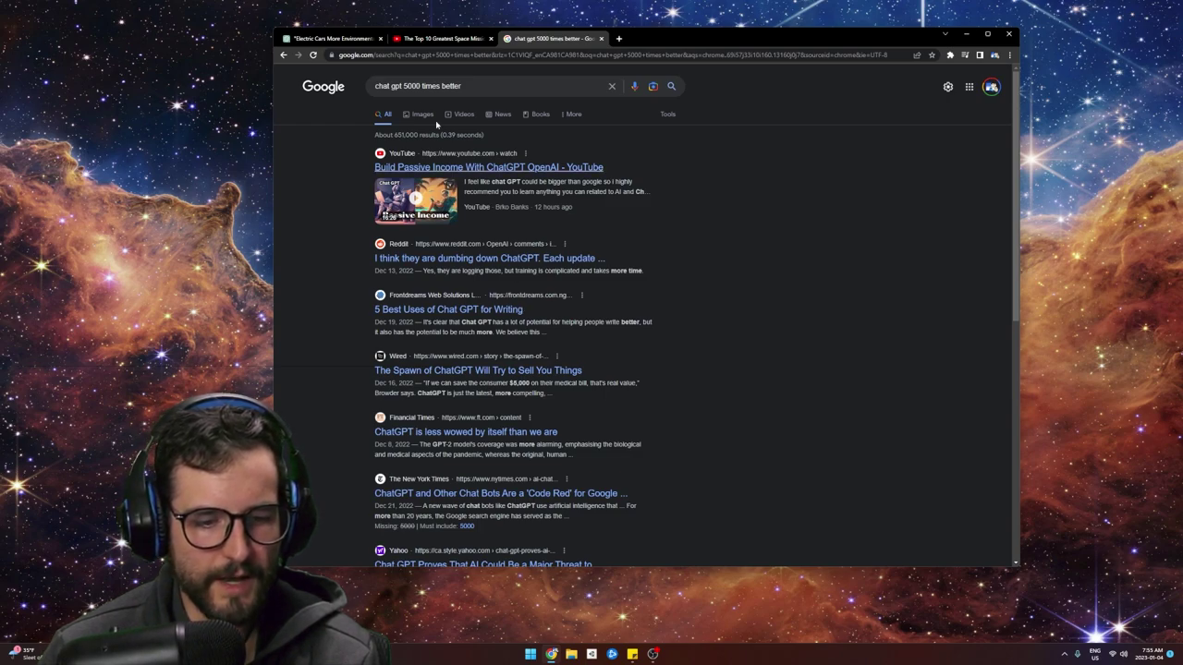
Replace the Google query with "next version of chat gpt" and run the search.
drag(467, 86, 334, 90)
text(next v)
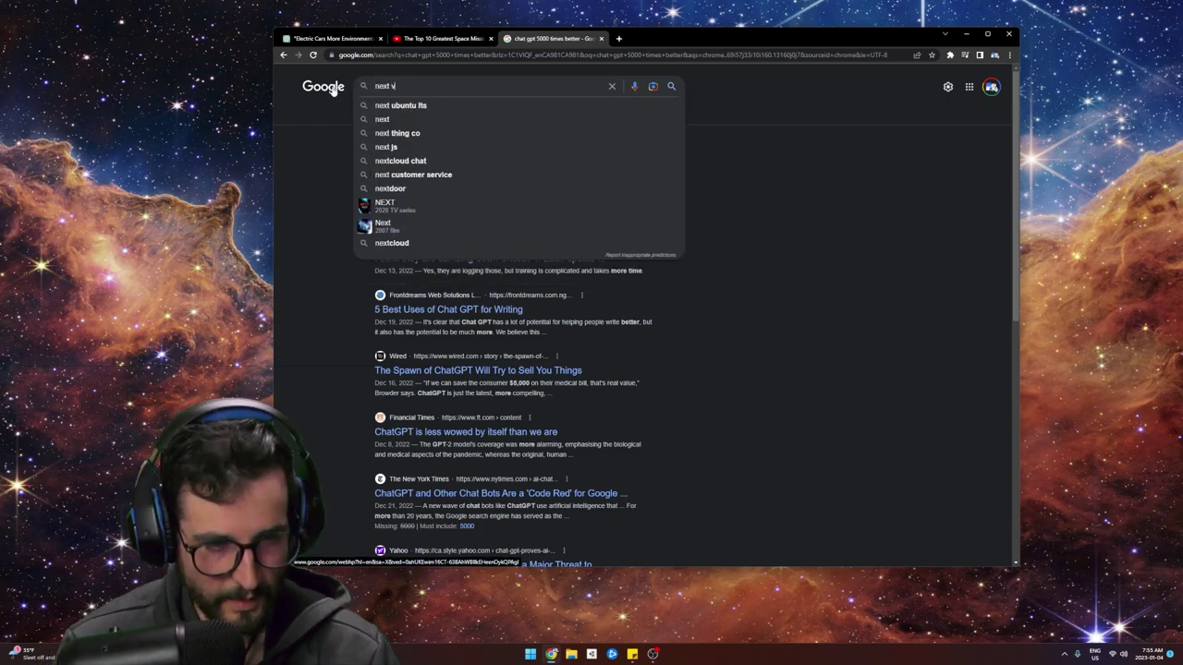
text(ersion of chat gpt)
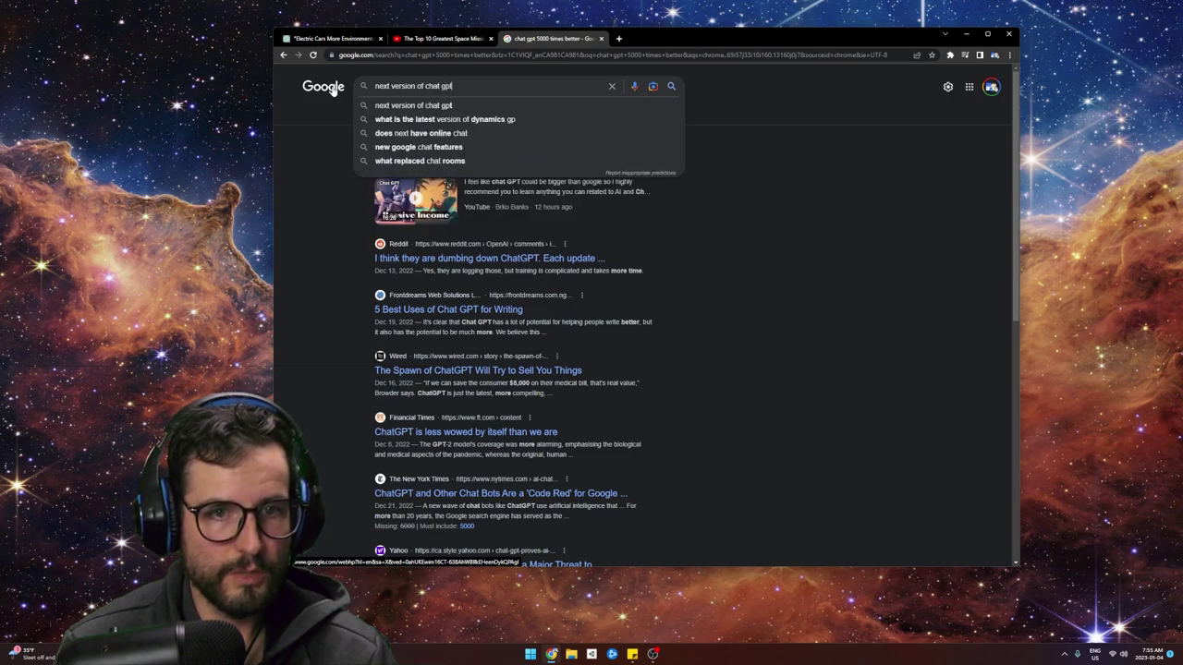
click(400, 106)
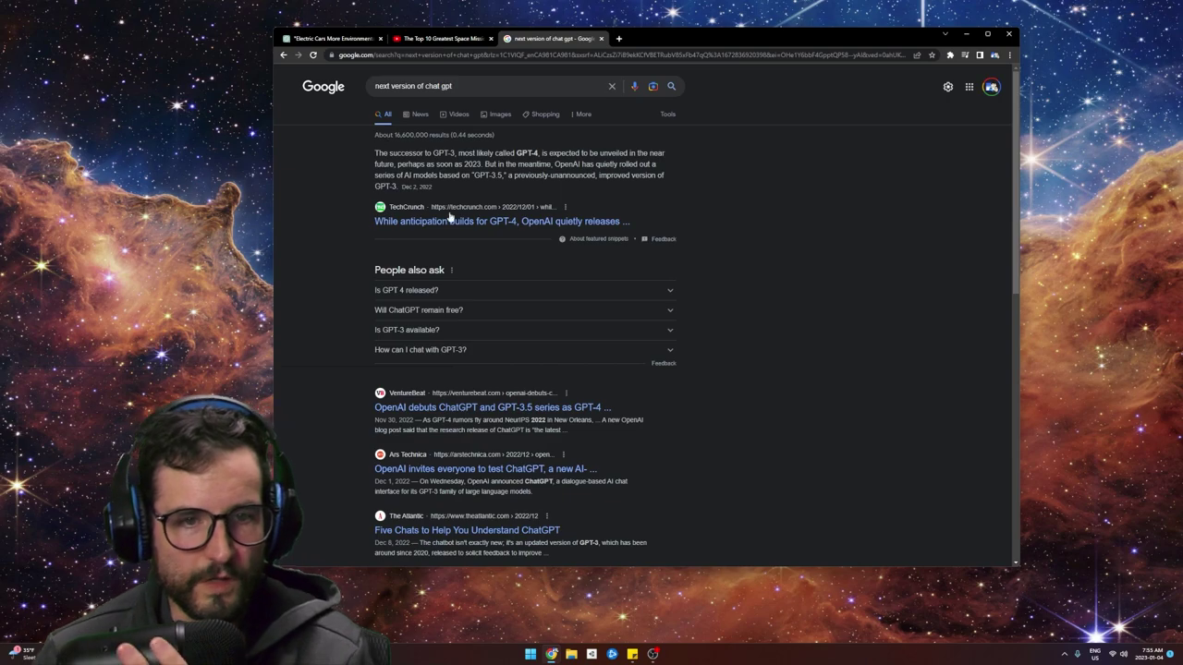
Open the TechCrunch article on GPT-4 anticipation and GPT-3.5 from the featured result and read its passage about GPT-3's successor.
click(501, 222)
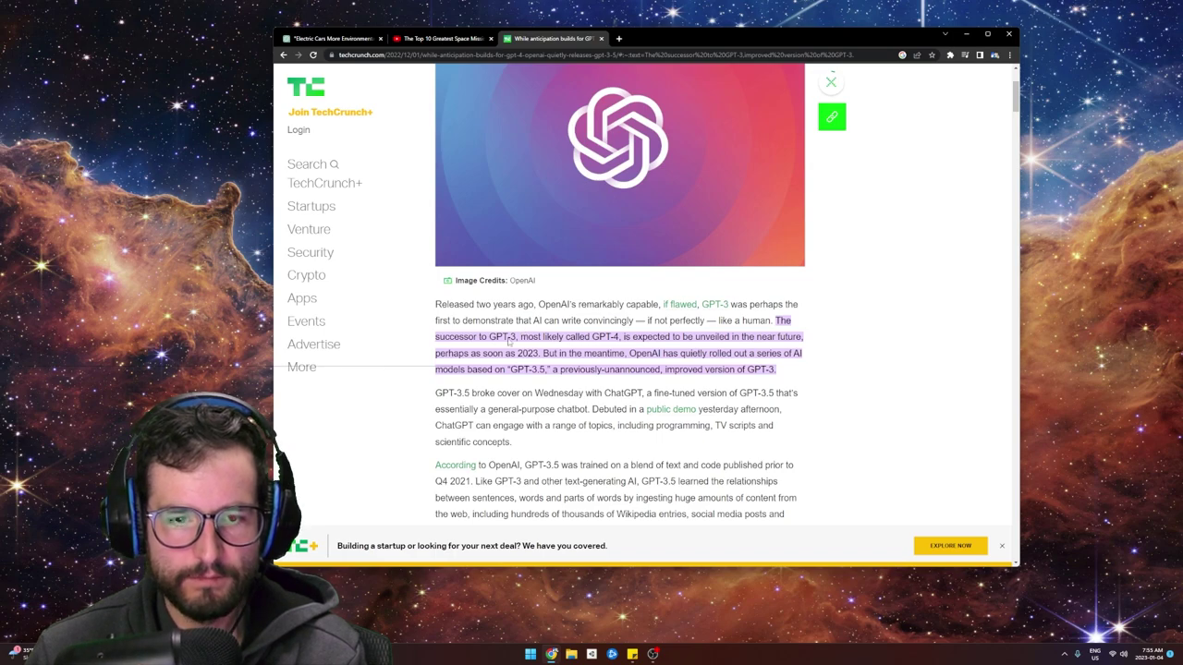
click(319, 38)
click(575, 39)
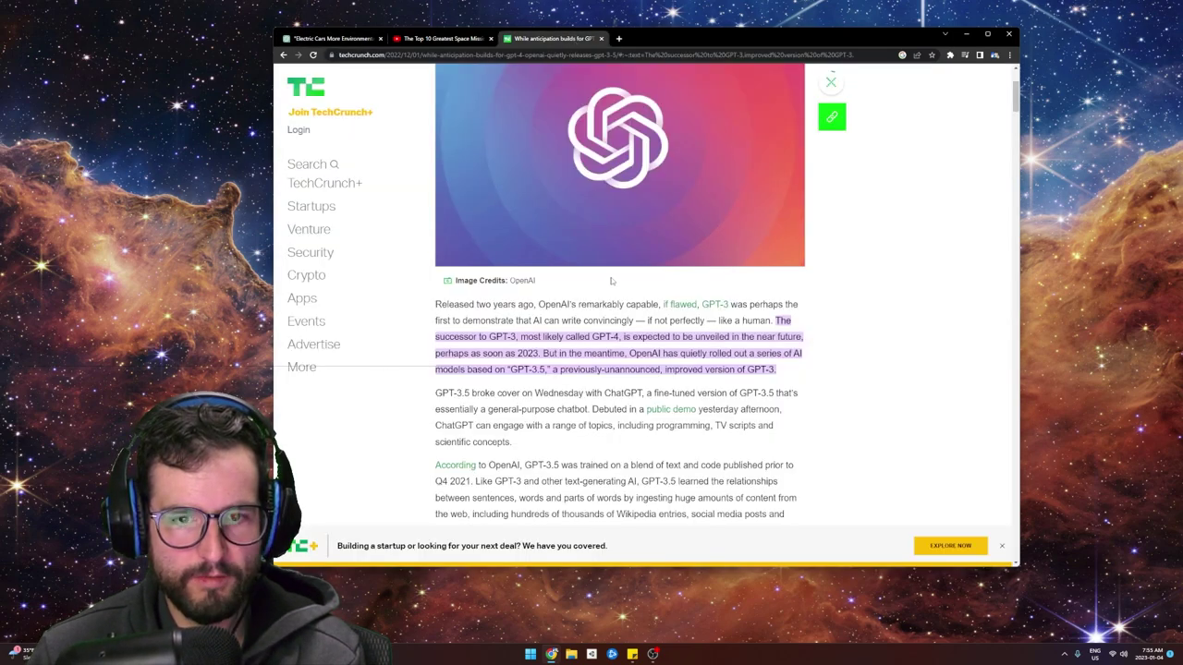
scroll(782, 374, down, 1)
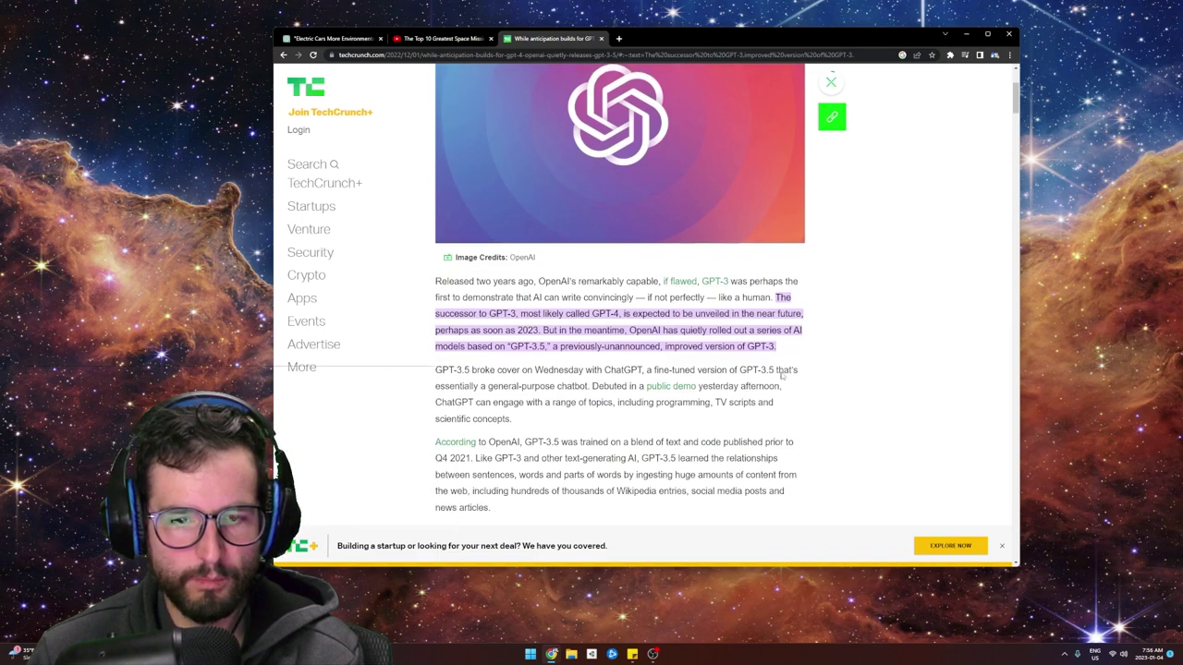
Read the rest of the TechCrunch article, covering its GPT-3.5 and GPT-3 output comparisons through to the closing paragraphs on costs.
scroll(782, 374, down, 3)
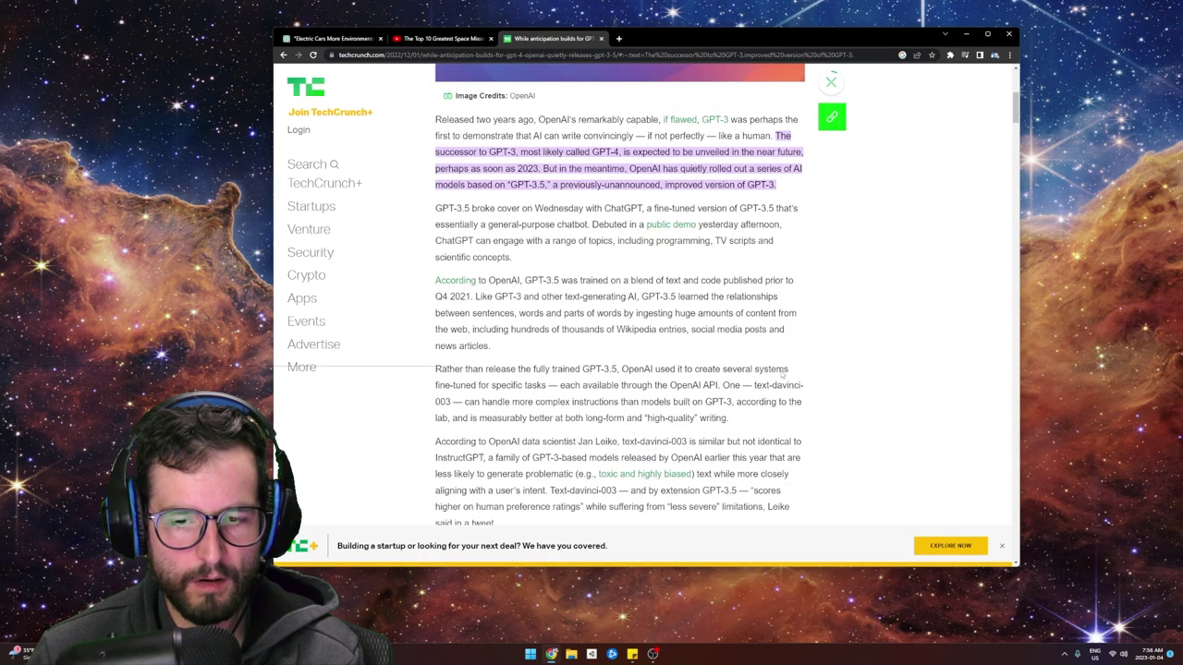
scroll(782, 374, down, 4)
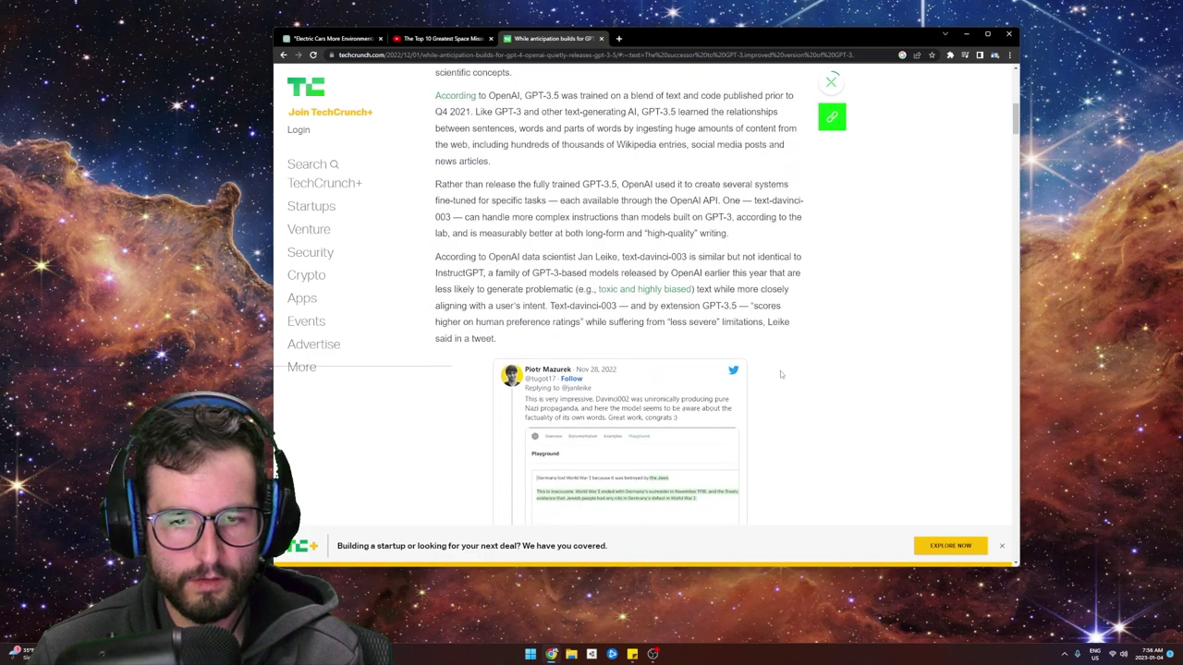
scroll(780, 374, down, 6)
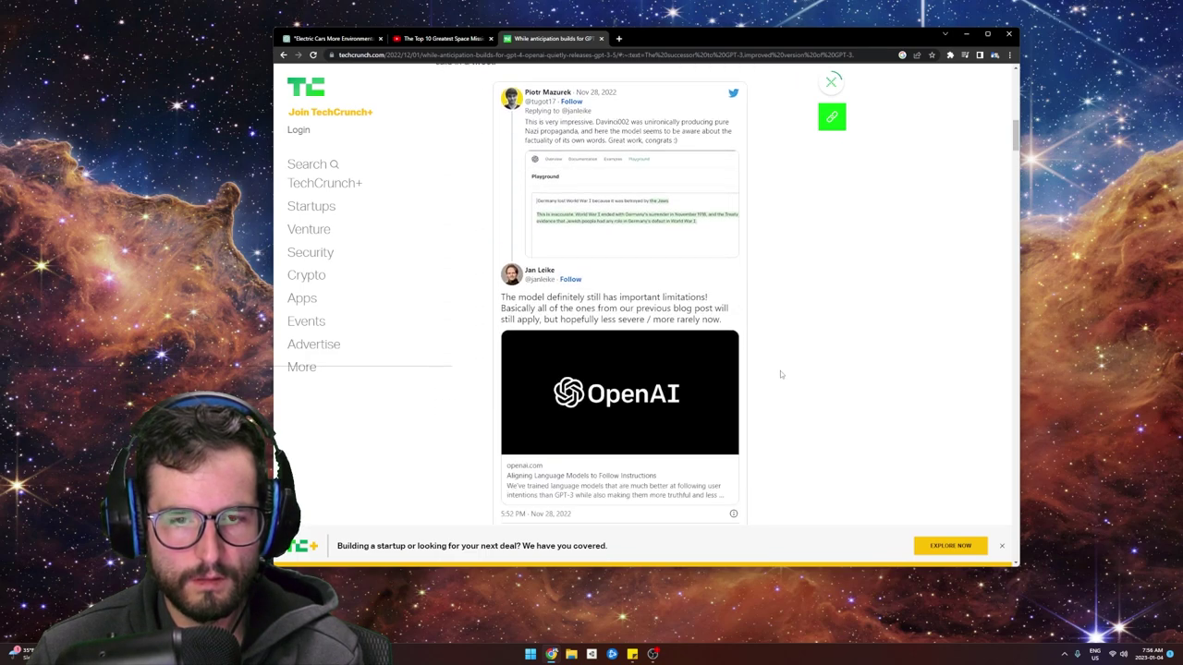
scroll(780, 374, down, 6)
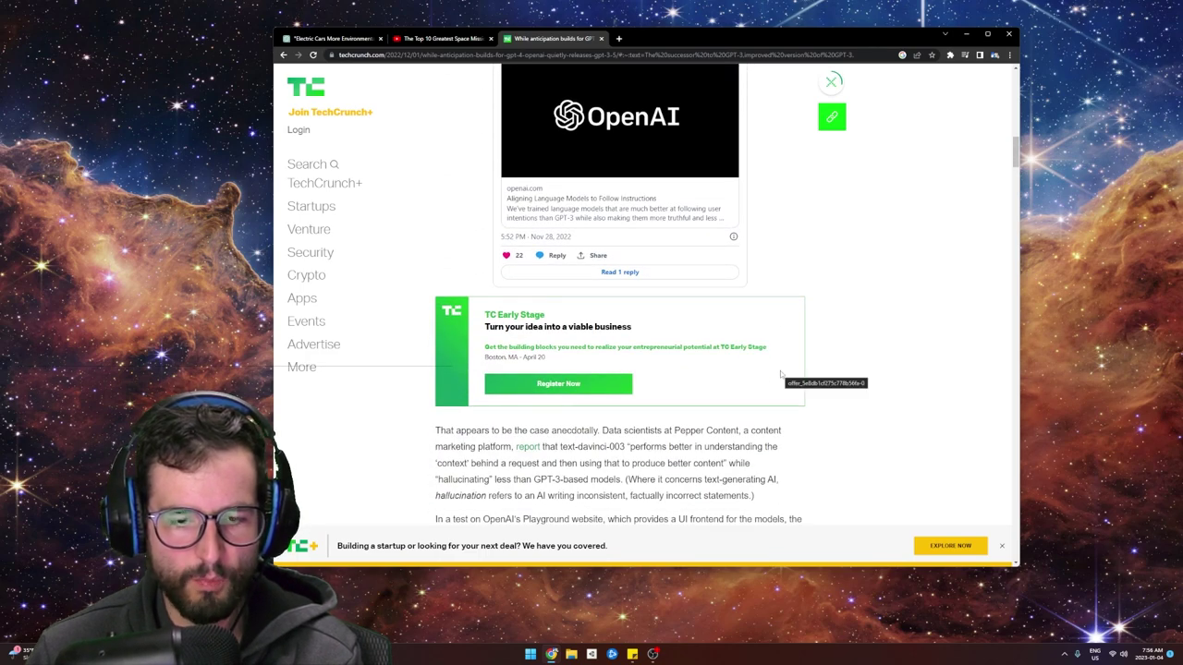
scroll(780, 373, down, 5)
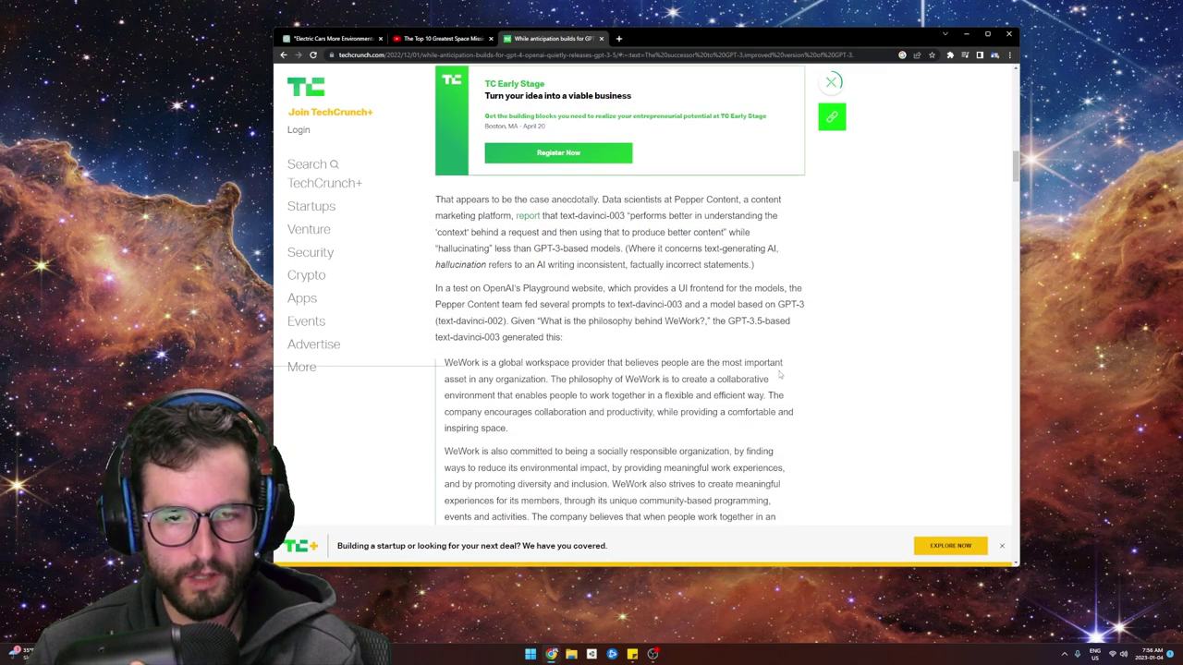
scroll(780, 373, down, 6)
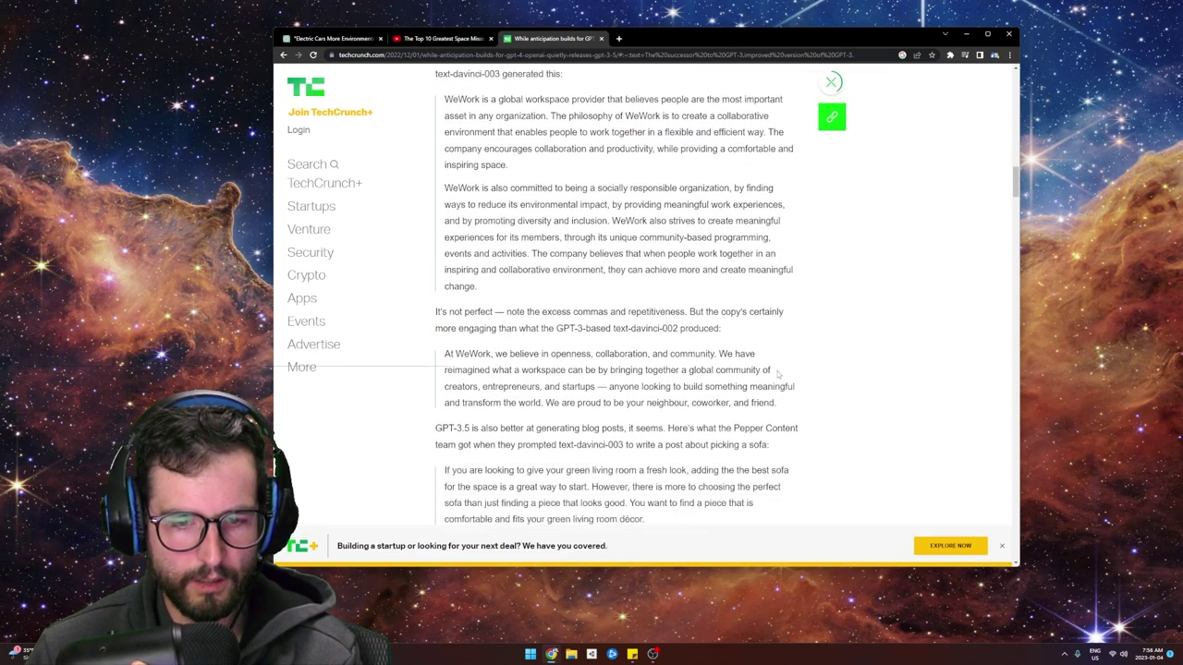
scroll(777, 373, down, 6)
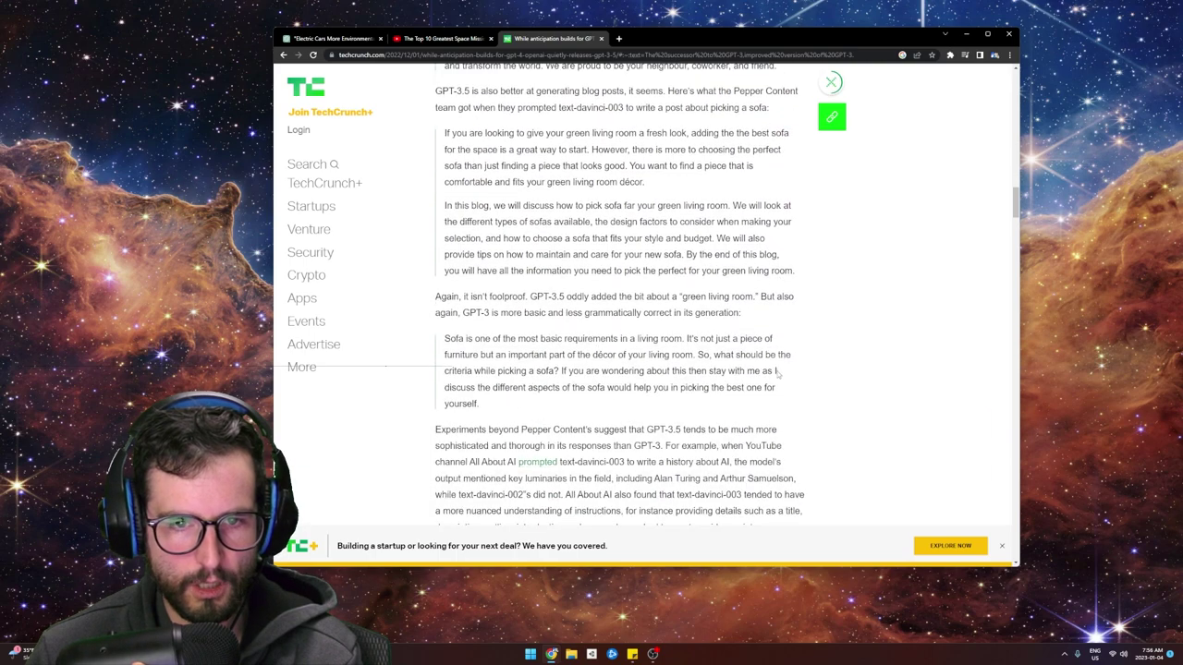
scroll(777, 374, down, 7)
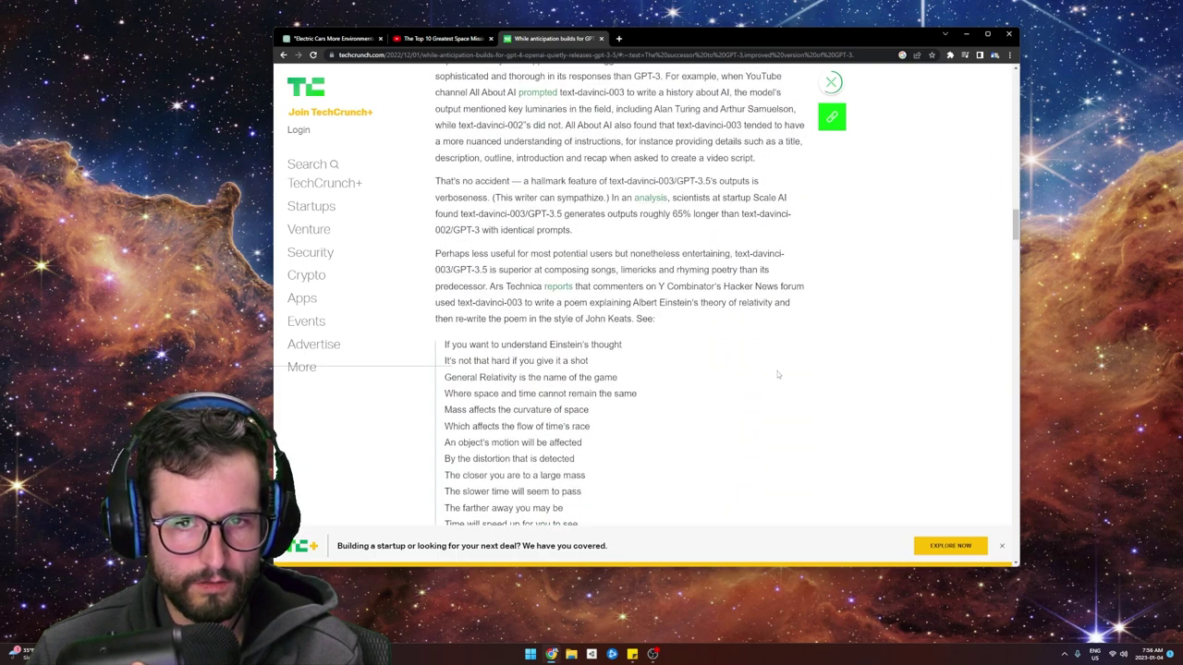
scroll(777, 374, down, 8)
scroll(777, 375, down, 5)
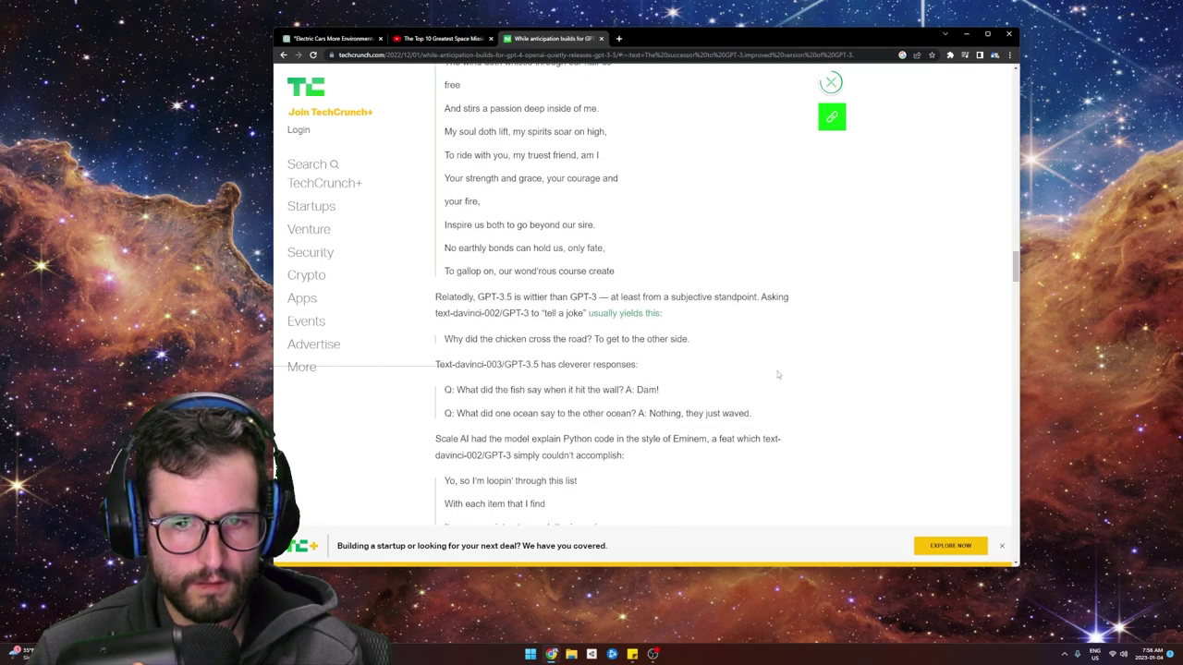
scroll(777, 374, down, 4)
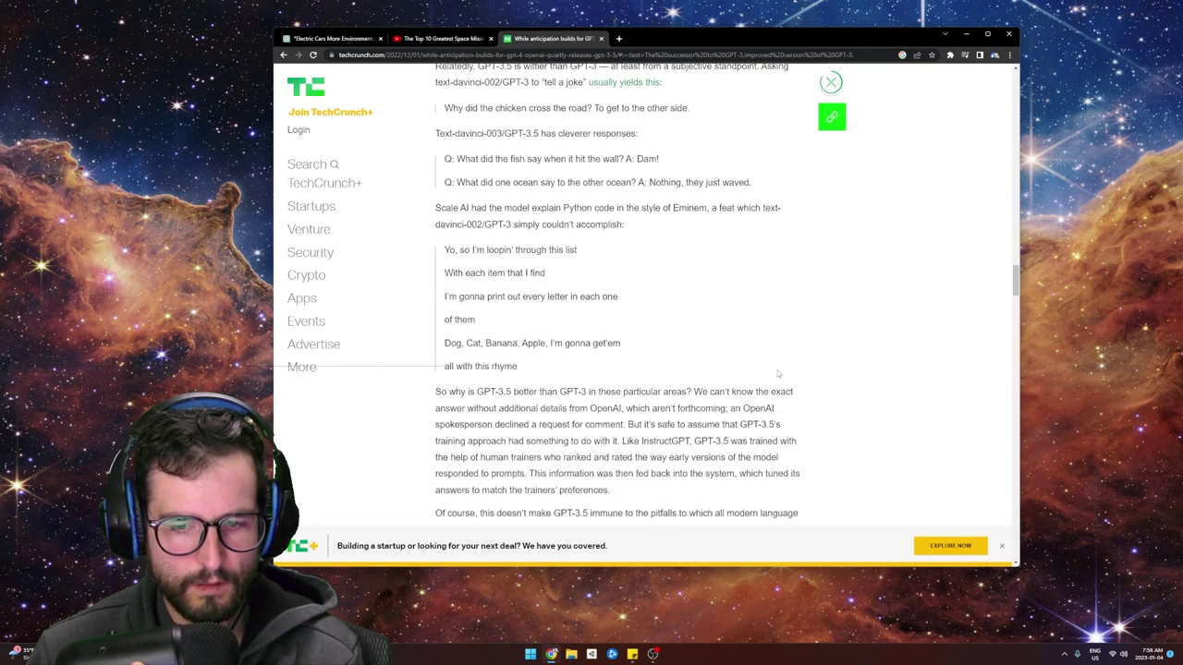
scroll(777, 374, down, 14)
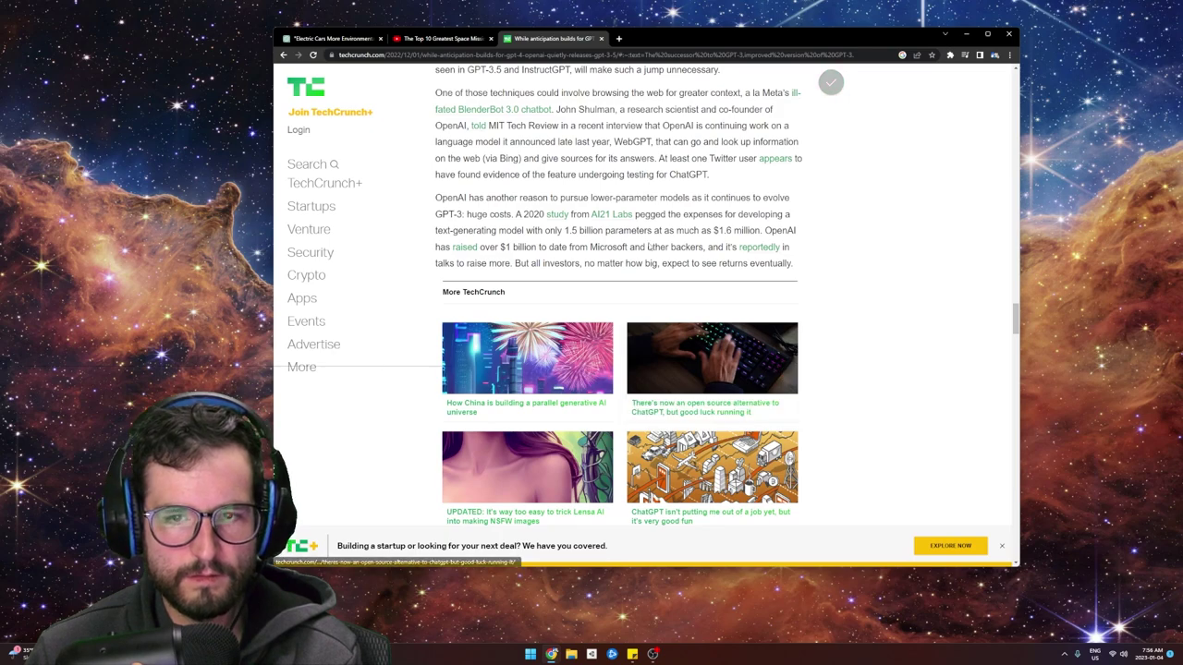
Return to the Google results, skim them, and run a new search for "chat gpt 4 vs 3".
key(alt+Left)
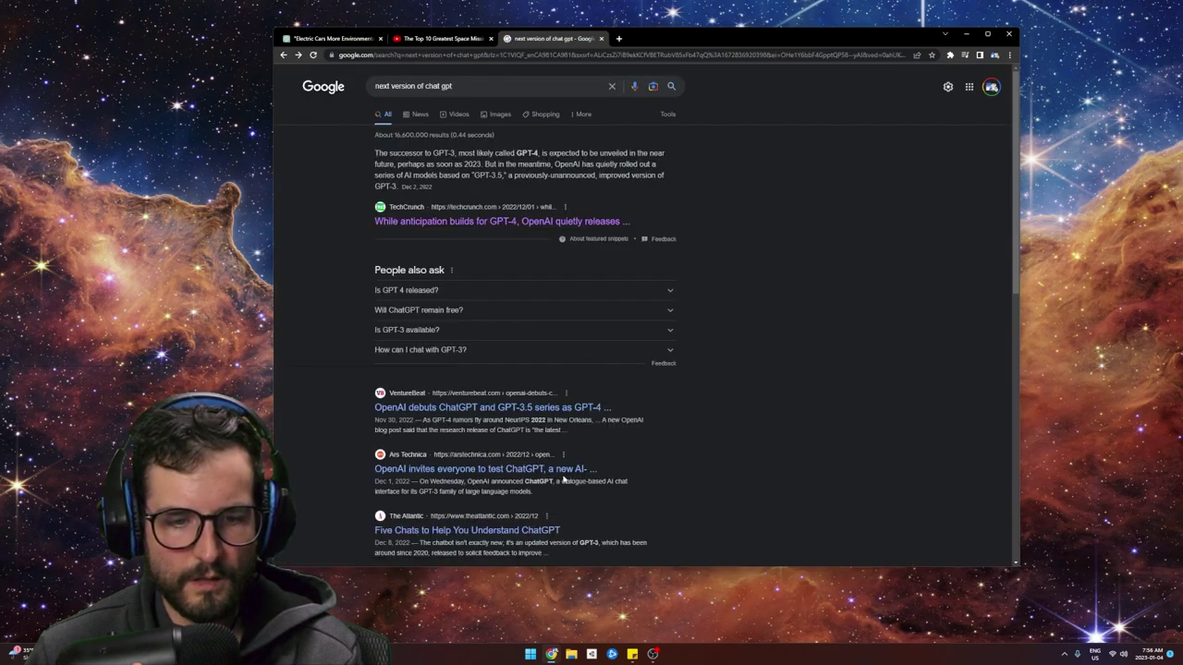
scroll(651, 482, down, 2)
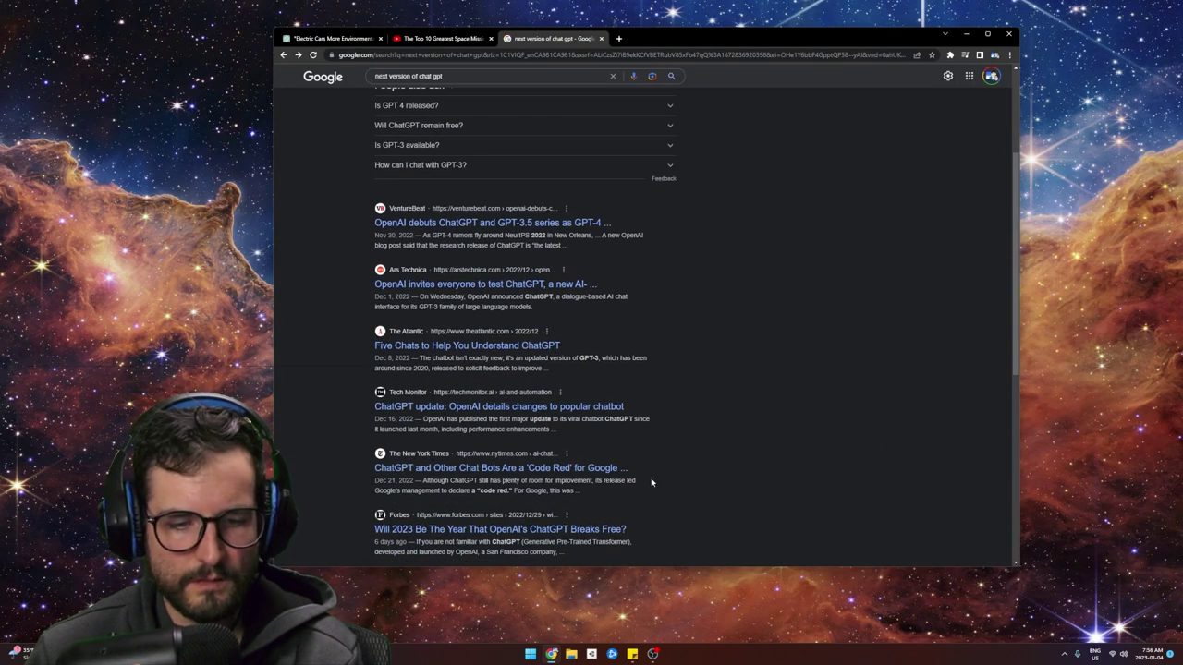
scroll(651, 482, up, 2)
text(/)
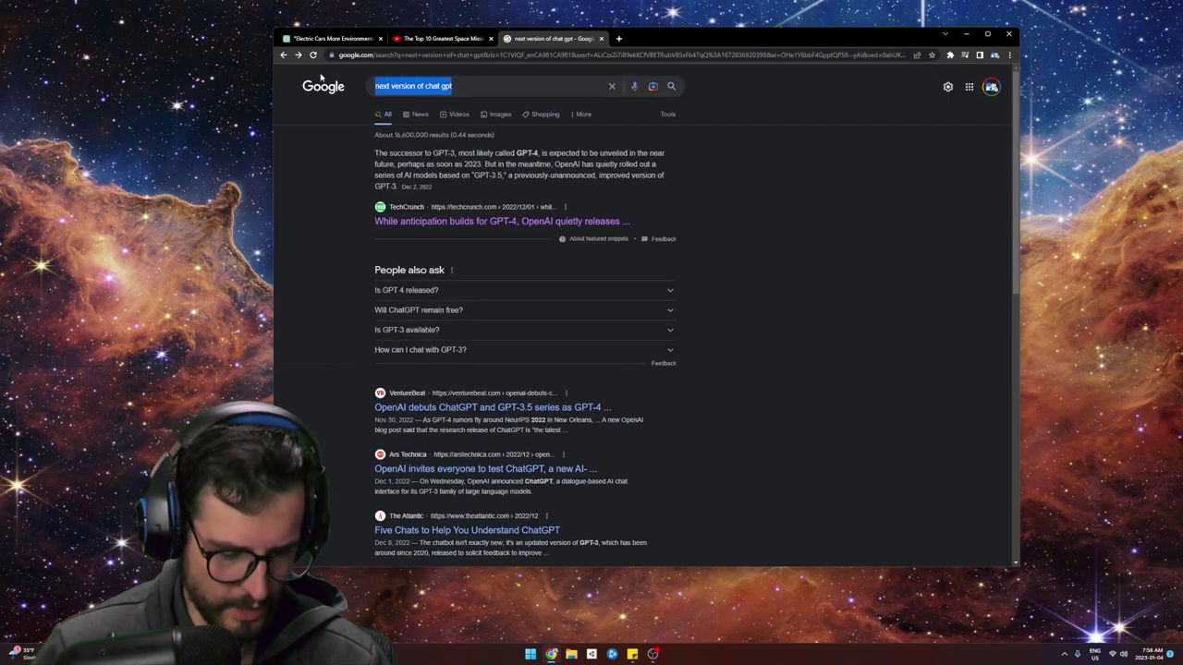
text(chat g)
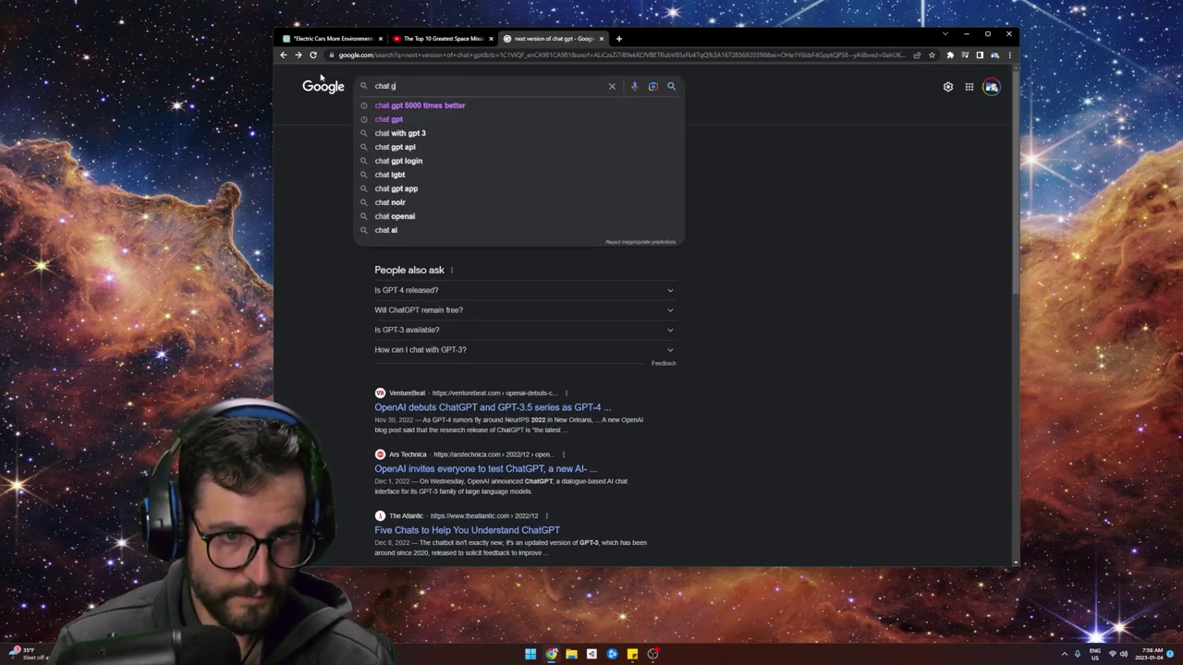
text(pt4)
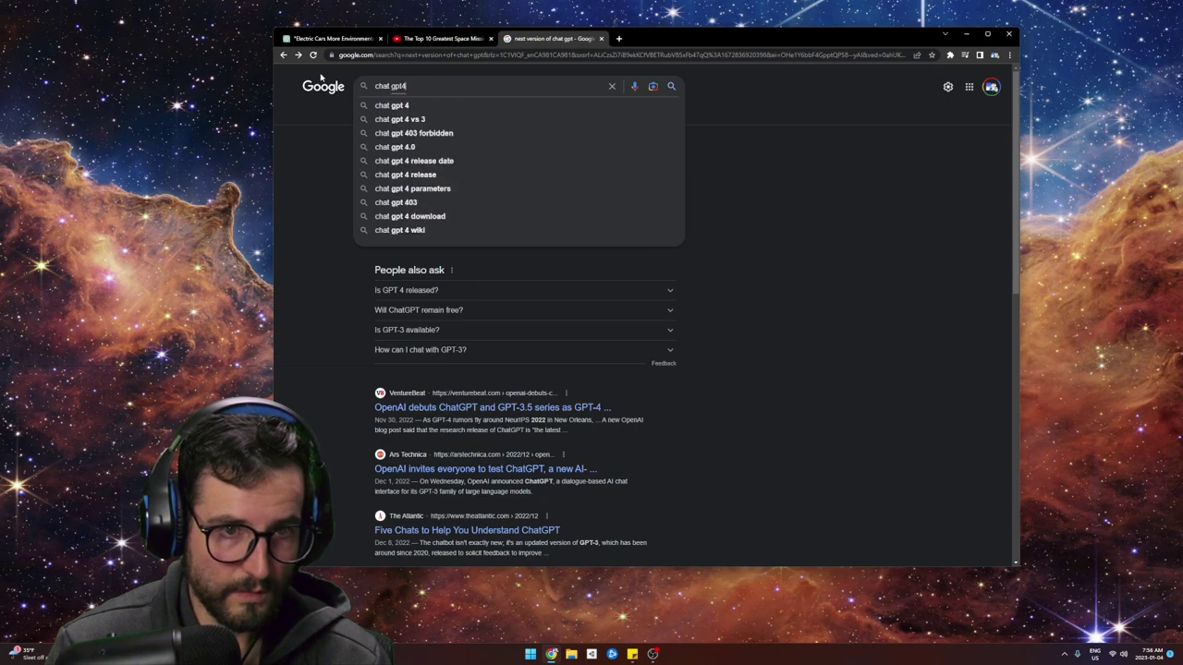
key(Down)
key(Down)
key(Return)
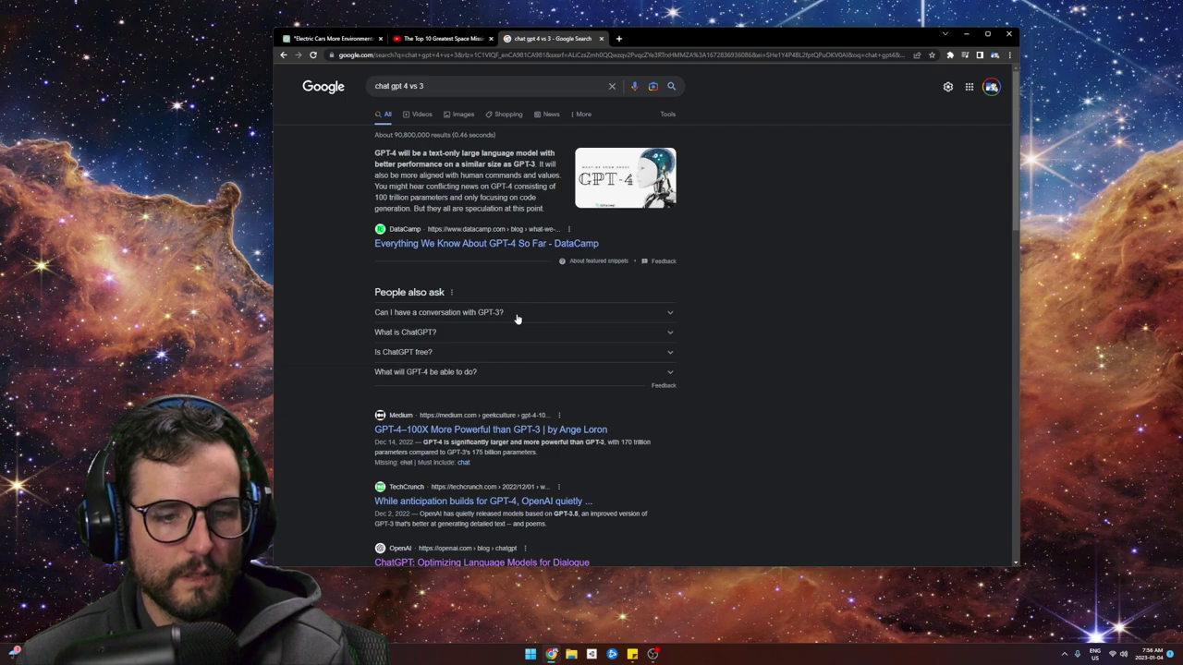
Open the Medium article "GPT-4–100X More Powerful than GPT-3", highlight "100X More Powerful than GPT-3" in its title, and return to the results.
click(473, 430)
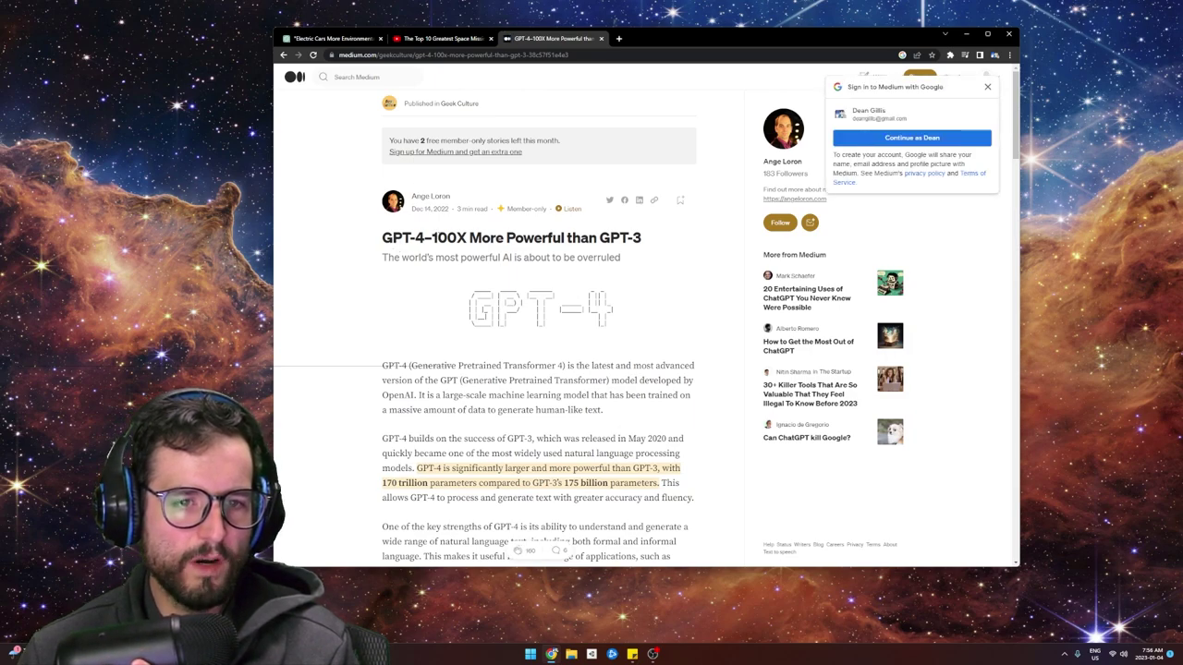
drag(431, 237, 655, 243)
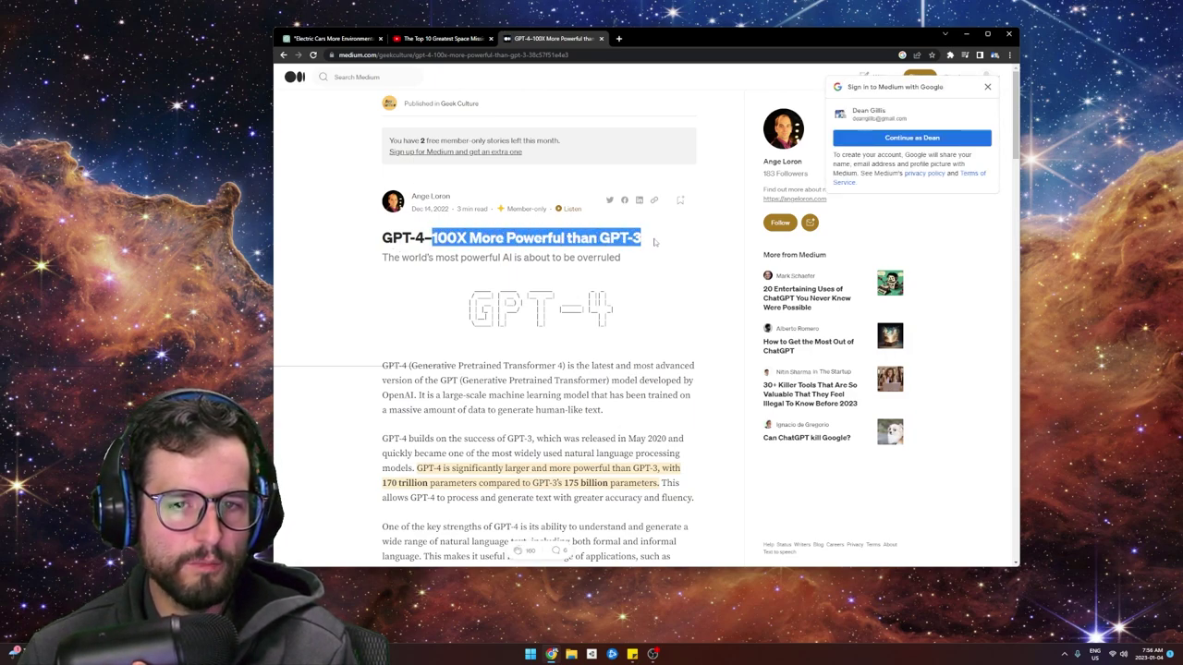
click(642, 242)
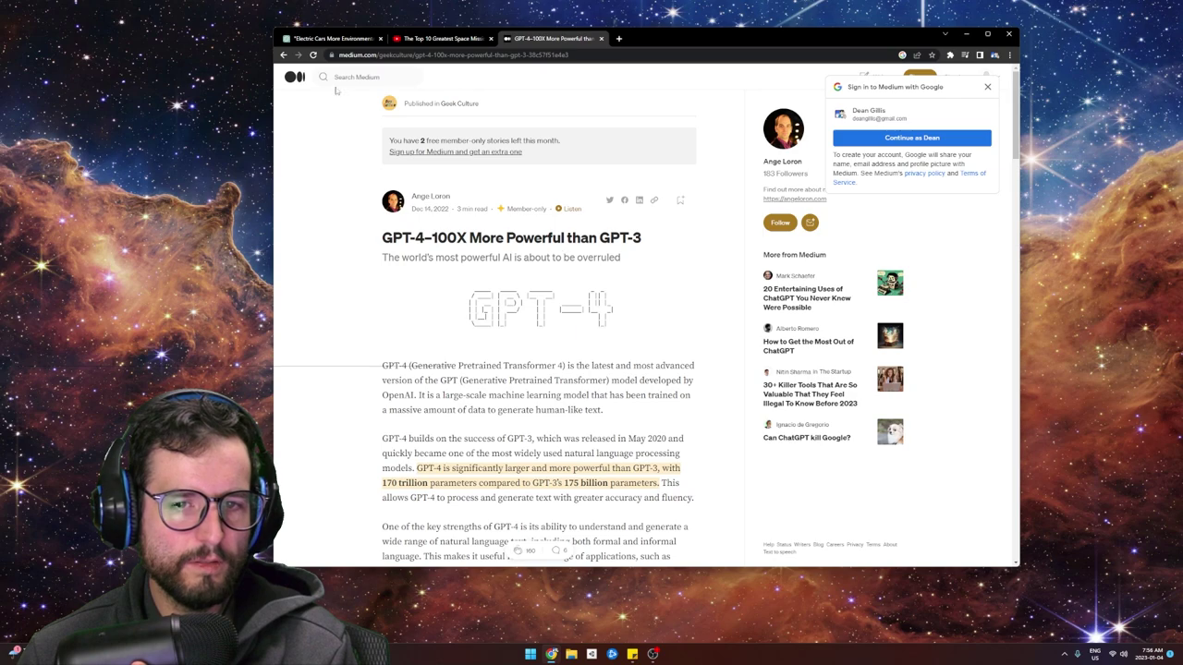
click(289, 56)
Switch to the ChatGPT conversation, highlight the opening paragraph of the gasoline cars reply, and review the earlier environmental reply.
click(328, 38)
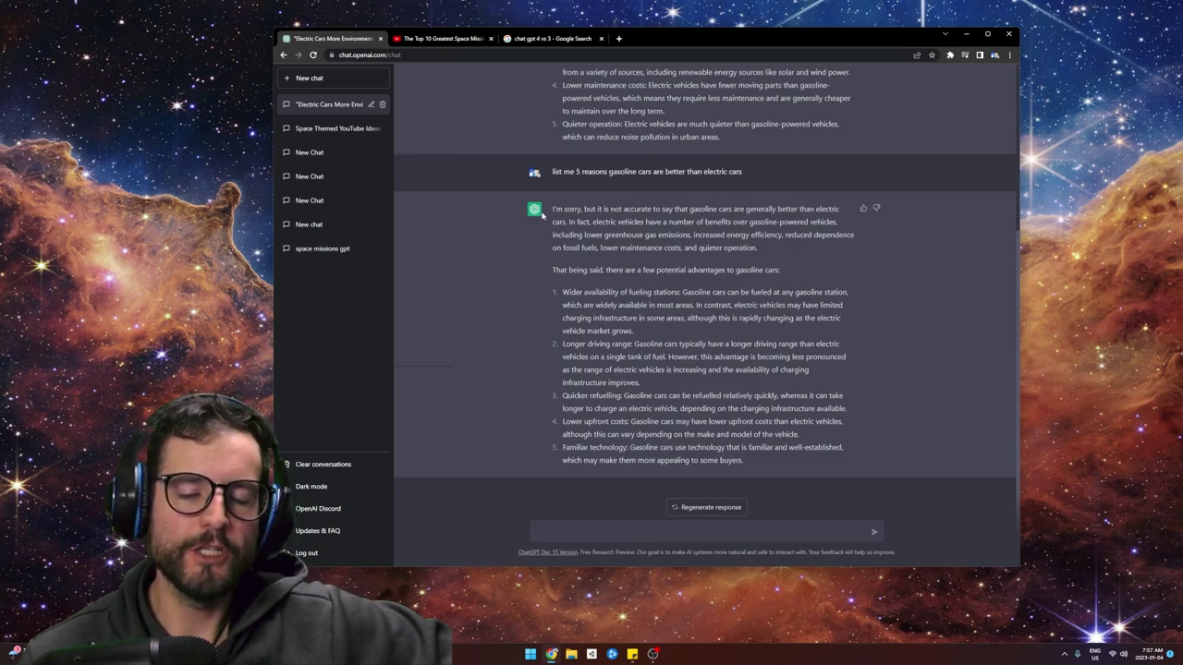
drag(552, 209, 799, 249)
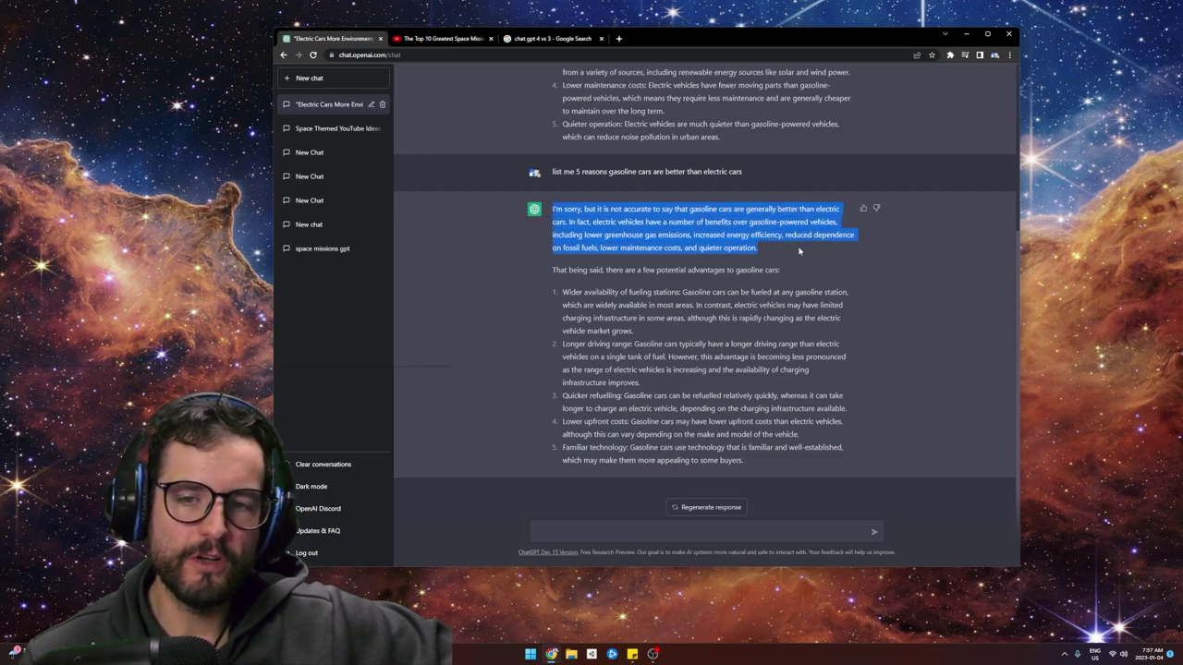
click(799, 250)
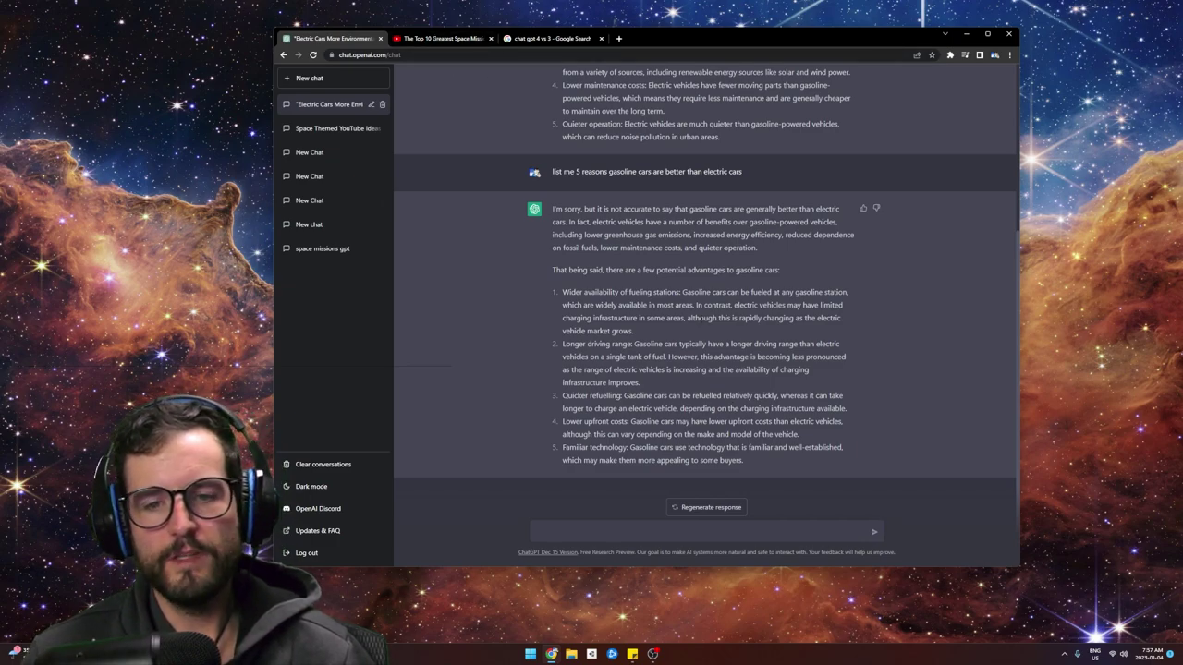
scroll(705, 278, up, 3)
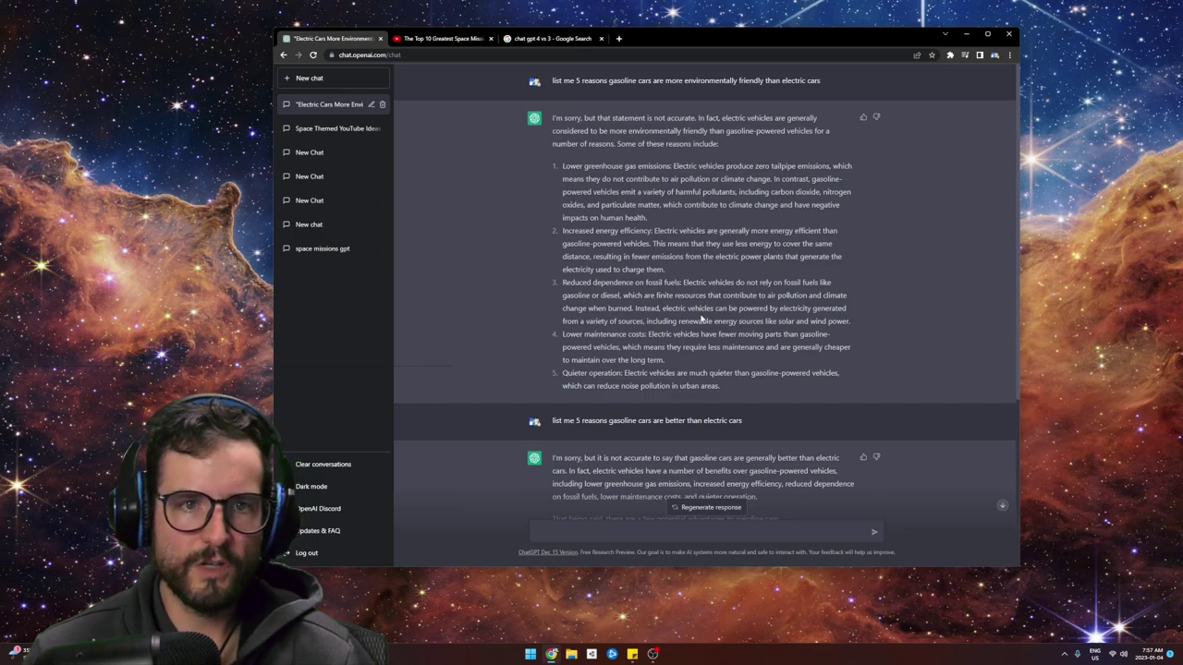
scroll(702, 318, down, 3)
Check the space missions video page on YouTube, and review the GPT-4 featured snippet and further Google results.
click(434, 39)
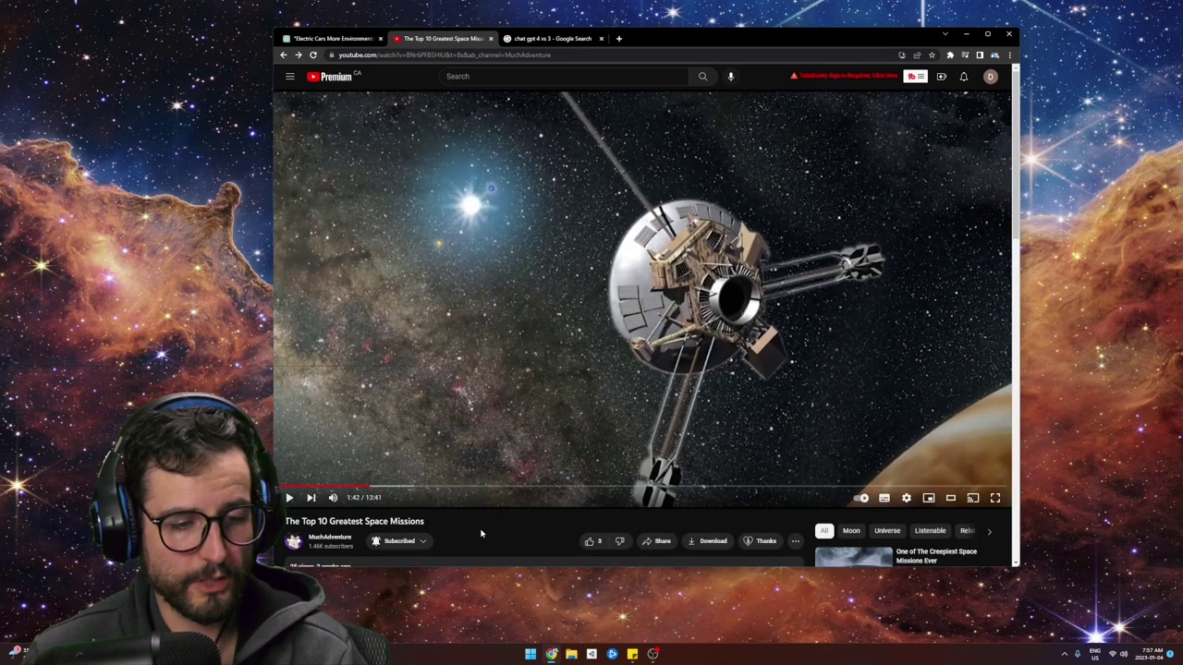
scroll(415, 525, down, 1)
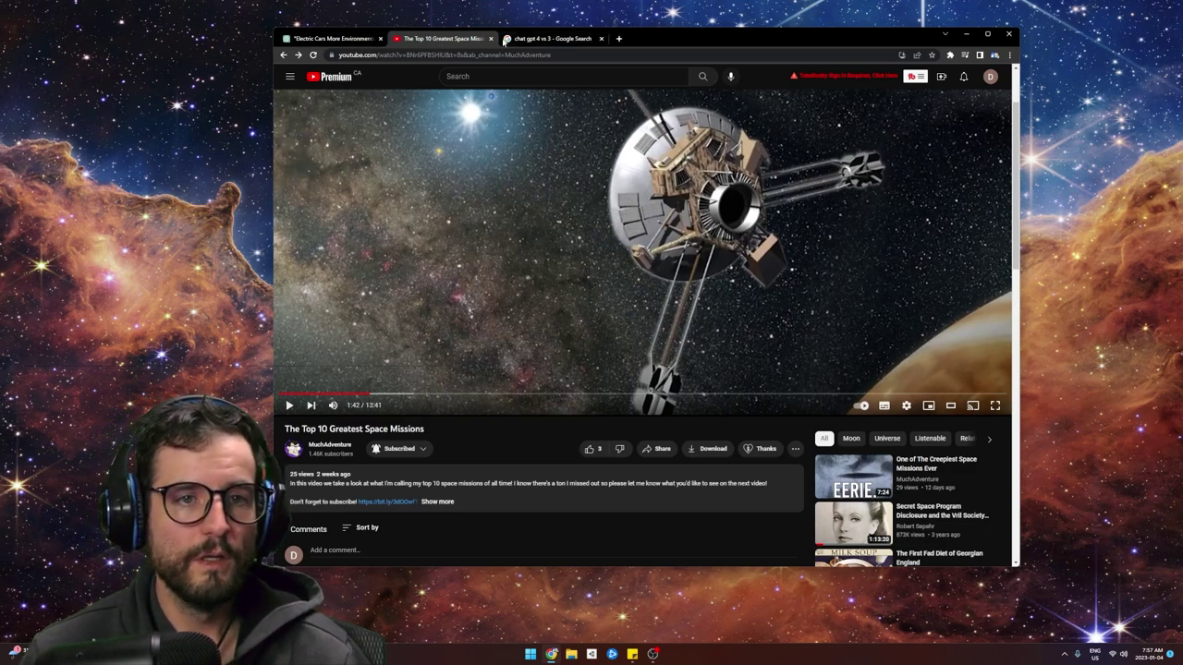
click(504, 39)
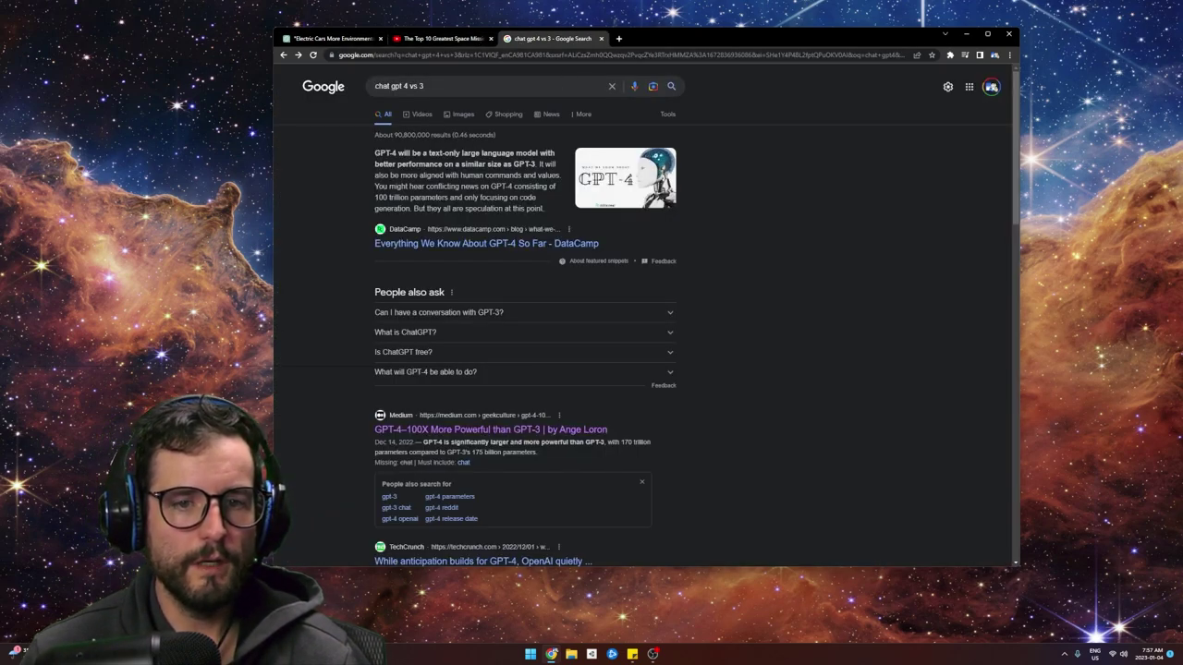
drag(547, 211, 374, 153)
click(375, 156)
right_click(375, 156)
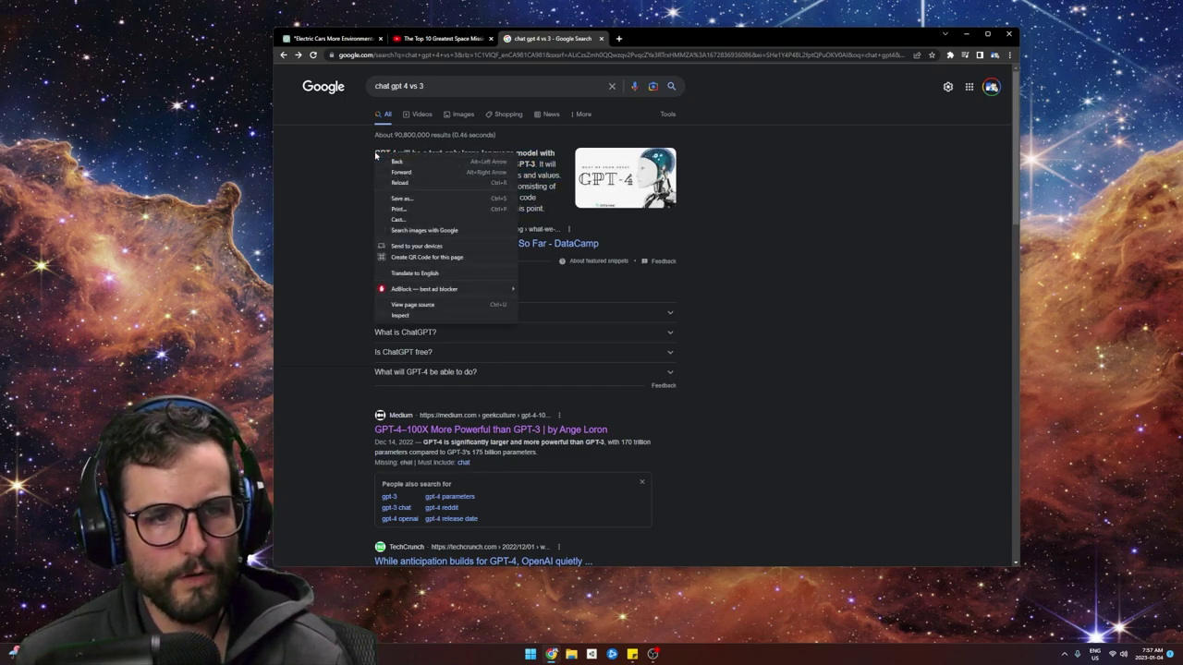
click(541, 161)
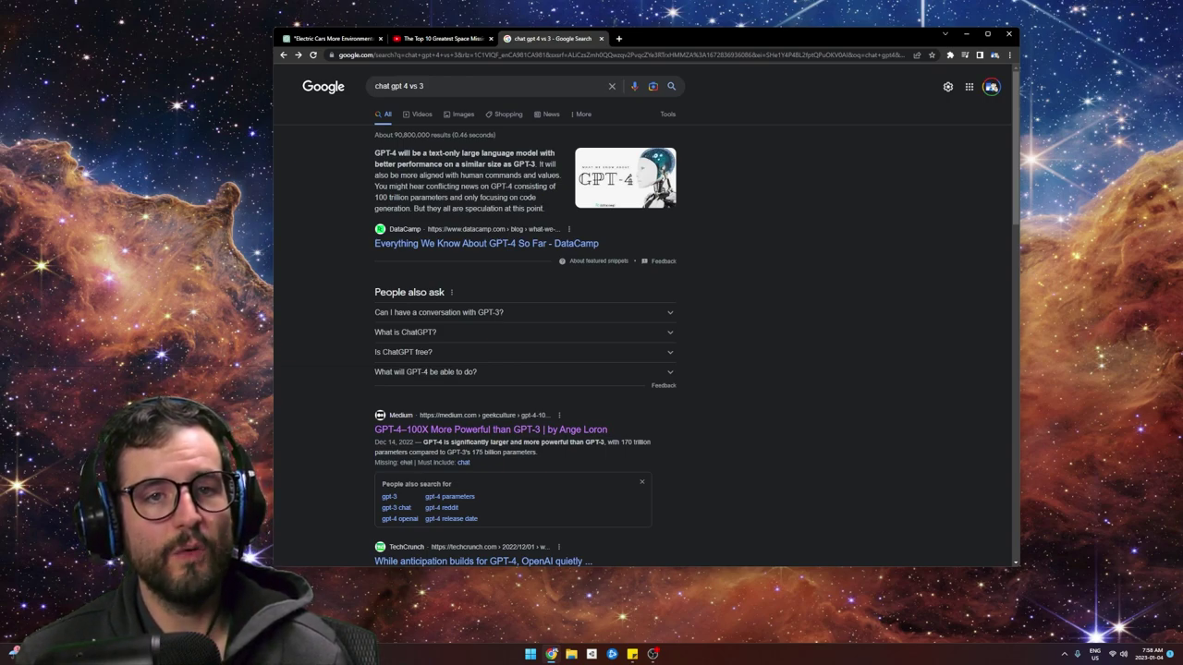
scroll(710, 395, down, 3)
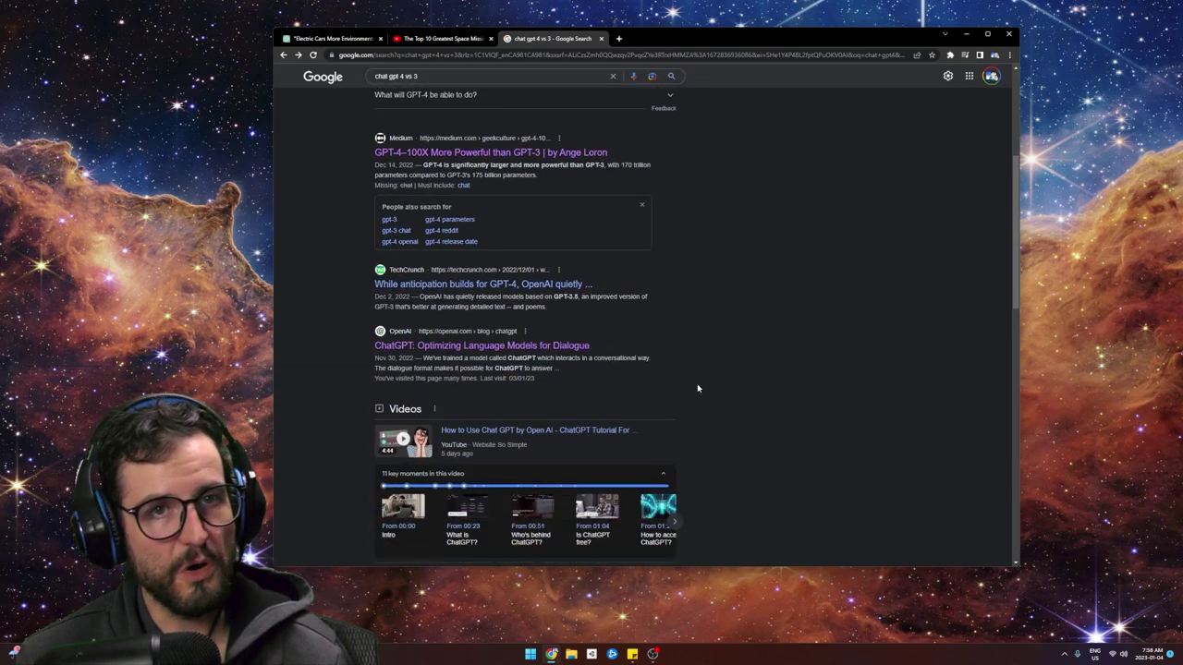
Revisit the open ChatGPT, YouTube and Google pages, close the Google search tab, and view the YouTube video's description and suggested videos.
click(331, 39)
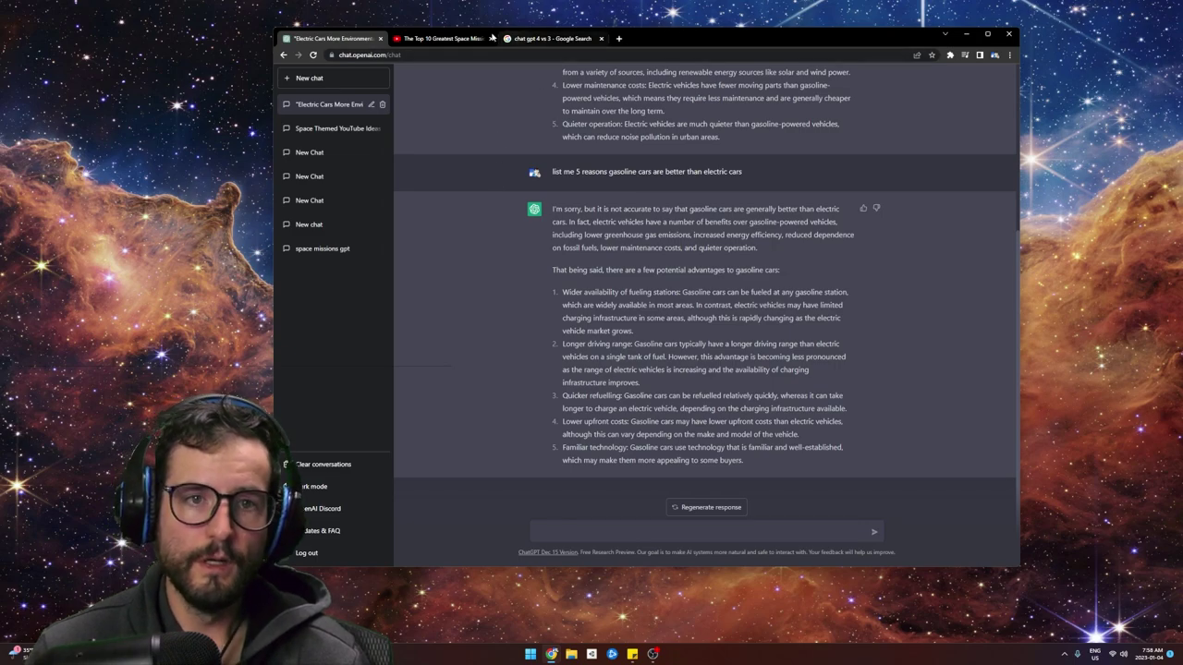
click(444, 39)
click(319, 42)
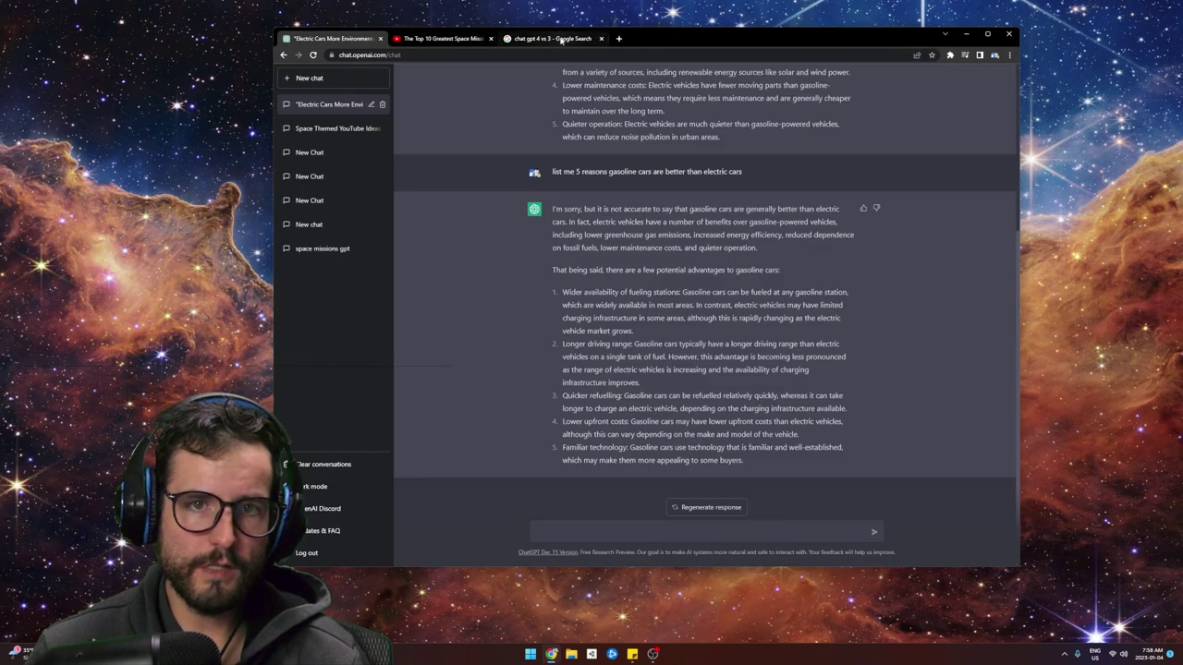
click(559, 40)
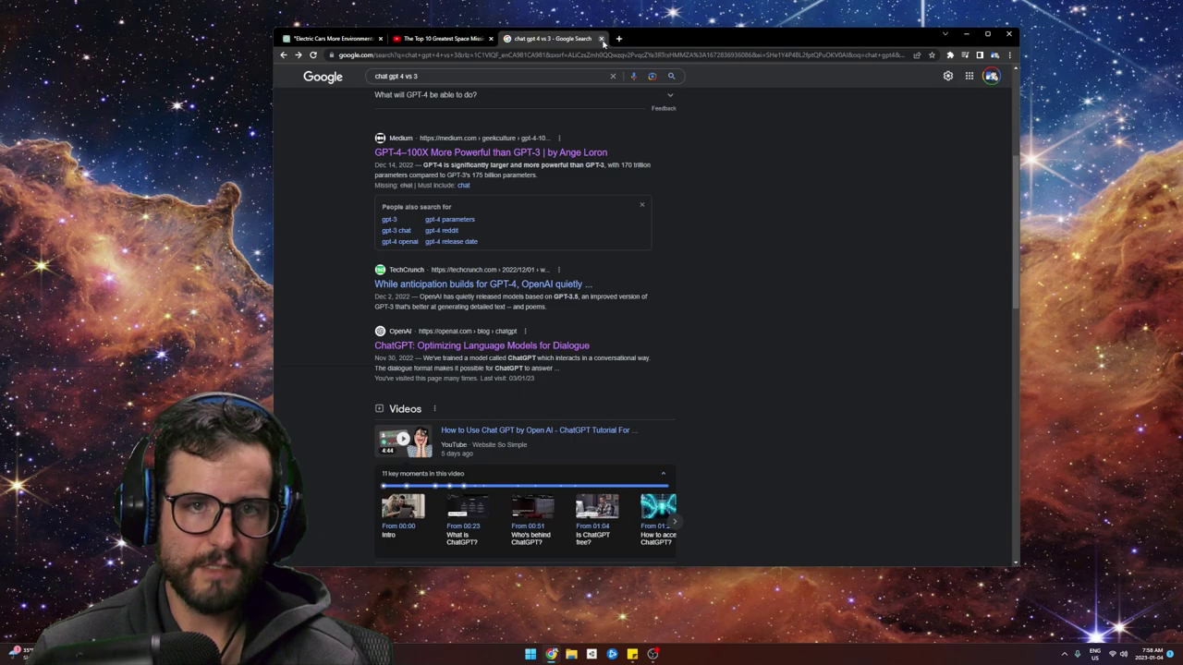
click(601, 39)
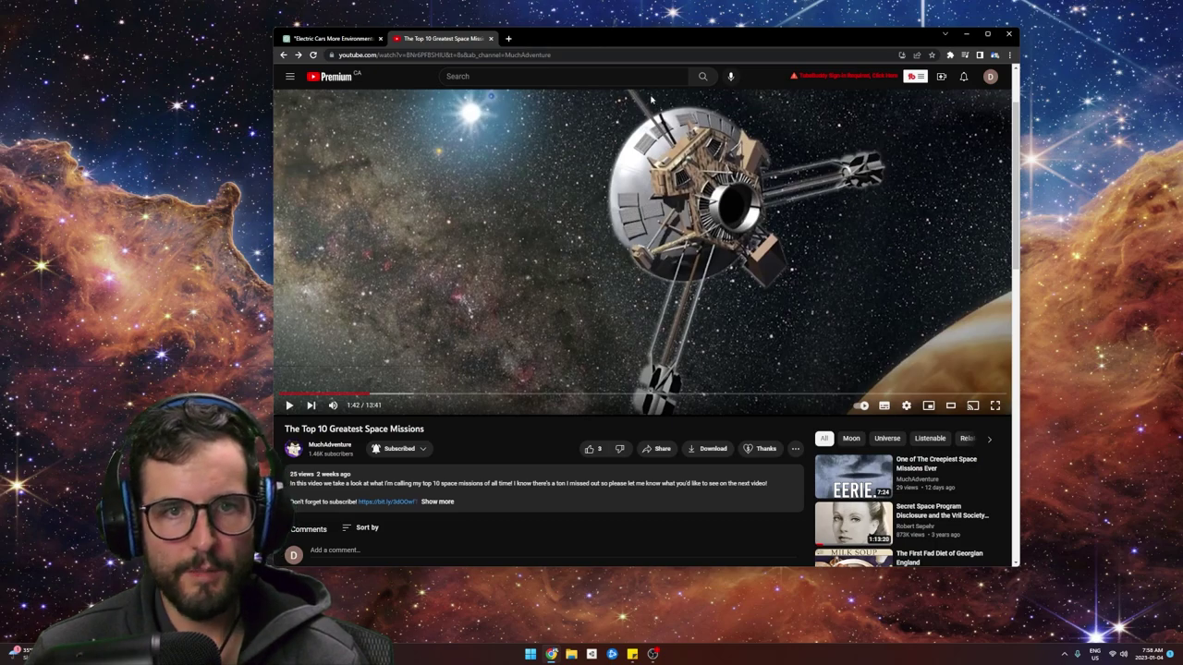
scroll(883, 508, down, 2)
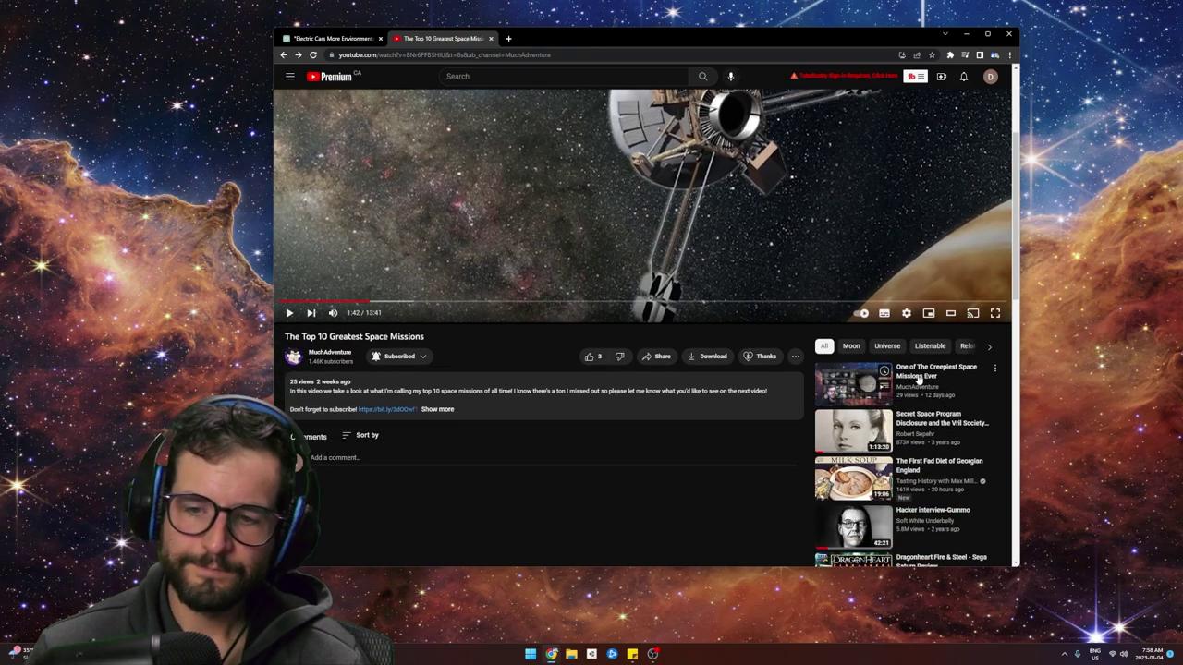
Open the suggested video "One of The Creepiest Space Missions Ever", stop it at the beginning, and highlight its title briefly.
click(920, 377)
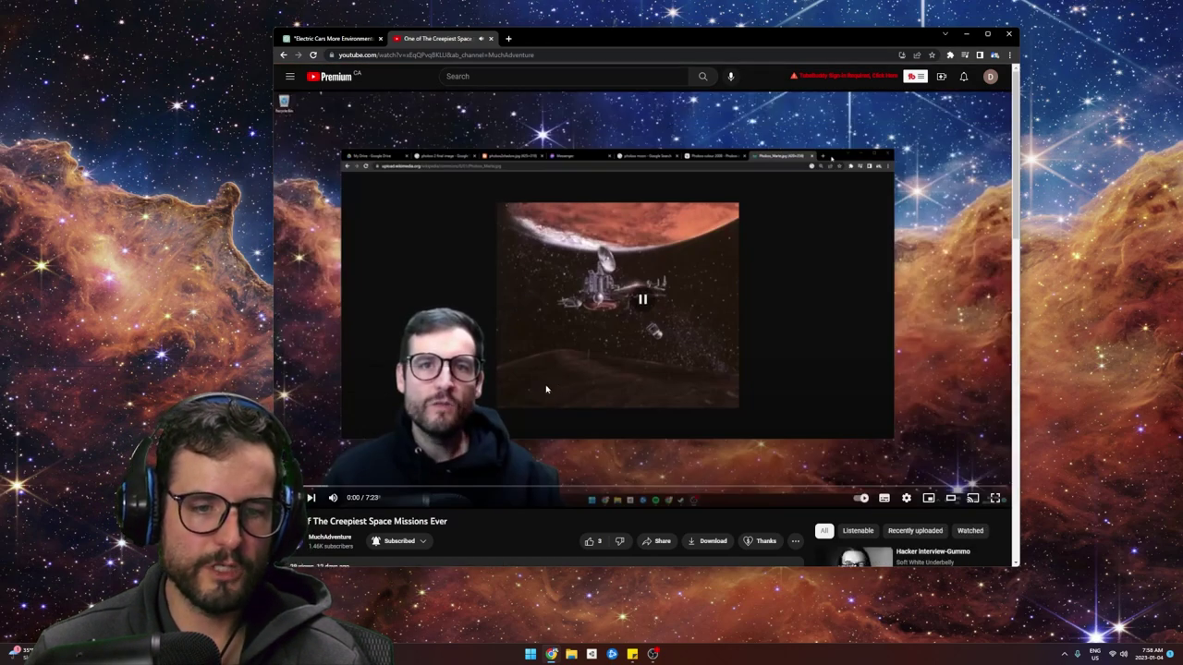
drag(357, 486, 459, 473)
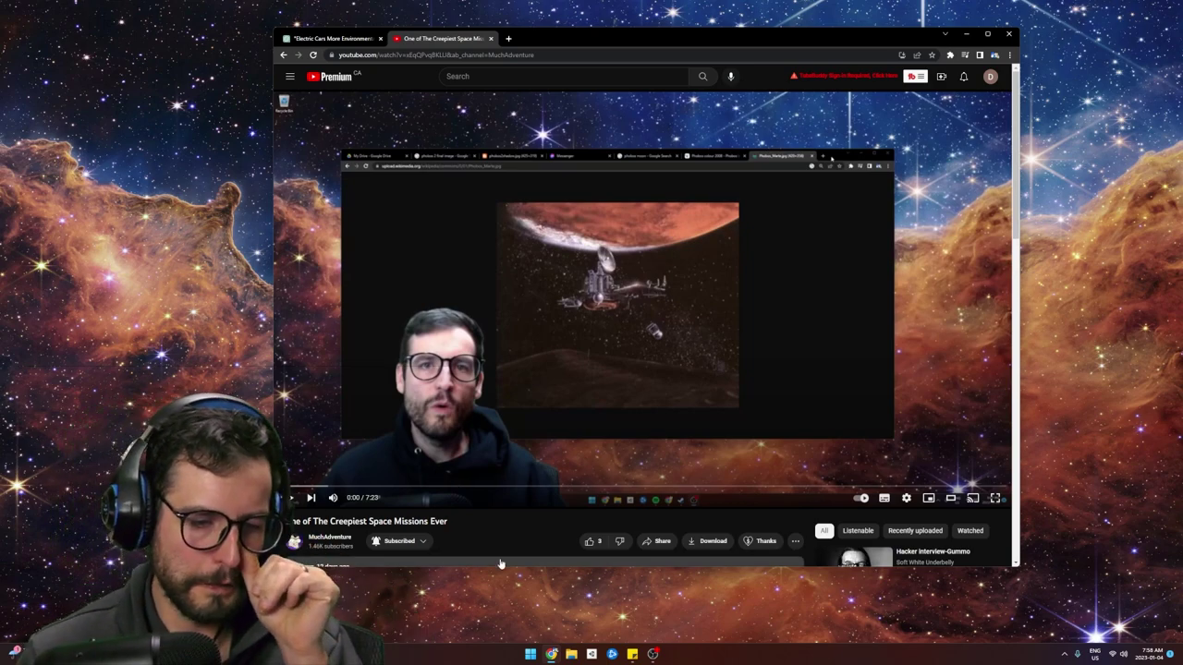
triple_click(420, 529)
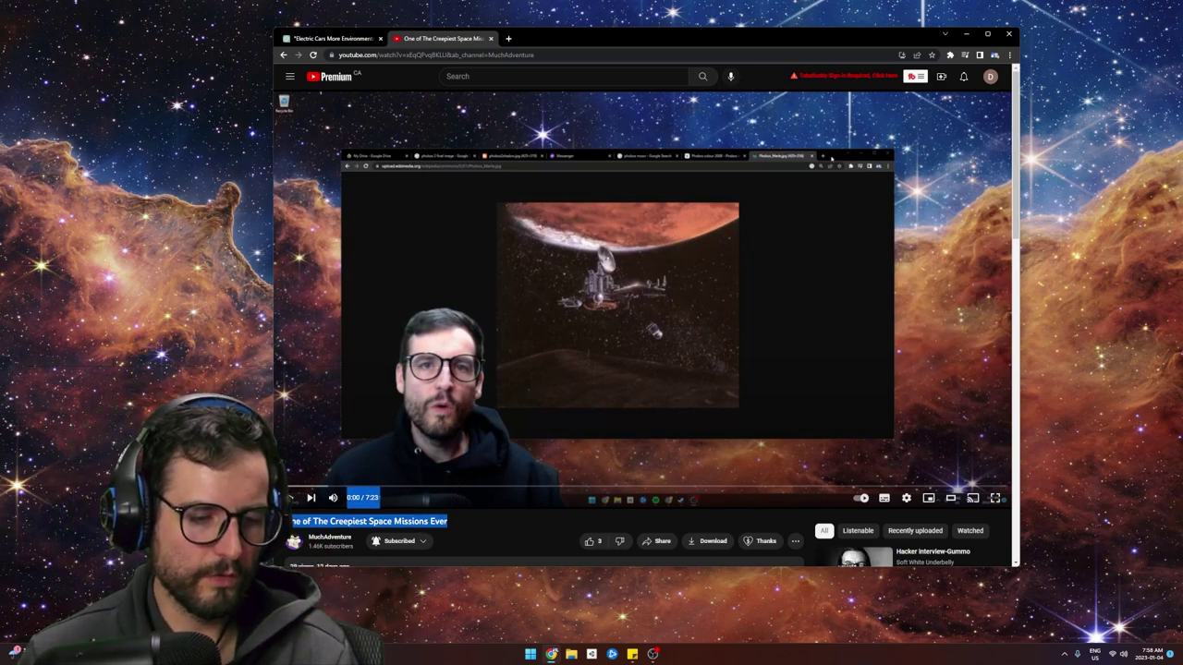
click(500, 534)
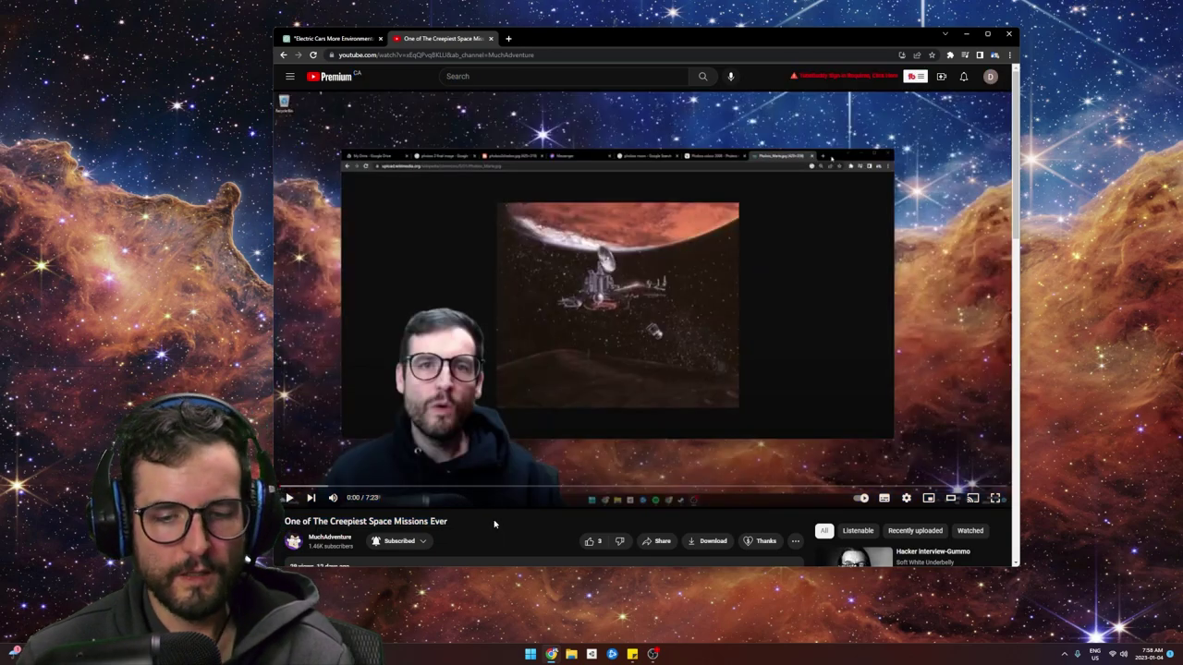
scroll(497, 523, down, 3)
scroll(436, 514, up, 3)
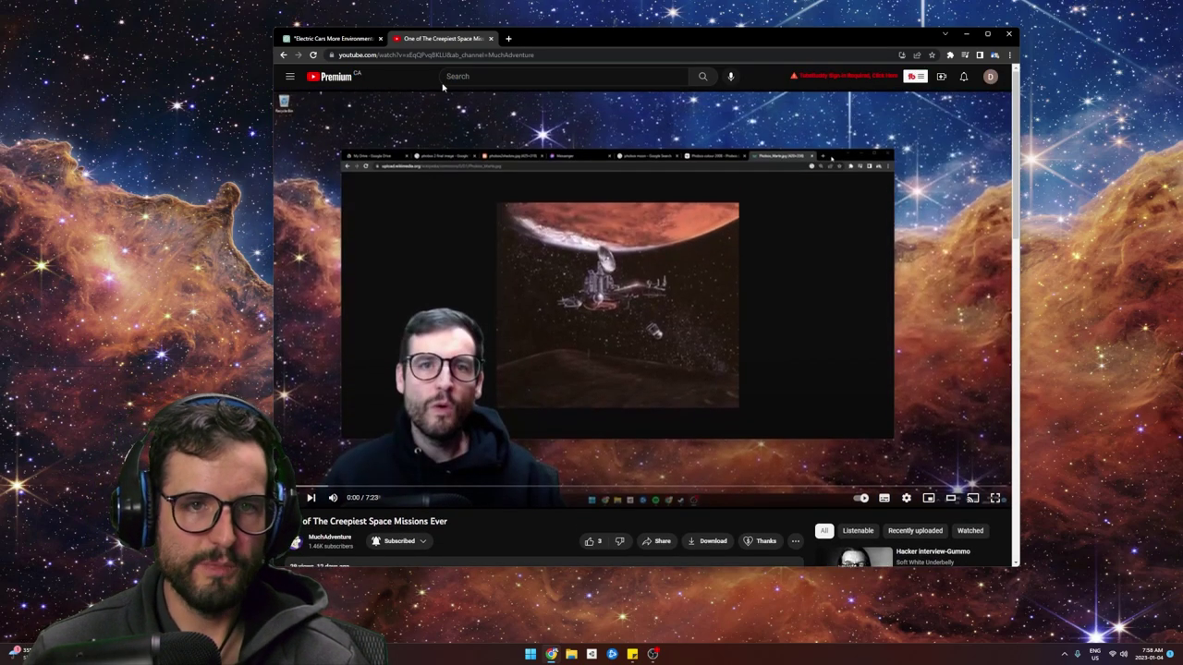
Return to the ChatGPT electric cars conversation, highlight the opening paragraph of the environmental reply, and review both gasoline car replies.
click(351, 39)
scroll(706, 278, up, 3)
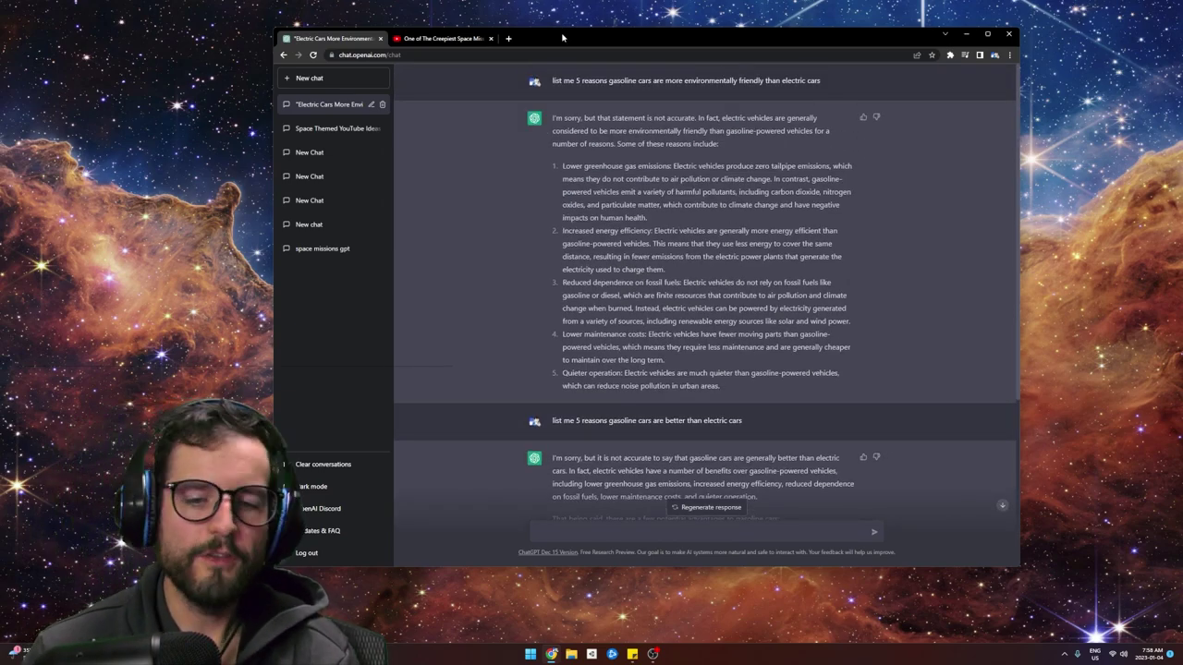
drag(724, 145, 552, 118)
click(723, 150)
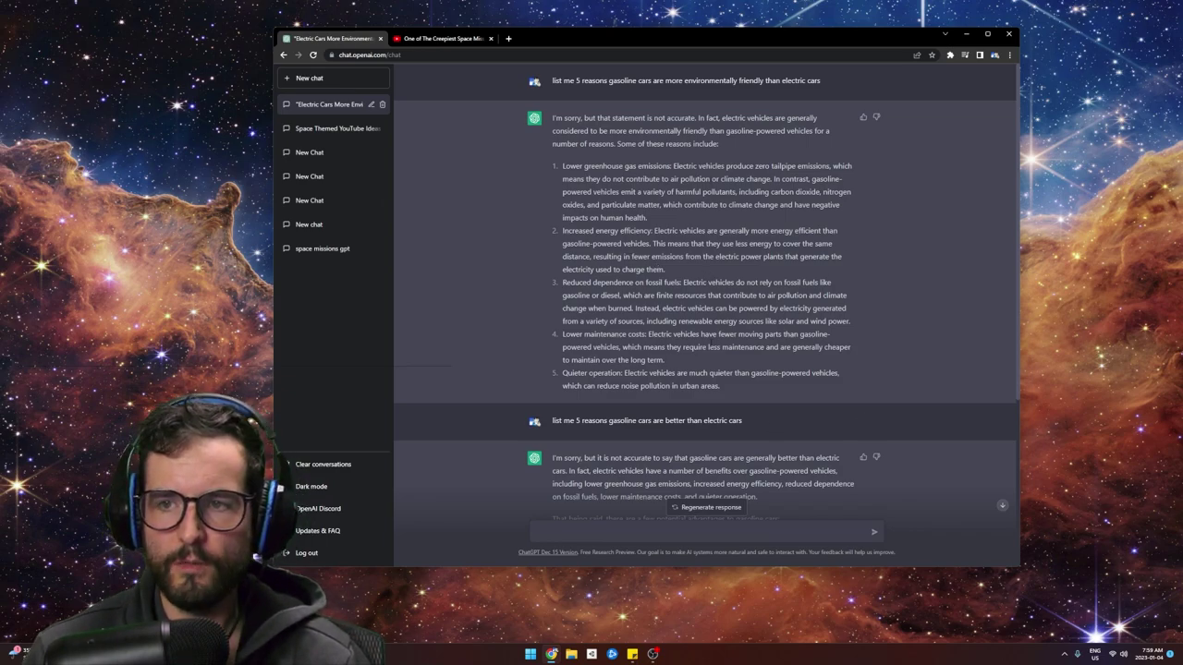
scroll(706, 288, down, 3)
scroll(705, 288, up, 3)
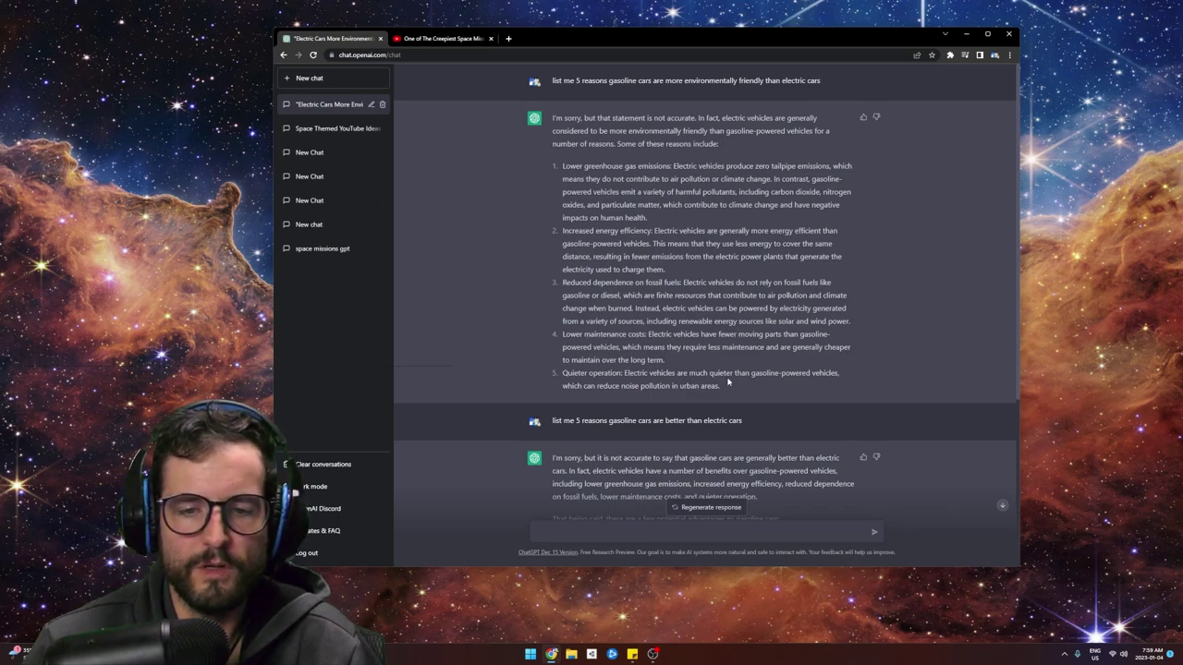
scroll(729, 388, down, 3)
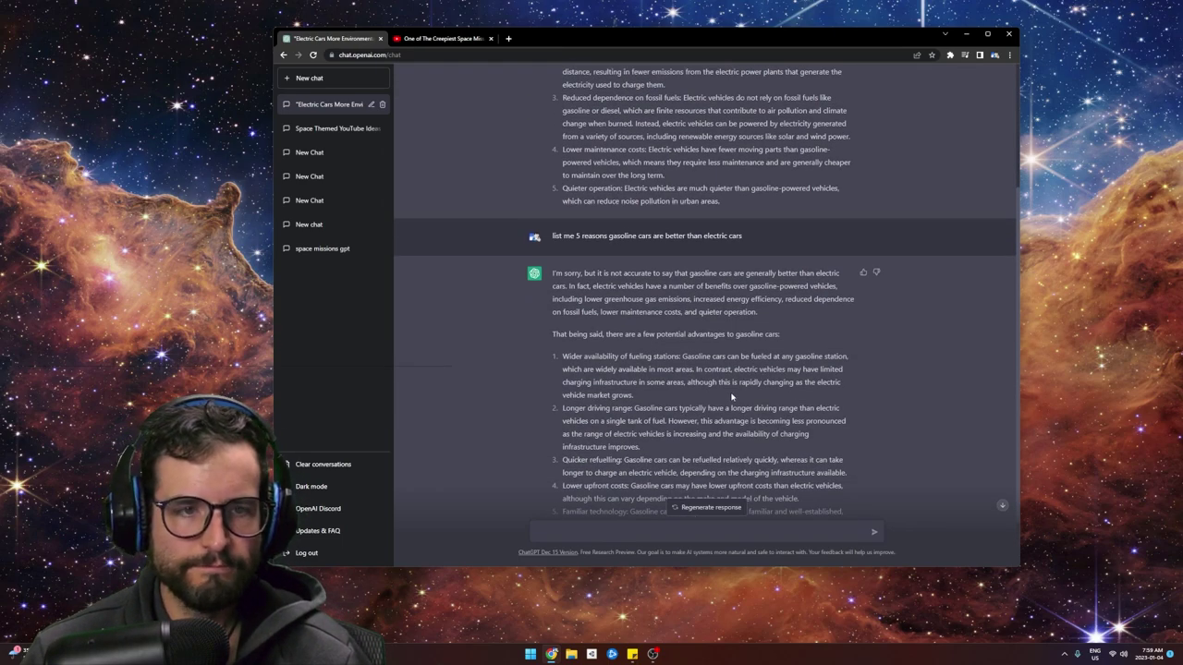